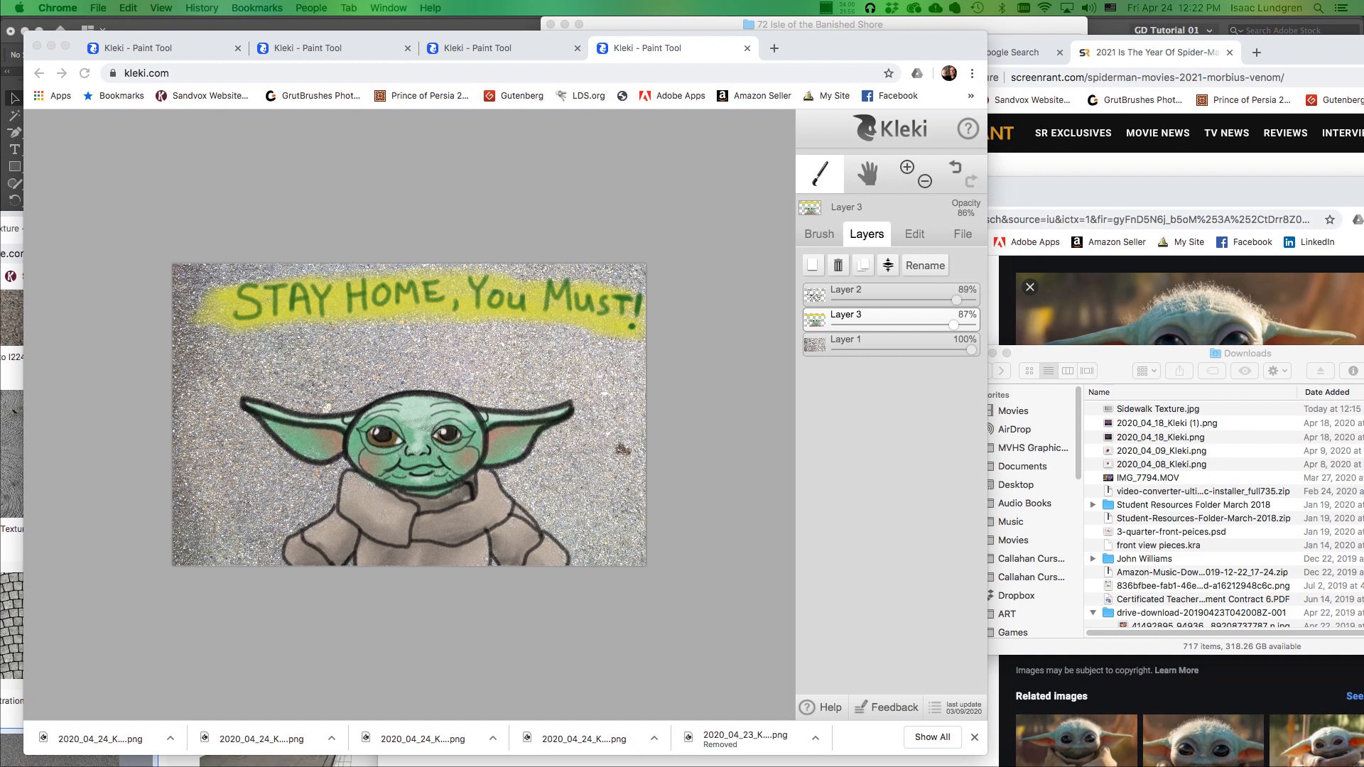
Move the Finder 'Chalk Drawings' window from the other display over the Kleki window.
drag(369, 0, 530, 160)
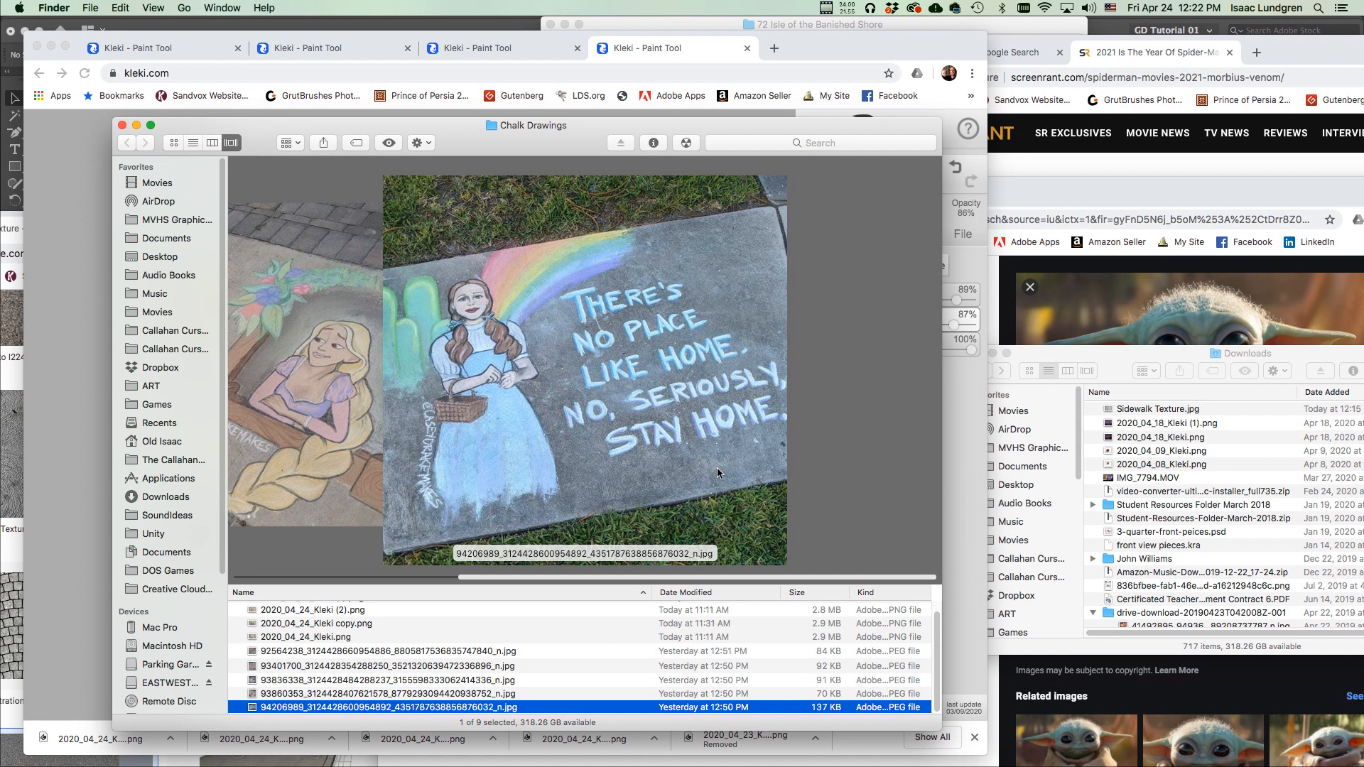
Browse the chalk photos (Rapunzel, WAKE ME UP, octopus, Ariel mermaid) with the arrow keys.
key(Up)
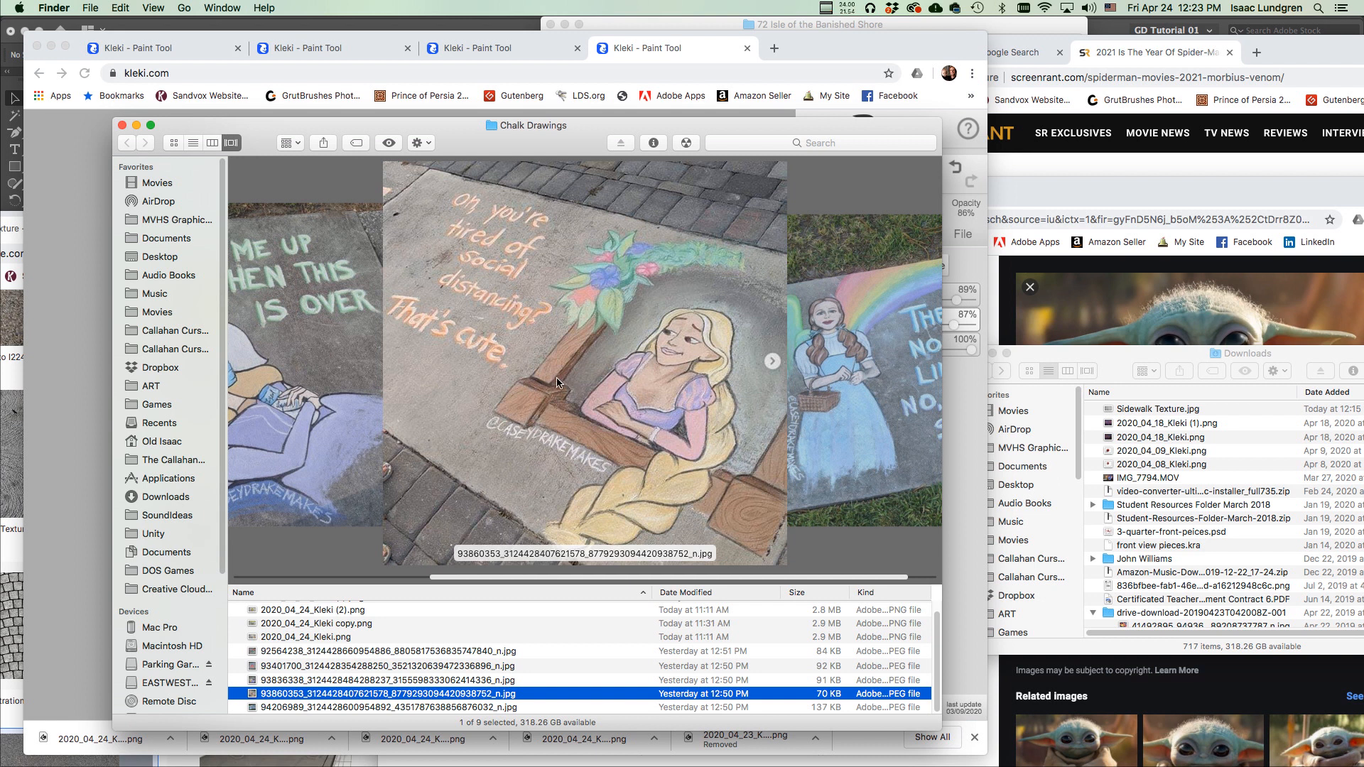
key(Down)
key(Up)
key(Up)
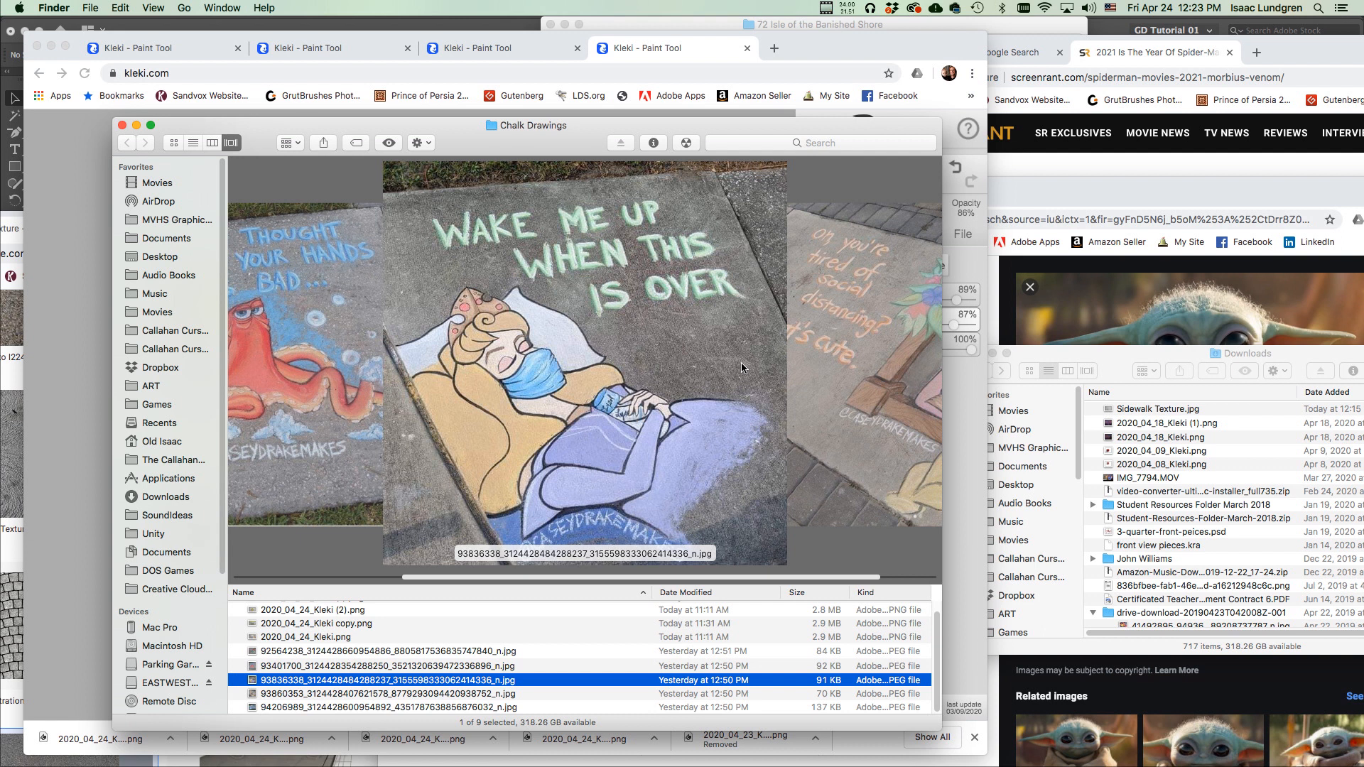
key(Up)
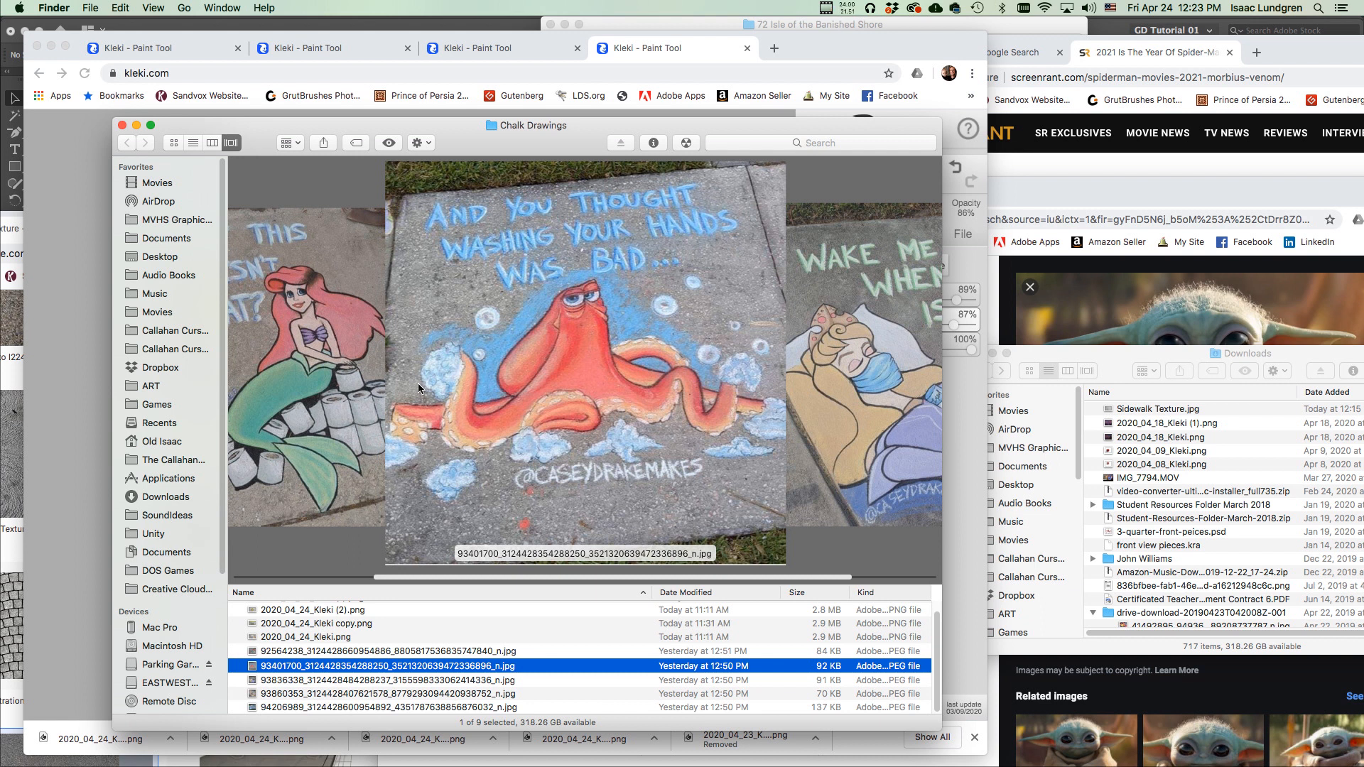
key(Up)
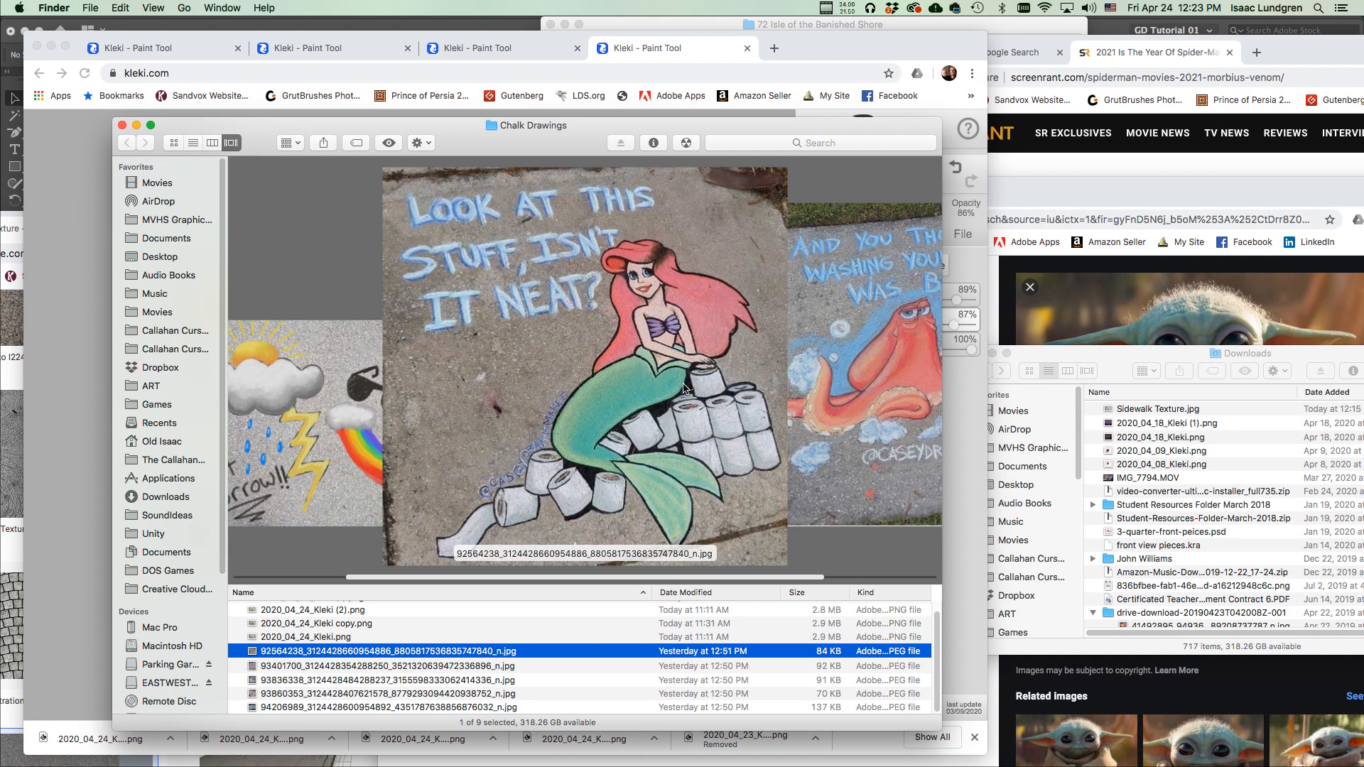
key(Down)
key(Down)
key(Down)
key(Down)
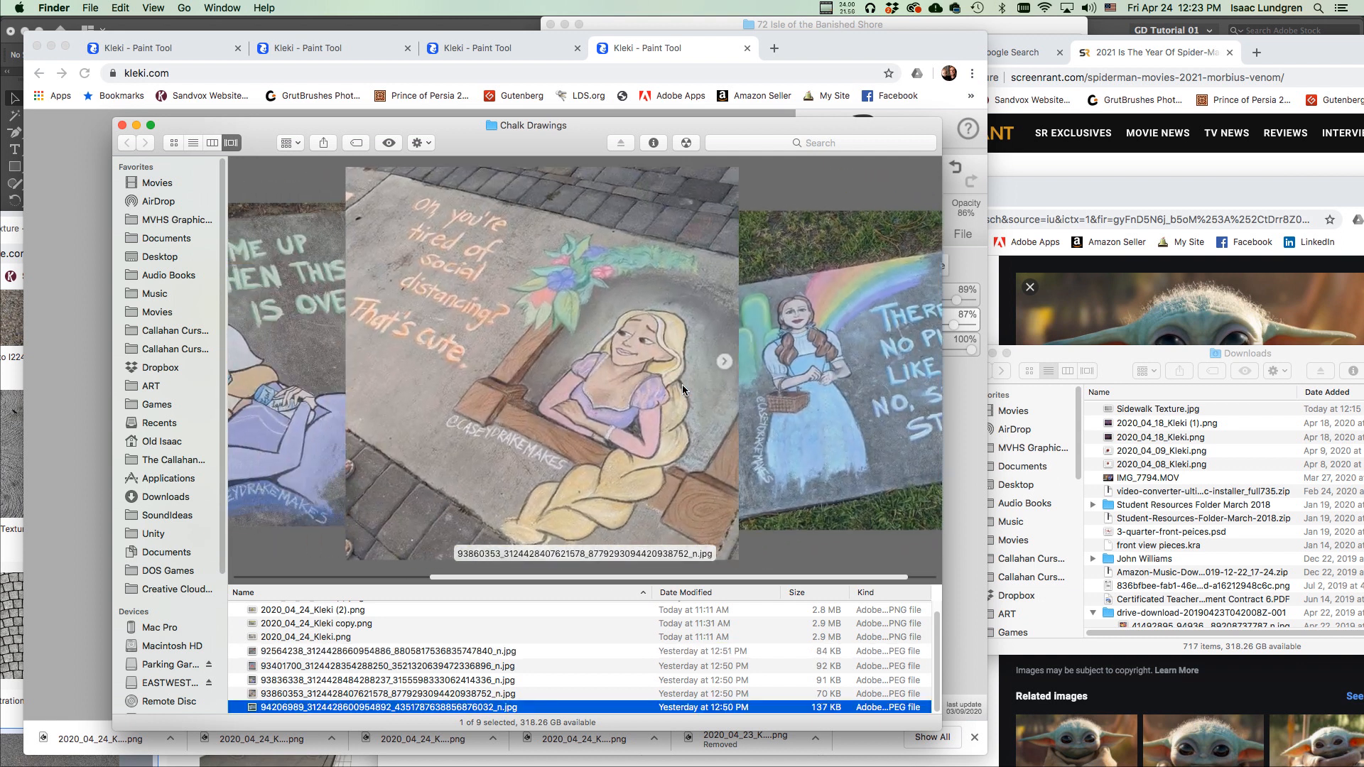
key(Up)
key(Up)
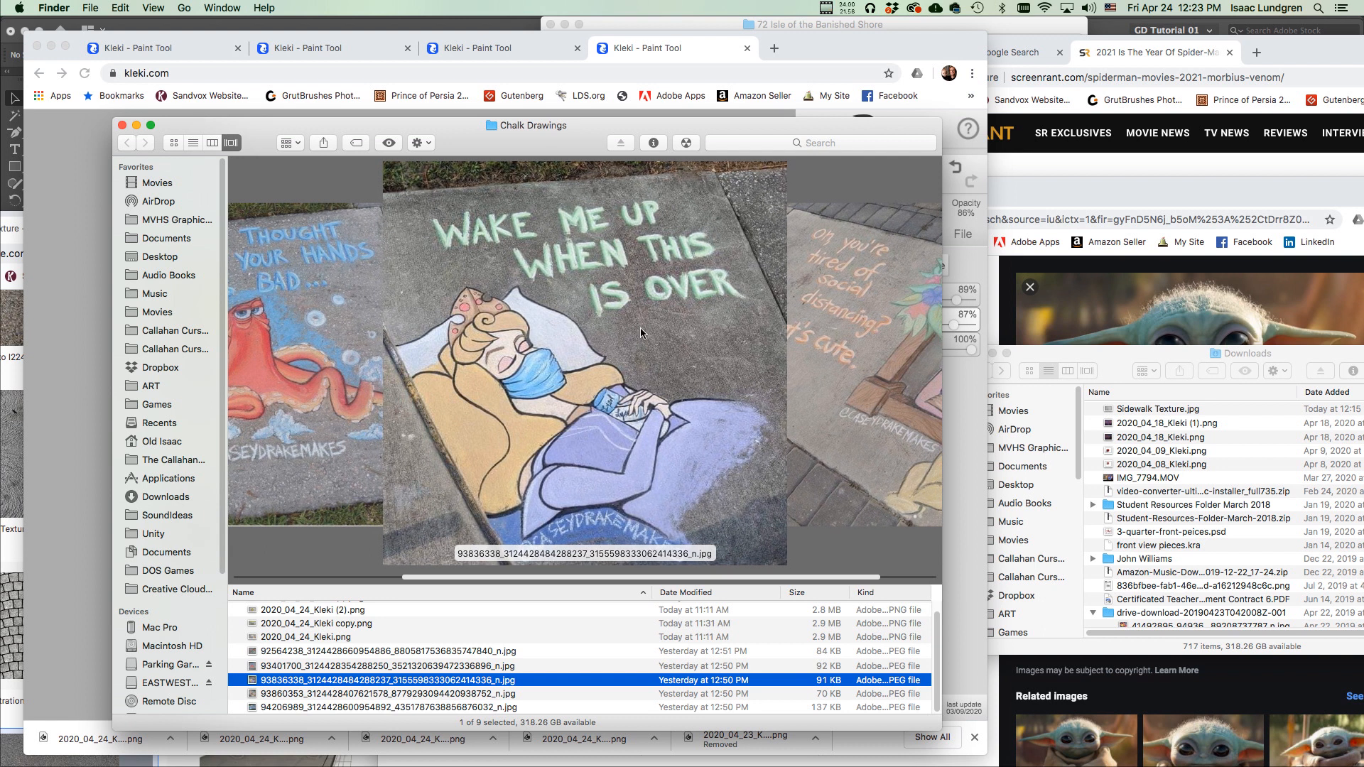
Scroll through the remaining Cover Flow photos, then bring the Yoda drawing in Kleki forward.
scroll(651, 350, left, 3)
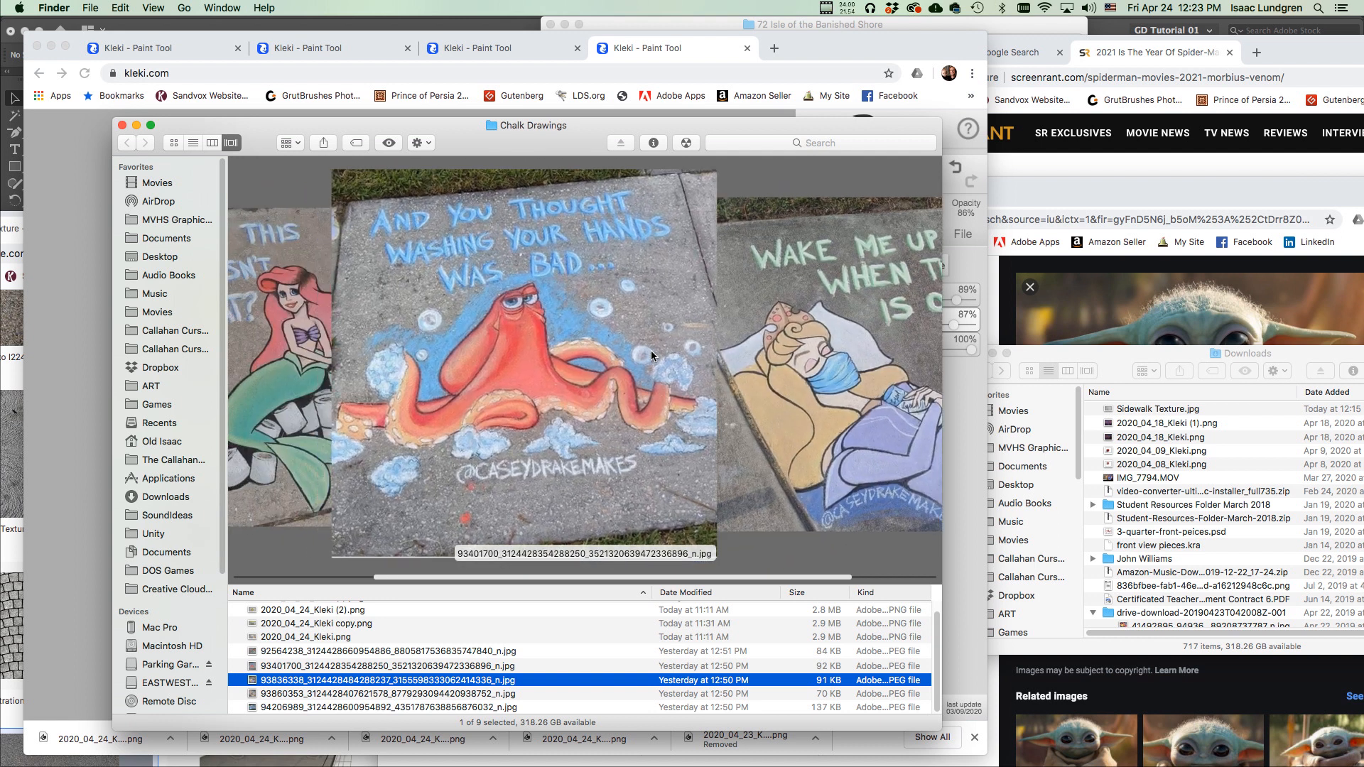
scroll(626, 360, left, 2)
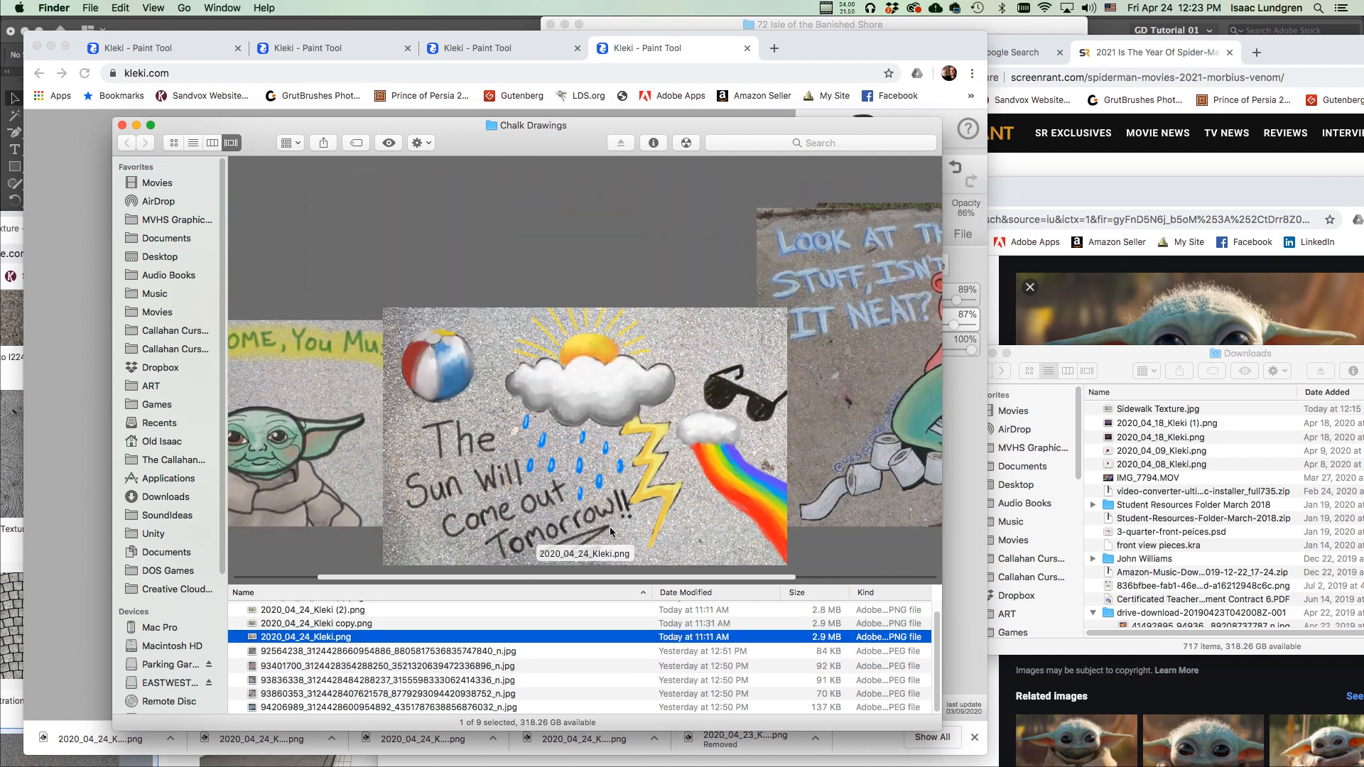
scroll(664, 429, left, 1)
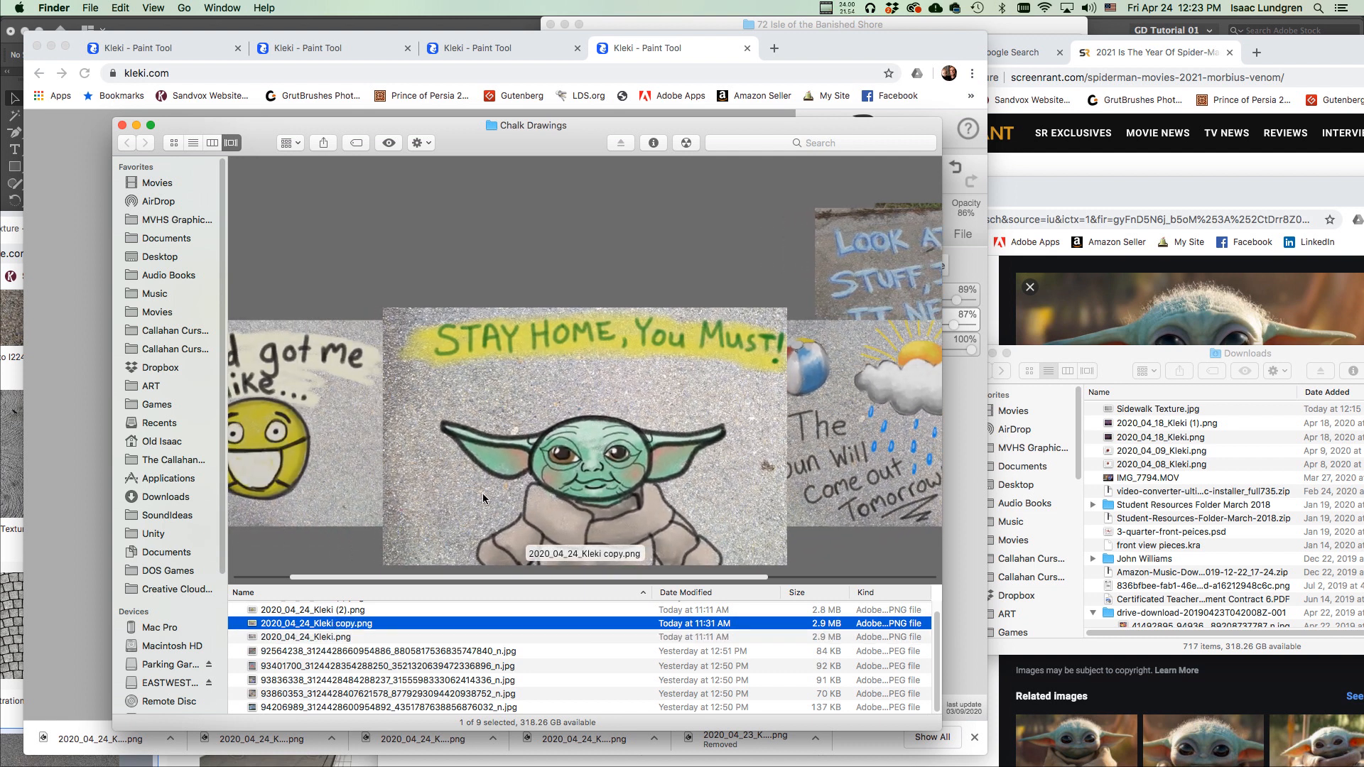
scroll(605, 453, left, 1)
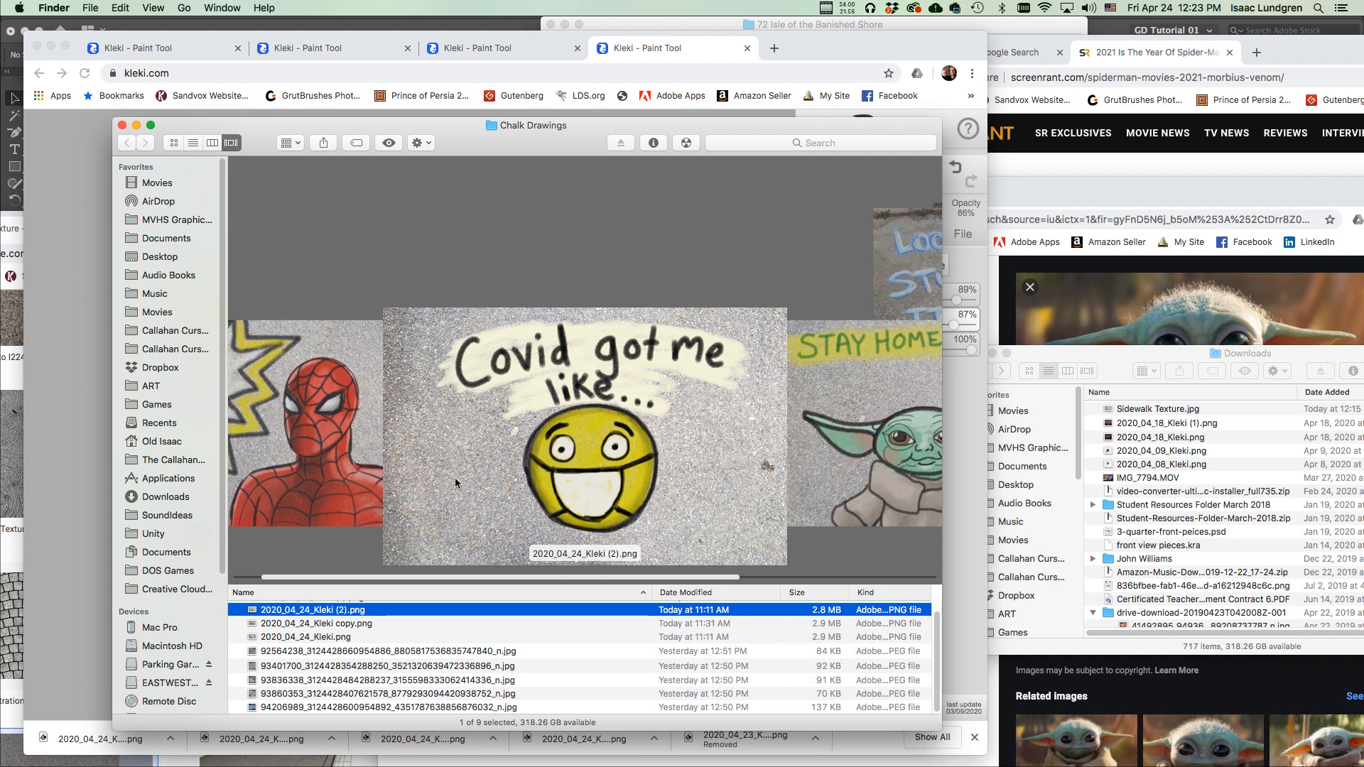
scroll(614, 372, left, 1)
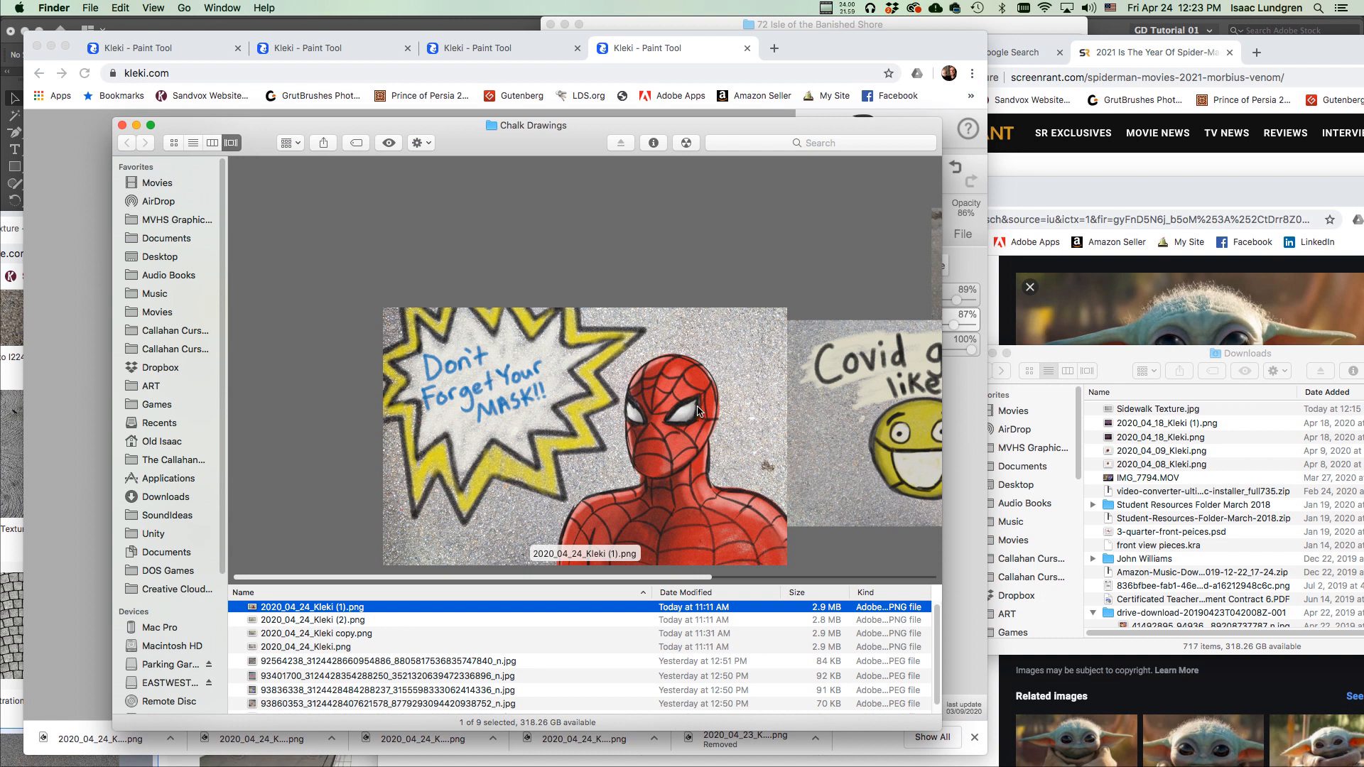
scroll(697, 410, right, 4)
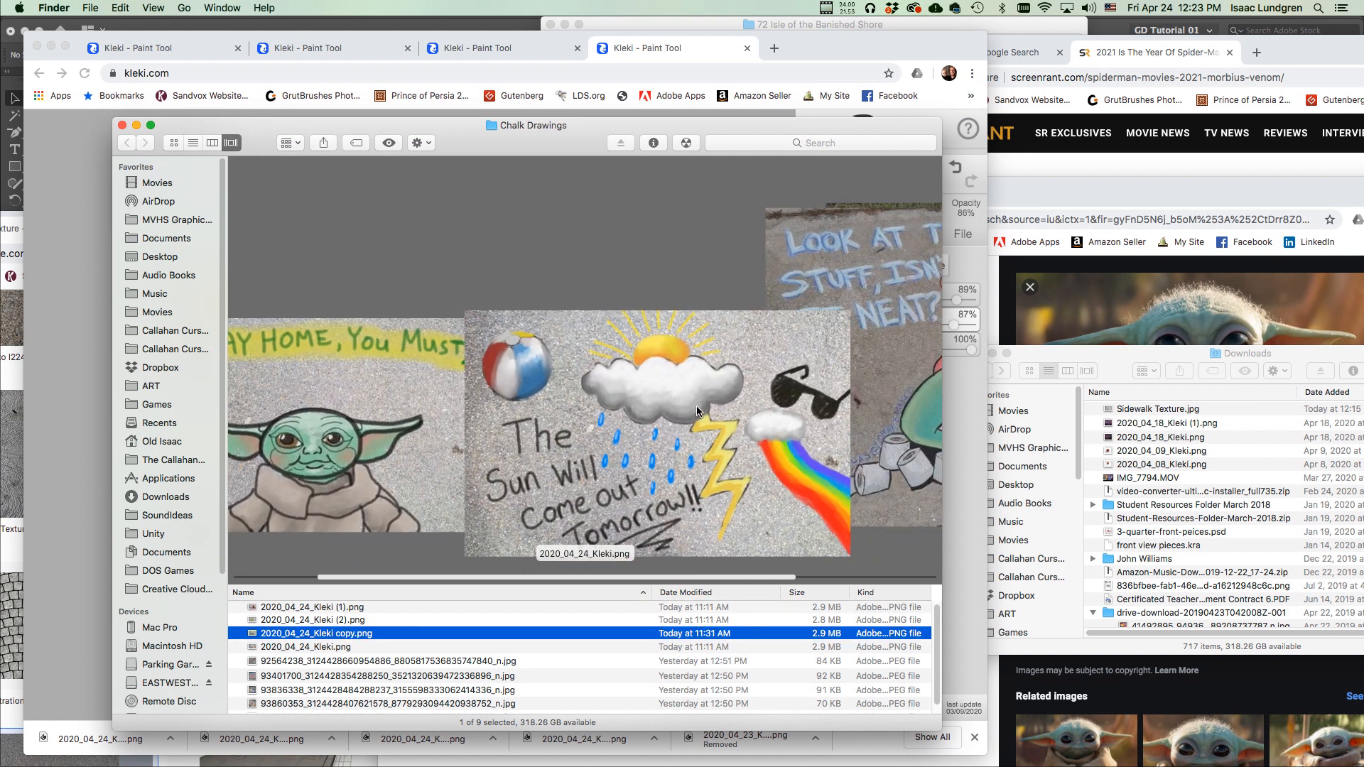
scroll(696, 407, right, 1)
scroll(695, 408, left, 1)
drag(258, 142, 324, 140)
click(768, 64)
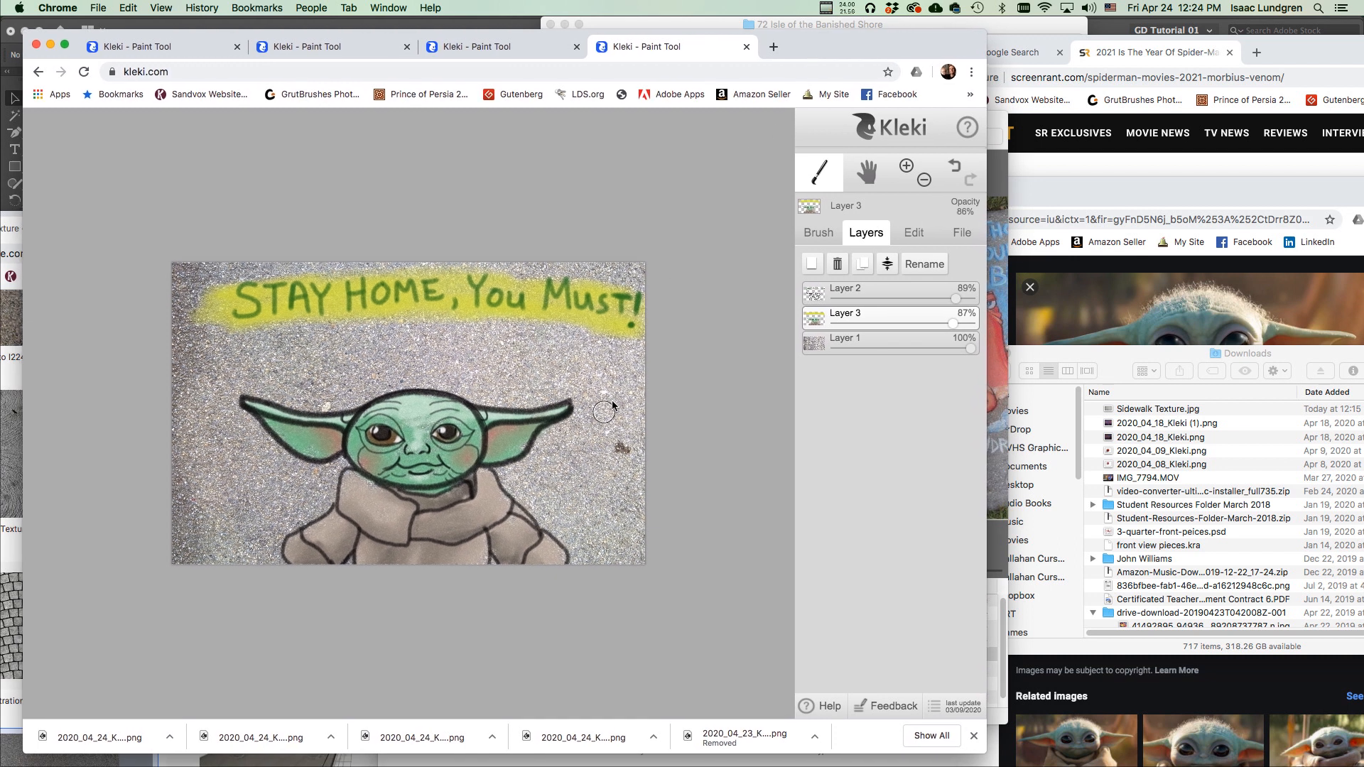
key(super+n)
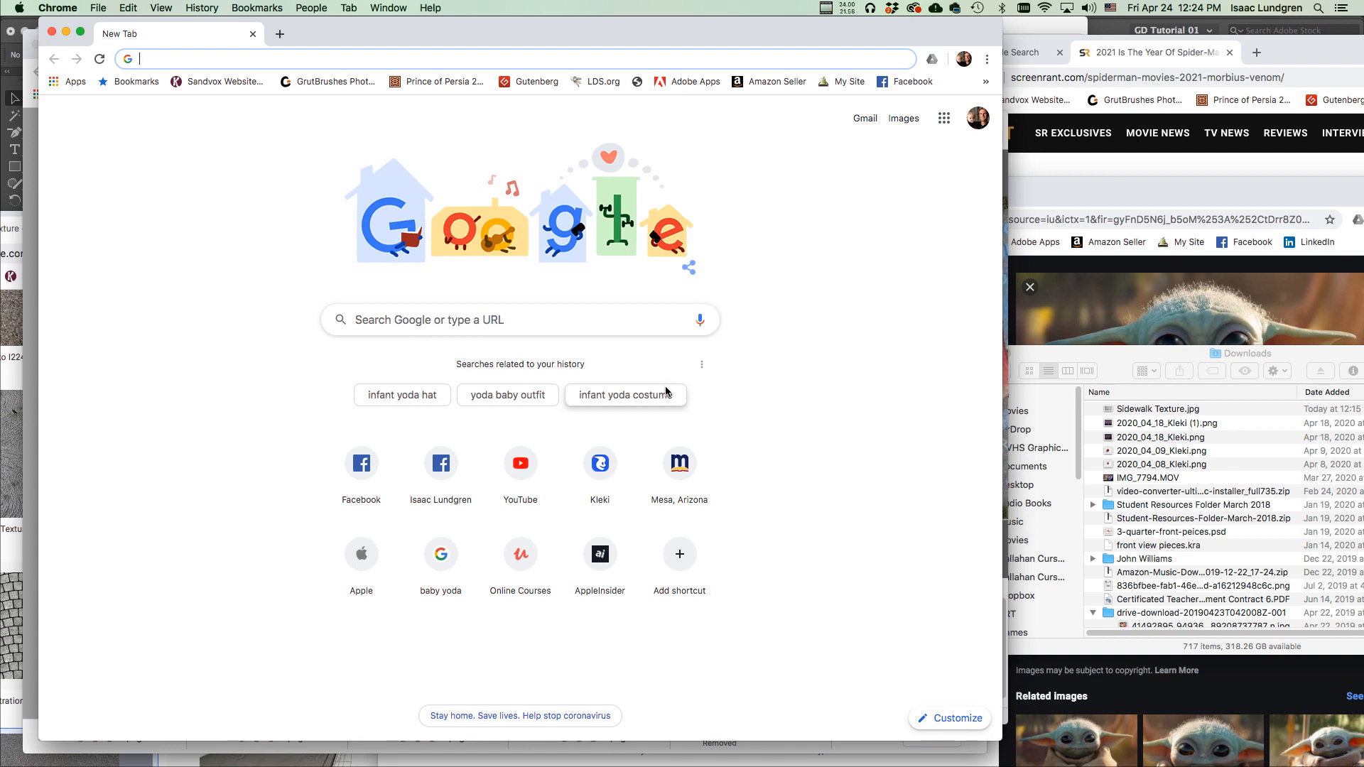
text(sidew)
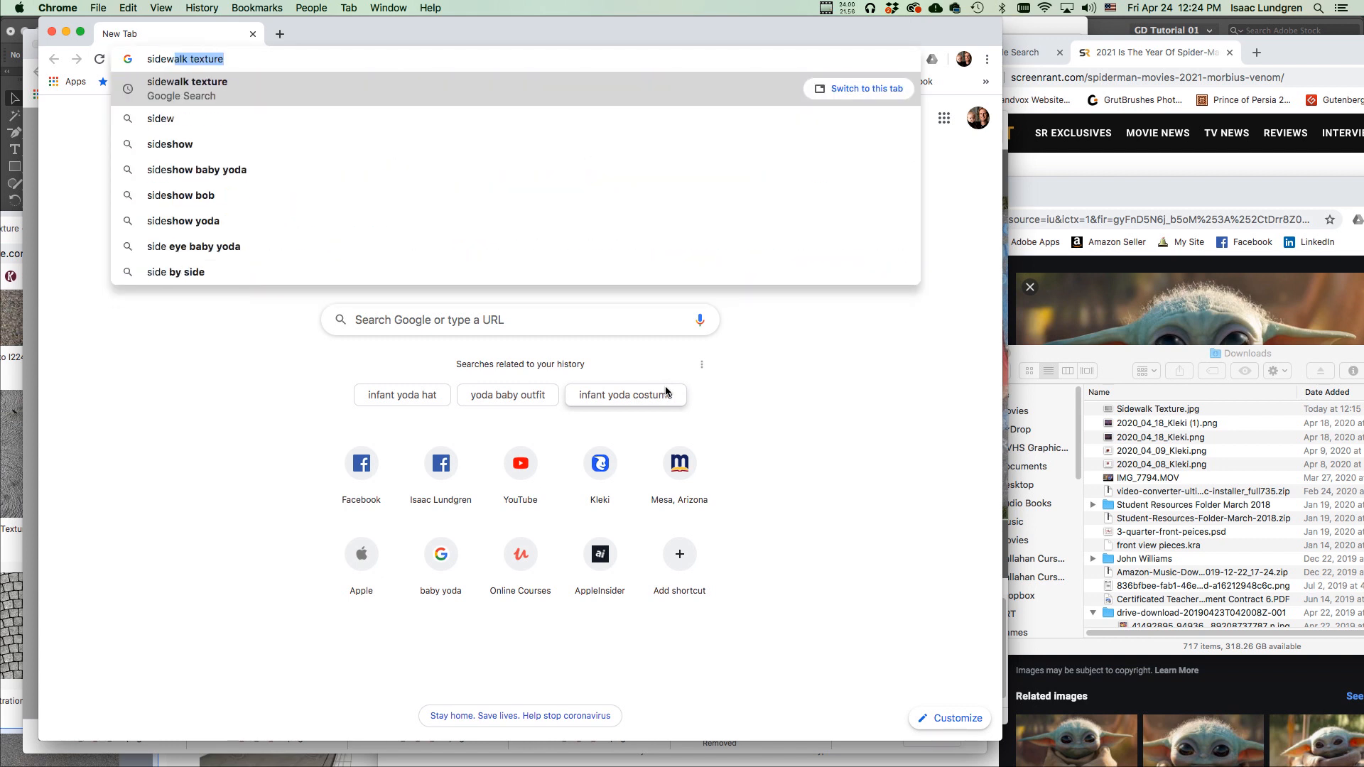
text(alk text)
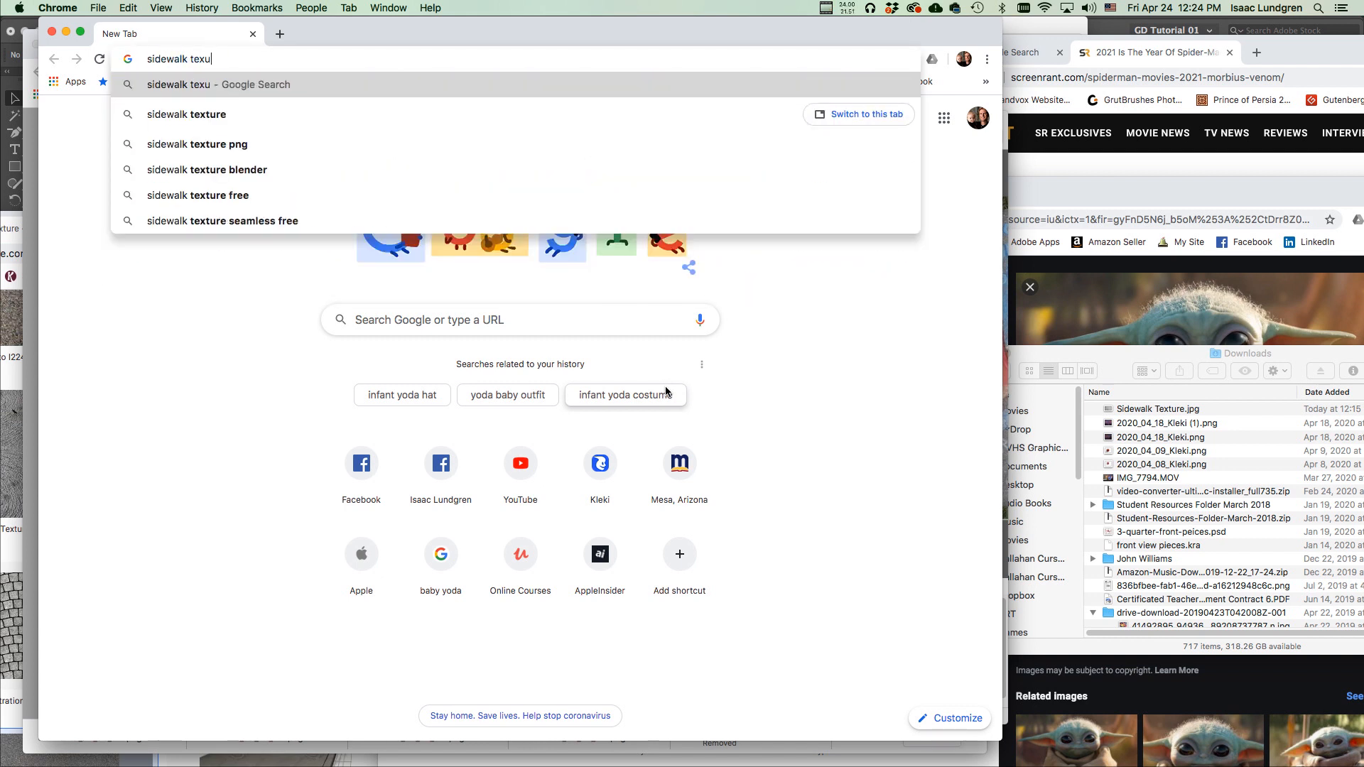
text(ure)
key(Return)
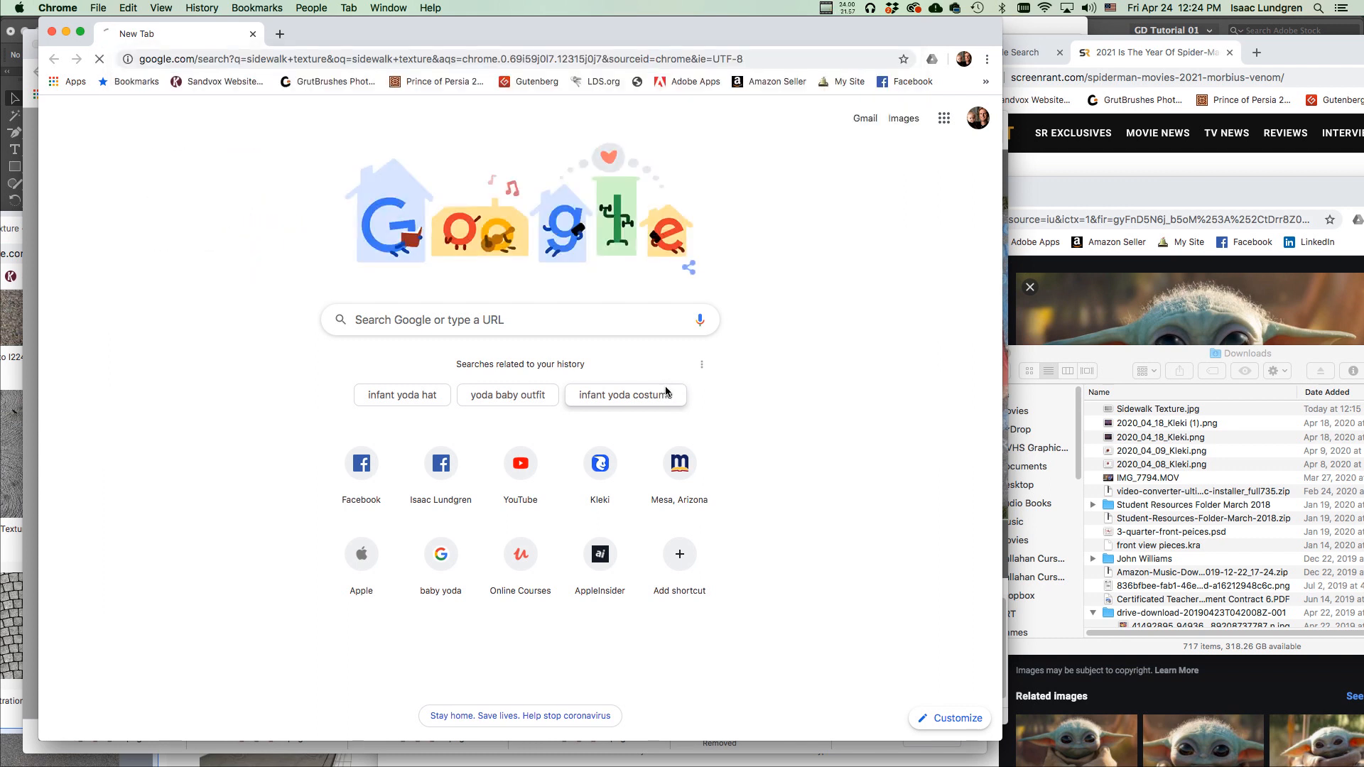
click(240, 165)
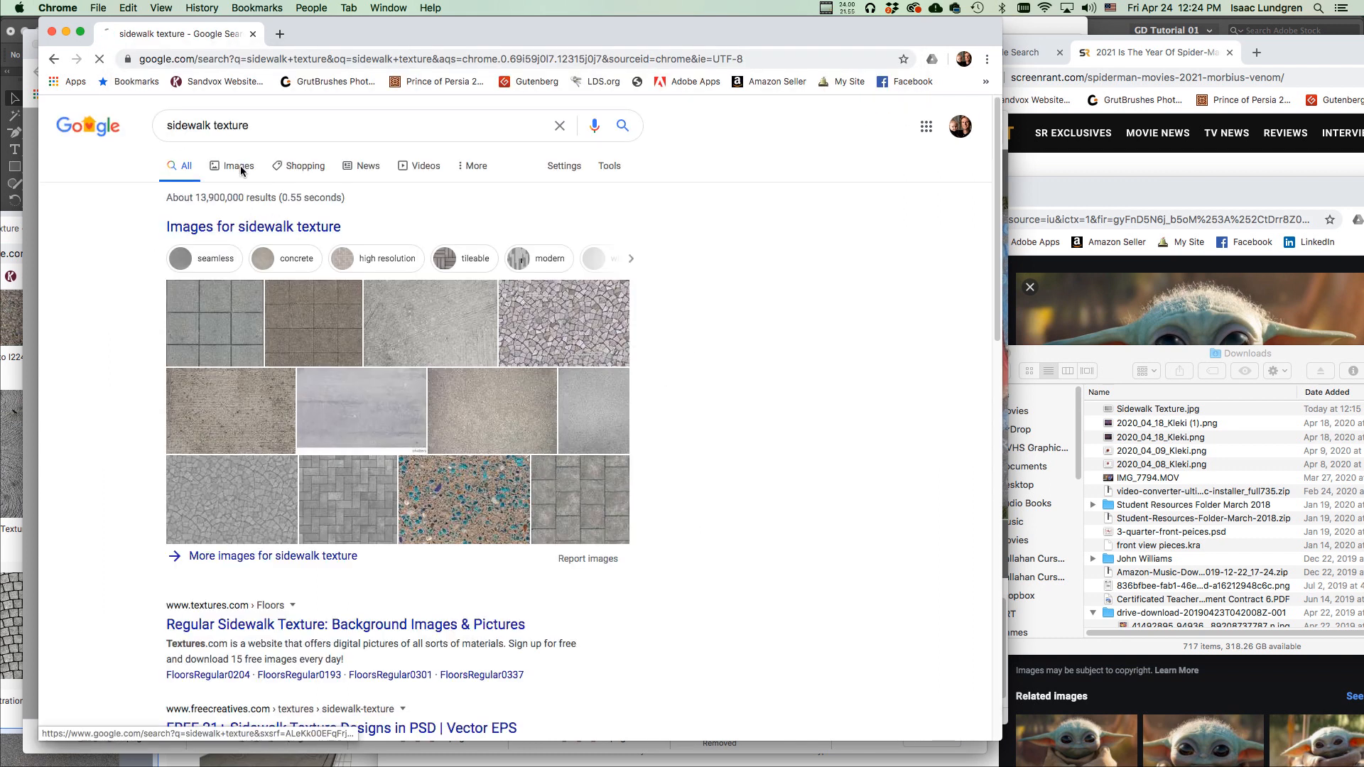
scroll(787, 326, down, 5)
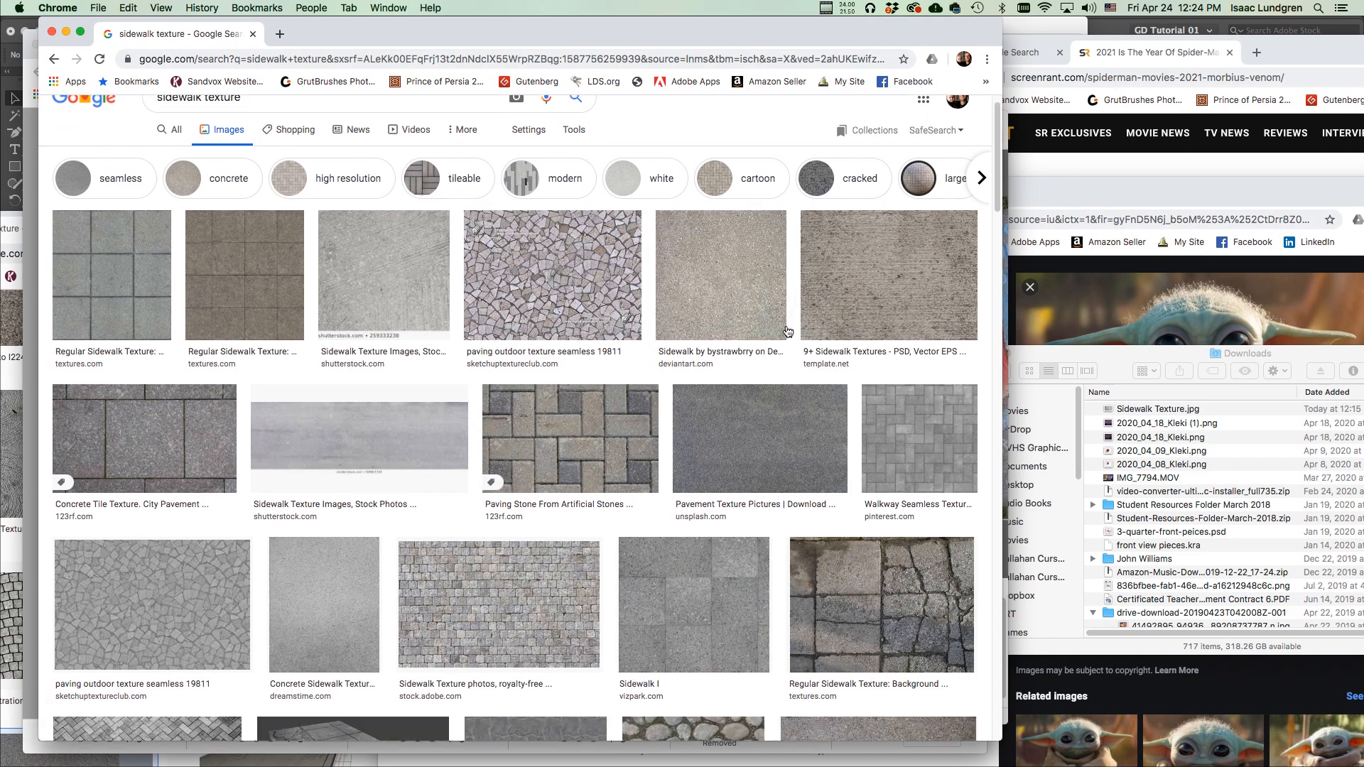
scroll(781, 331, down, 10)
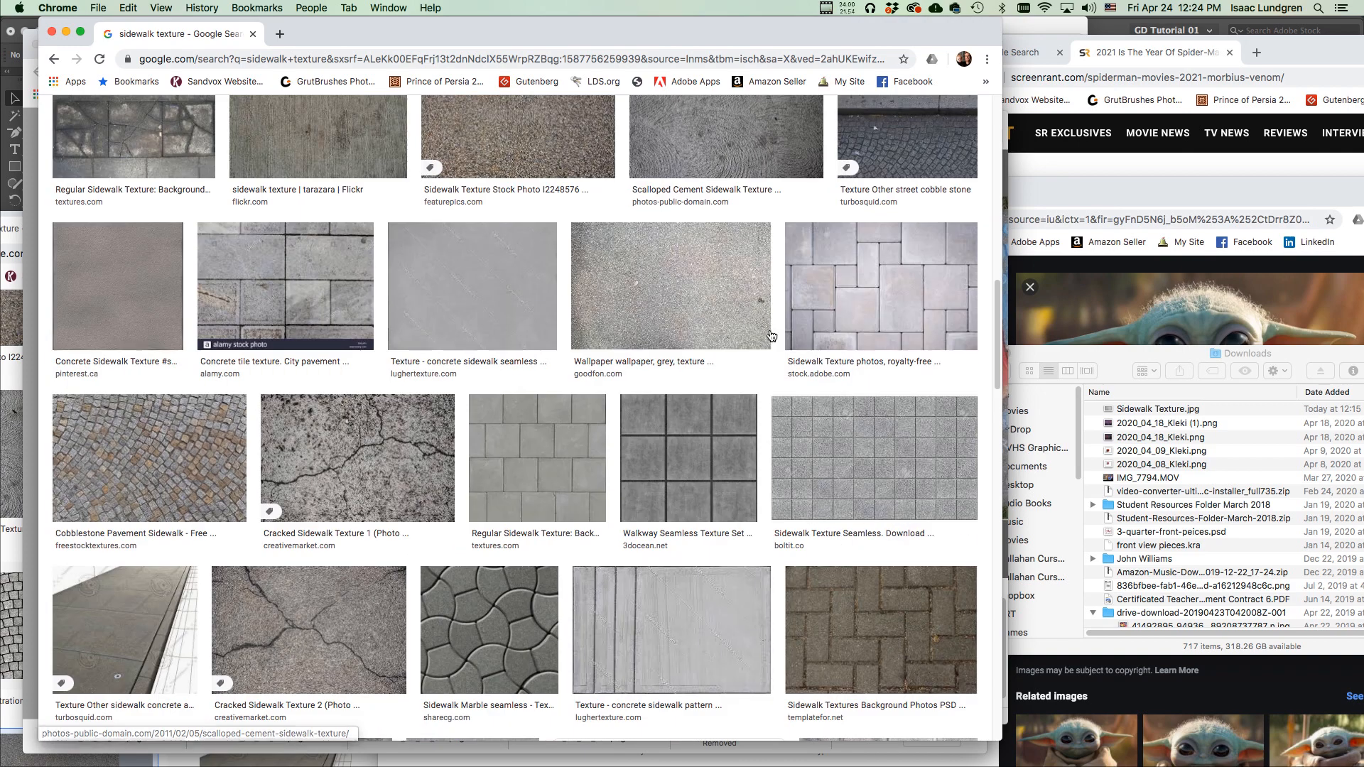
scroll(426, 301, down, 15)
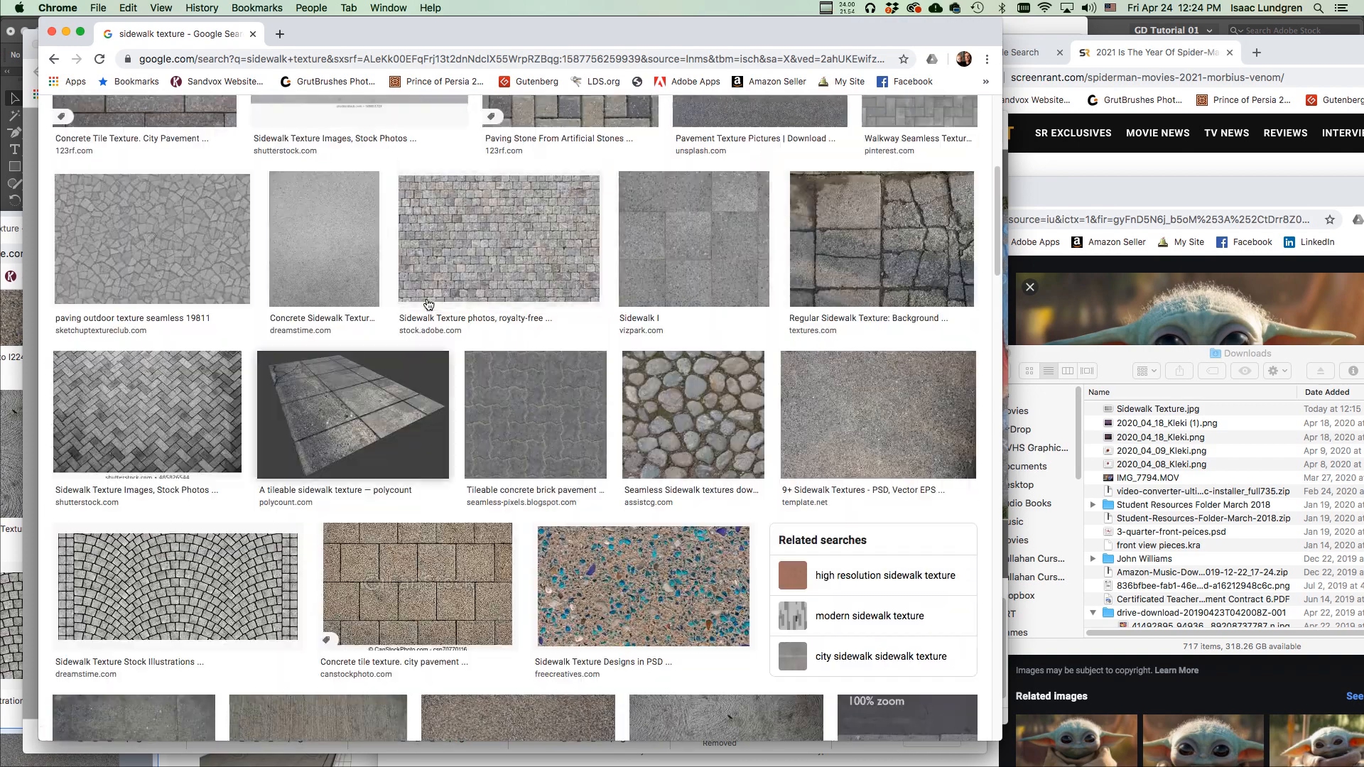
scroll(426, 298, up, 4)
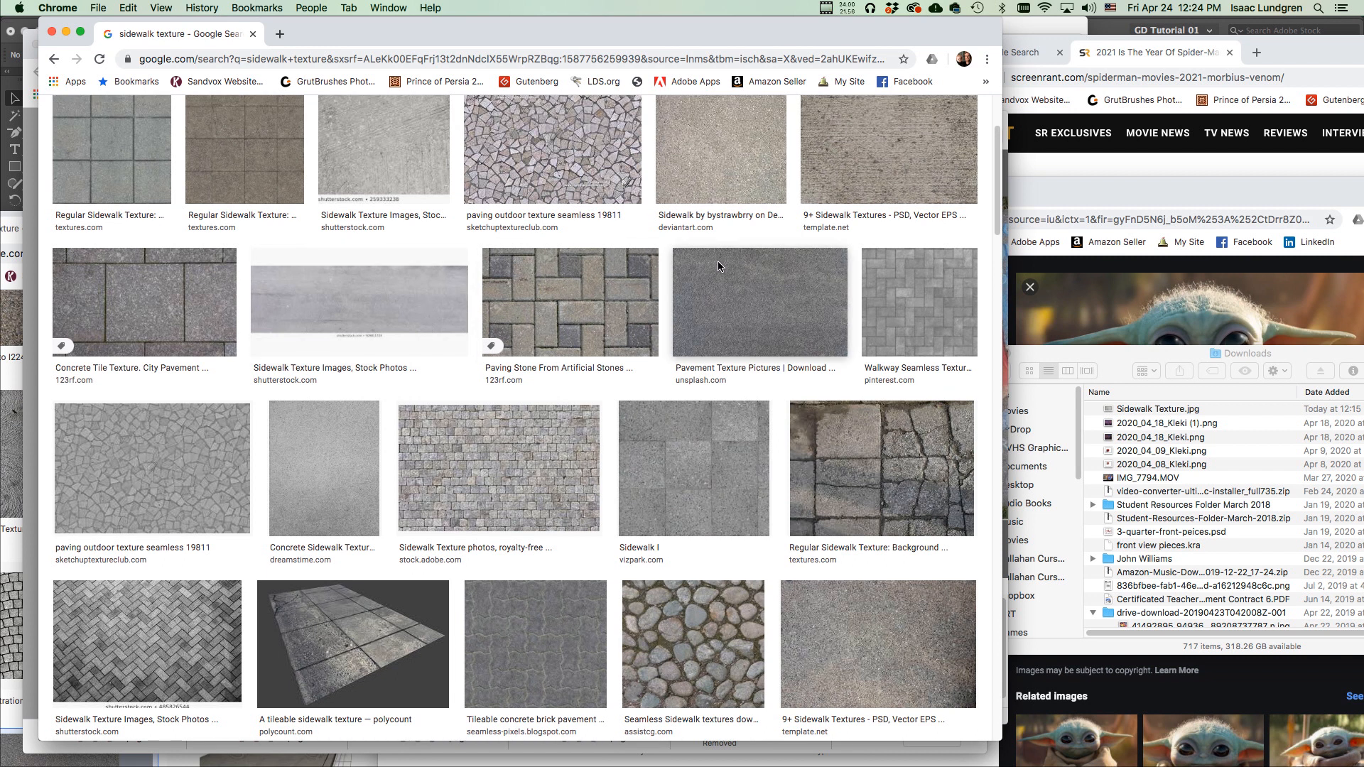
scroll(773, 308, up, 3)
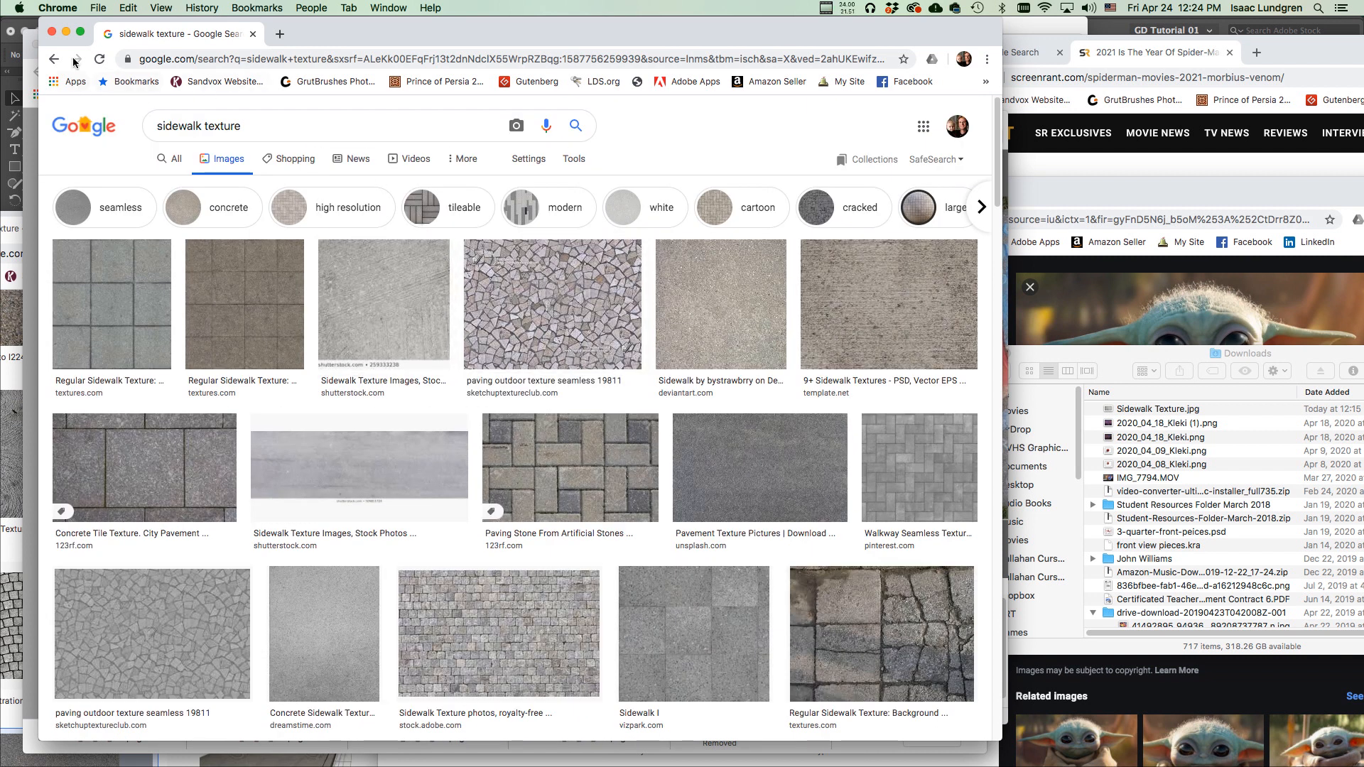
click(53, 33)
drag(827, 45, 824, 44)
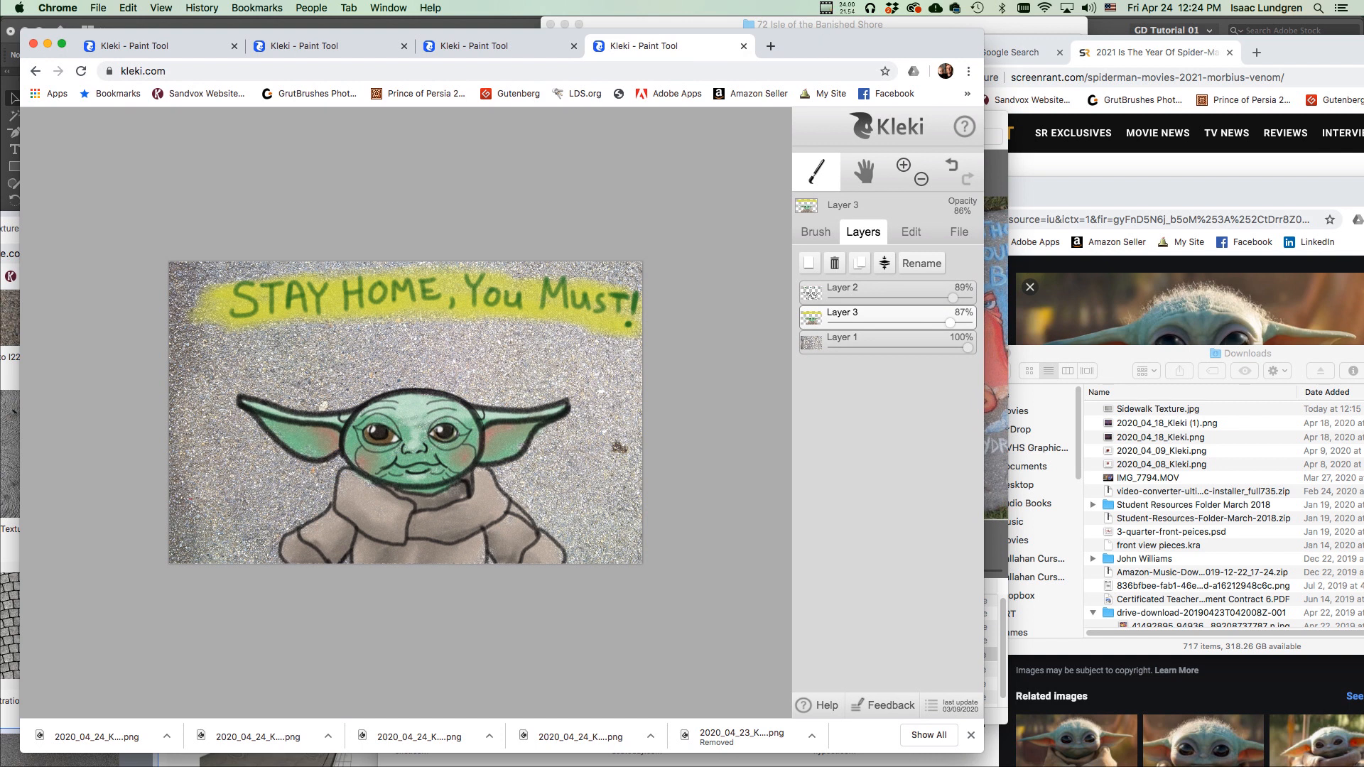
Place the Downloads folder window beside Kleki, then switch back to Kleki.
drag(782, 1, 1008, 337)
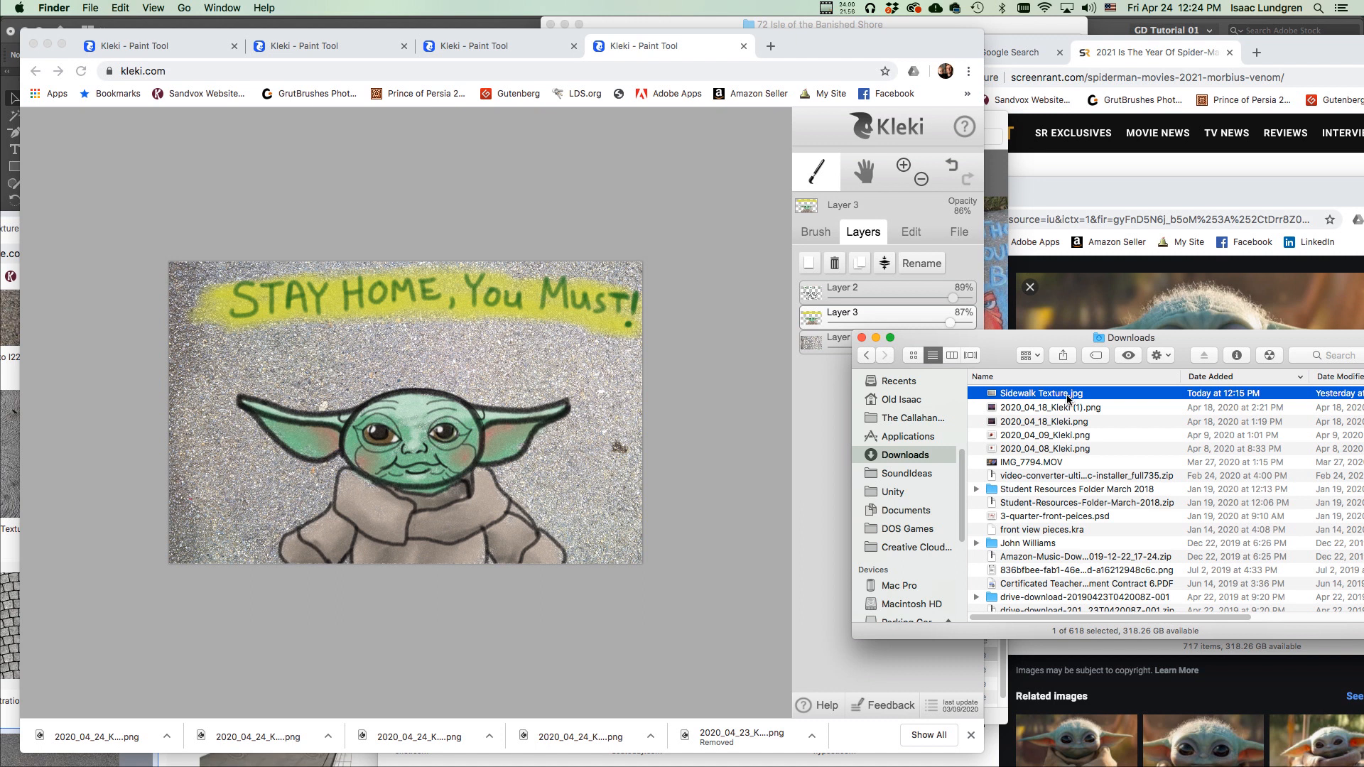
drag(1070, 399, 1070, 400)
drag(1007, 342, 1099, 344)
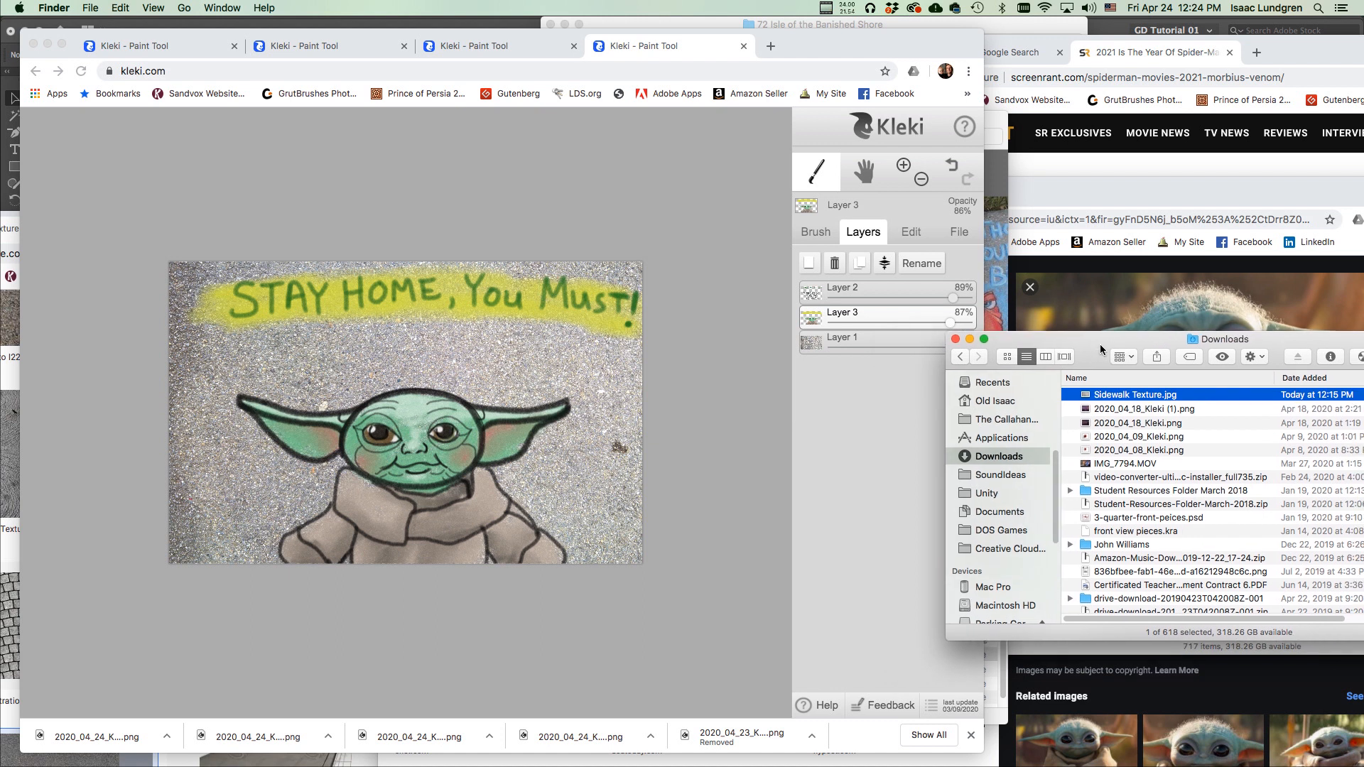
click(959, 231)
drag(828, 44, 829, 45)
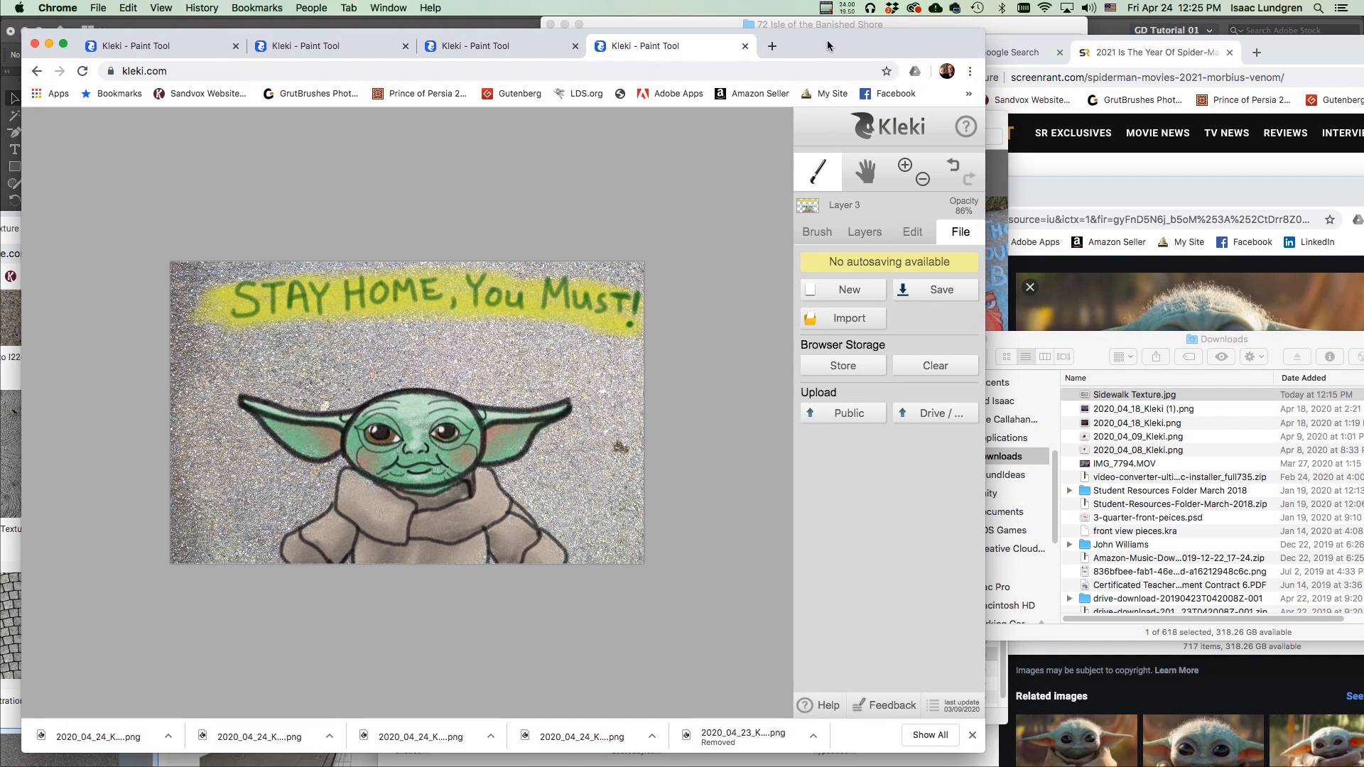
Load Kleki in a new browser window and show its File options.
key(super+n)
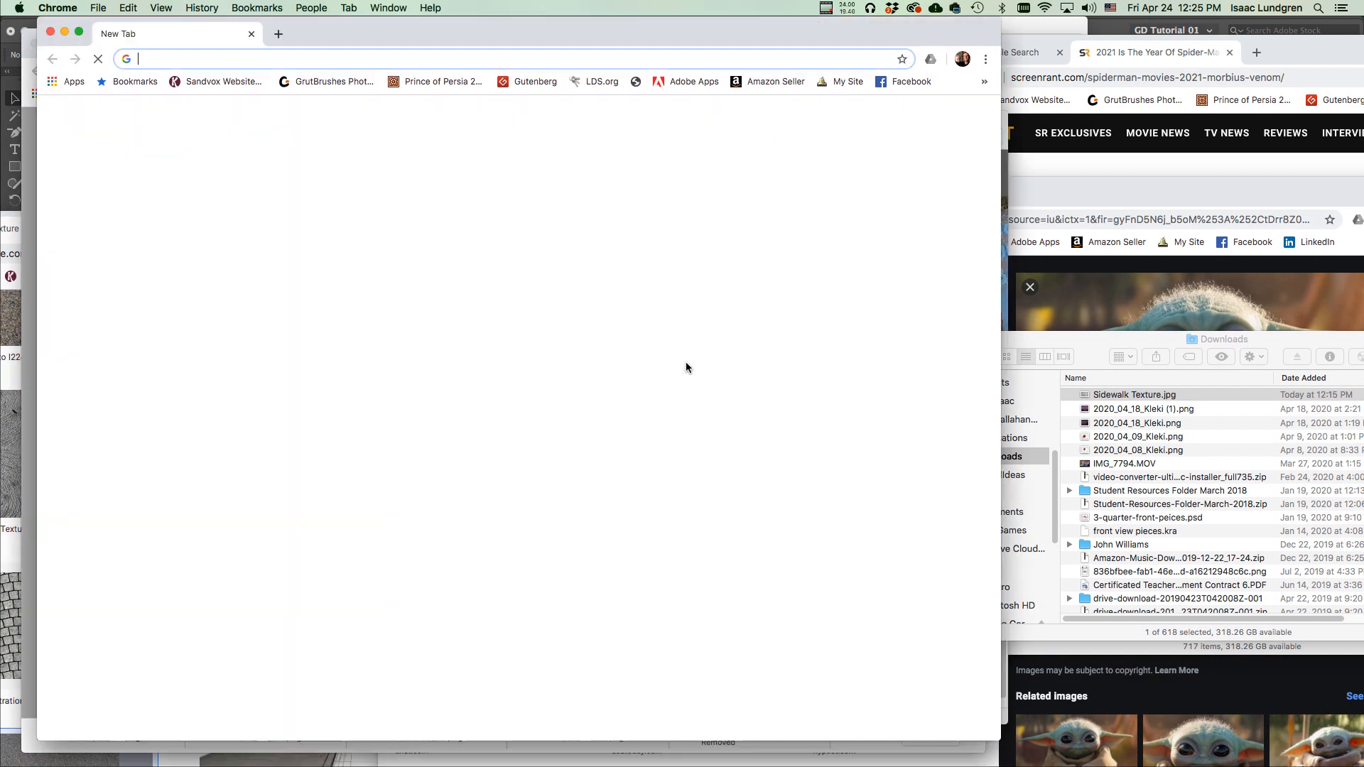
text(kleki.com)
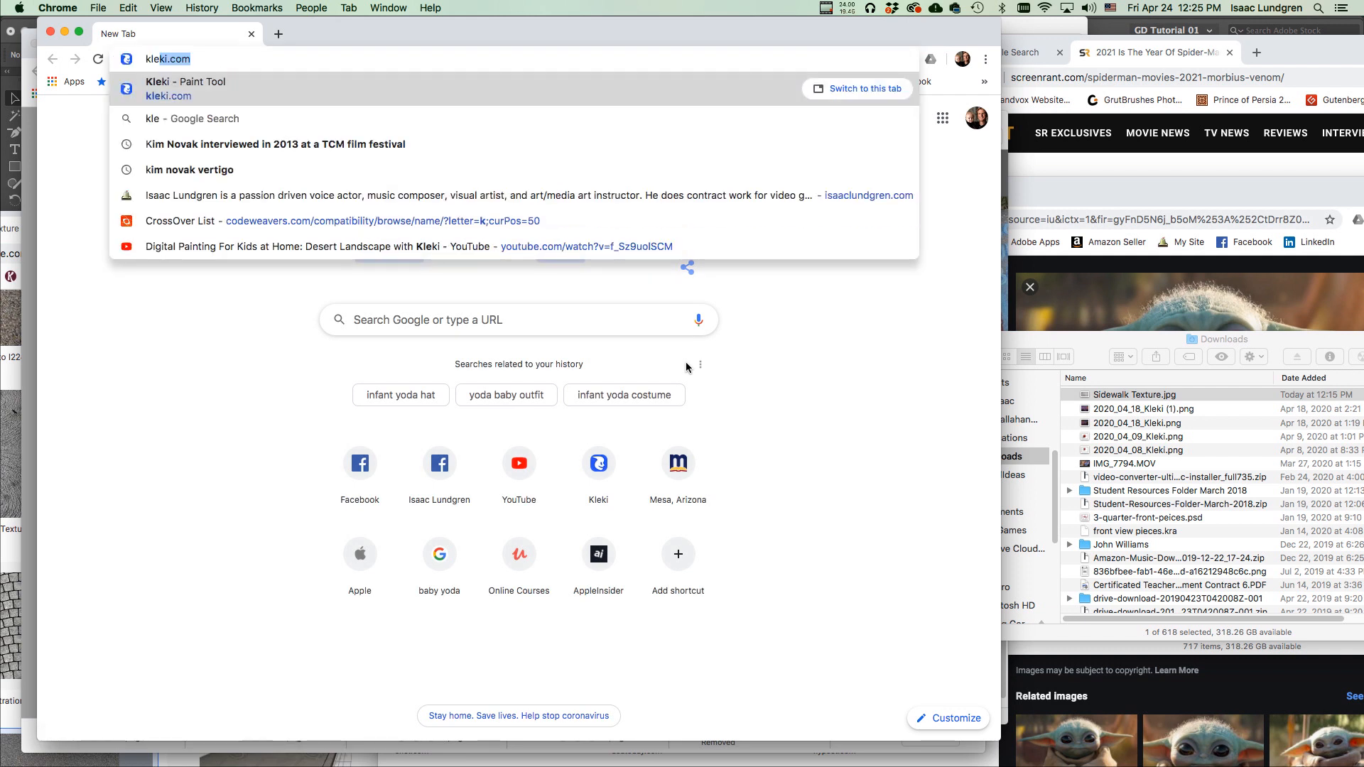
key(Return)
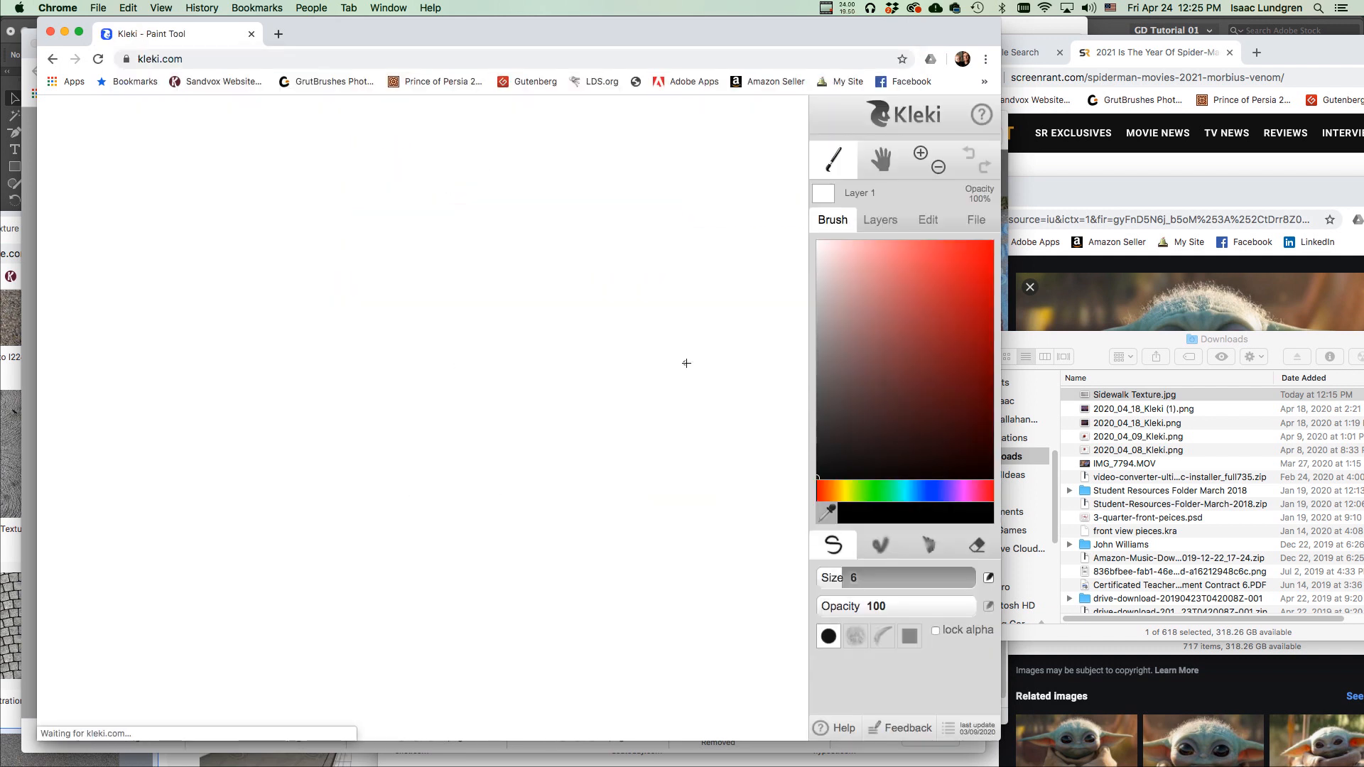
drag(602, 39, 612, 48)
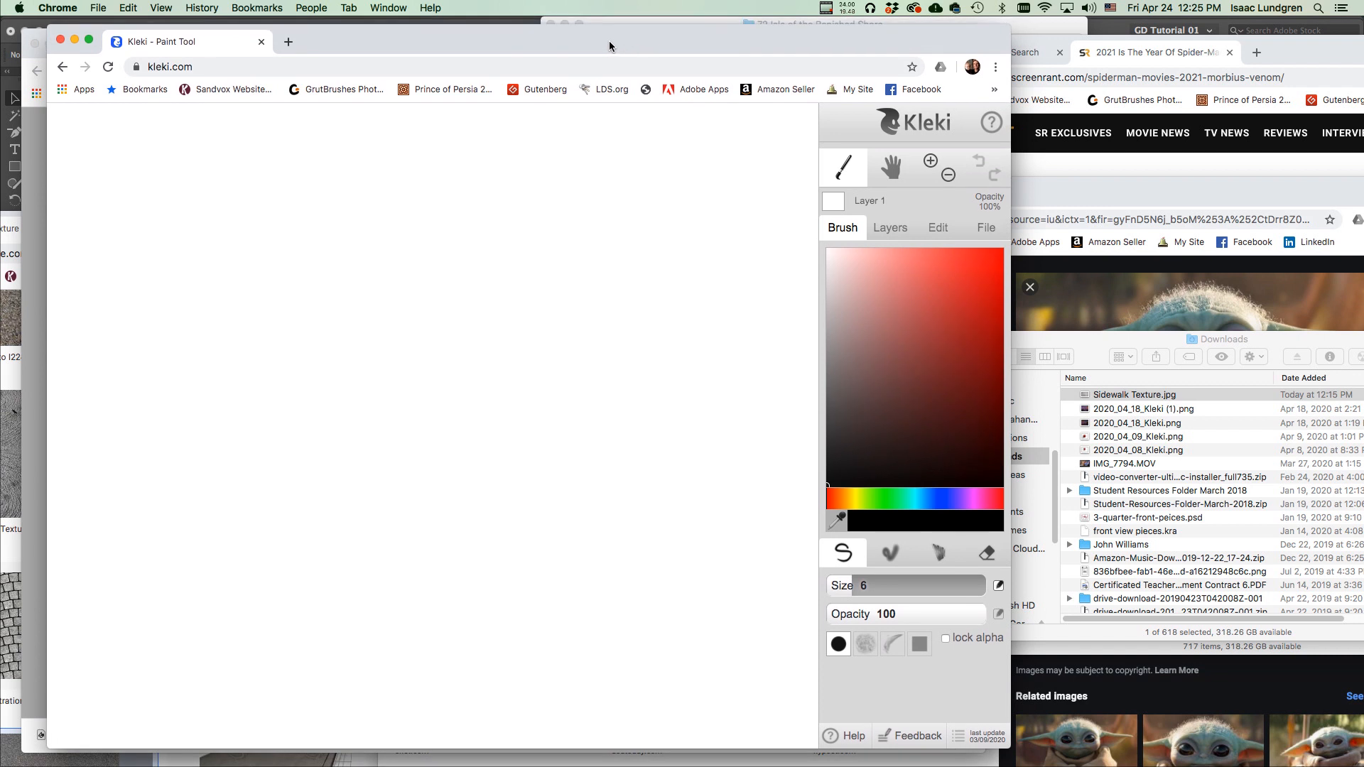
click(982, 230)
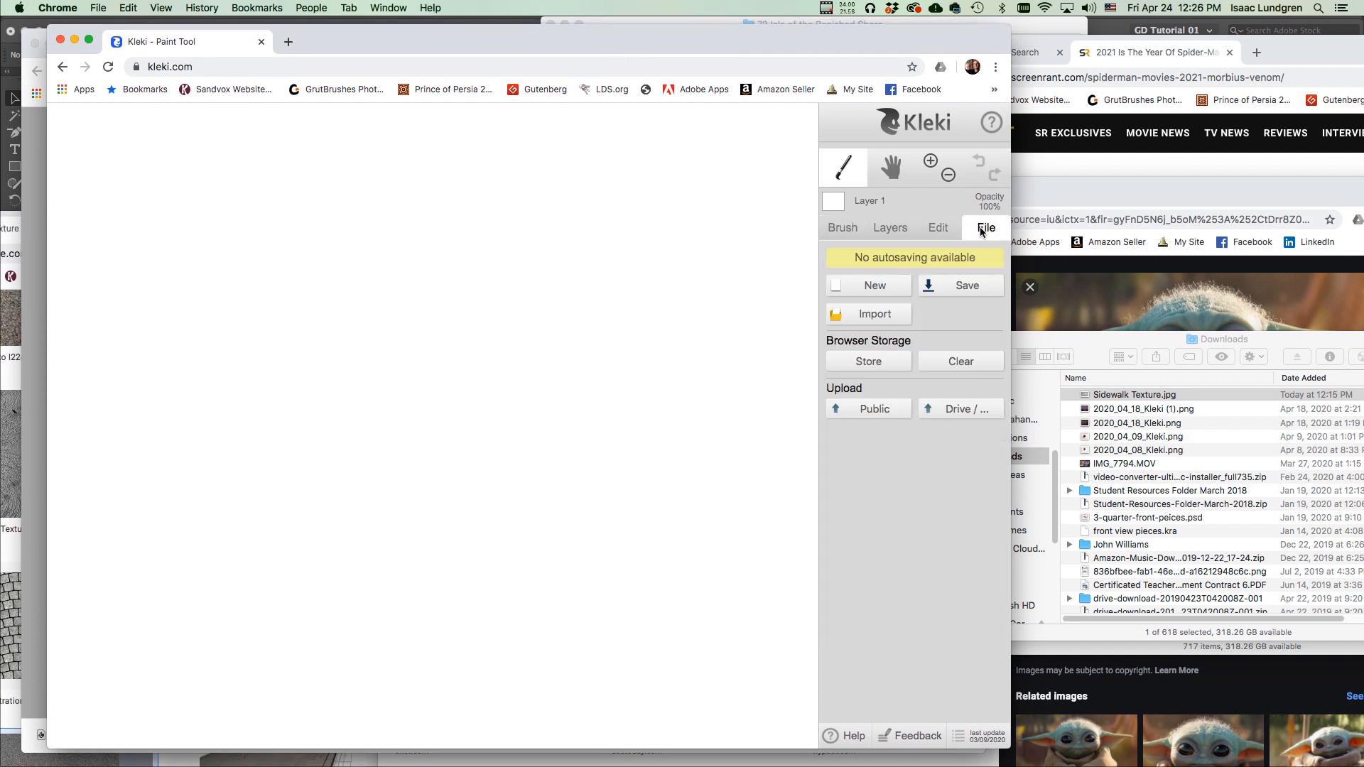
Pick Sidewalk Texture.jpg from Downloads in the import dialog and import it As Image.
click(866, 318)
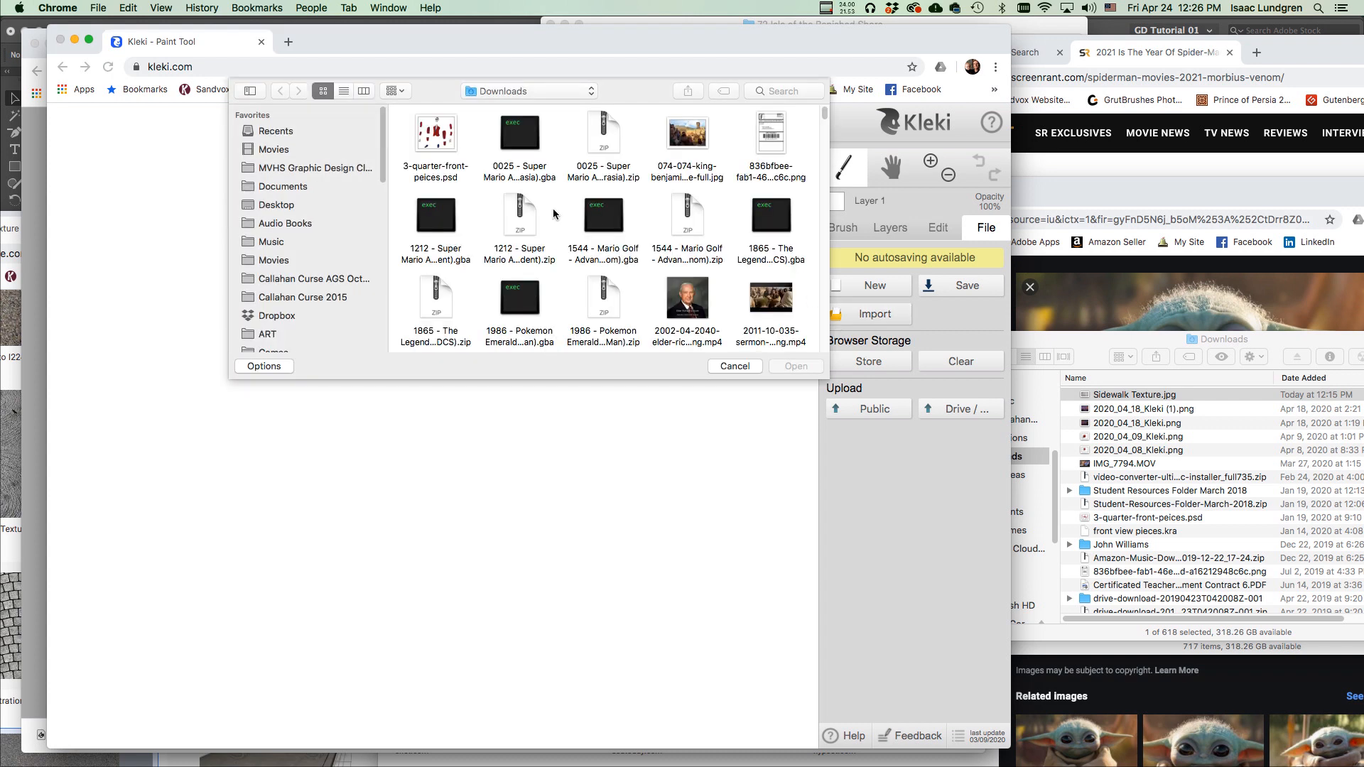
scroll(524, 225, down, 10)
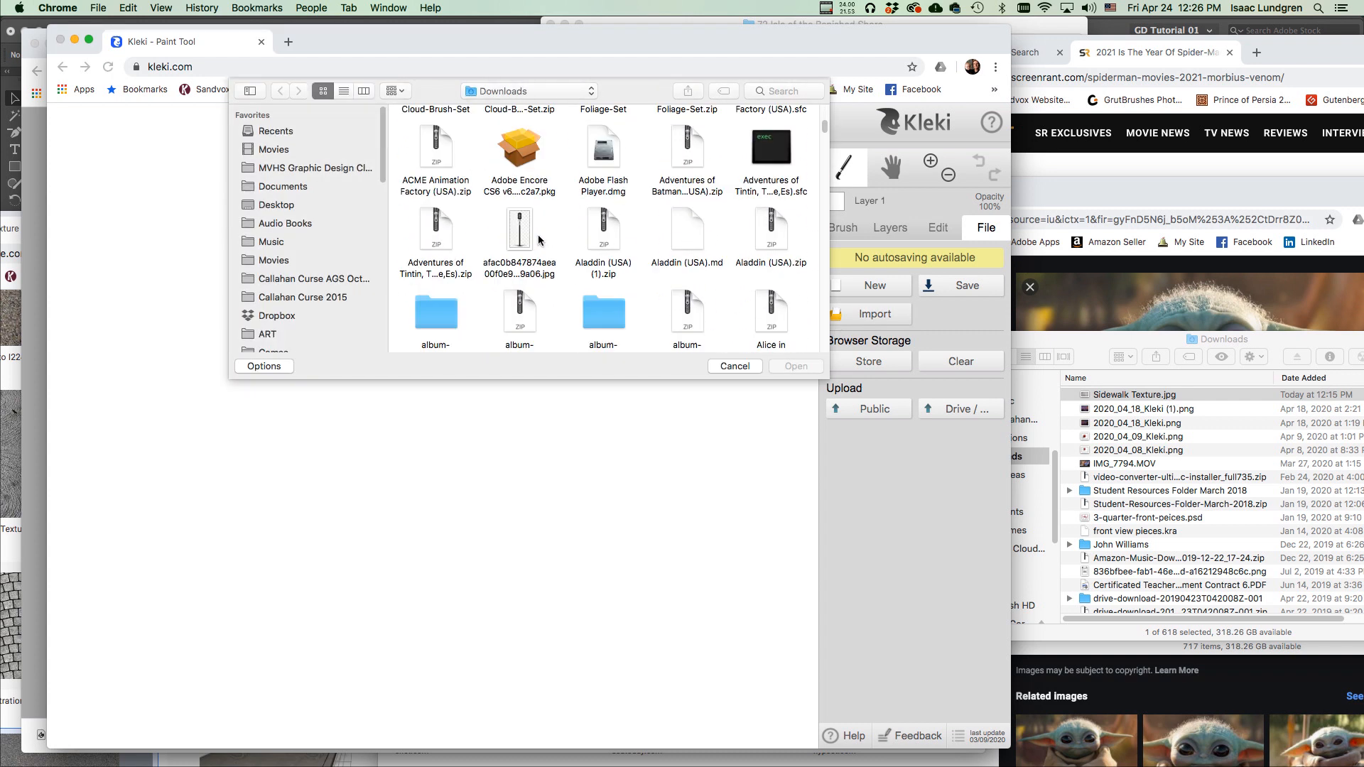
scroll(554, 246, down, 10)
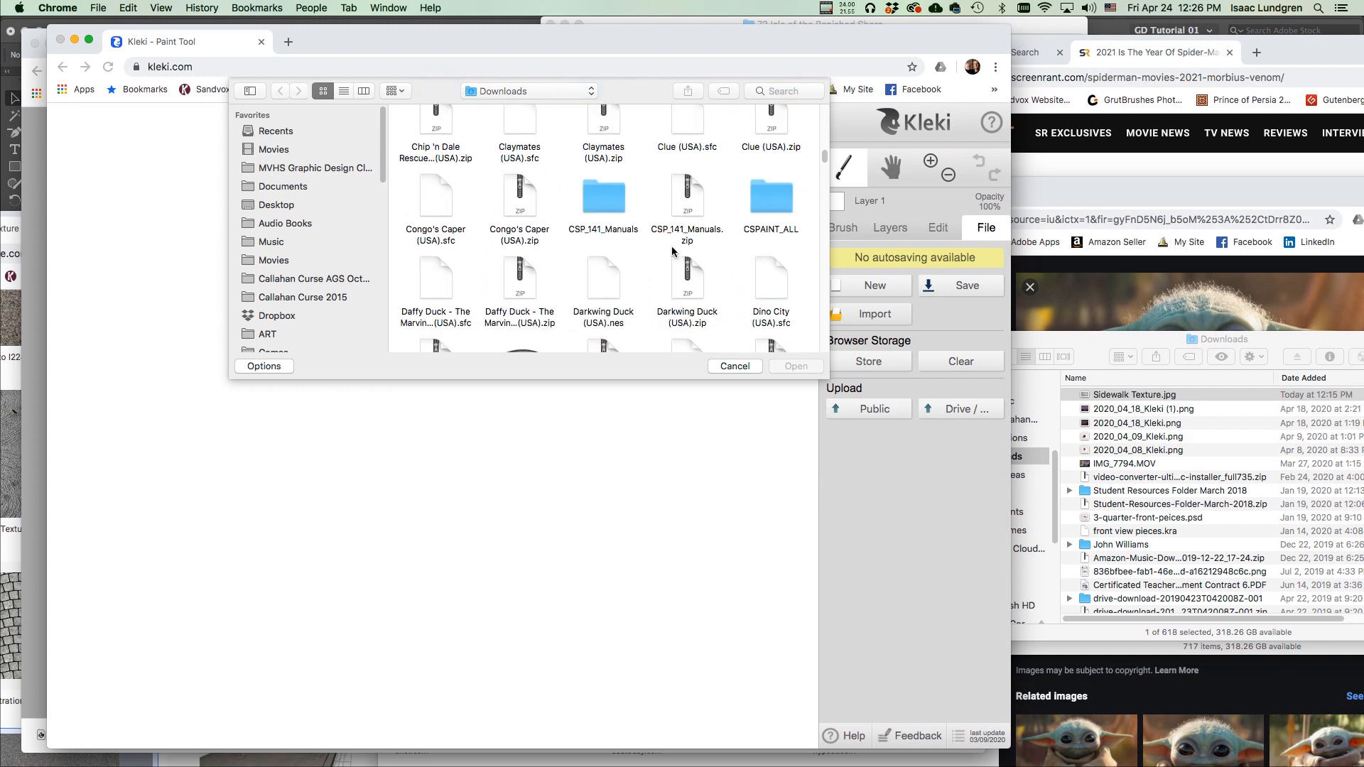
drag(825, 162, 808, 97)
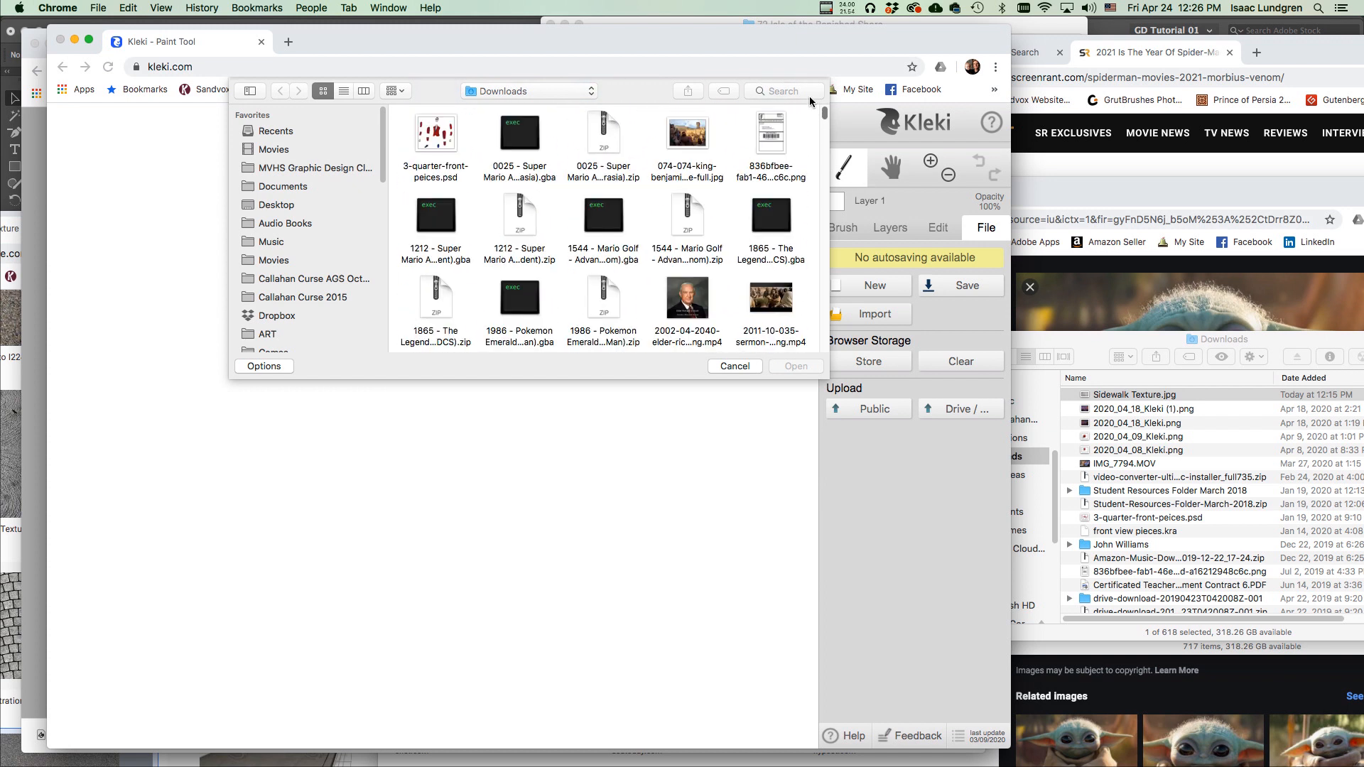
click(1080, 352)
drag(1109, 395, 742, 364)
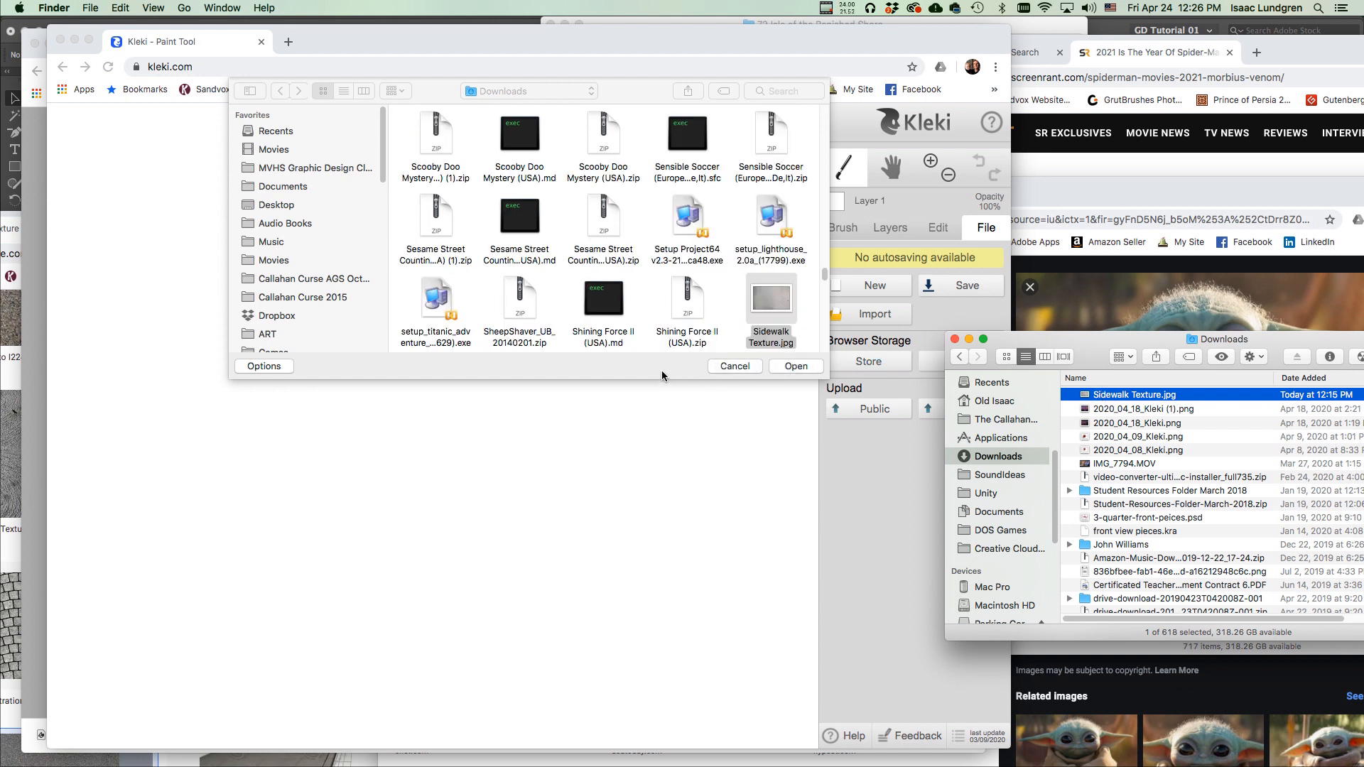
click(661, 370)
scroll(749, 283, down, 1)
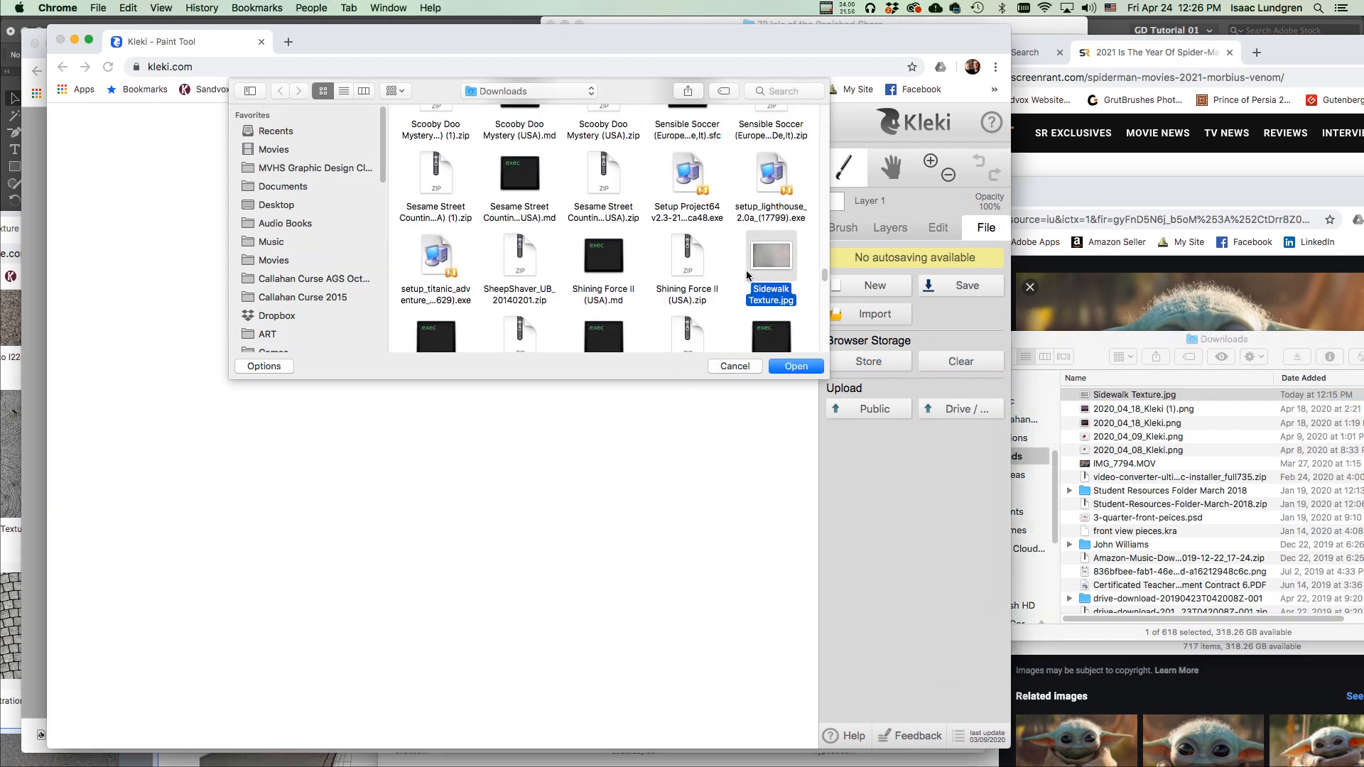
click(800, 366)
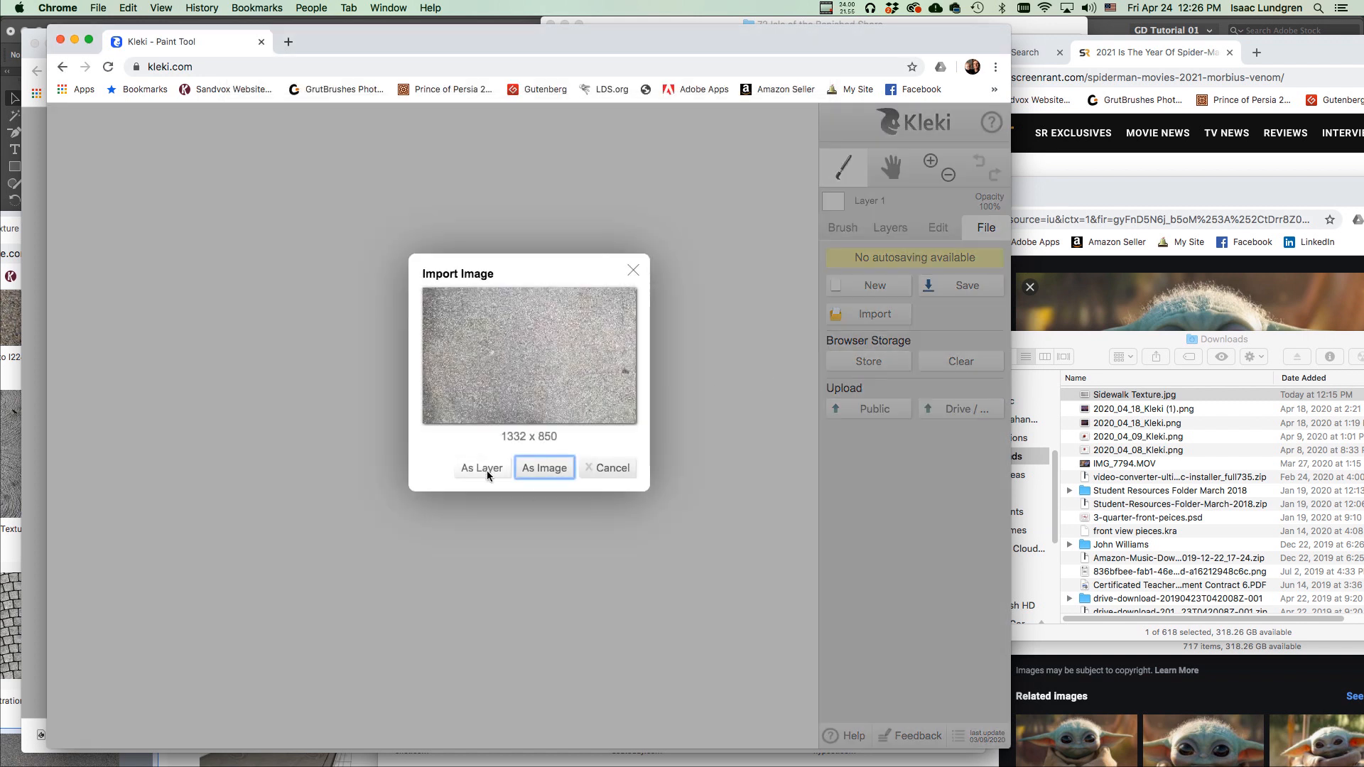
click(552, 469)
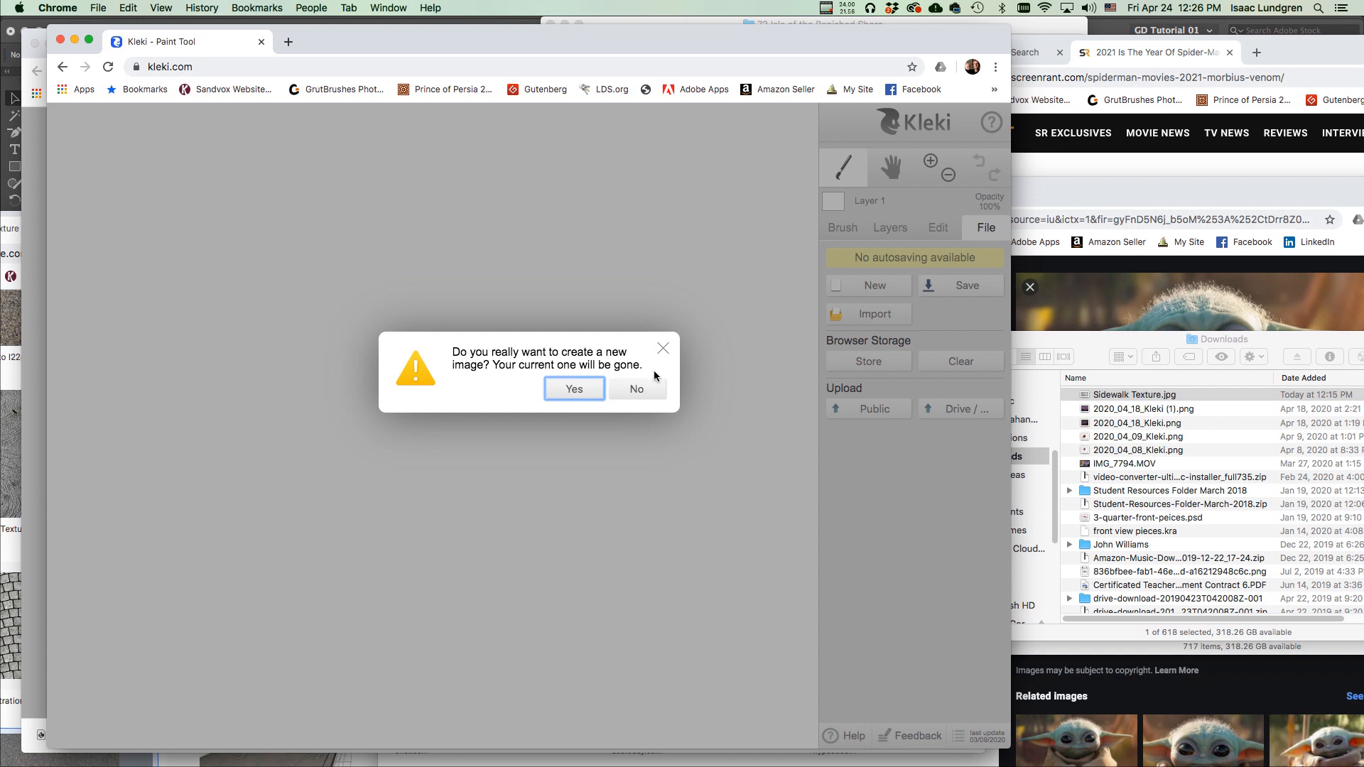
Confirm the Sidewalk Texture photo as the new image, zoom to 50%, and show the layers.
click(573, 390)
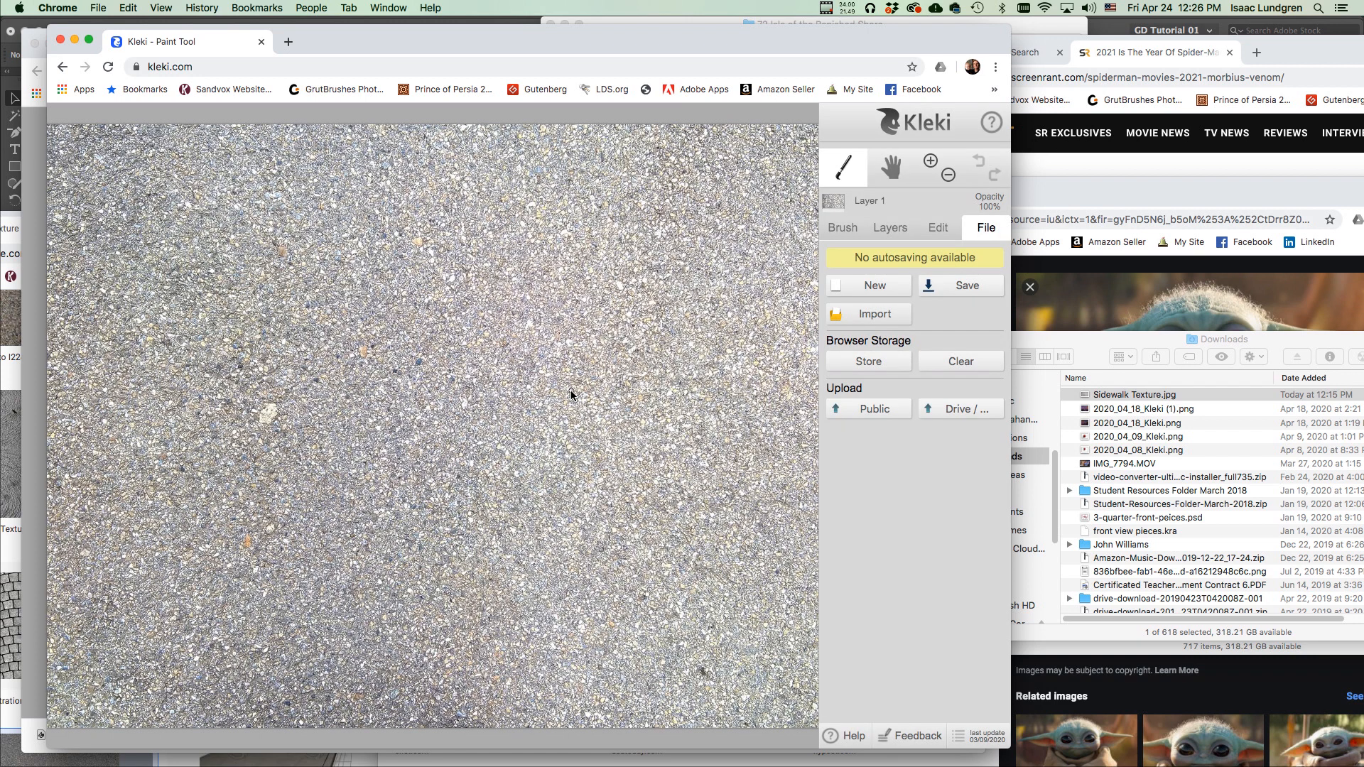
scroll(574, 346, down, 1)
scroll(574, 346, up, 1)
scroll(574, 345, down, 1)
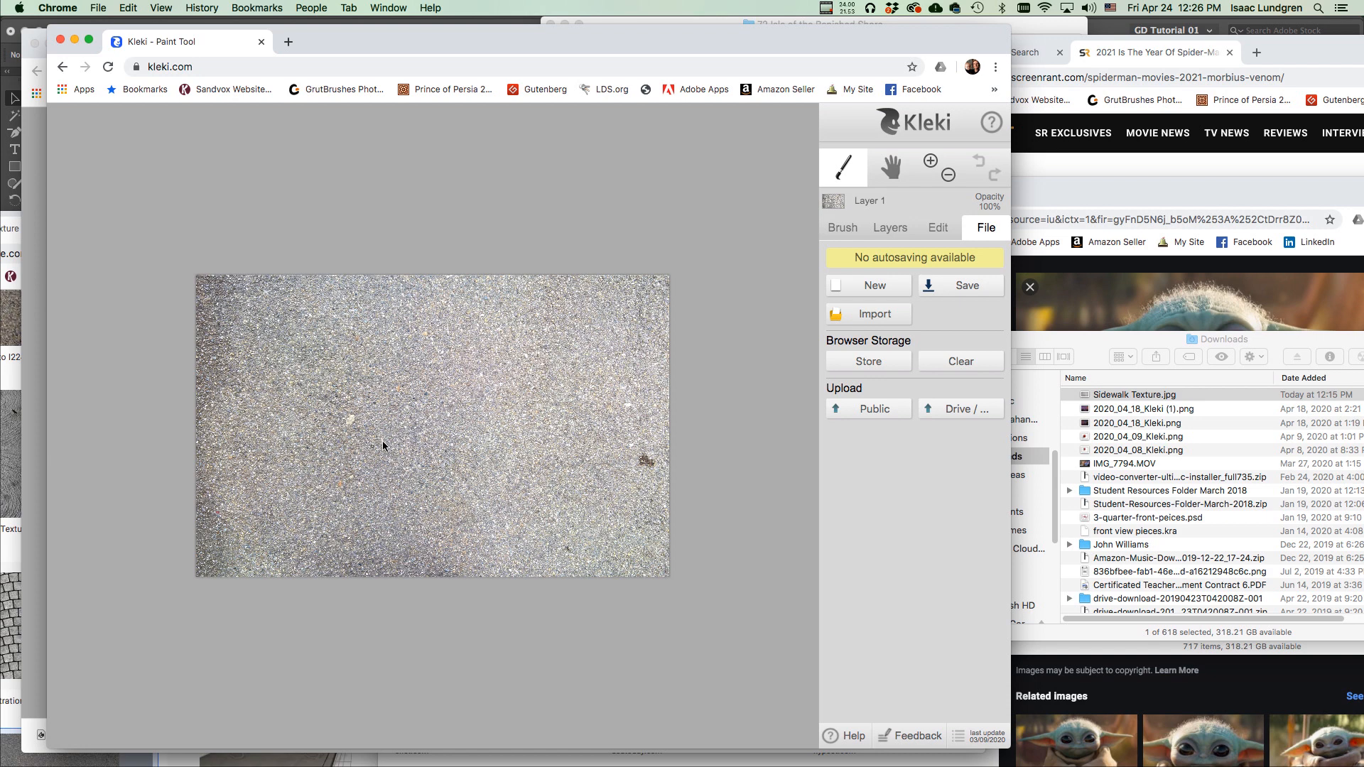
scroll(382, 440, up, 1)
scroll(390, 437, down, 1)
click(894, 233)
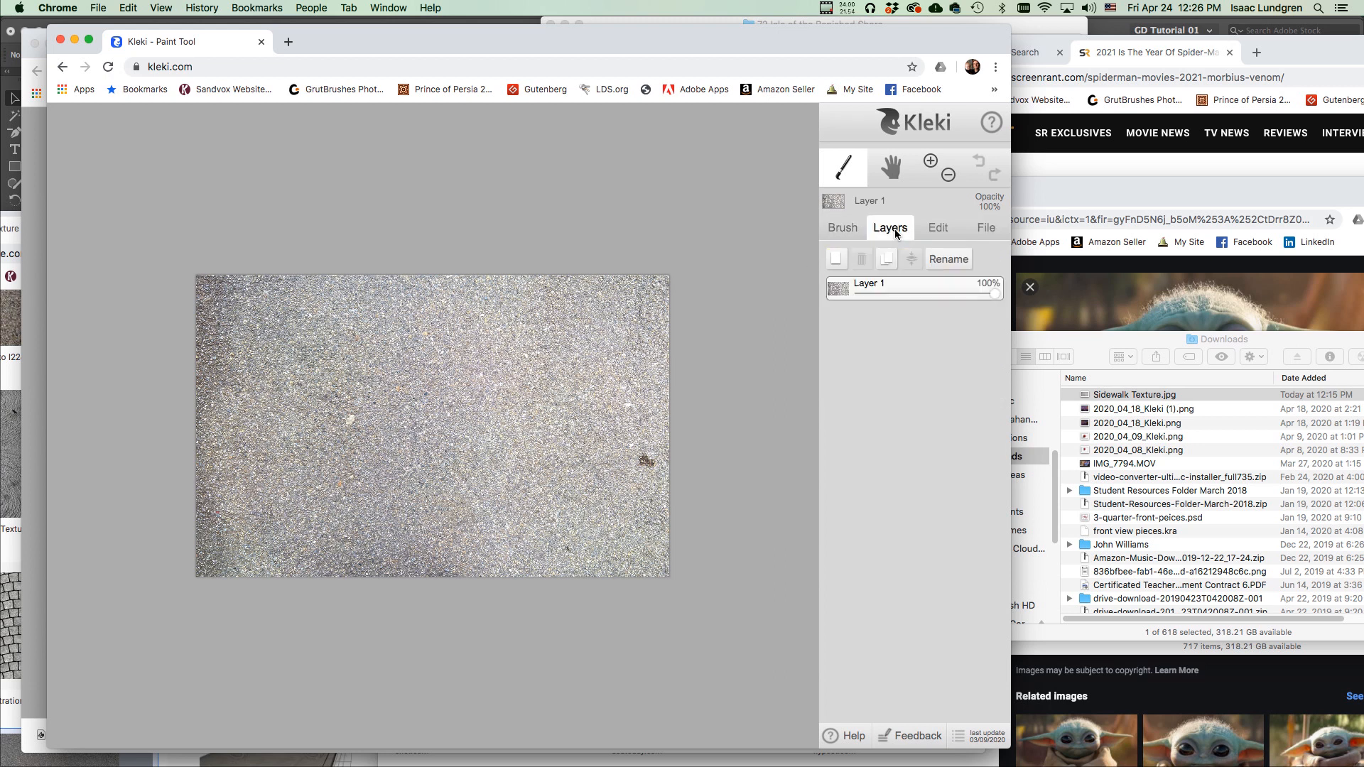
Add a new Layer 2 above the sidewalk photo and make it active.
click(836, 261)
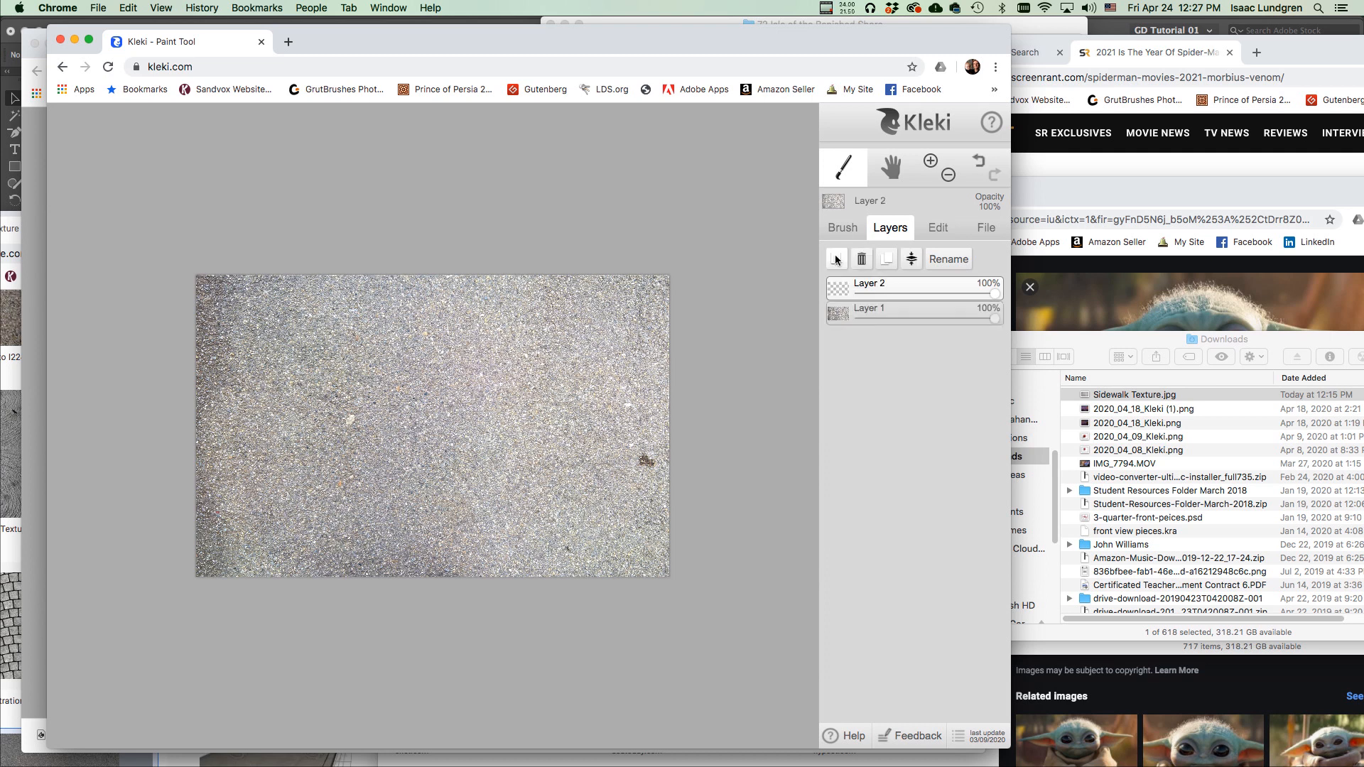
click(903, 311)
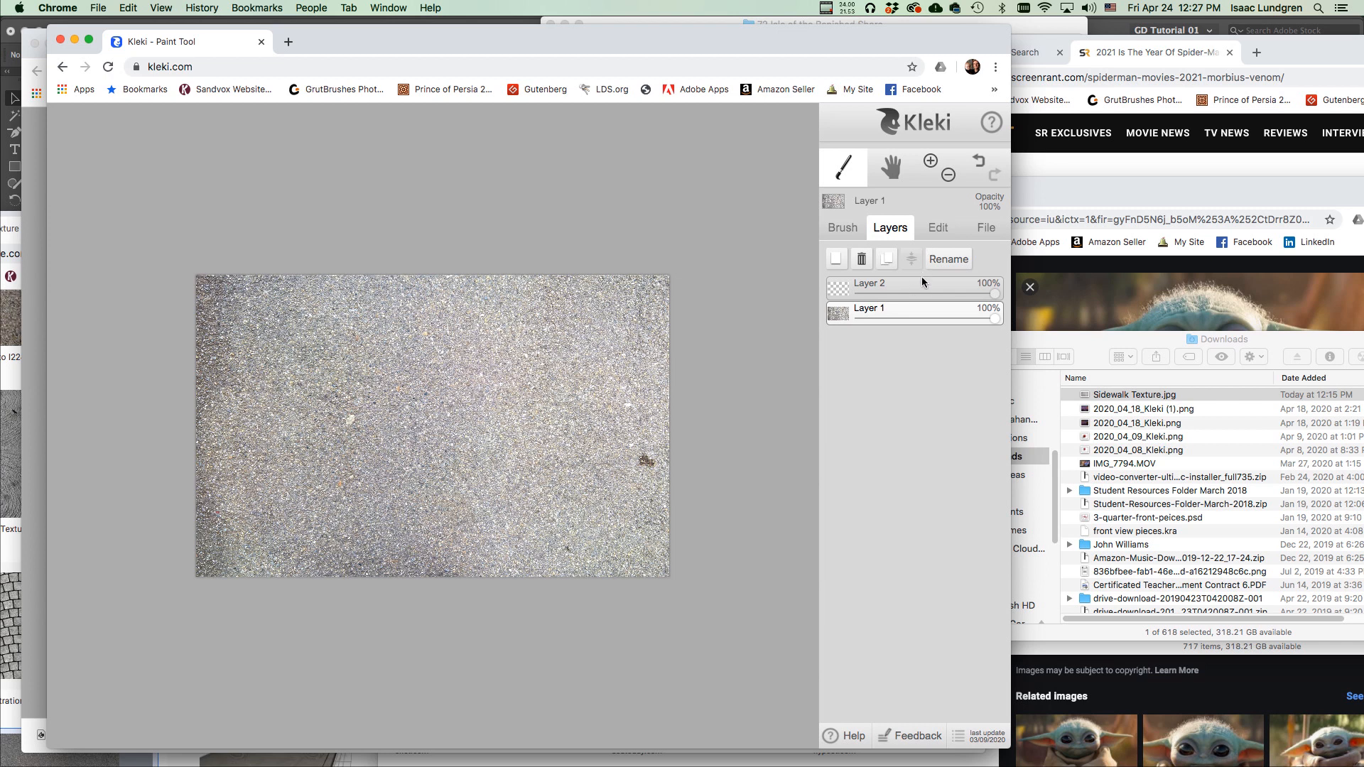
click(921, 281)
Set the brush to black, size 12, opacity 81, with the soft textured tip.
mouse_move(849, 288)
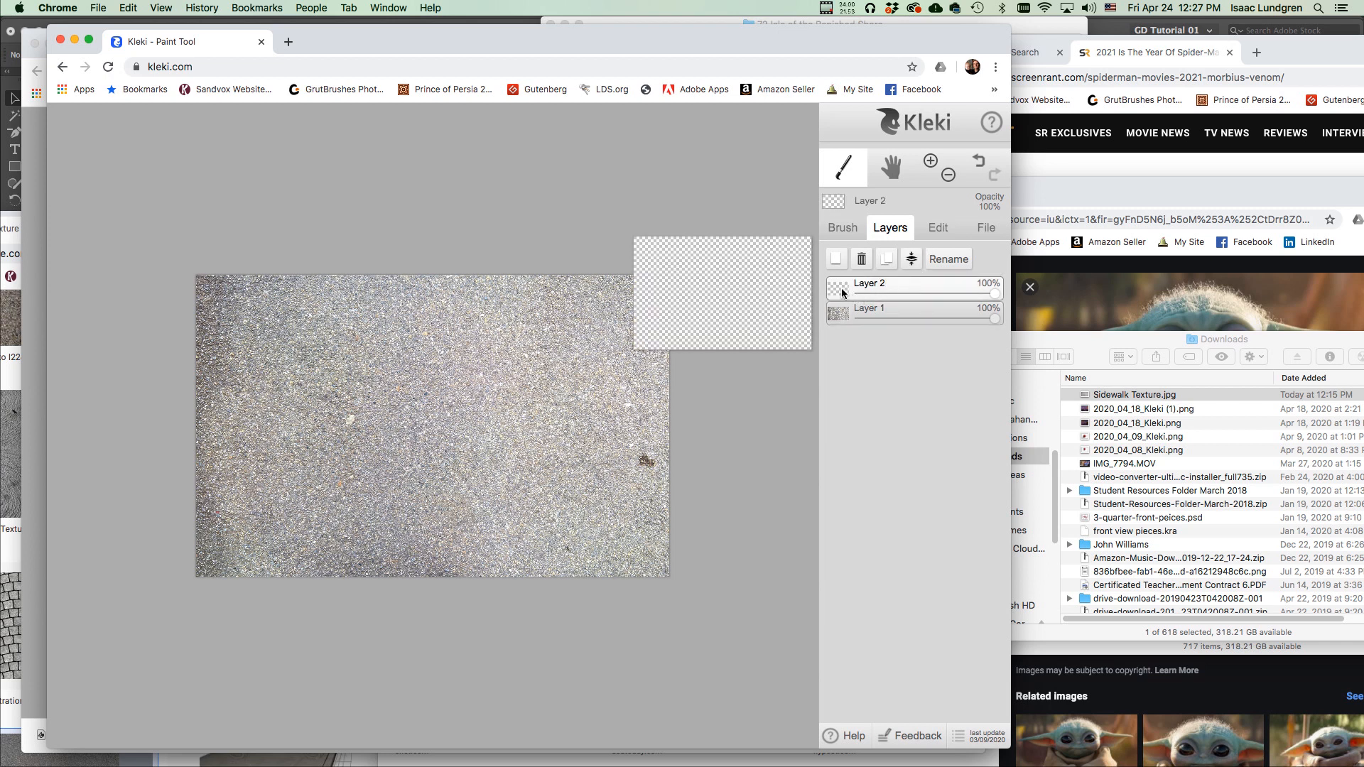
click(846, 228)
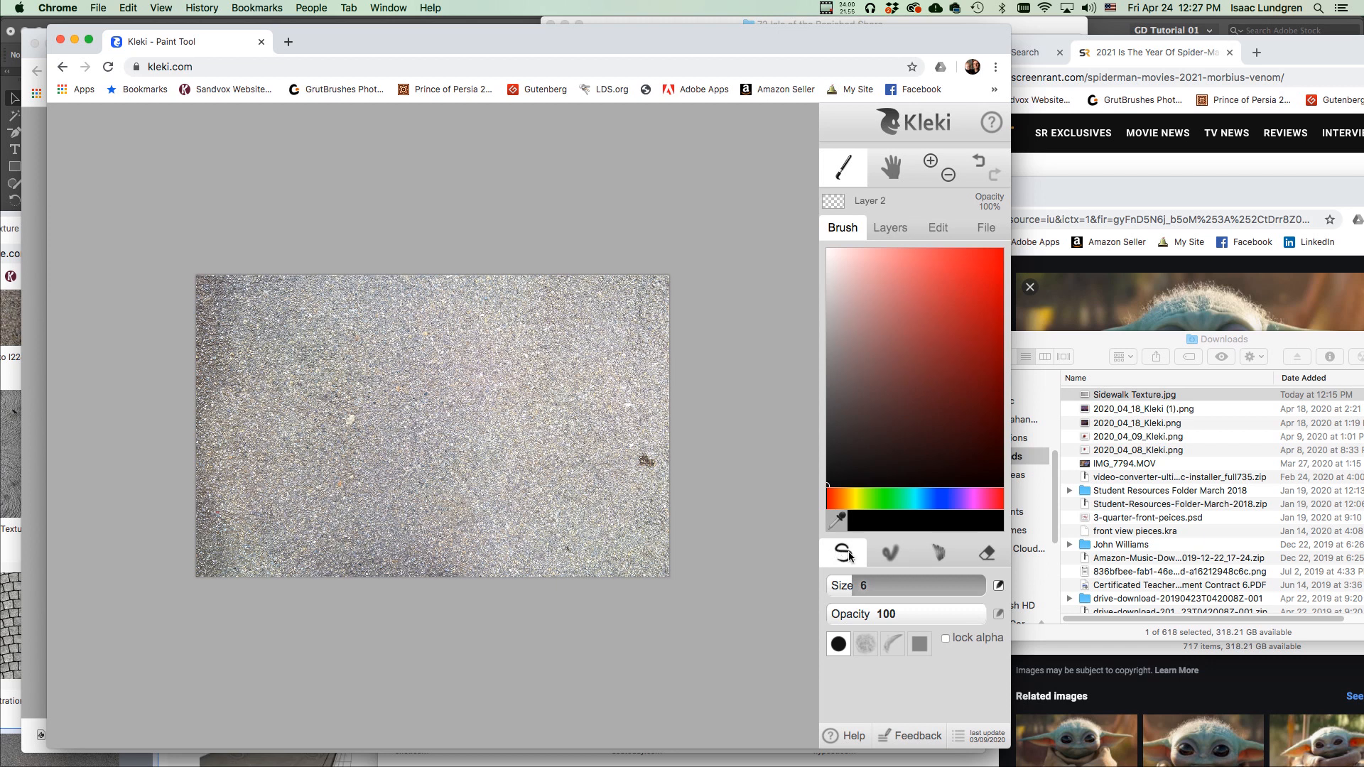
mouse_move(849, 587)
mouse_down()
mouse_move(875, 586)
mouse_move(843, 586)
mouse_move(862, 585)
mouse_up()
drag(912, 482, 1033, 519)
drag(983, 617, 967, 624)
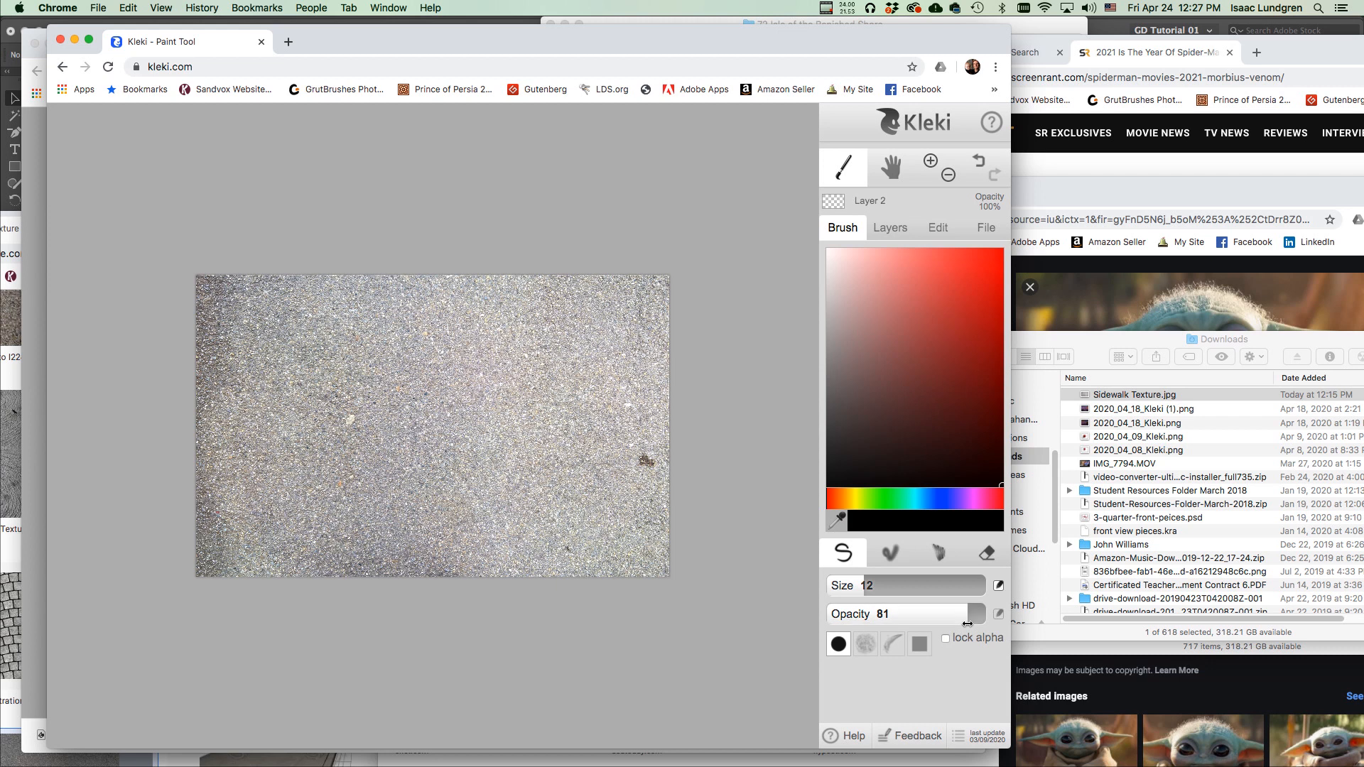
click(865, 645)
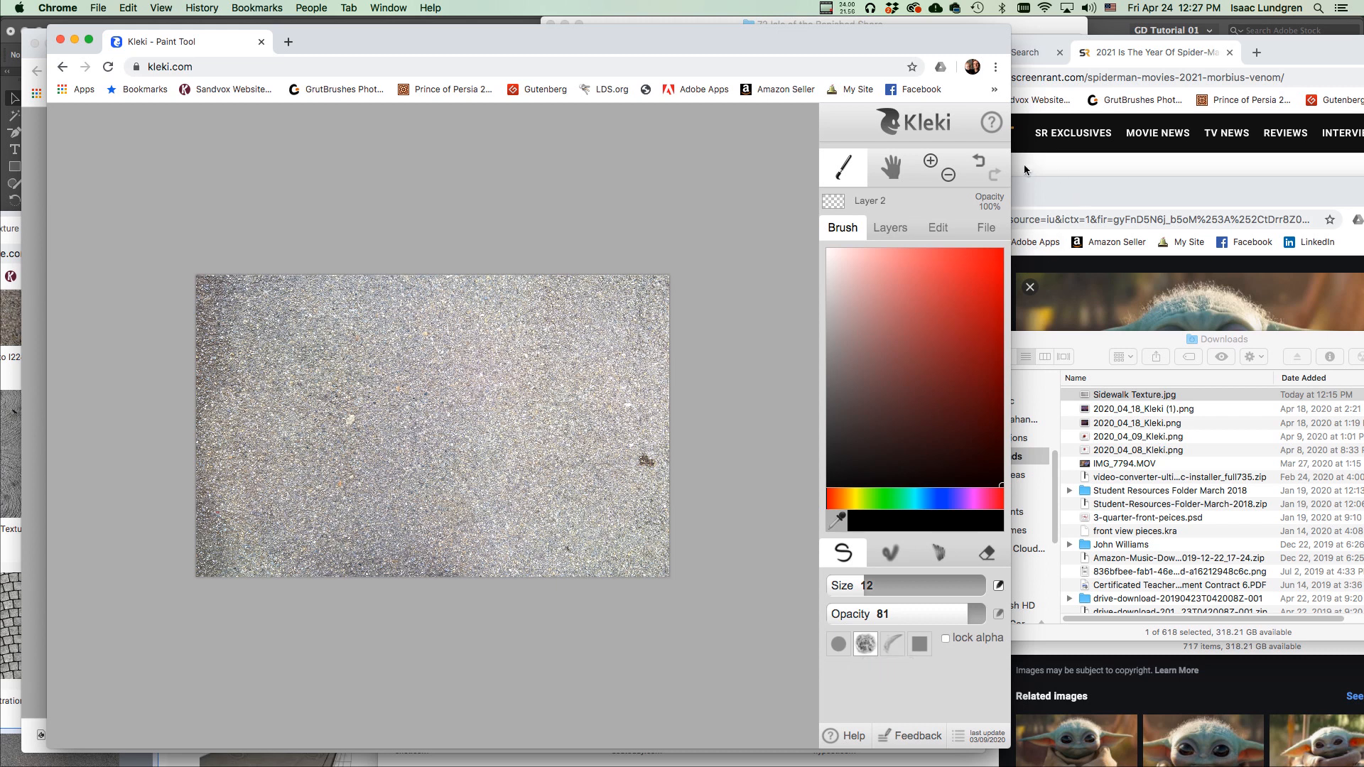
drag(814, 49, 791, 45)
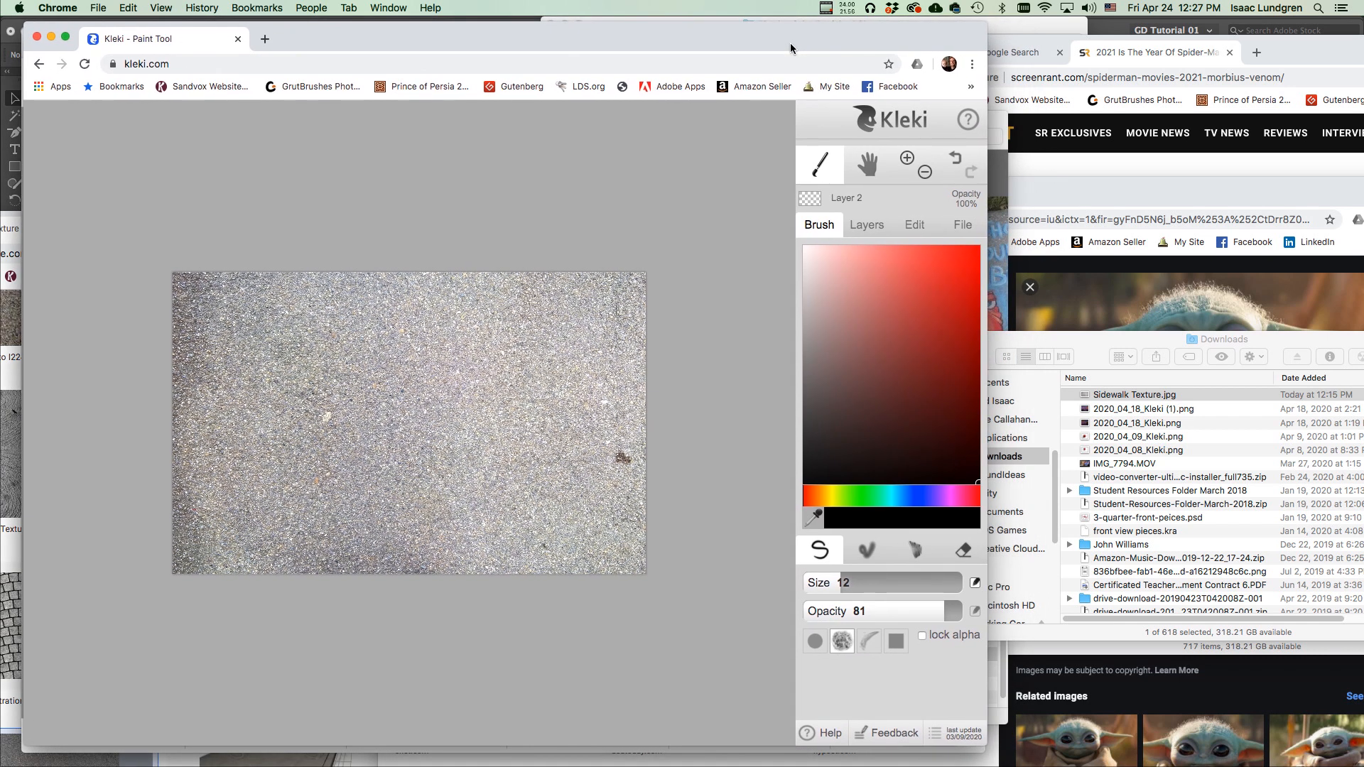
Close a spare Chrome window and place the Baby Yoda image results beside the Kleki canvas.
key(super+n)
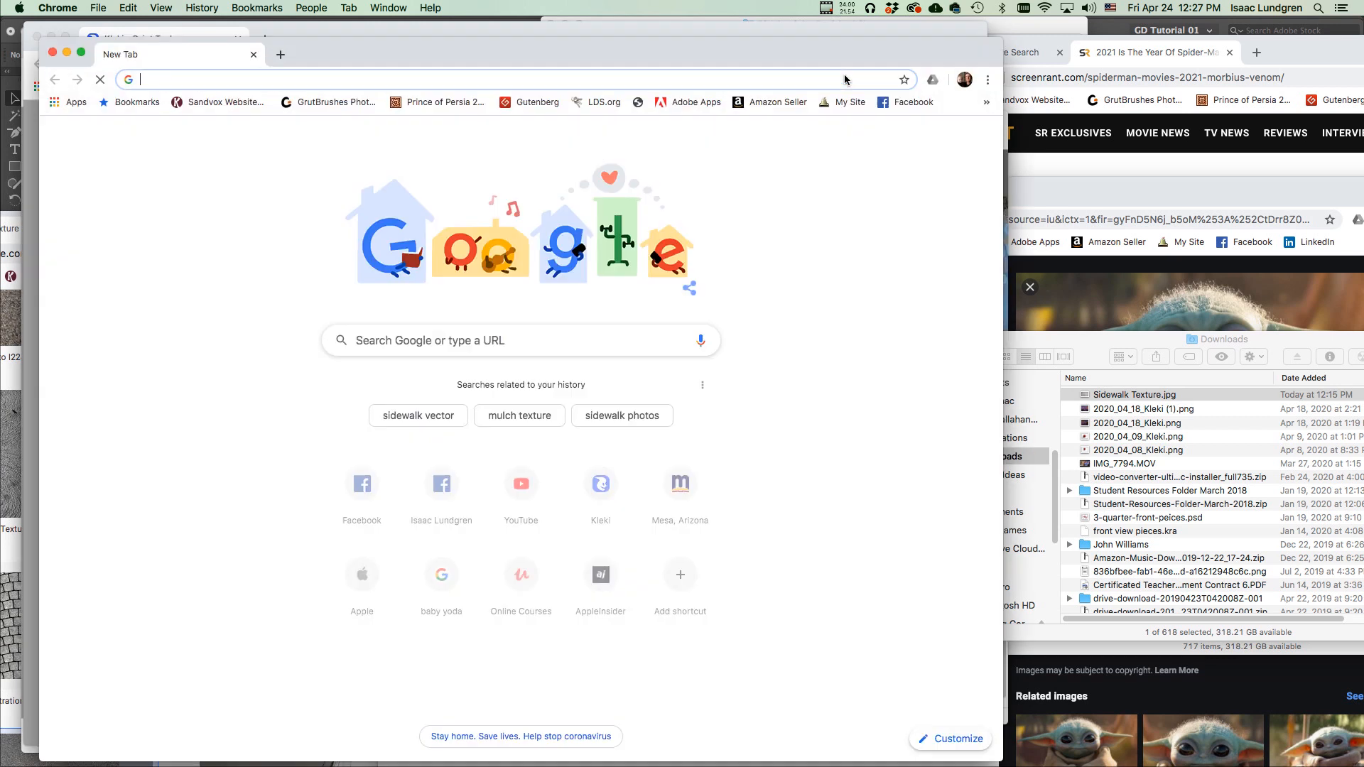
drag(551, 54, 1223, 75)
drag(1019, 62, 1089, 48)
click(953, 32)
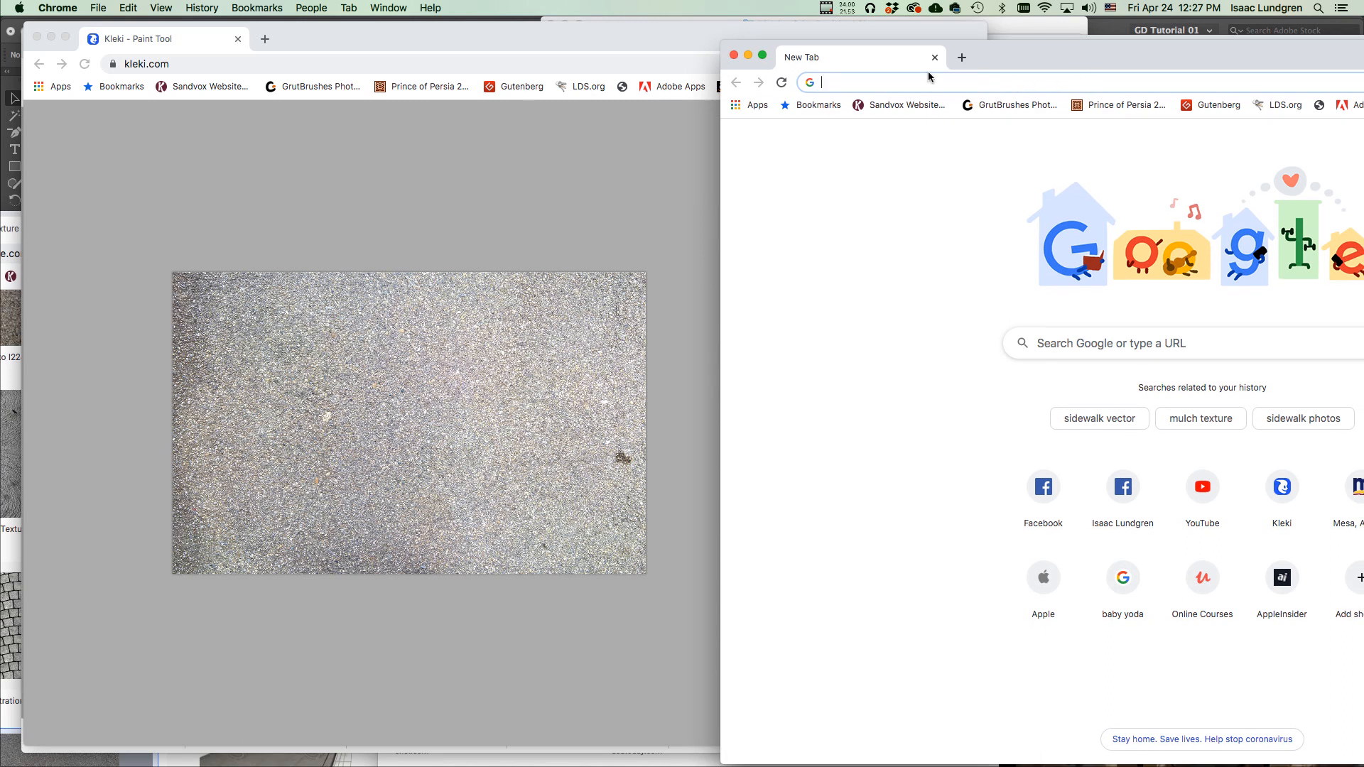
click(734, 54)
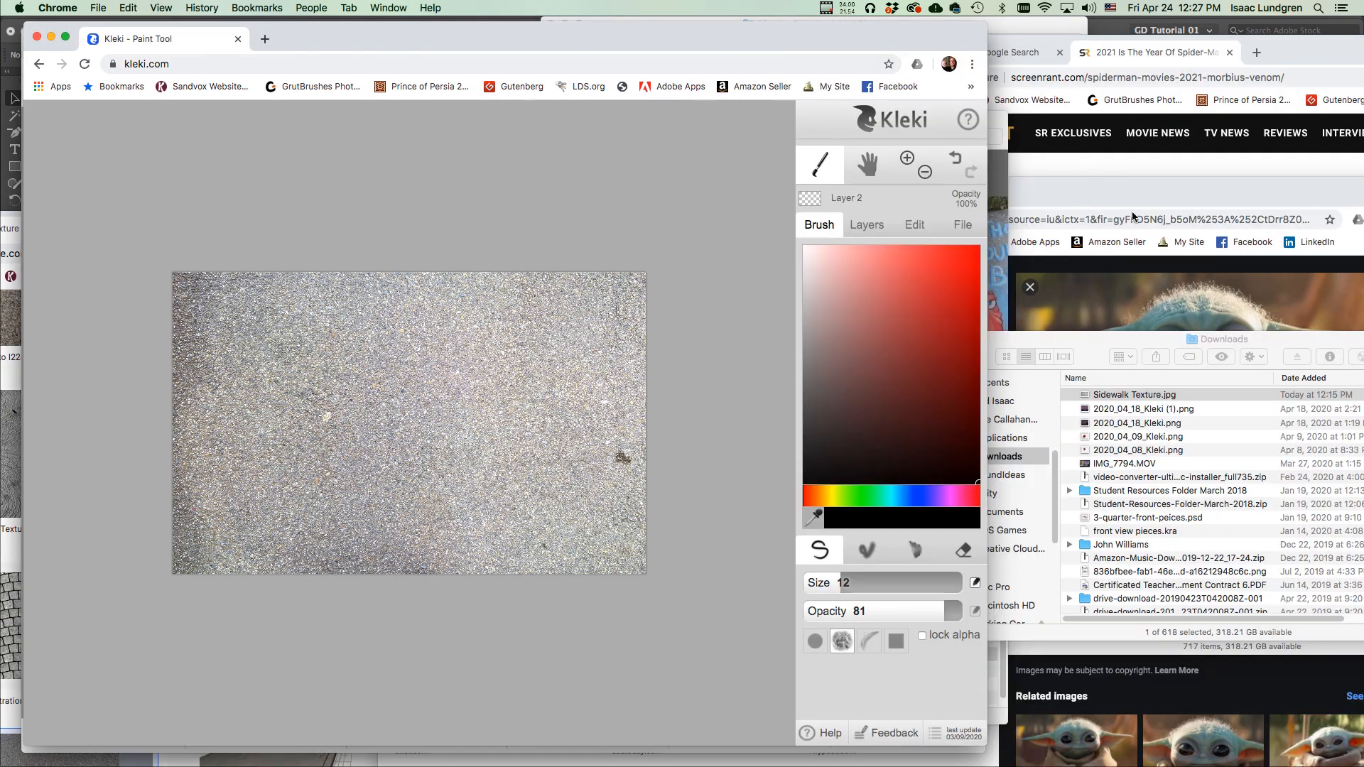
click(1156, 182)
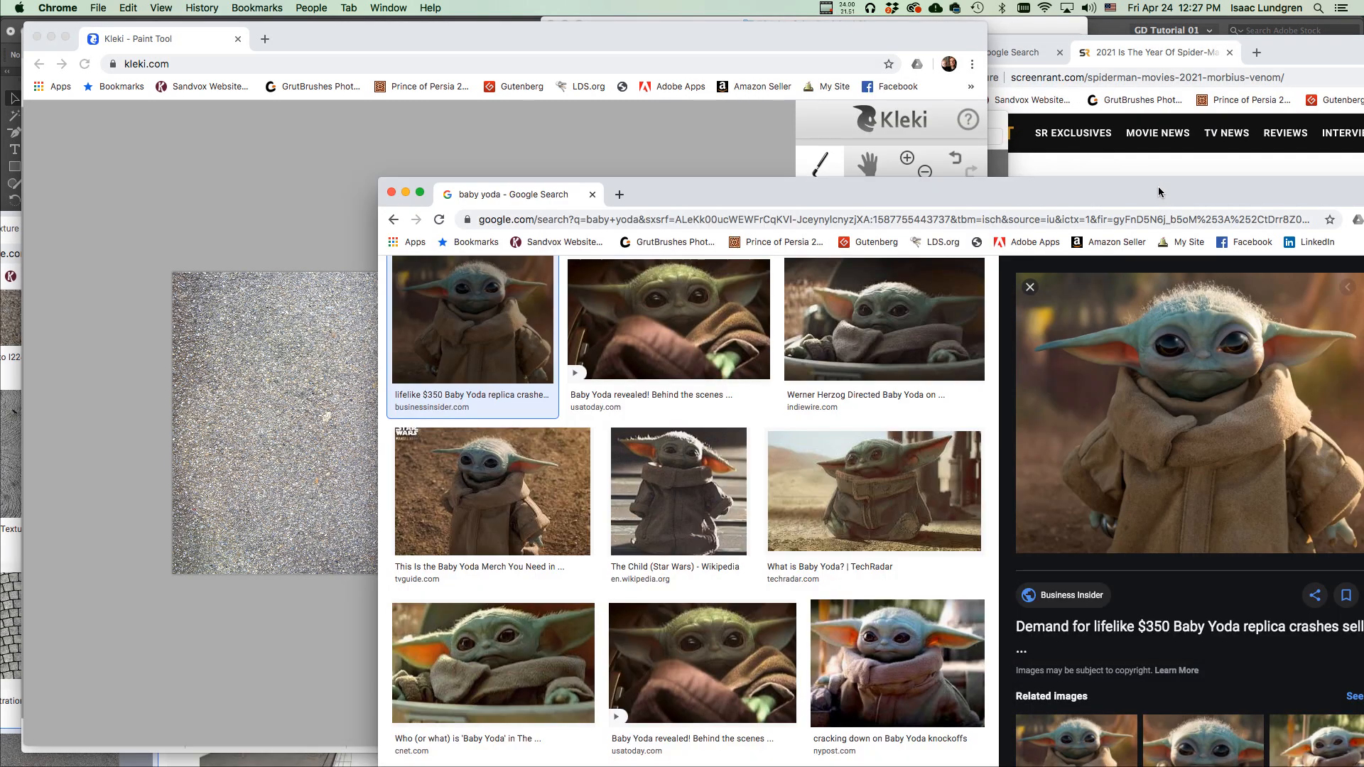
click(800, 45)
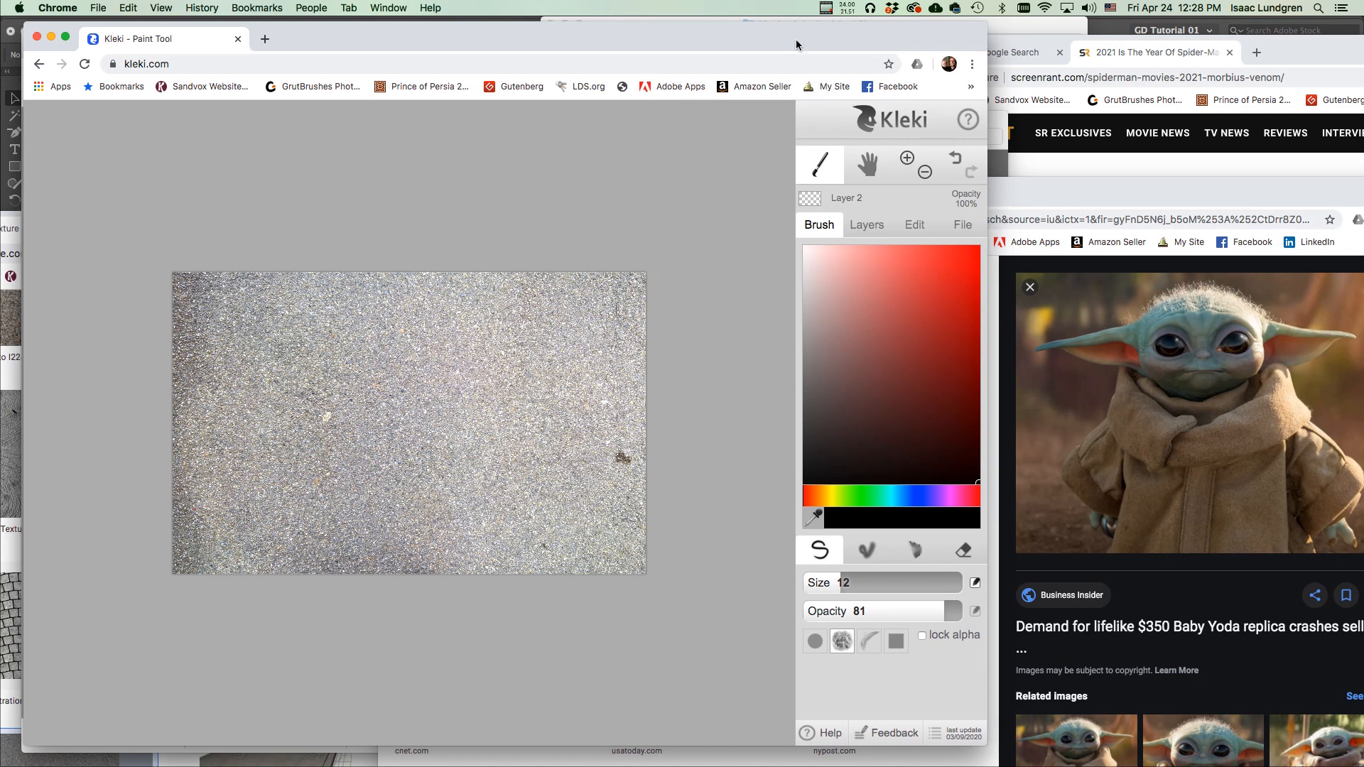
click(849, 231)
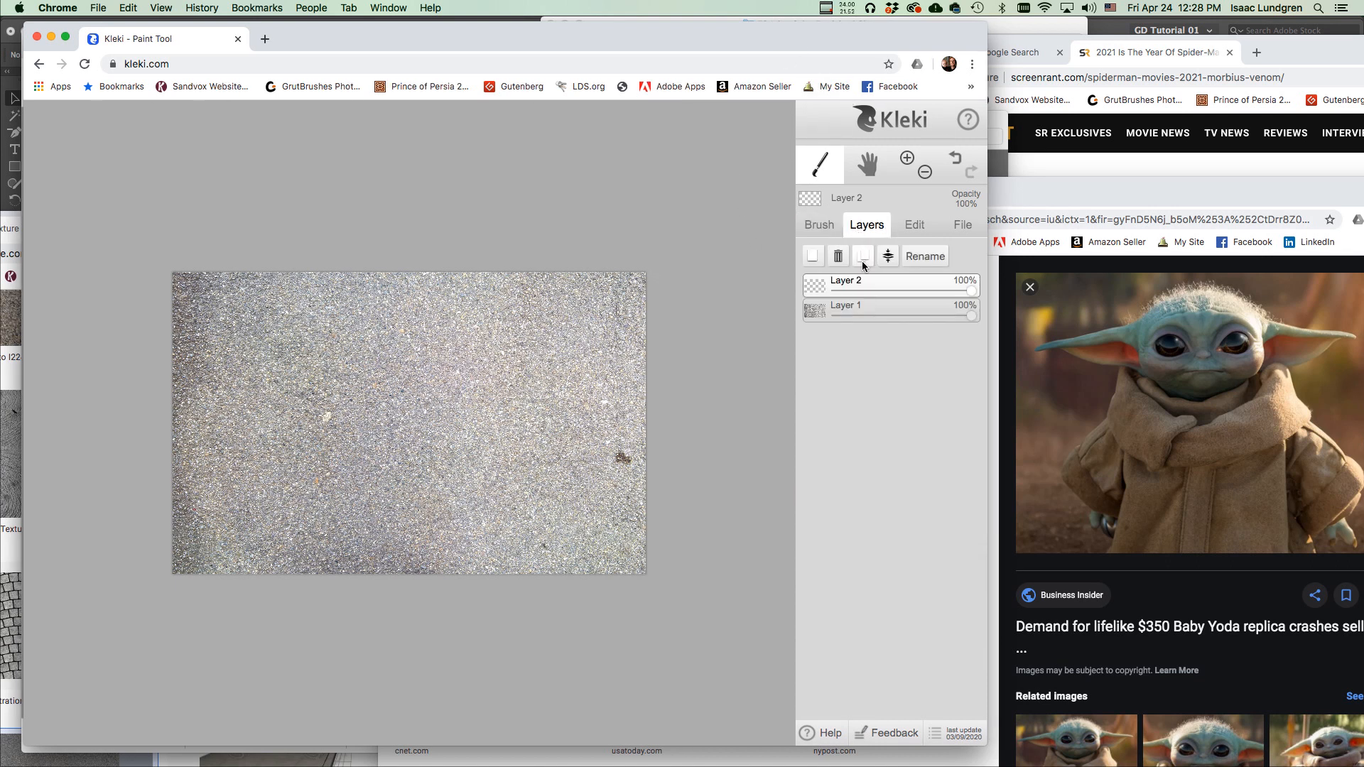
Draw two test strokes on Layer 2, set brush size 20, and undo both strokes.
click(820, 226)
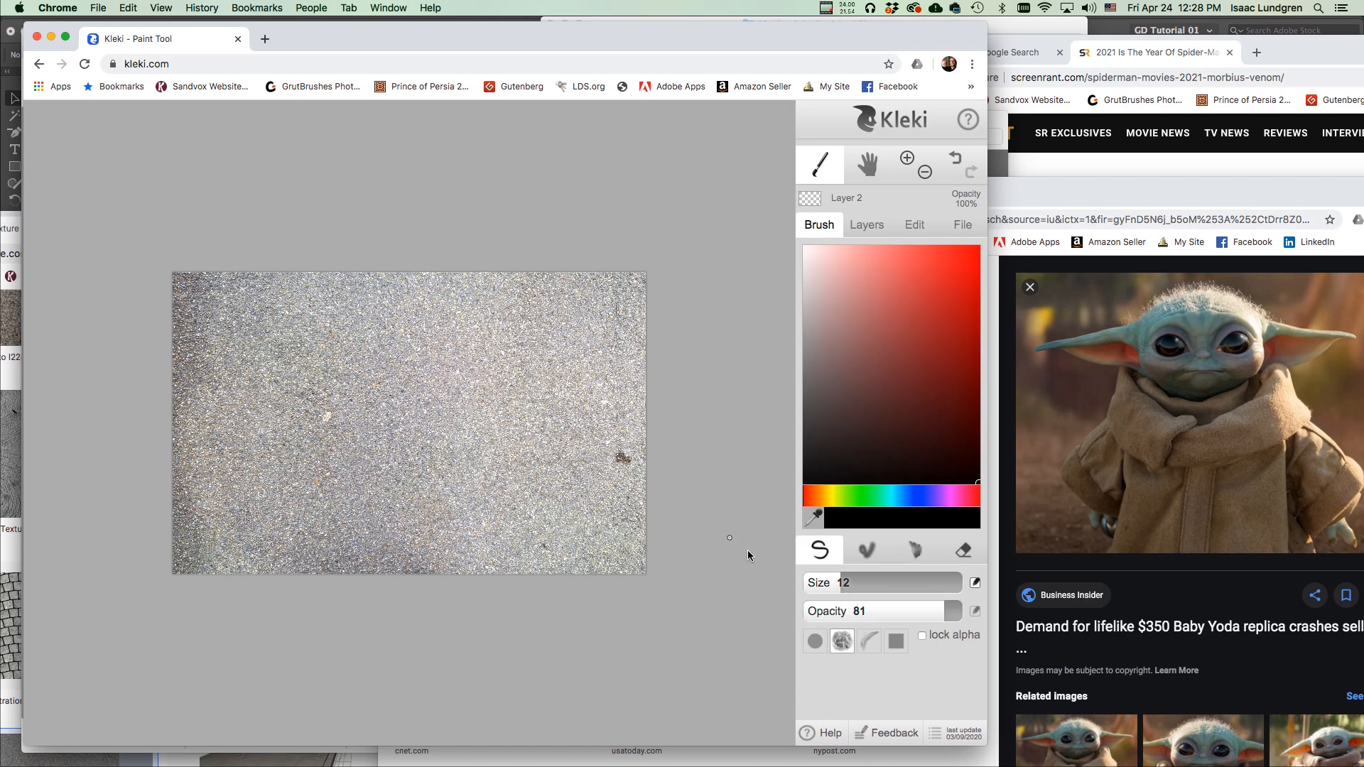
drag(843, 579, 840, 585)
mouse_move(411, 431)
mouse_down()
mouse_move(542, 410)
mouse_move(473, 347)
mouse_move(505, 358)
mouse_up()
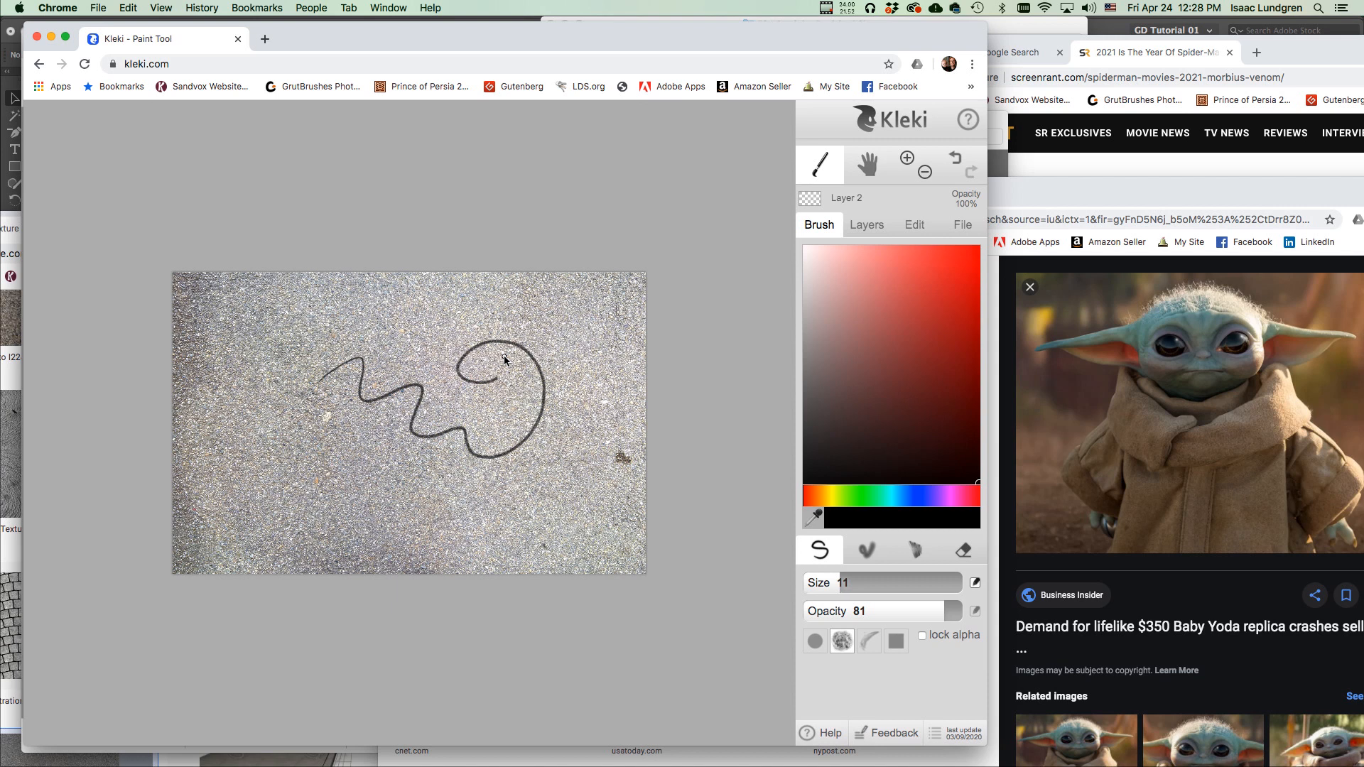
drag(834, 582, 852, 582)
mouse_move(483, 502)
mouse_down()
mouse_move(583, 442)
mouse_move(619, 497)
mouse_move(577, 379)
mouse_up()
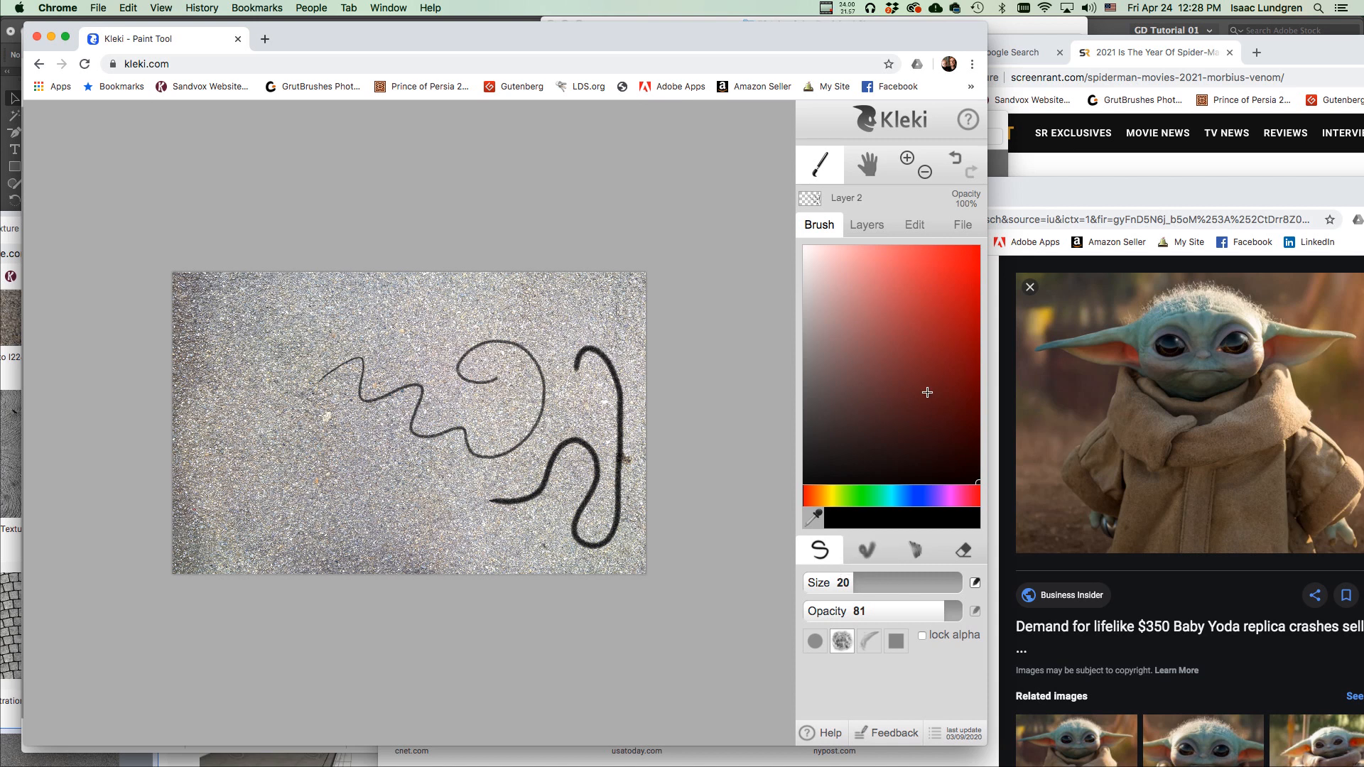
click(956, 160)
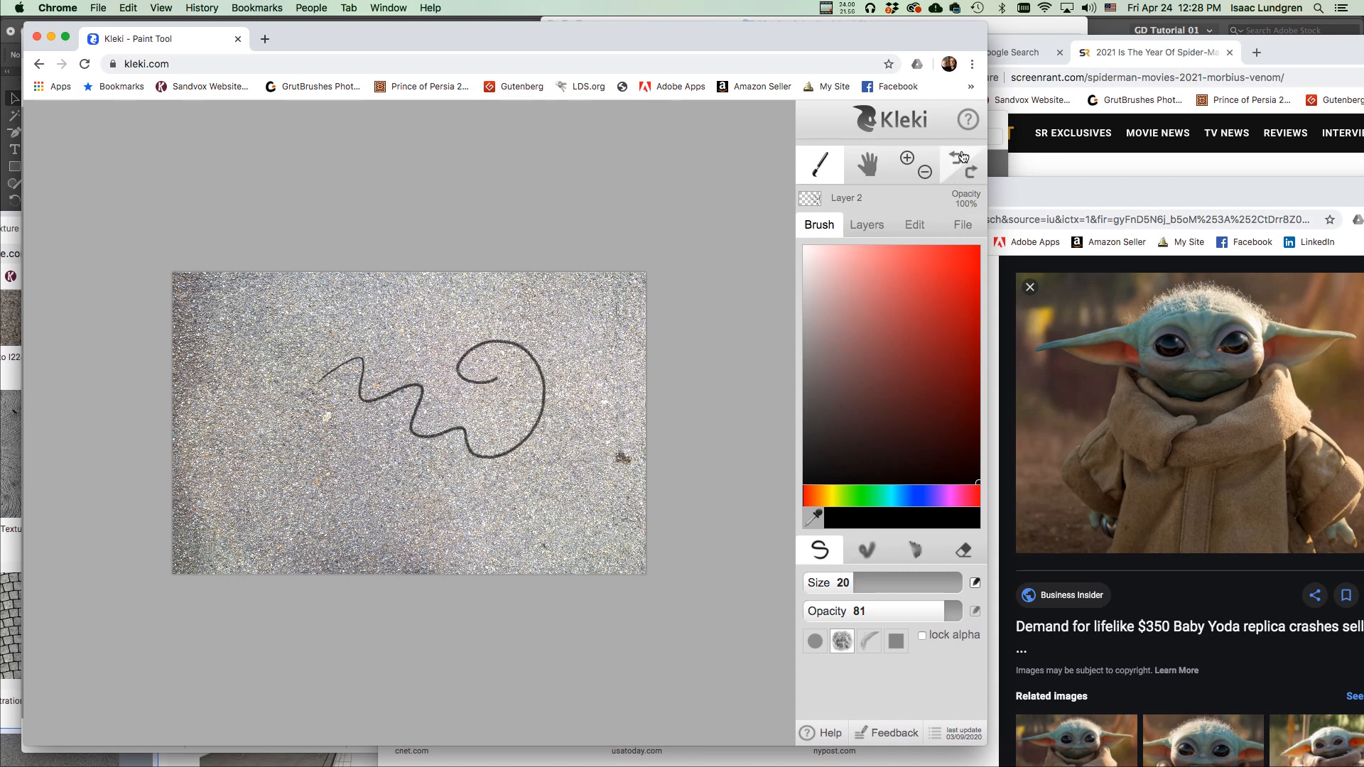
click(956, 160)
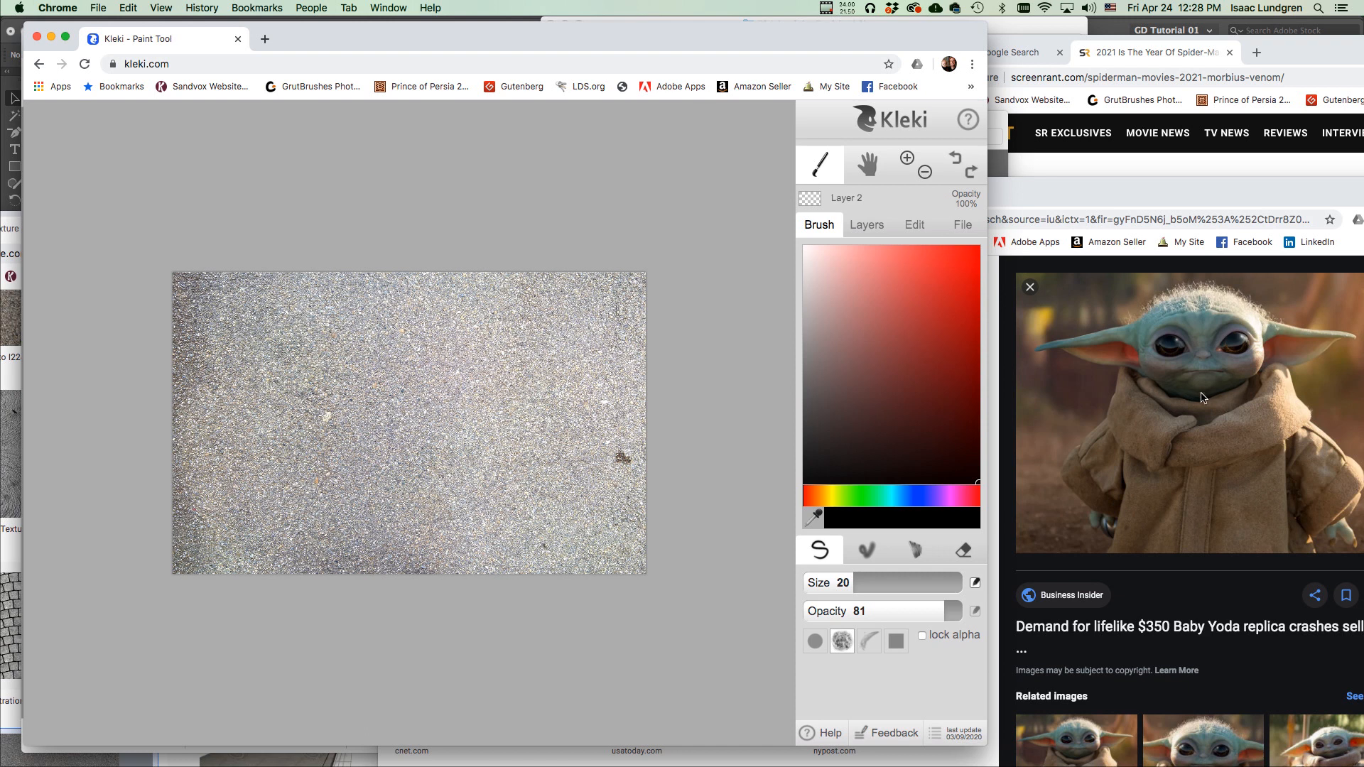
Draw the head curve on Layer 2, undoing the first rough oval attempt.
mouse_move(355, 406)
mouse_down()
mouse_move(460, 434)
mouse_move(394, 481)
mouse_up()
mouse_move(333, 424)
mouse_down()
mouse_move(472, 437)
mouse_move(333, 447)
mouse_move(341, 472)
mouse_up()
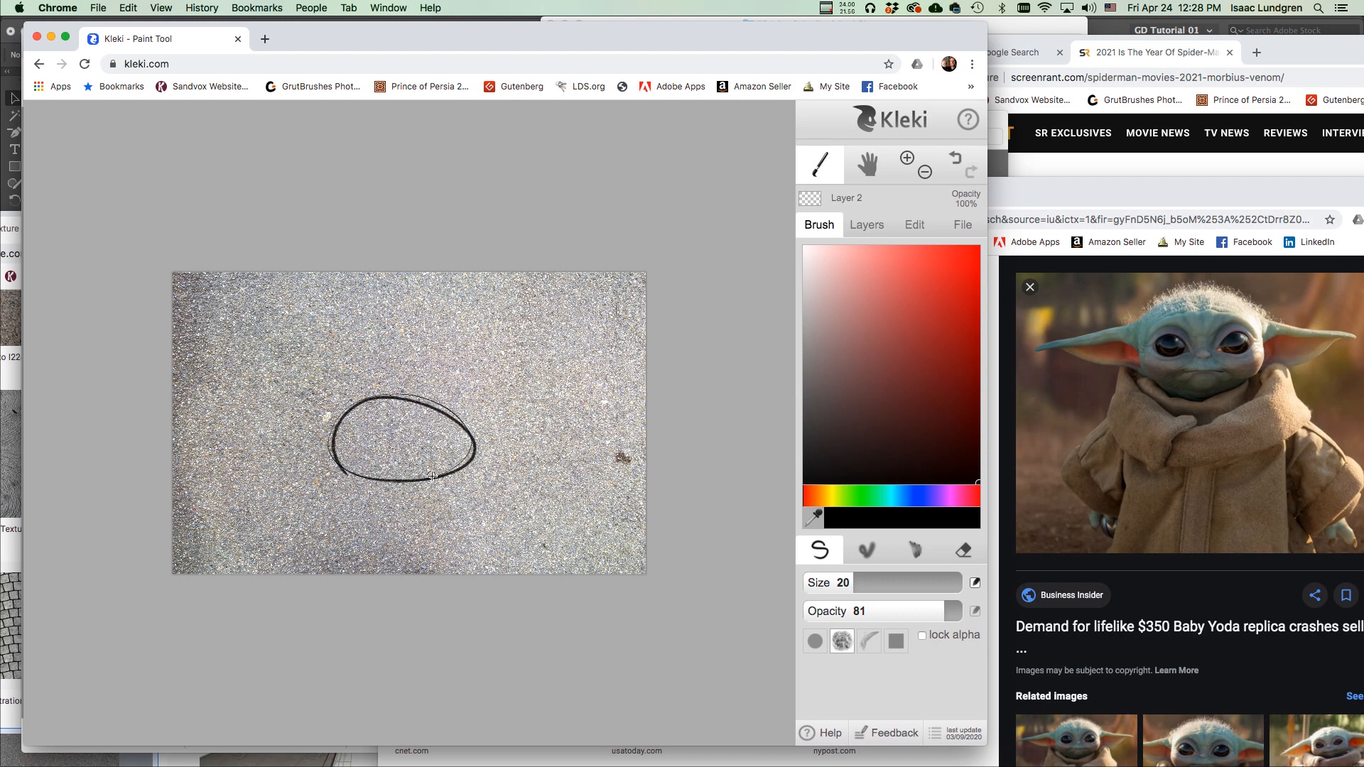
key(ctrl+z)
mouse_move(335, 414)
mouse_down()
mouse_move(328, 461)
mouse_move(345, 469)
mouse_move(490, 454)
mouse_move(489, 406)
mouse_move(464, 396)
mouse_move(382, 394)
mouse_move(337, 414)
mouse_up()
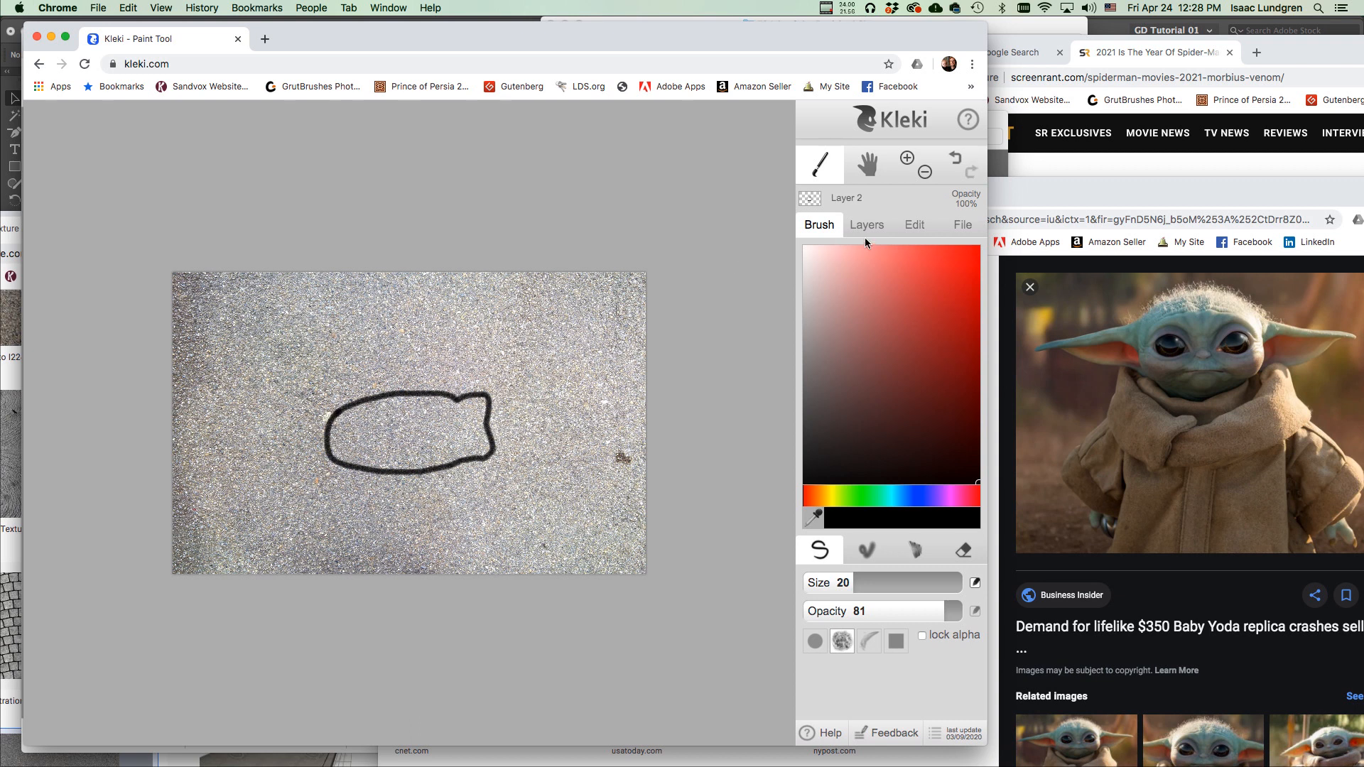
Erase the bad lower-right part of the outline and close the oval with the pen.
click(963, 550)
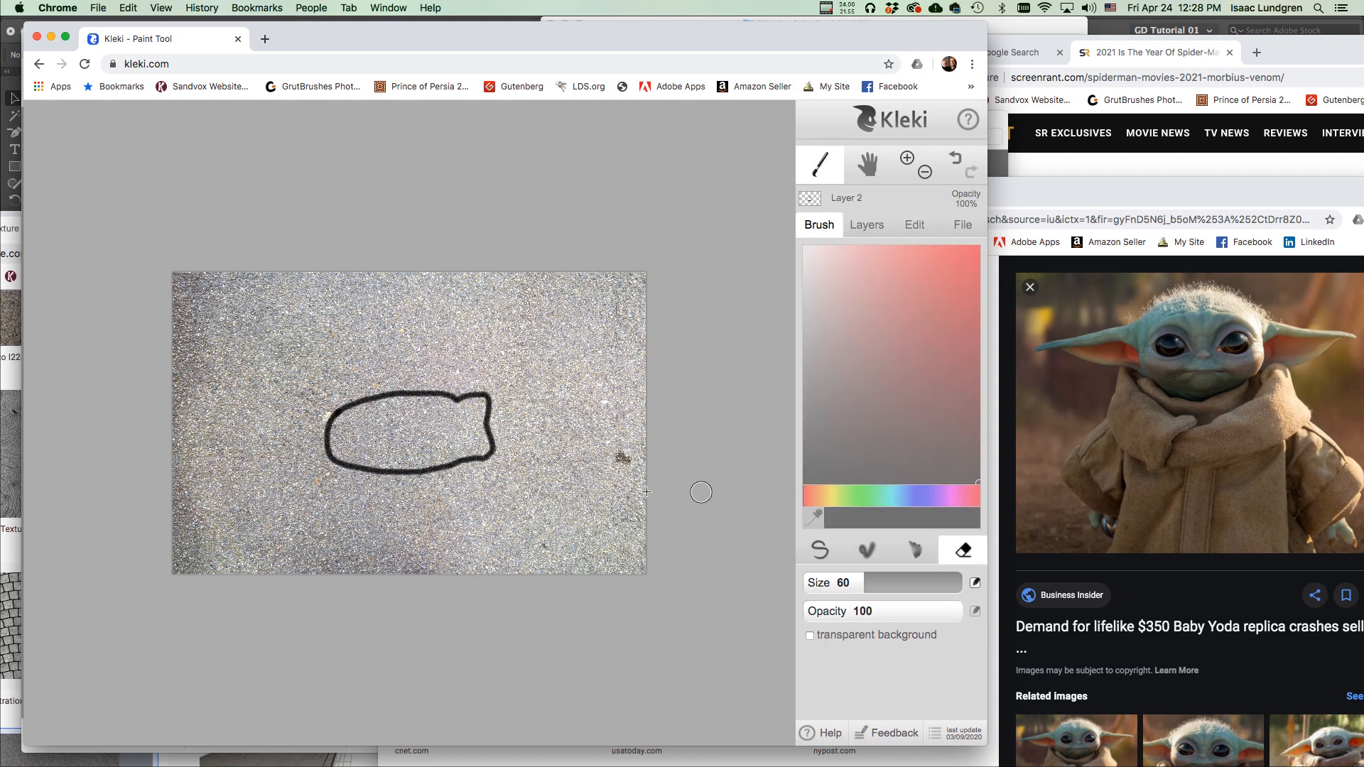
mouse_move(491, 442)
mouse_down()
mouse_move(484, 458)
mouse_move(467, 455)
mouse_move(490, 419)
mouse_move(483, 402)
mouse_move(460, 411)
mouse_up()
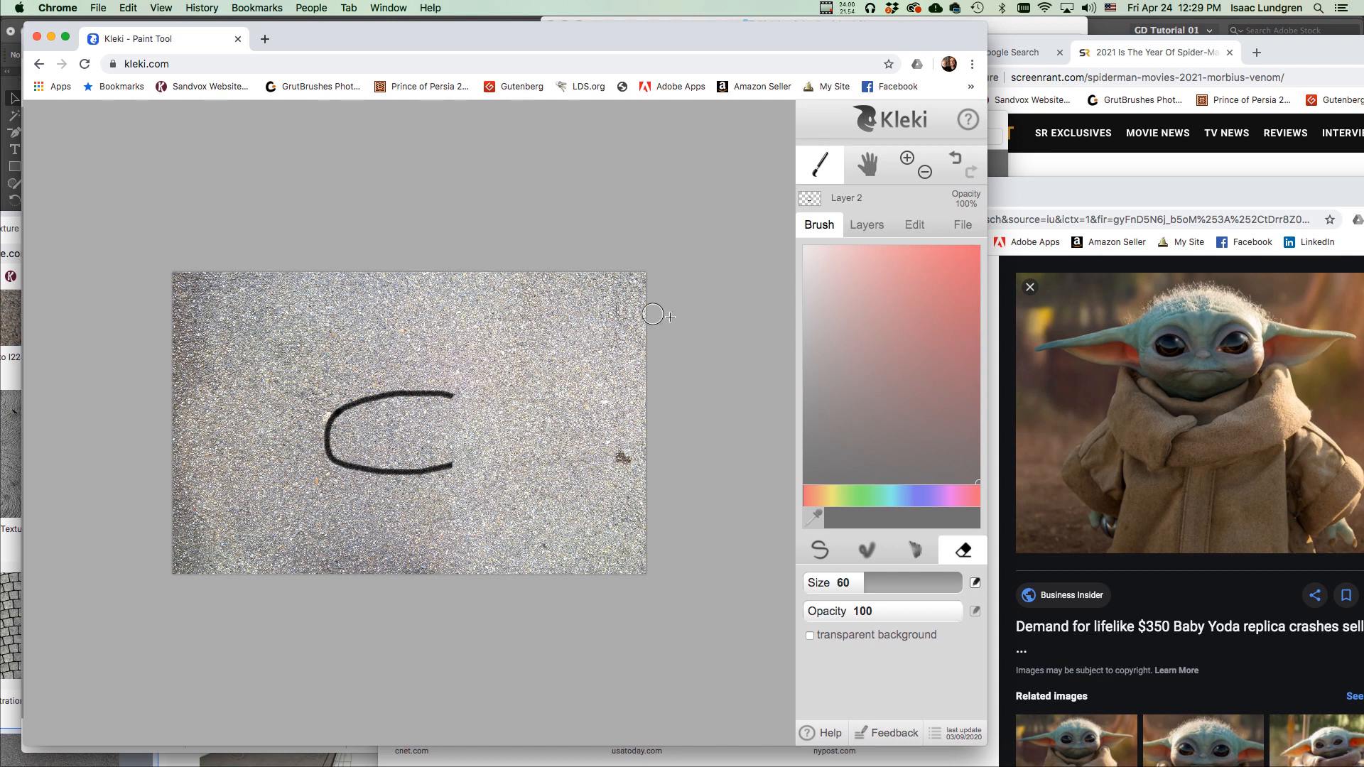
click(813, 545)
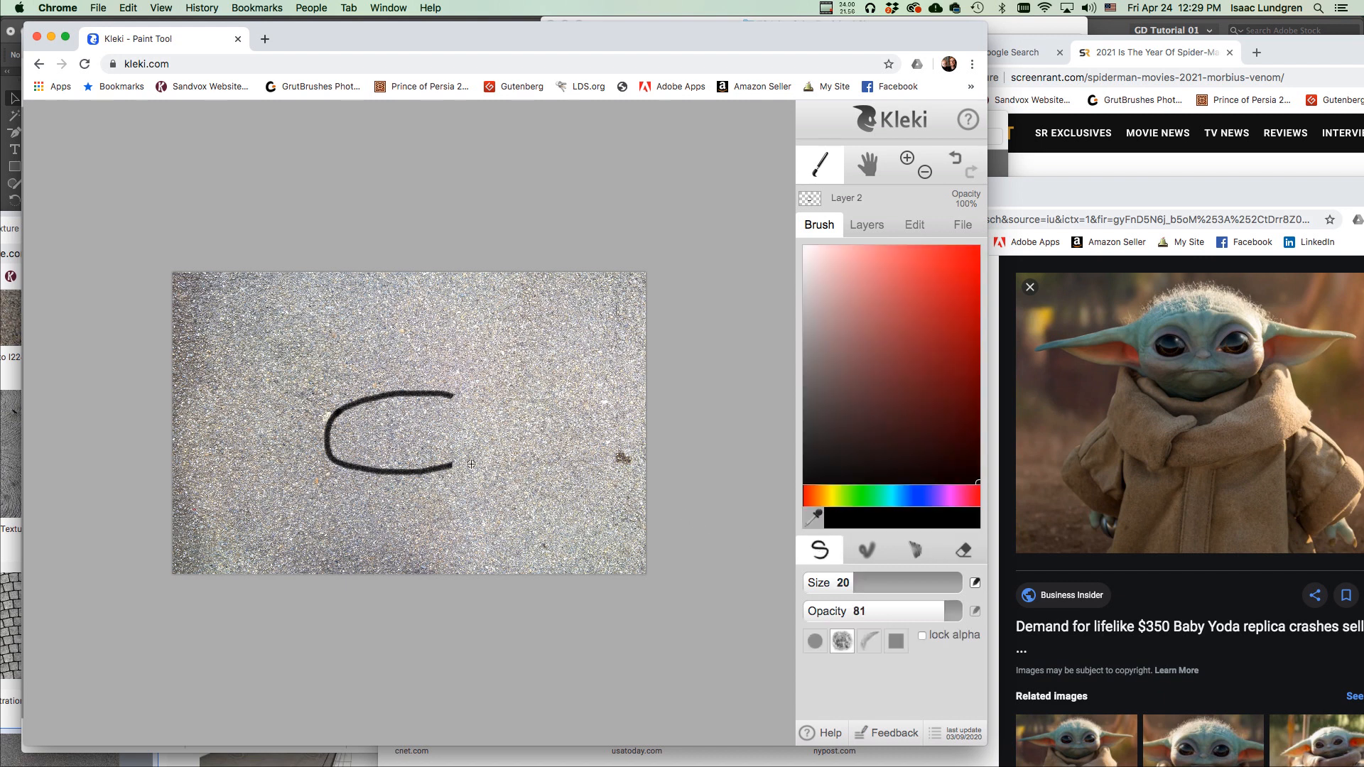
mouse_move(463, 459)
mouse_down()
mouse_move(481, 425)
mouse_move(456, 398)
mouse_up()
Draw pointed ears on both sides of the head, join their tips back, and lower brush size to 11.
drag(471, 405, 497, 413)
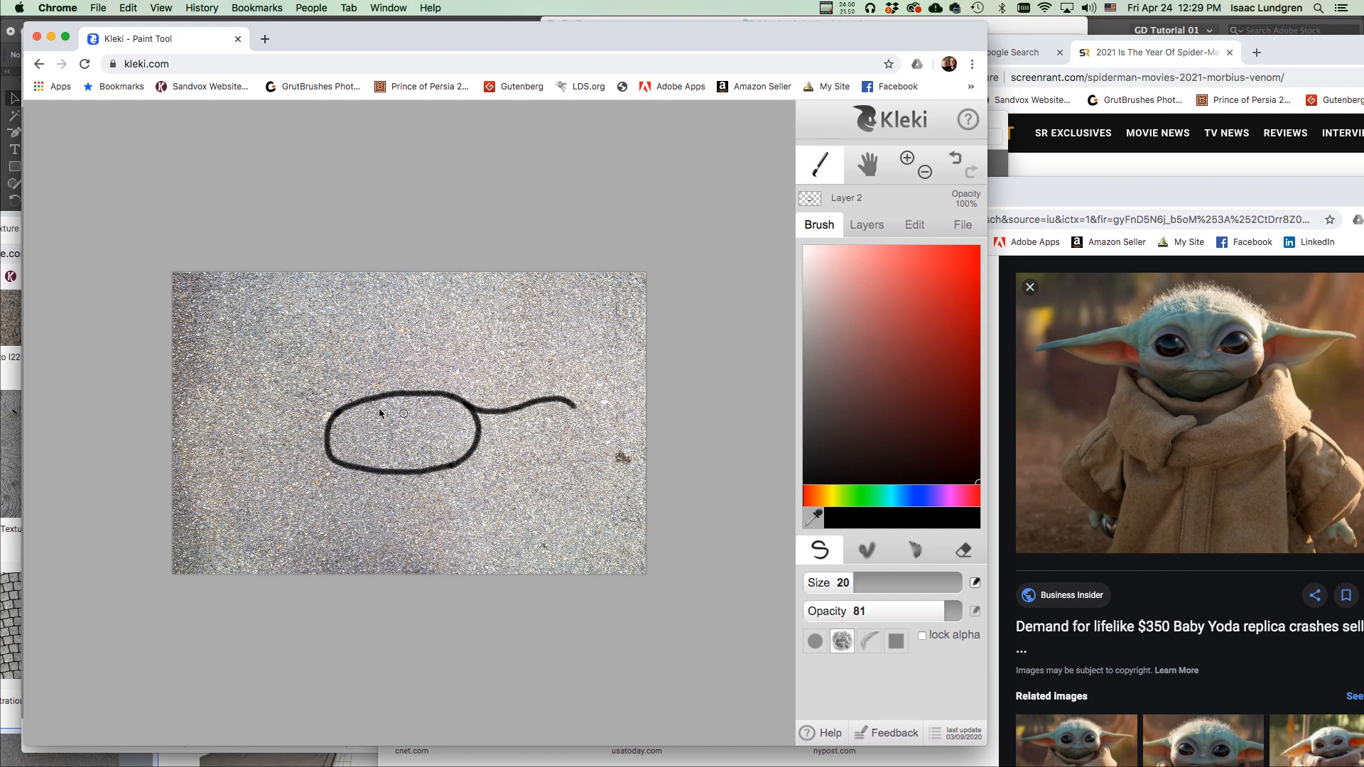
drag(349, 406, 313, 420)
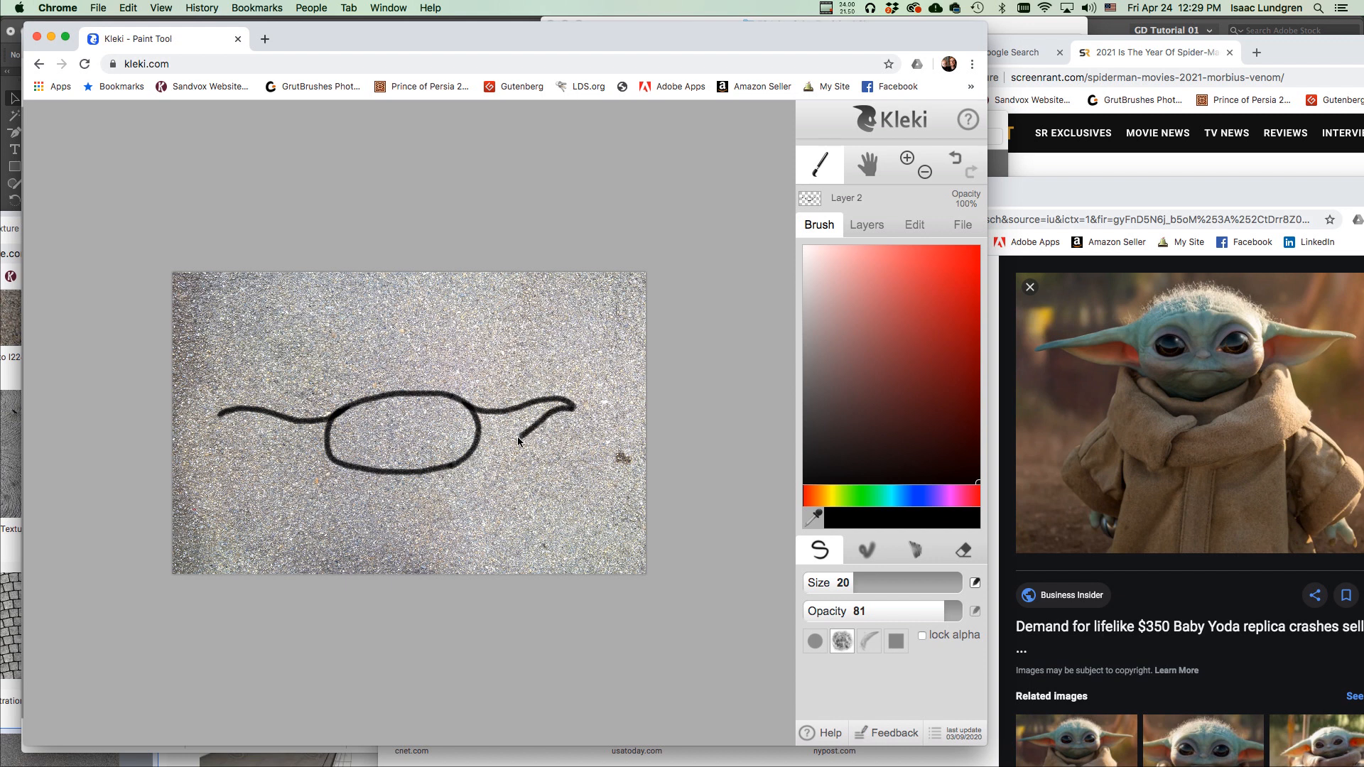
drag(490, 446, 475, 445)
drag(300, 458, 329, 448)
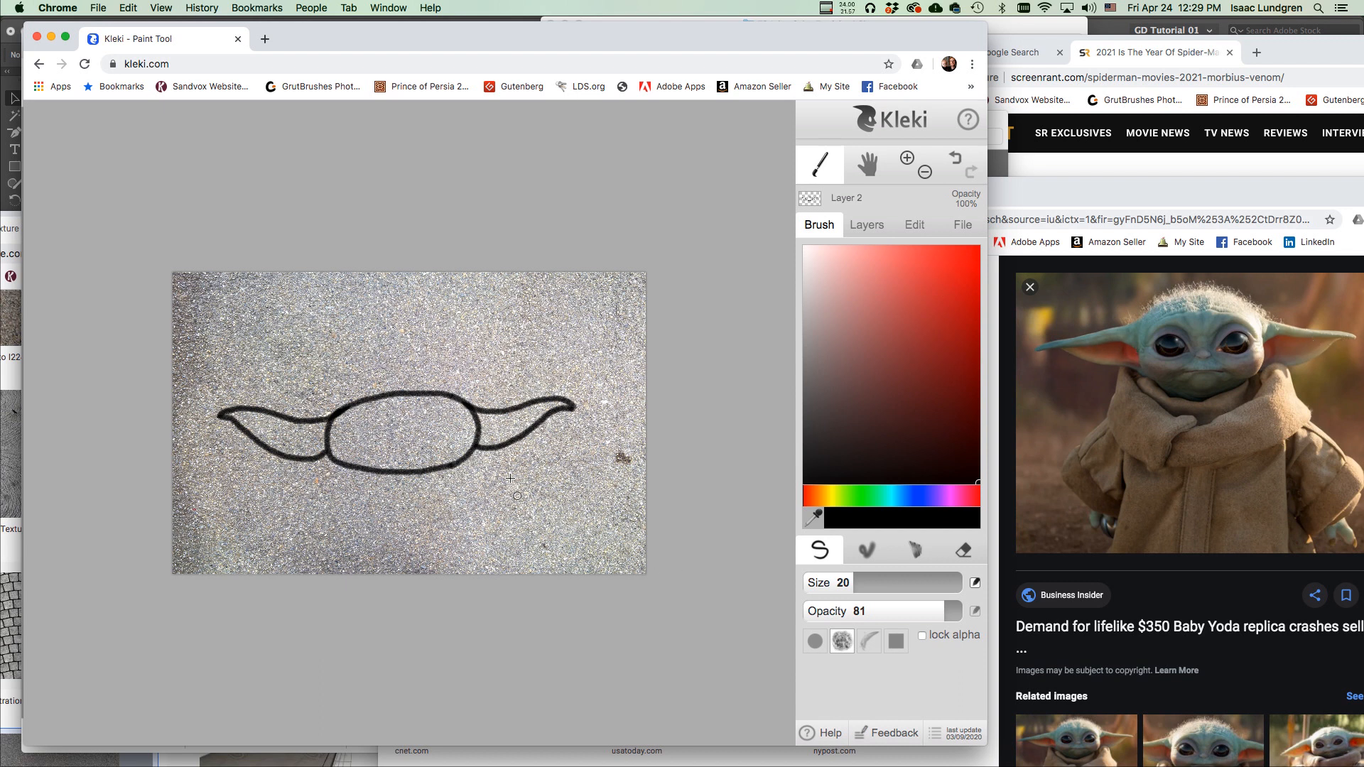
drag(851, 585, 840, 583)
At size 11 and 100% zoom, draw the inner lines of the right and left ears.
click(908, 158)
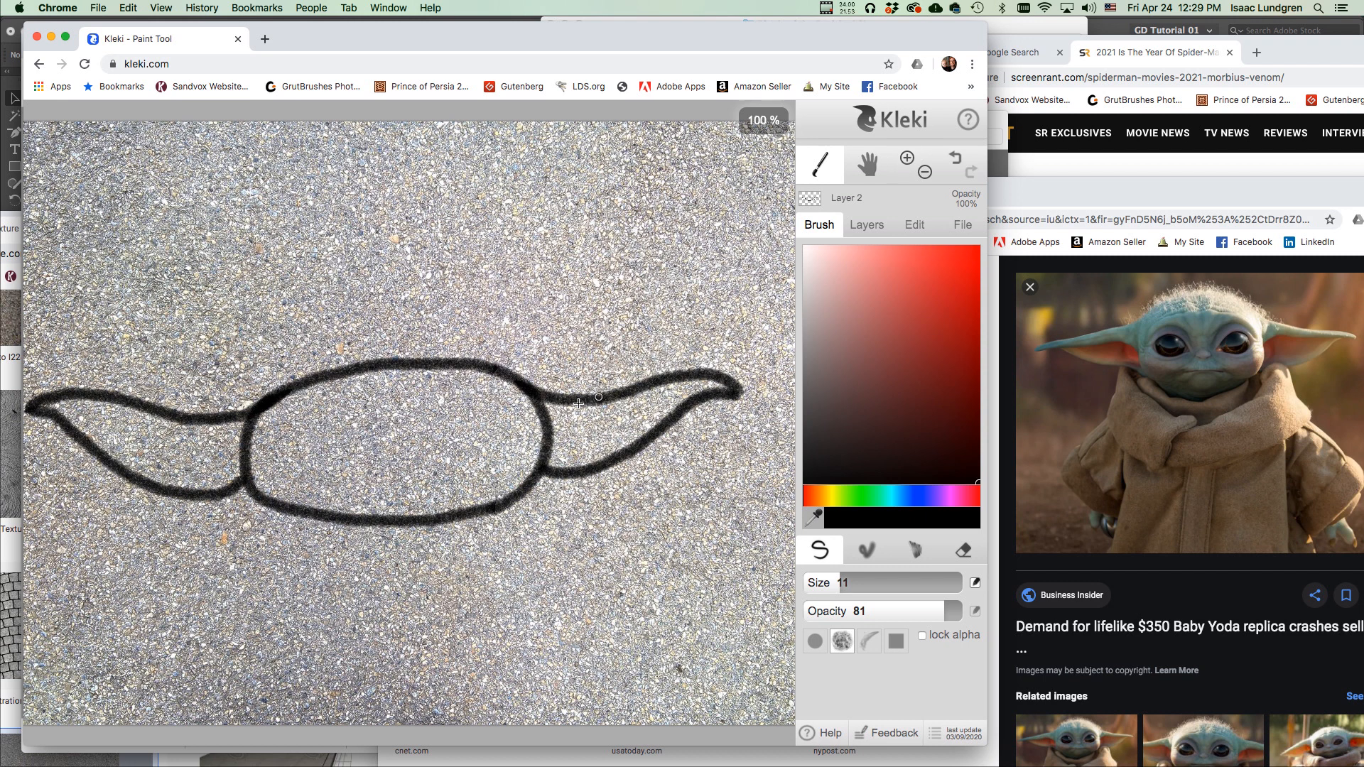
mouse_move(567, 421)
mouse_down()
mouse_move(669, 390)
mouse_move(731, 393)
mouse_up()
mouse_move(242, 431)
mouse_down()
mouse_move(199, 438)
mouse_move(29, 408)
mouse_up()
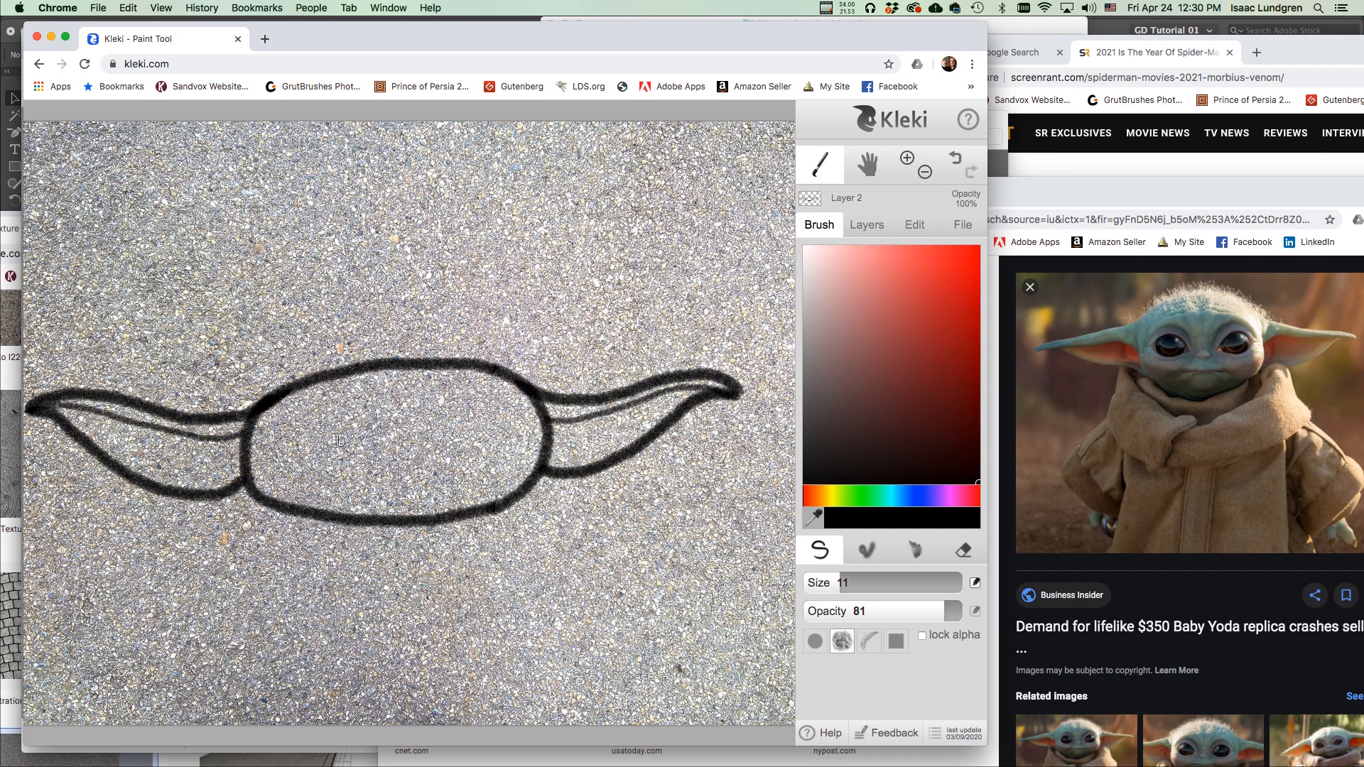
Draw first attempts at both eye outlines, then undo them.
mouse_move(323, 419)
mouse_down()
mouse_move(332, 450)
mouse_move(348, 428)
mouse_move(324, 417)
mouse_move(295, 440)
mouse_move(348, 425)
mouse_up()
mouse_move(461, 414)
mouse_down()
mouse_move(427, 420)
mouse_move(428, 445)
mouse_move(455, 452)
mouse_up()
key(ctrl+z)
click(955, 160)
click(971, 176)
click(970, 176)
click(970, 176)
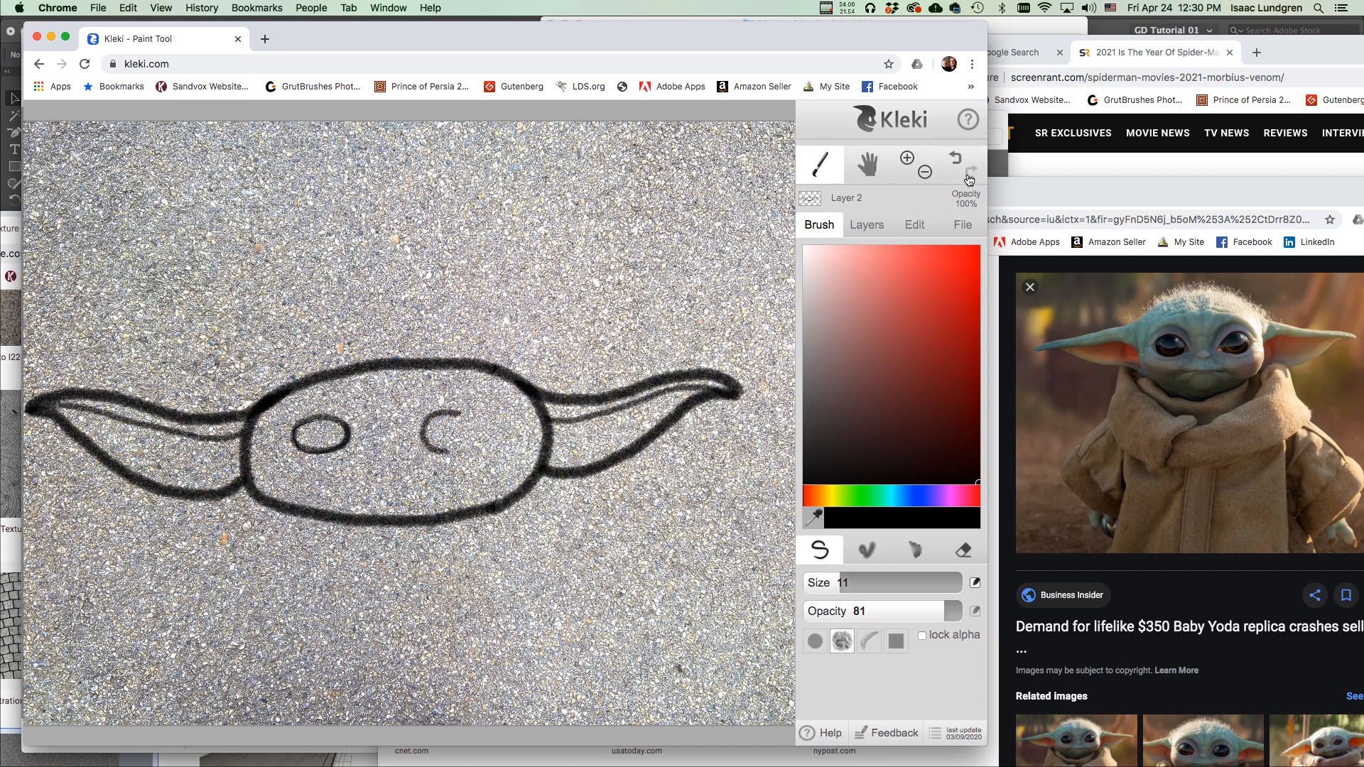
click(956, 160)
click(955, 159)
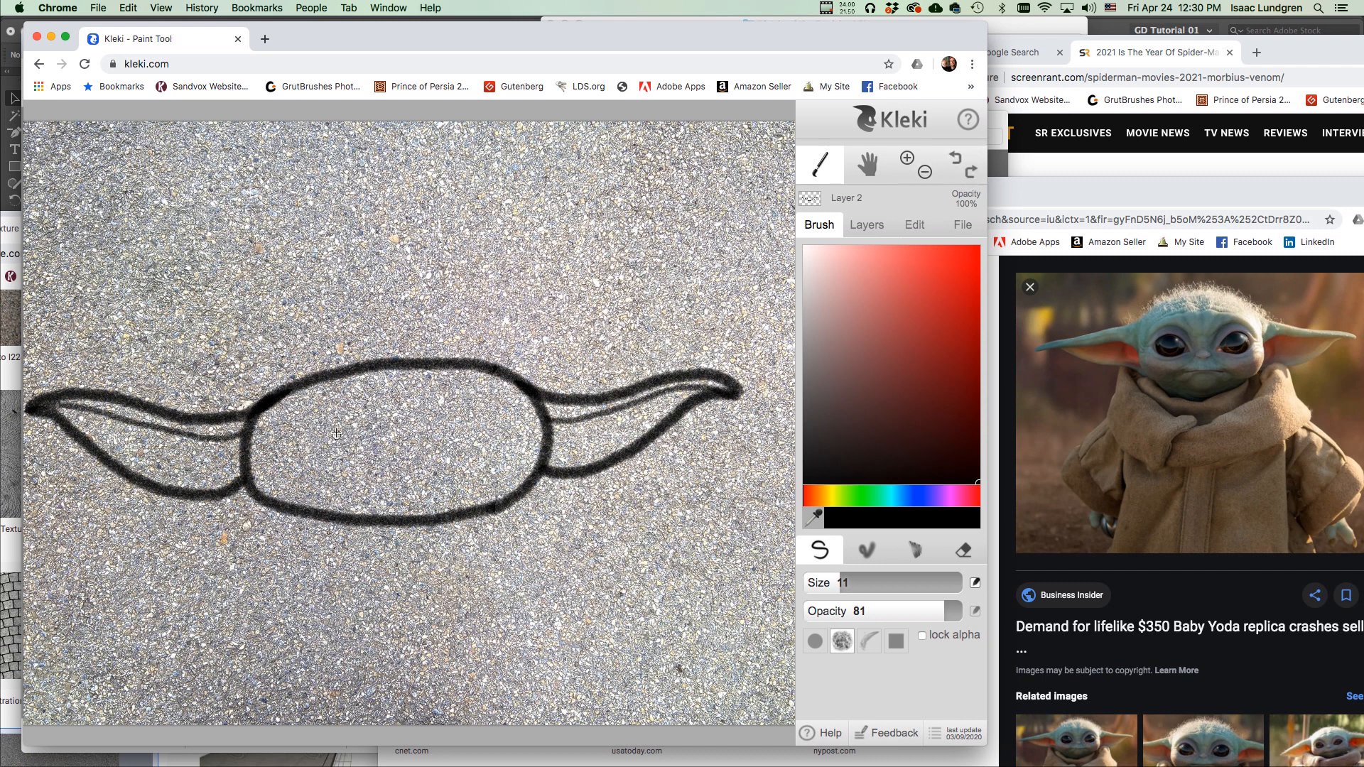
Redraw both almond-shaped eye outlines, closing the left eye's lower curve.
mouse_move(302, 429)
mouse_down()
mouse_move(360, 419)
mouse_move(375, 446)
mouse_up()
drag(450, 412, 479, 410)
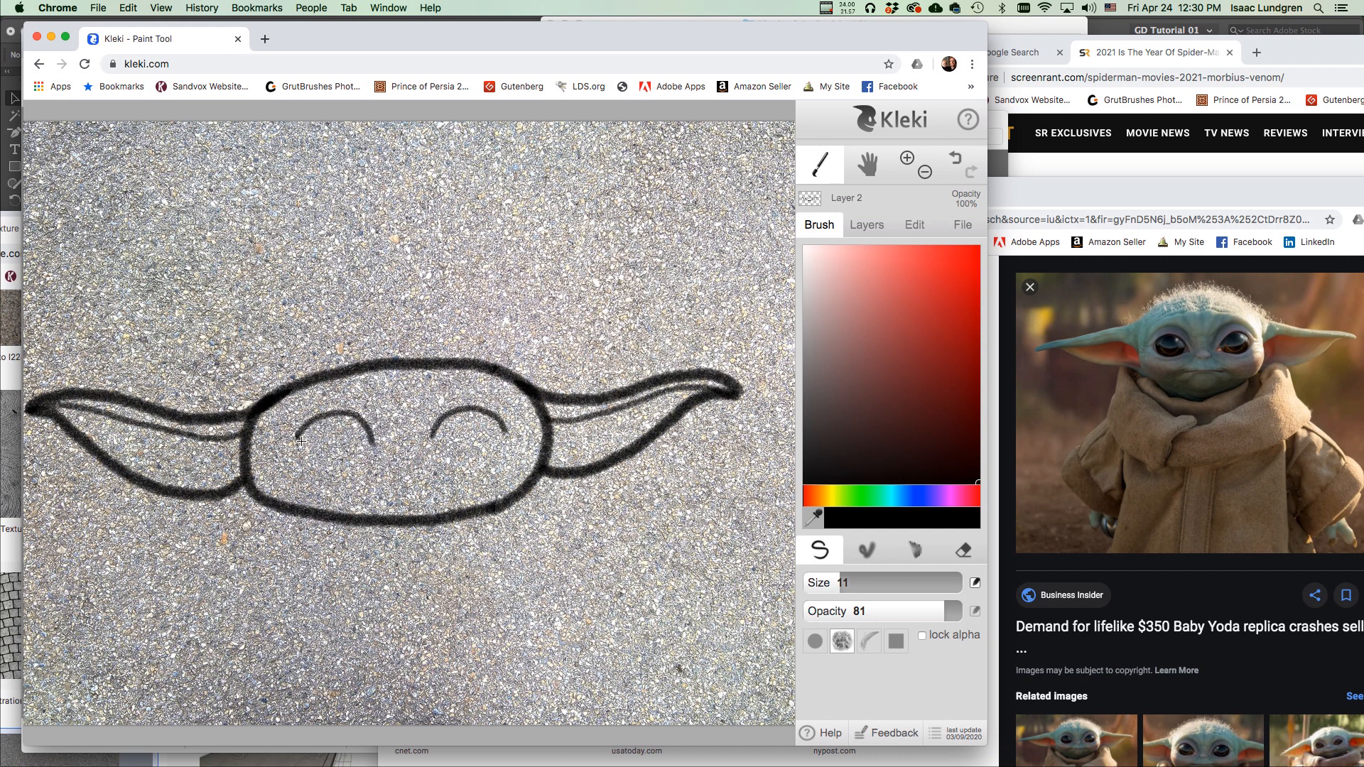
mouse_move(313, 453)
mouse_down()
mouse_move(373, 449)
mouse_move(386, 426)
mouse_move(446, 443)
mouse_up()
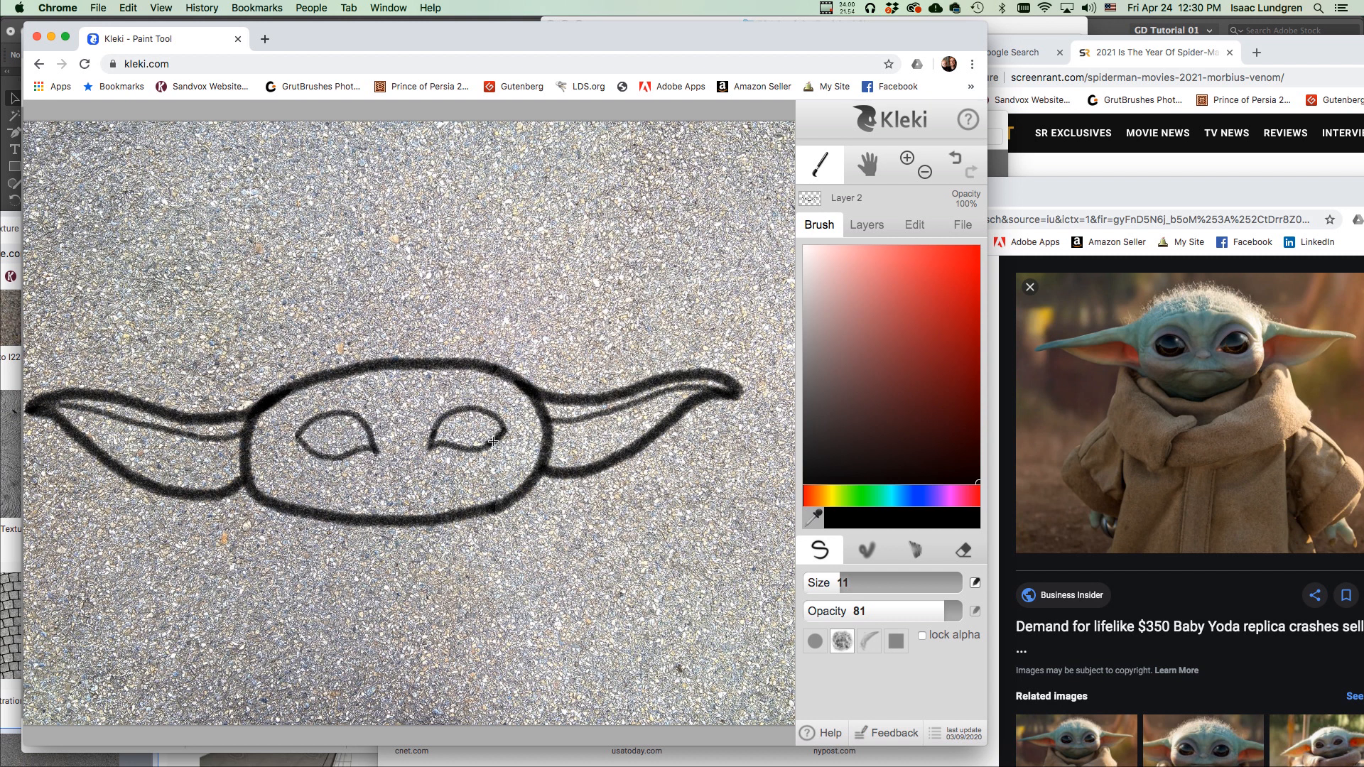
At 200% zoom with brush size 6, draw iris circles and inner rings in both eyes.
click(909, 158)
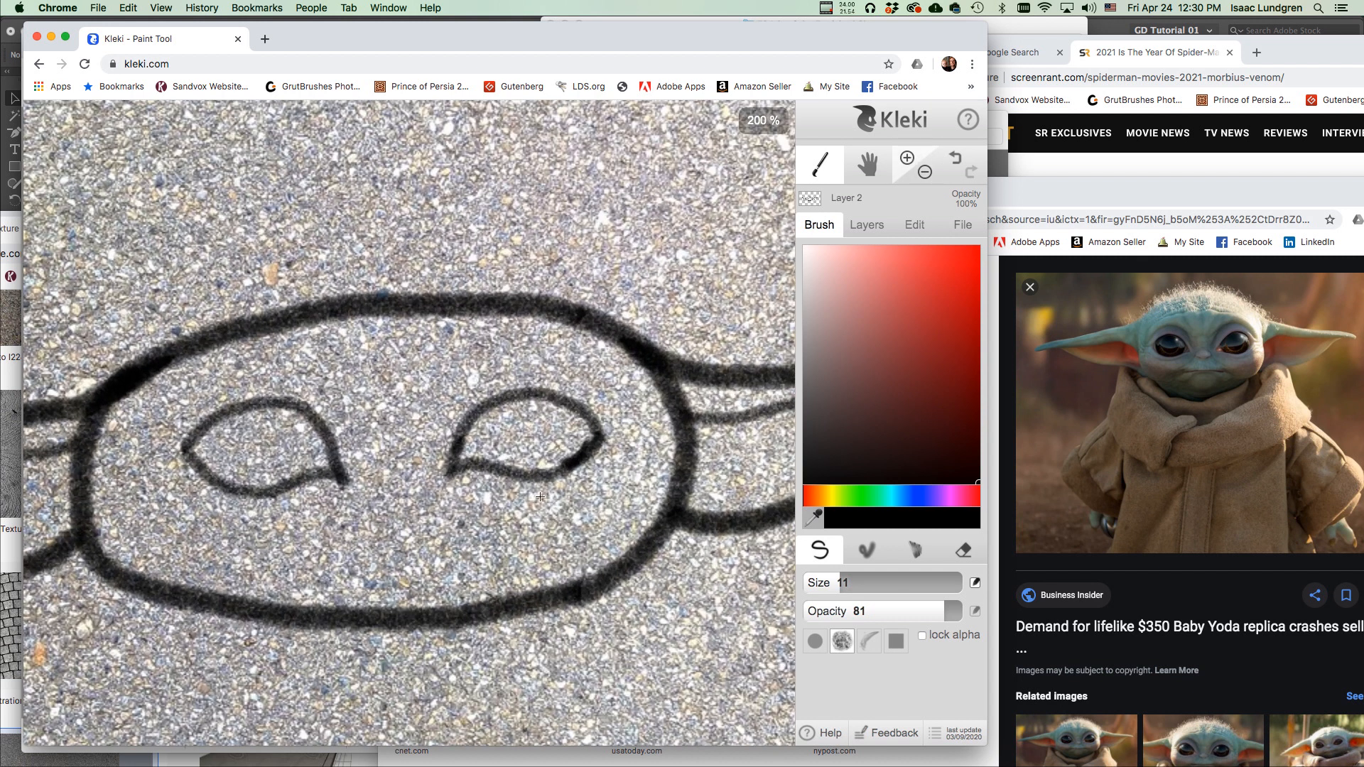
drag(834, 583, 825, 583)
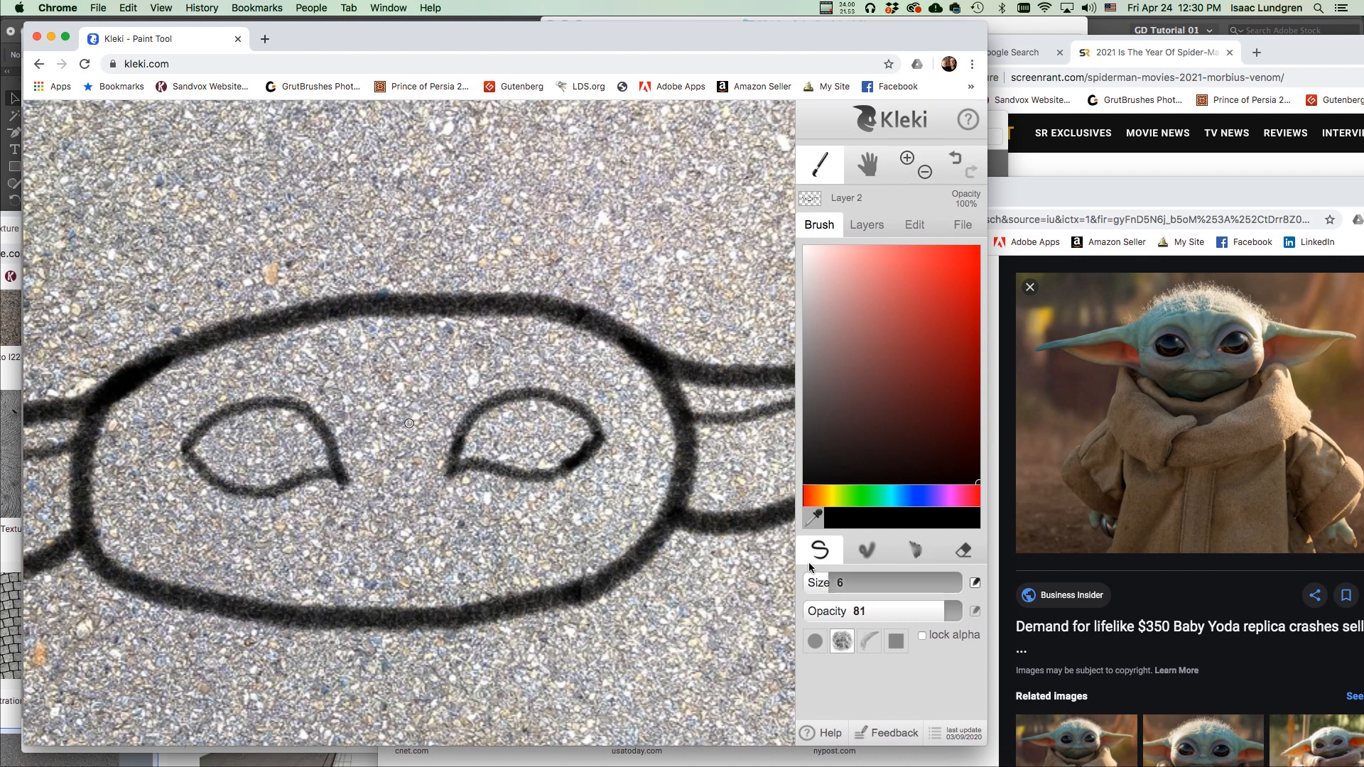
mouse_move(492, 423)
mouse_down()
mouse_move(542, 439)
mouse_move(557, 408)
mouse_move(552, 433)
mouse_move(529, 445)
mouse_move(506, 443)
mouse_move(496, 405)
mouse_move(491, 432)
mouse_move(517, 447)
mouse_move(551, 402)
mouse_up()
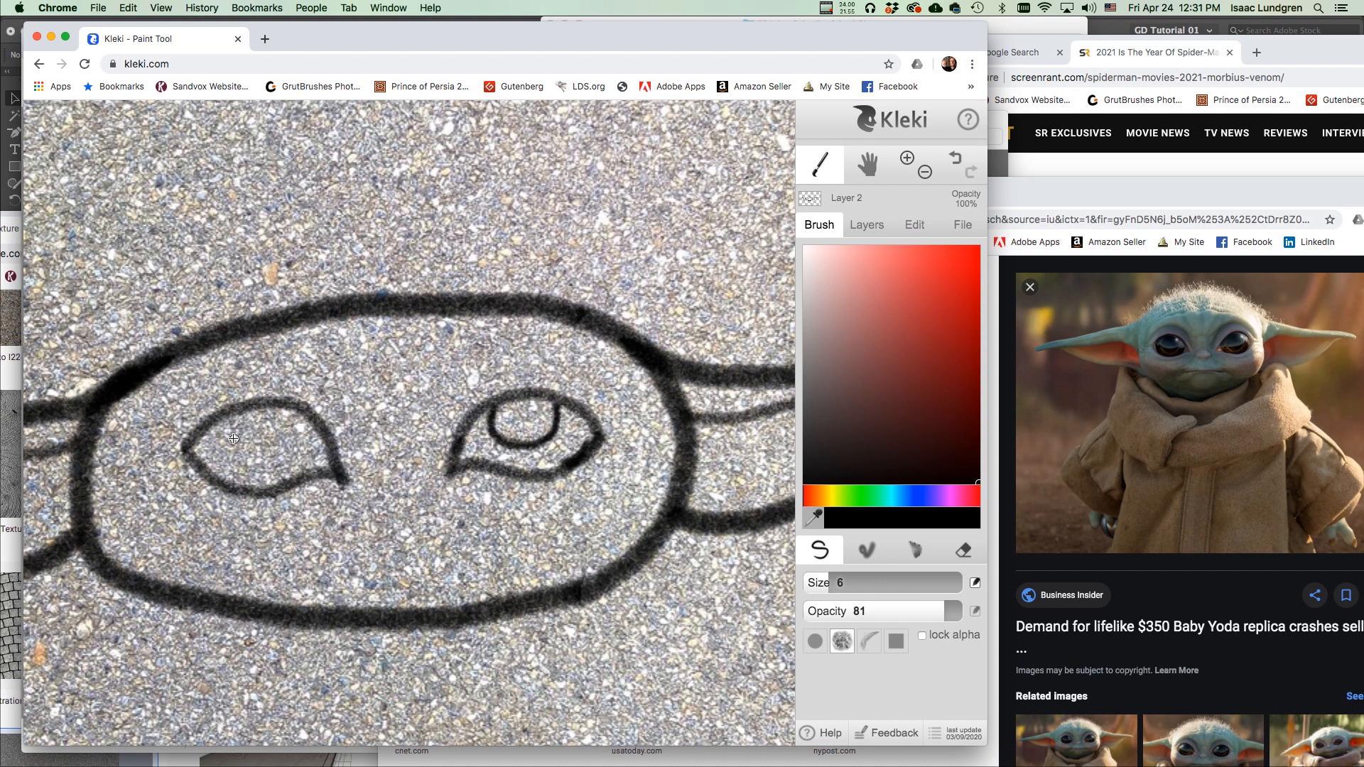
mouse_move(221, 424)
mouse_down()
mouse_move(235, 461)
mouse_move(270, 464)
mouse_move(292, 447)
mouse_move(291, 415)
mouse_move(289, 449)
mouse_move(262, 462)
mouse_move(232, 457)
mouse_move(219, 433)
mouse_move(224, 420)
mouse_move(223, 450)
mouse_move(272, 458)
mouse_move(280, 406)
mouse_up()
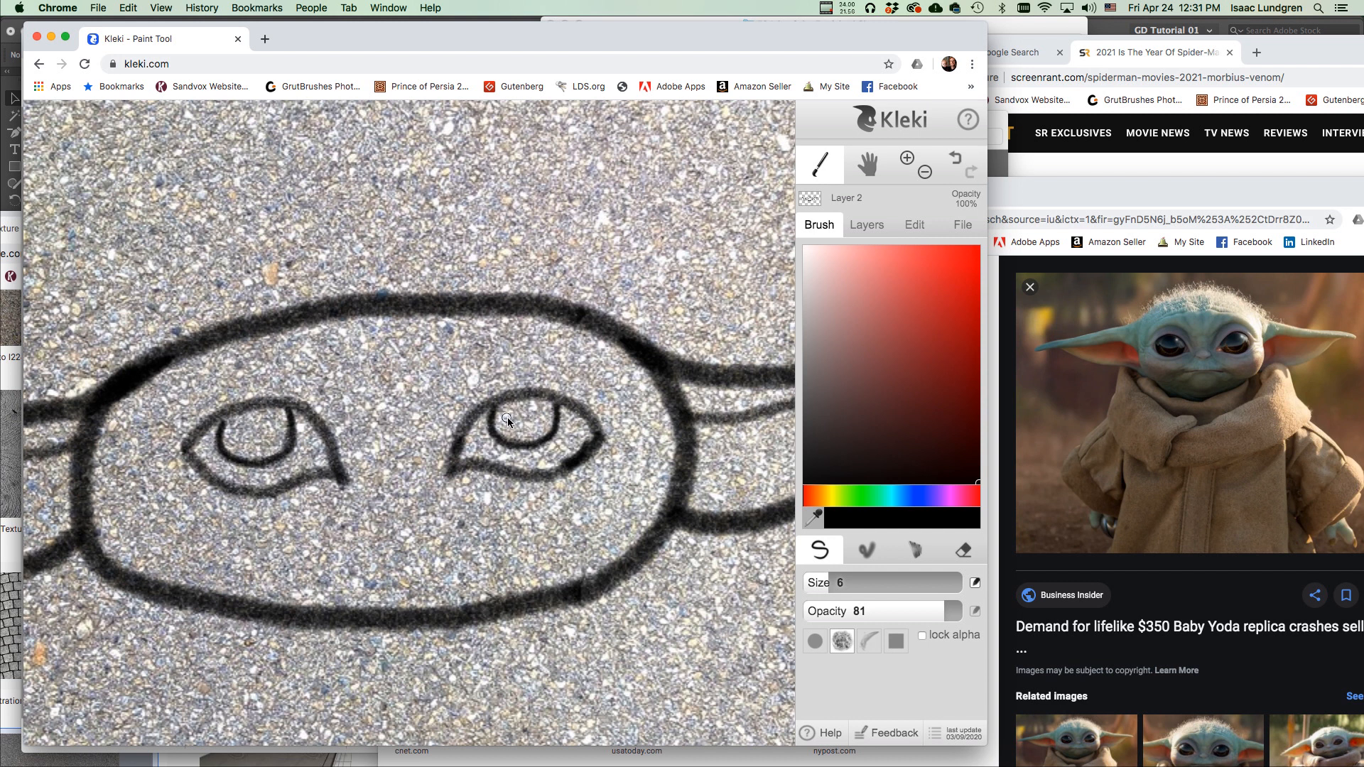
mouse_move(505, 418)
mouse_down()
mouse_move(526, 434)
mouse_move(542, 409)
mouse_move(506, 408)
mouse_move(526, 437)
mouse_move(544, 402)
mouse_move(537, 425)
mouse_move(504, 416)
mouse_move(526, 395)
mouse_up()
mouse_move(249, 436)
mouse_down()
mouse_move(236, 428)
mouse_move(264, 448)
mouse_move(236, 418)
mouse_move(281, 423)
mouse_move(276, 412)
mouse_up()
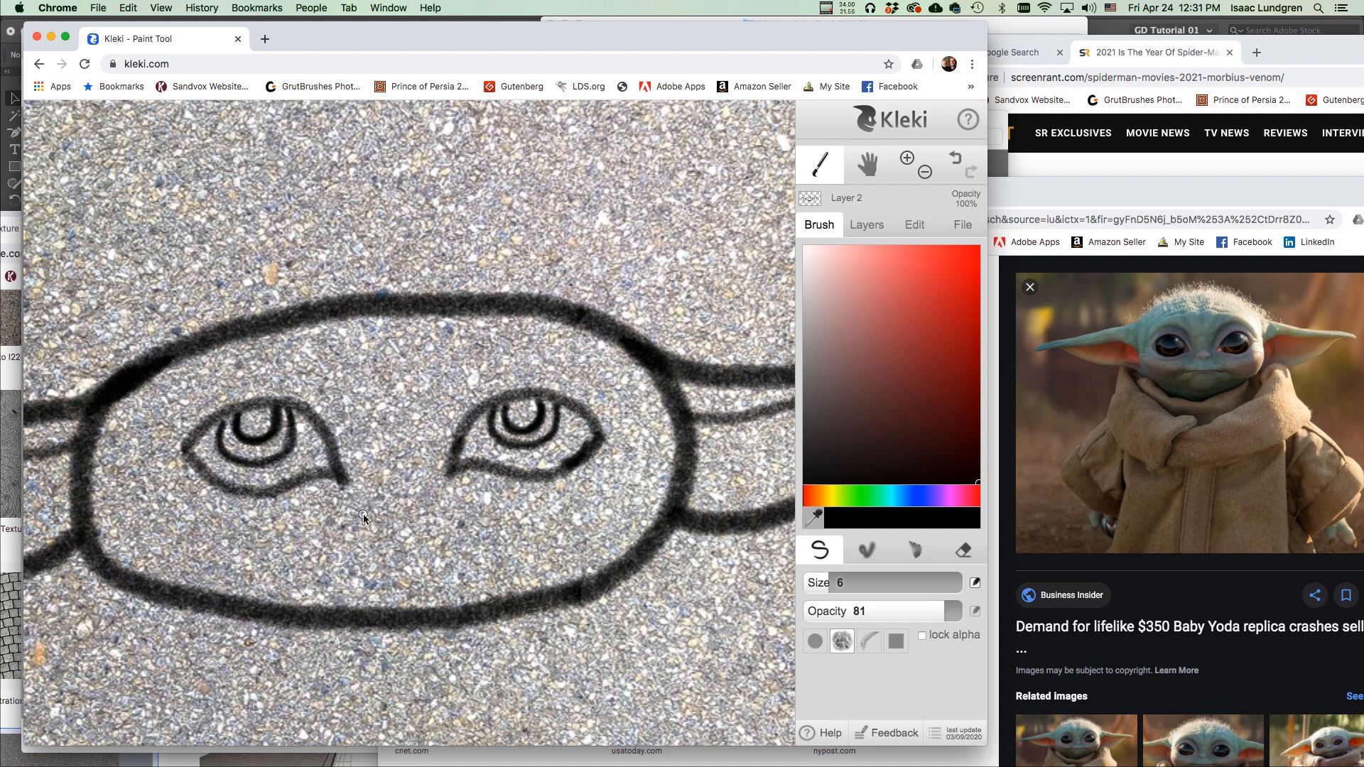
Draw the nose with hooks underneath, thicken both cheek lines, and add the mouth curve.
mouse_move(368, 524)
mouse_down()
mouse_move(361, 505)
mouse_move(431, 512)
mouse_up()
drag(382, 521, 427, 520)
mouse_move(390, 522)
mouse_down()
mouse_move(419, 517)
mouse_move(396, 525)
mouse_up()
drag(312, 544, 281, 570)
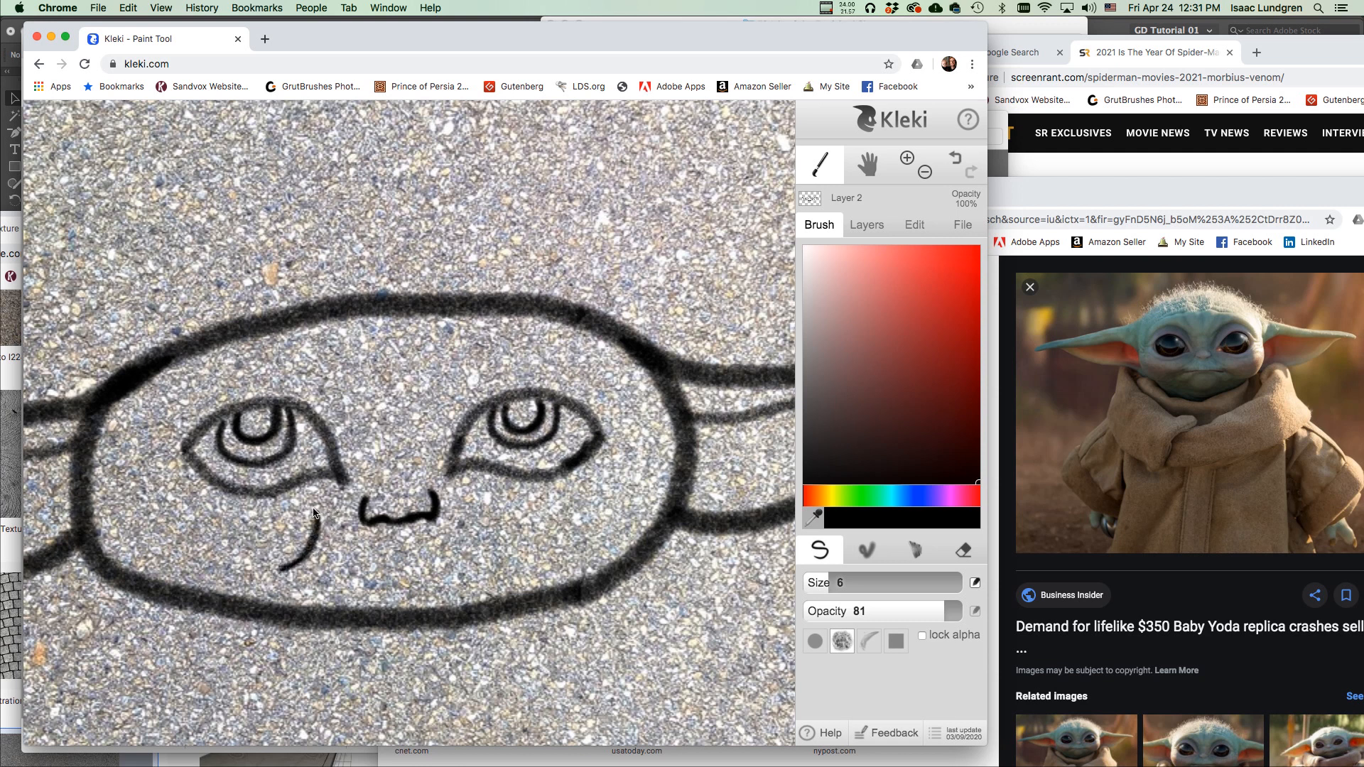
mouse_move(469, 493)
mouse_down()
mouse_move(477, 528)
mouse_move(510, 553)
mouse_up()
drag(430, 560, 469, 525)
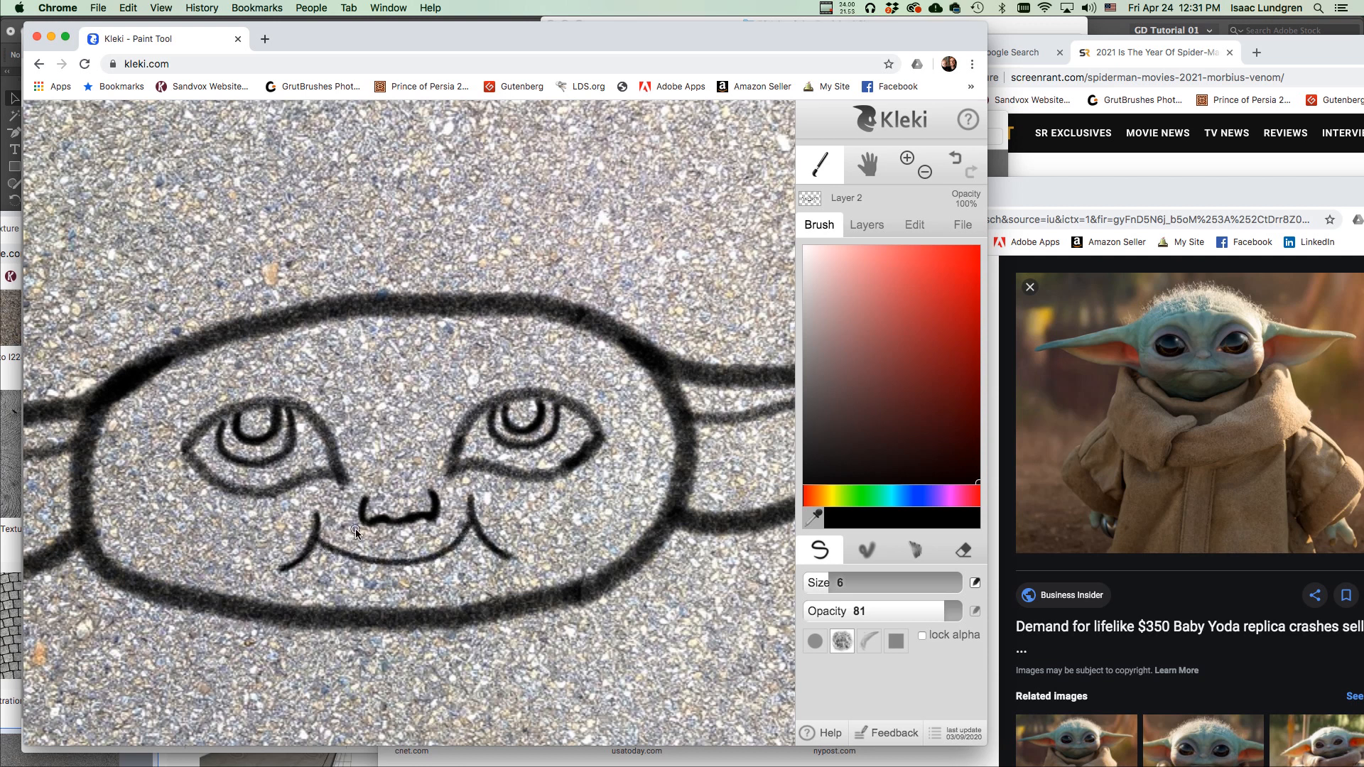
Undo and redraw the mouth from the left cheek, adding a faint line below it.
key(super+z)
key(super+z)
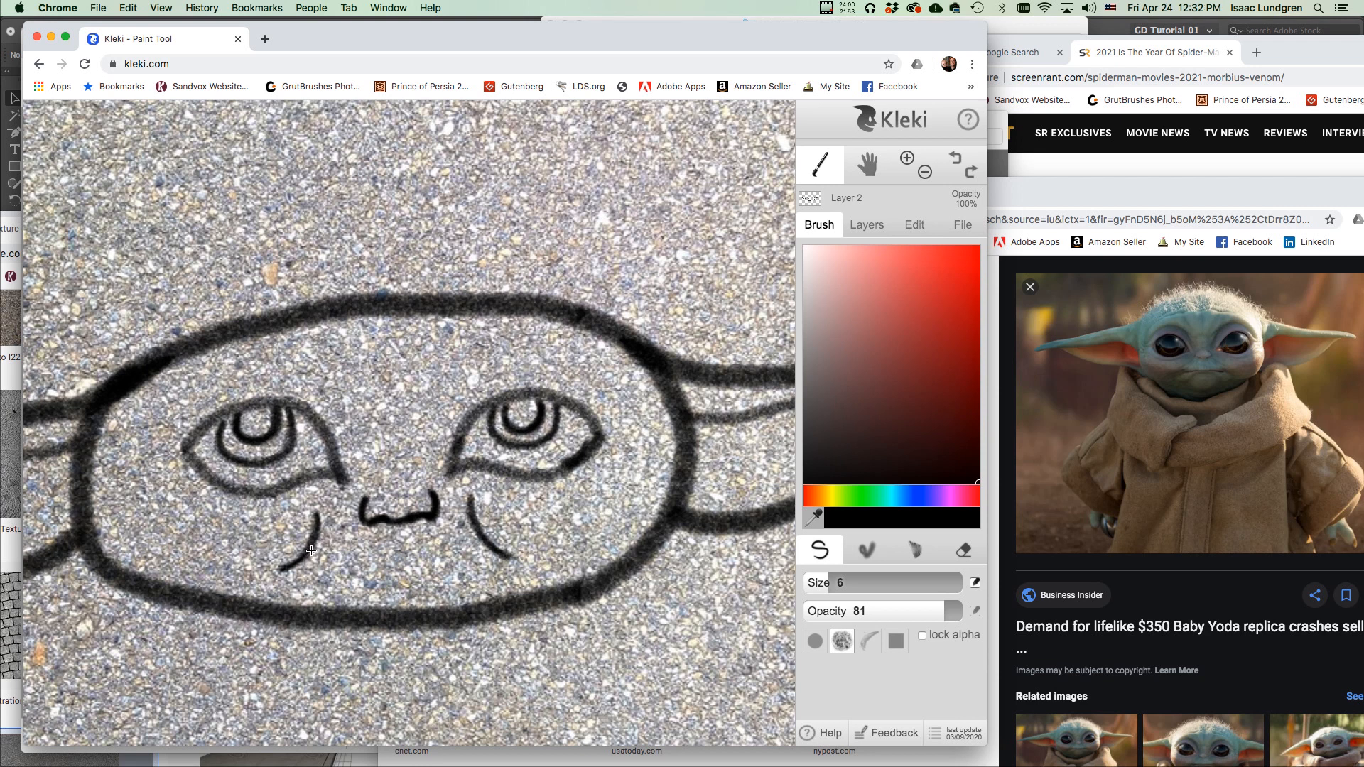
mouse_move(318, 550)
mouse_down()
mouse_move(349, 548)
mouse_move(310, 549)
mouse_move(434, 540)
mouse_up()
key(ctrl+z)
mouse_move(322, 559)
mouse_down()
mouse_move(431, 549)
mouse_move(317, 559)
mouse_move(493, 554)
mouse_move(425, 552)
mouse_up()
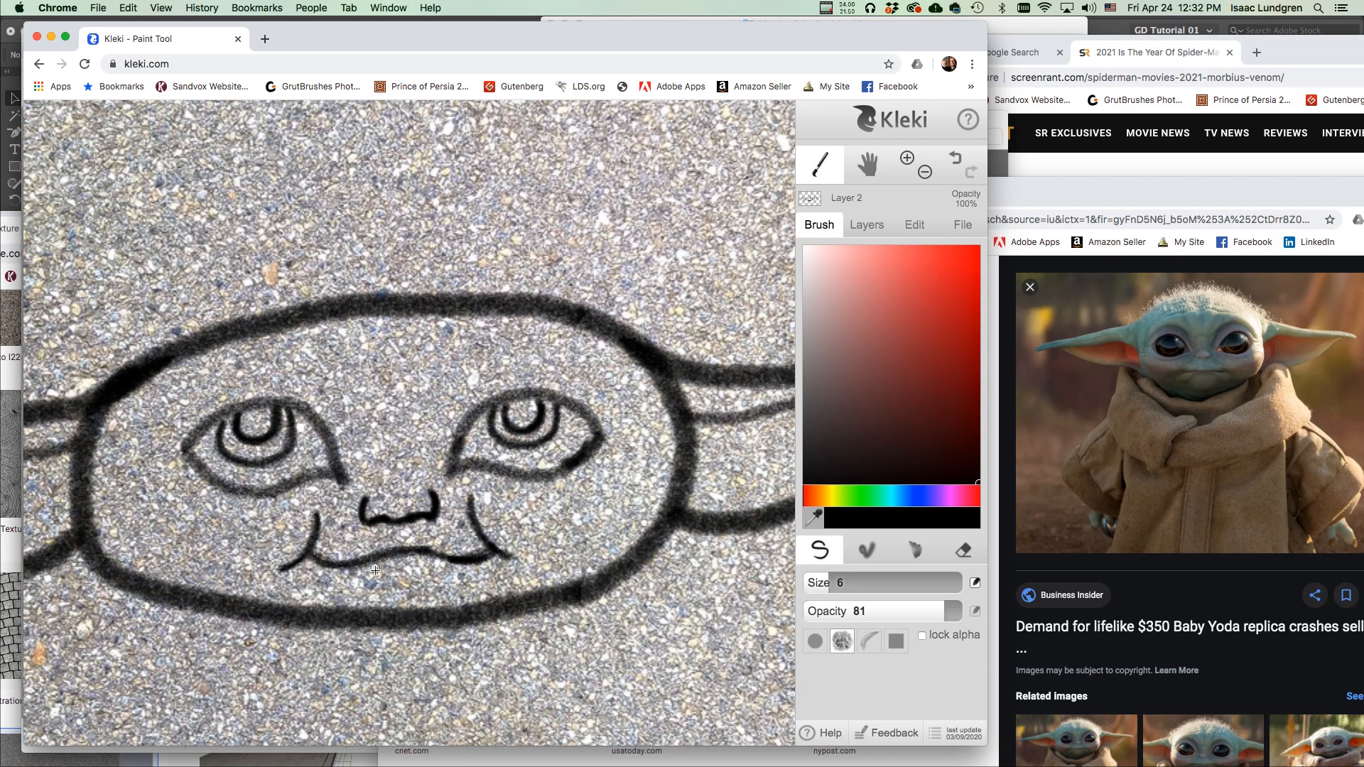
mouse_move(425, 571)
mouse_down()
mouse_move(371, 574)
mouse_move(436, 568)
mouse_up()
Draw the bag lines under both eyes and touch up the eyes' lower edges.
scroll(474, 555, down, 2)
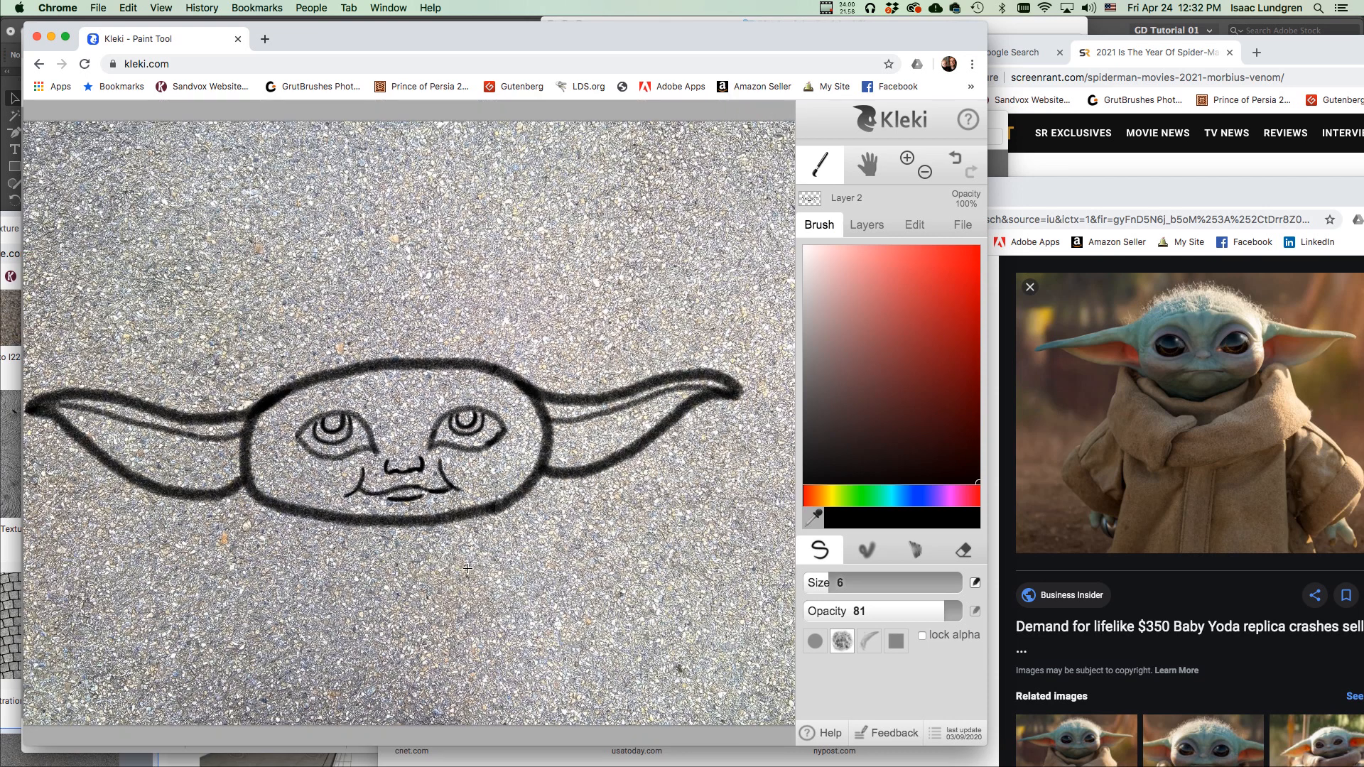
scroll(482, 496, up, 2)
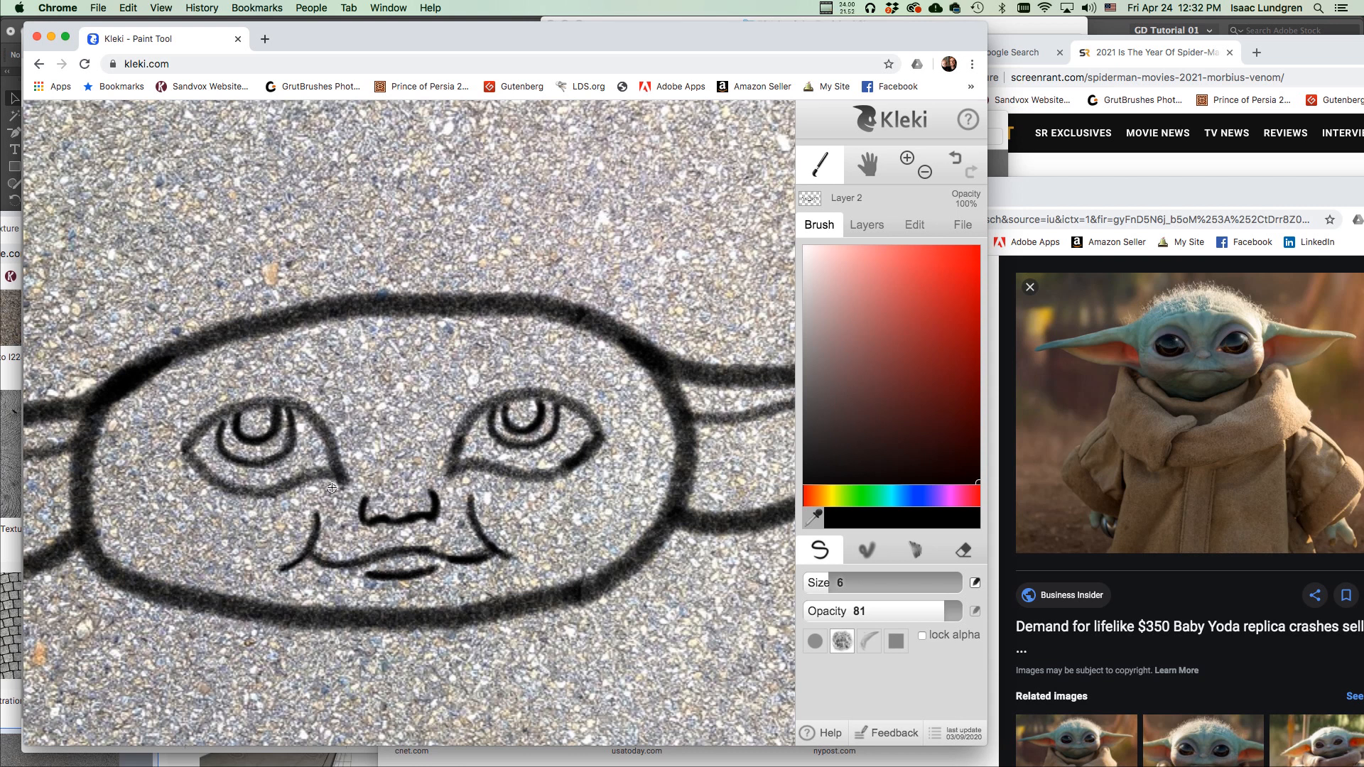
mouse_move(336, 483)
mouse_down()
mouse_move(272, 517)
mouse_move(213, 509)
mouse_move(191, 485)
mouse_move(233, 517)
mouse_move(284, 518)
mouse_move(345, 475)
mouse_move(319, 407)
mouse_move(287, 375)
mouse_move(227, 361)
mouse_move(182, 405)
mouse_move(176, 447)
mouse_move(207, 375)
mouse_move(277, 364)
mouse_move(344, 415)
mouse_up()
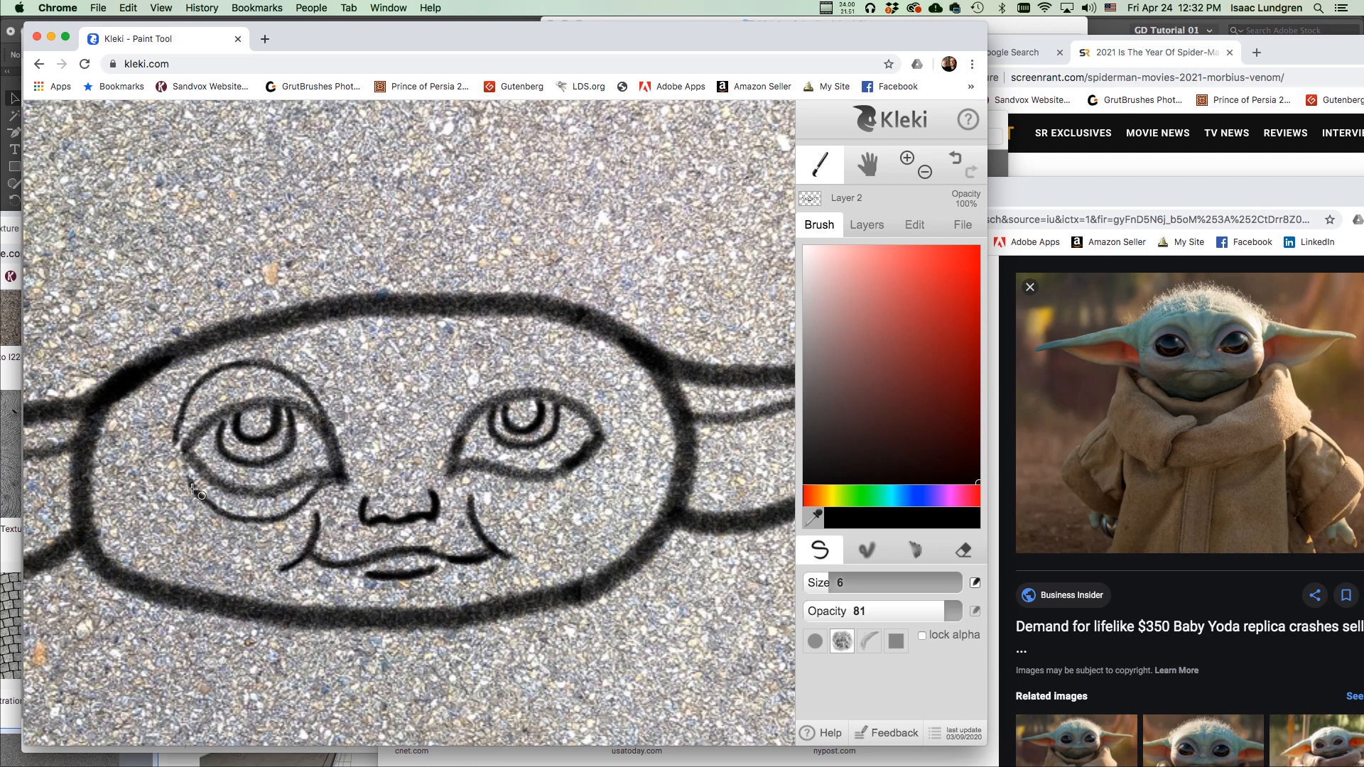
mouse_move(176, 442)
mouse_down()
mouse_move(150, 453)
mouse_move(188, 446)
mouse_move(169, 458)
mouse_move(189, 489)
mouse_up()
mouse_move(453, 456)
mouse_down()
mouse_move(466, 402)
mouse_move(517, 365)
mouse_move(576, 367)
mouse_move(596, 424)
mouse_move(577, 373)
mouse_move(512, 369)
mouse_move(475, 393)
mouse_move(461, 469)
mouse_move(508, 501)
mouse_move(569, 496)
mouse_move(599, 441)
mouse_move(623, 445)
mouse_move(601, 414)
mouse_move(623, 438)
mouse_up()
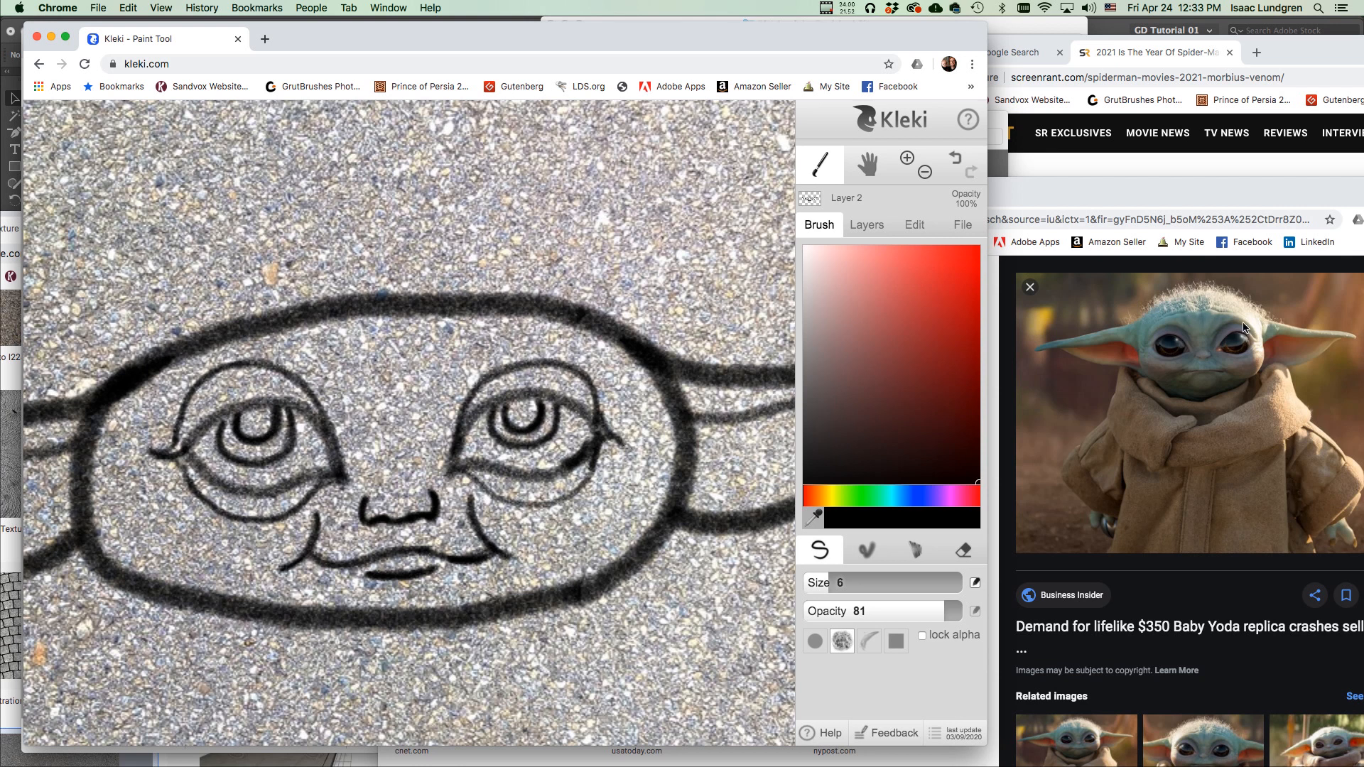
Draw arcs above both eyes, then erase the outline near the left ear at eraser size 10.
mouse_move(169, 390)
mouse_down()
mouse_move(233, 353)
mouse_move(316, 355)
mouse_up()
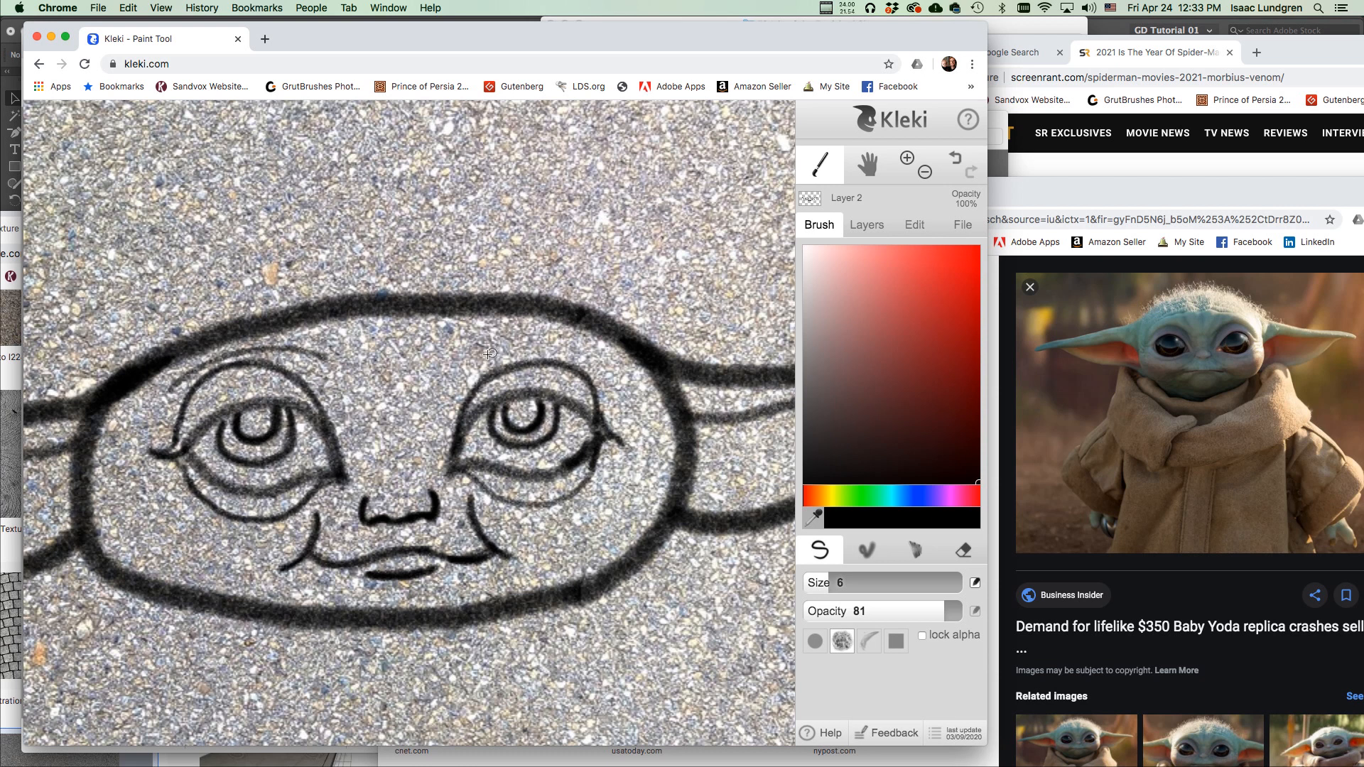
drag(476, 353, 569, 350)
click(965, 557)
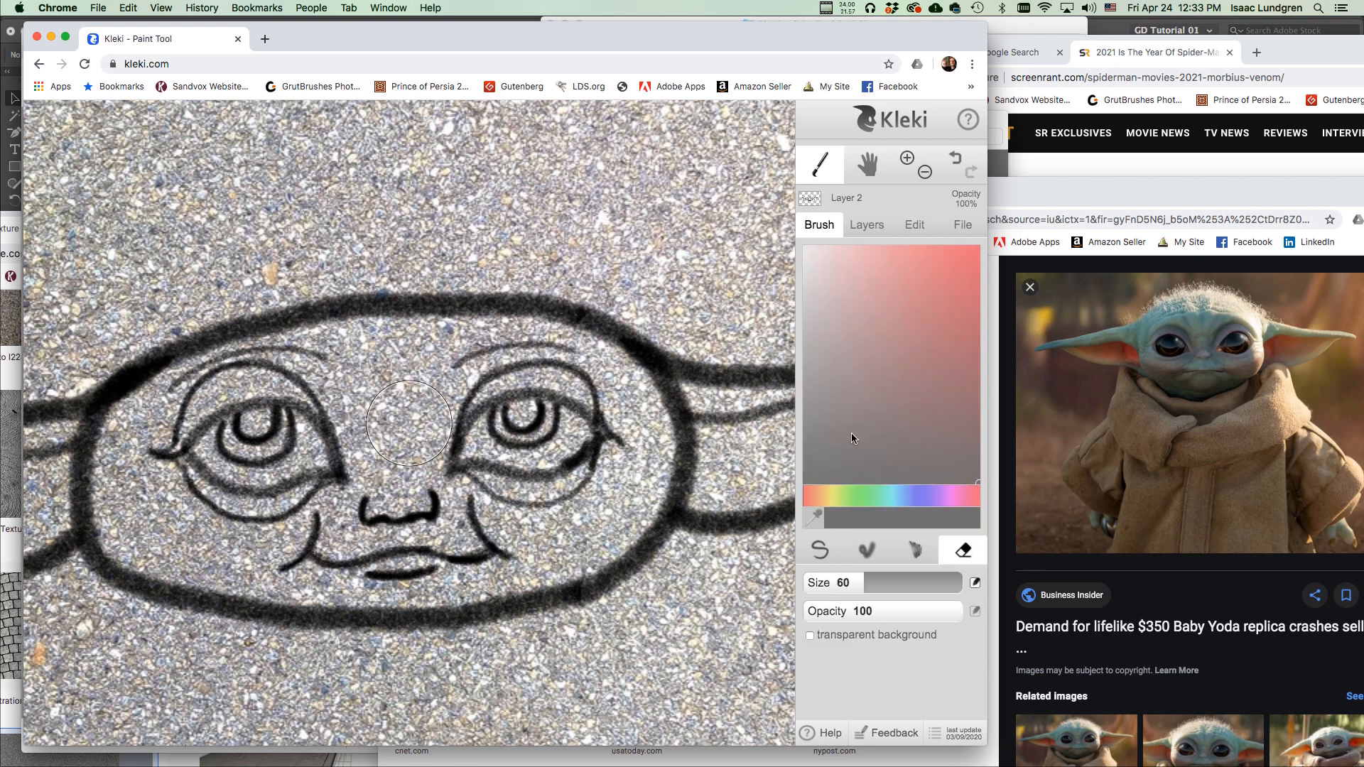
drag(863, 582, 826, 586)
mouse_move(159, 348)
mouse_down()
mouse_move(121, 409)
mouse_move(207, 336)
mouse_move(312, 329)
mouse_move(289, 309)
mouse_move(211, 328)
mouse_move(128, 377)
mouse_move(115, 412)
mouse_move(110, 398)
mouse_up()
Trim the head's top edge at eraser size 18, then redraw it from the left ear with the pen at size 14.
drag(828, 583, 836, 583)
mouse_move(364, 288)
mouse_down()
mouse_move(336, 296)
mouse_move(561, 313)
mouse_move(664, 344)
mouse_up()
click(819, 549)
drag(828, 583, 844, 582)
mouse_move(98, 410)
mouse_down()
mouse_move(213, 300)
mouse_move(337, 274)
mouse_move(539, 284)
mouse_move(601, 309)
mouse_move(655, 373)
mouse_move(614, 310)
mouse_up()
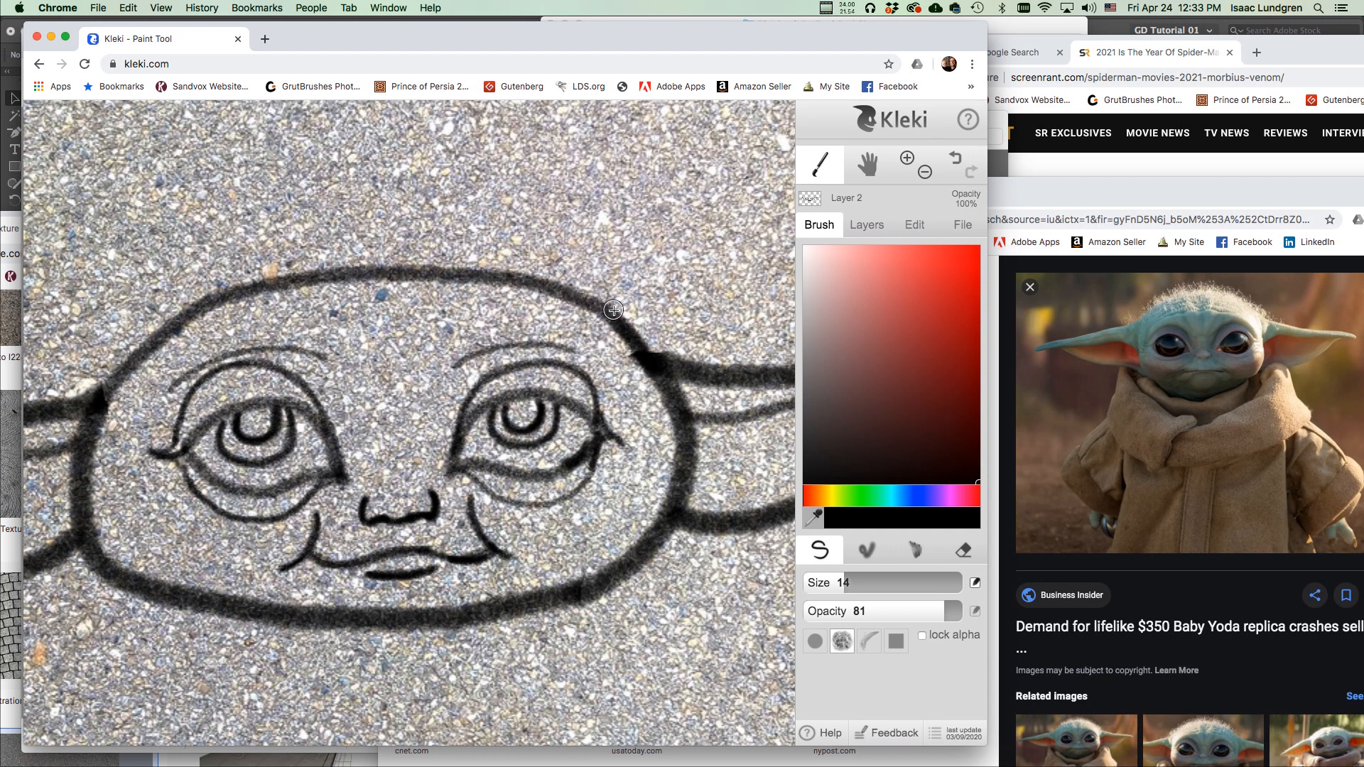
With the pen at size 6, draw brow lines and forehead wrinkles above both eyes.
click(867, 550)
click(819, 550)
drag(896, 583, 826, 584)
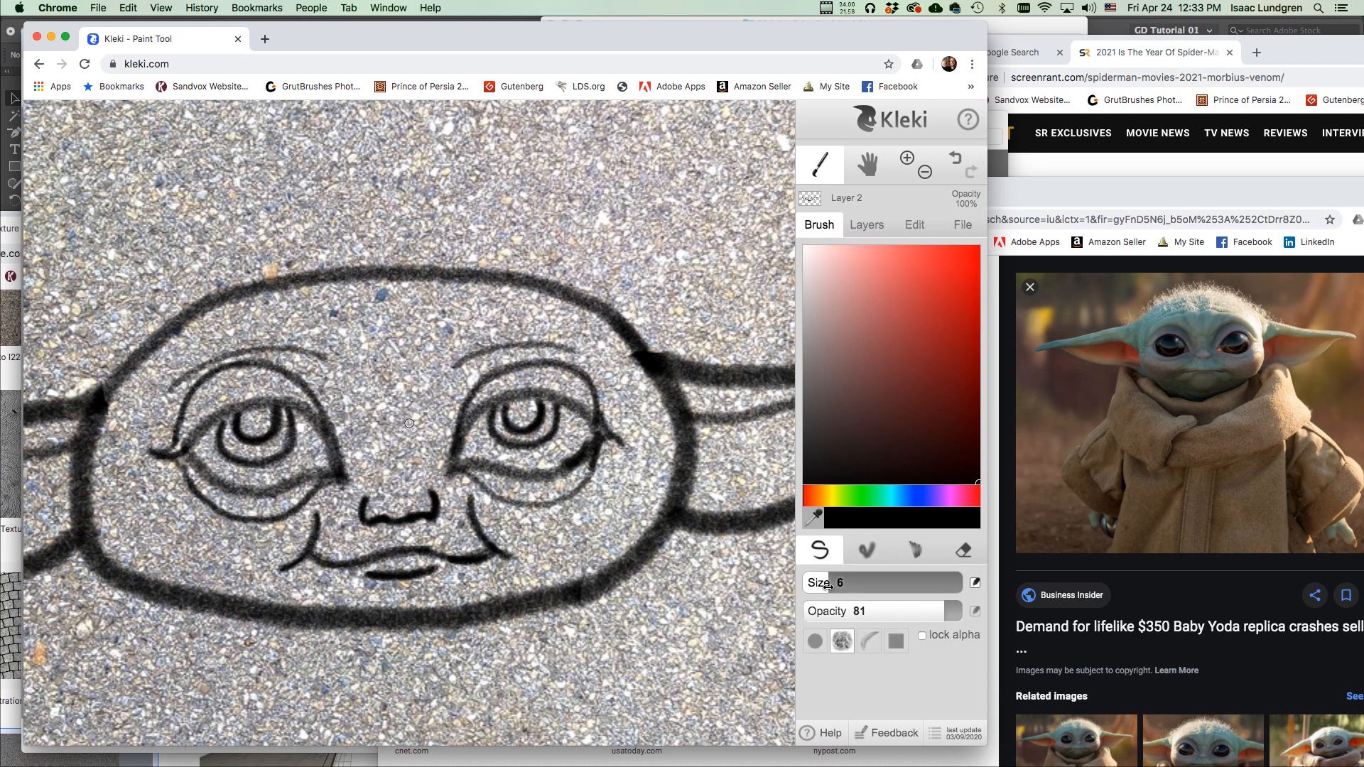
mouse_move(181, 355)
mouse_down()
mouse_move(260, 327)
mouse_move(339, 334)
mouse_up()
drag(238, 312, 299, 307)
drag(433, 346, 543, 306)
drag(419, 312, 494, 287)
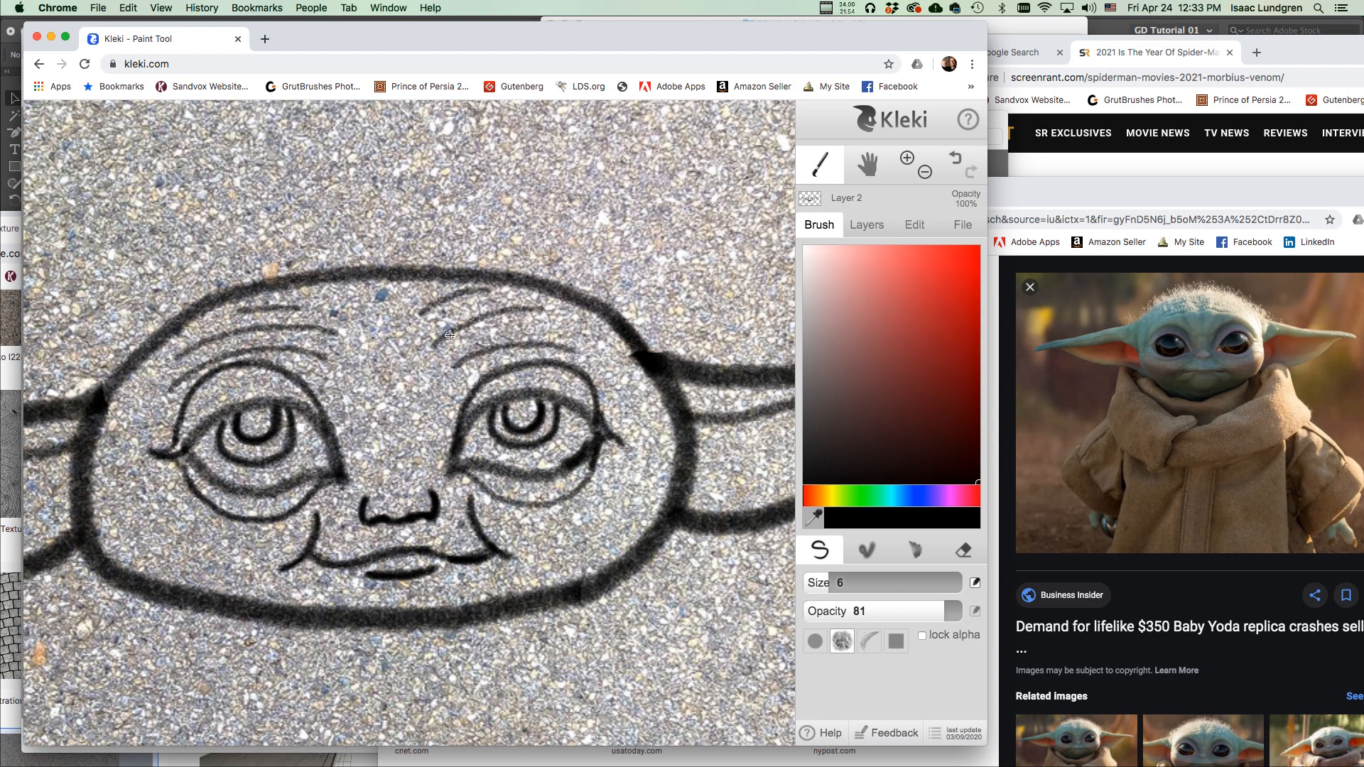
Add cheek lines on both sides and small curved chin strokes under the lip.
mouse_move(615, 553)
mouse_down()
mouse_move(647, 504)
mouse_move(631, 459)
mouse_move(645, 487)
mouse_move(638, 537)
mouse_move(591, 569)
mouse_up()
mouse_move(134, 503)
mouse_down()
mouse_move(147, 550)
mouse_move(179, 579)
mouse_move(165, 572)
mouse_move(280, 570)
mouse_move(240, 585)
mouse_up()
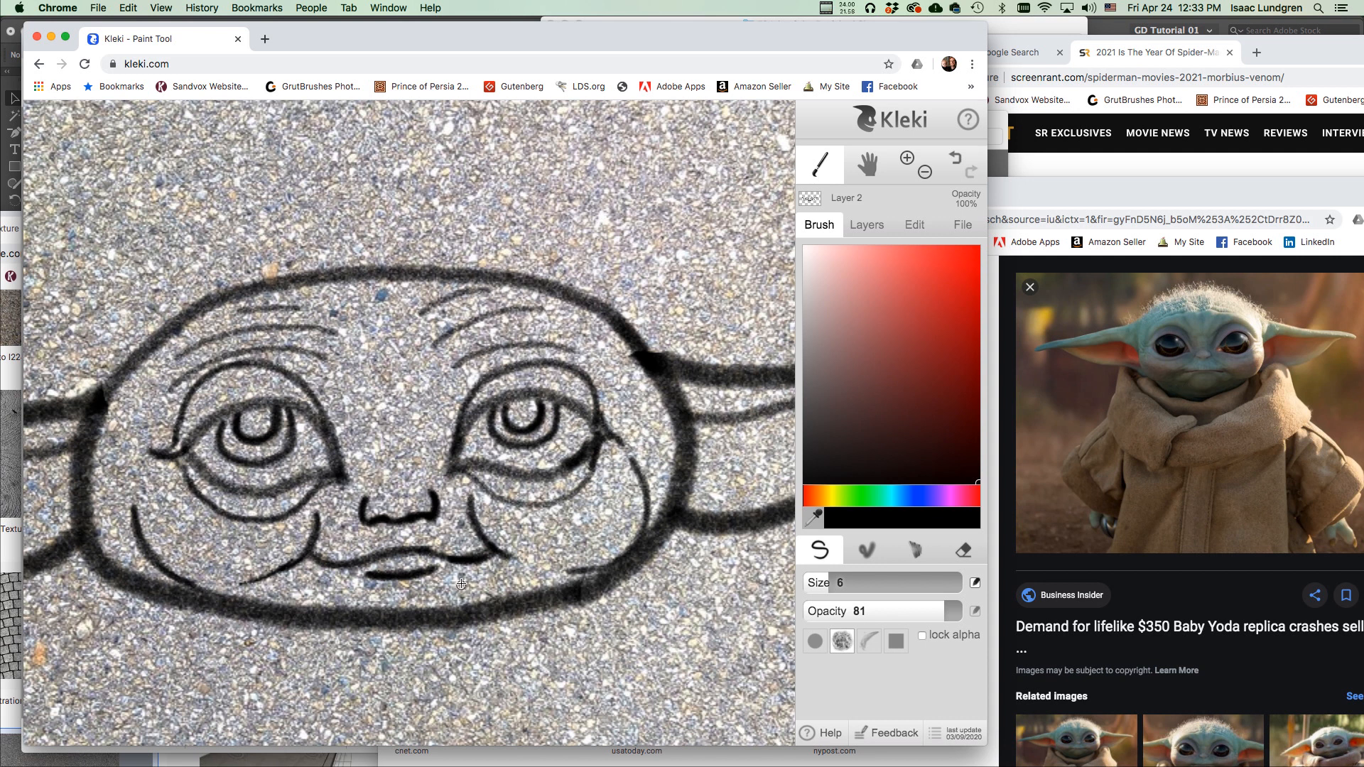
mouse_move(453, 587)
mouse_down()
mouse_move(501, 593)
mouse_move(458, 589)
mouse_move(510, 581)
mouse_up()
drag(511, 558, 570, 564)
mouse_move(285, 599)
mouse_down()
mouse_move(337, 597)
mouse_move(284, 601)
mouse_up()
drag(284, 601, 353, 584)
mouse_move(505, 559)
mouse_down()
mouse_move(540, 569)
mouse_move(507, 558)
mouse_move(591, 569)
mouse_up()
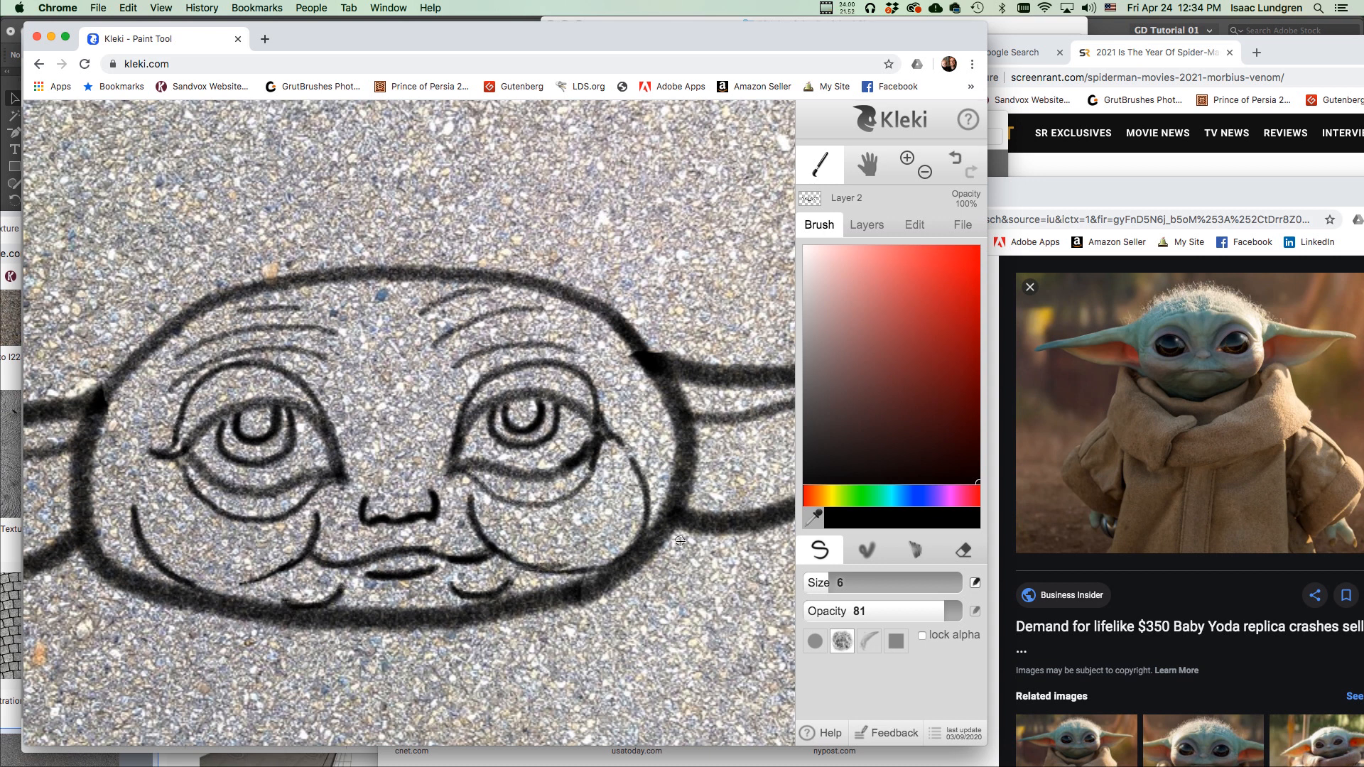
With a thicker brush, draw the neck line and the scarf's rising and bottom edges, then thin the brush.
scroll(518, 529, down, 3)
scroll(508, 544, down, 2)
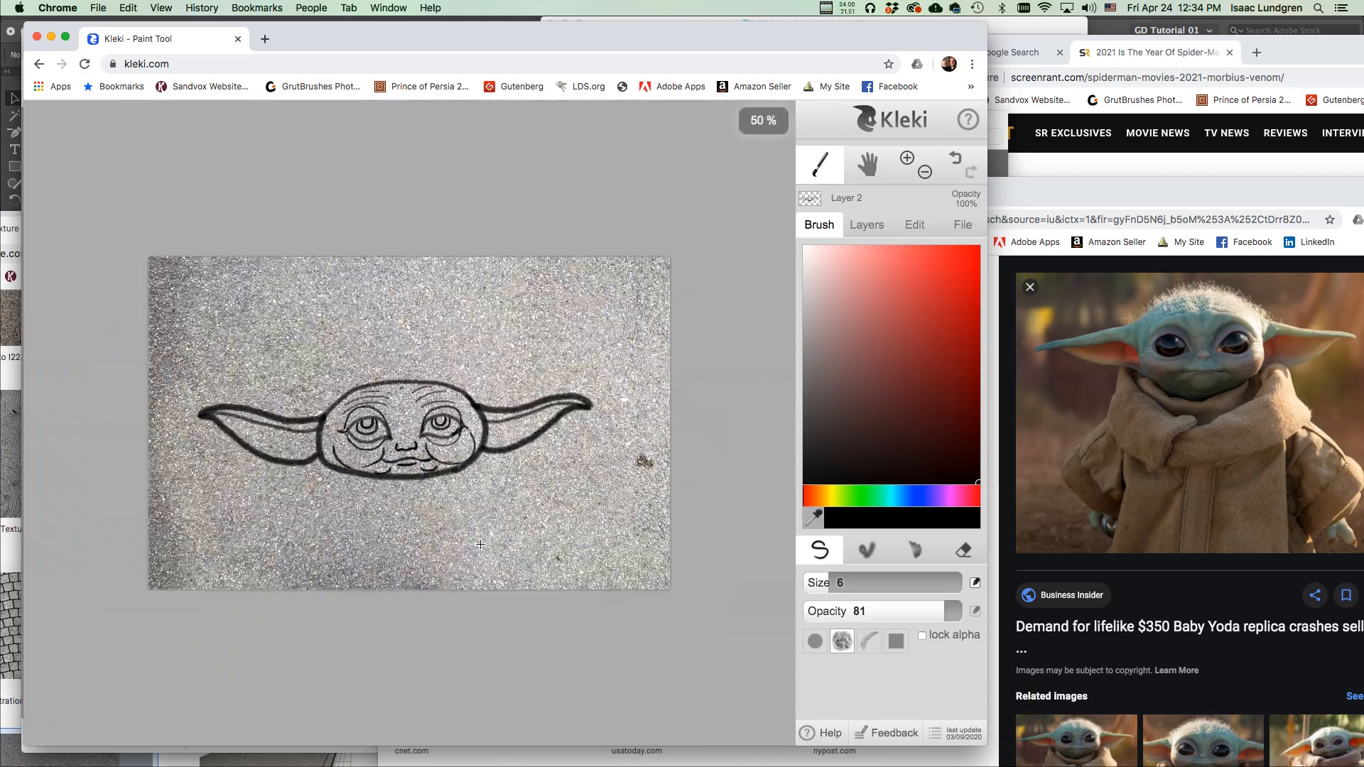
scroll(471, 540, up, 4)
scroll(471, 537, up, 1)
scroll(472, 536, down, 2)
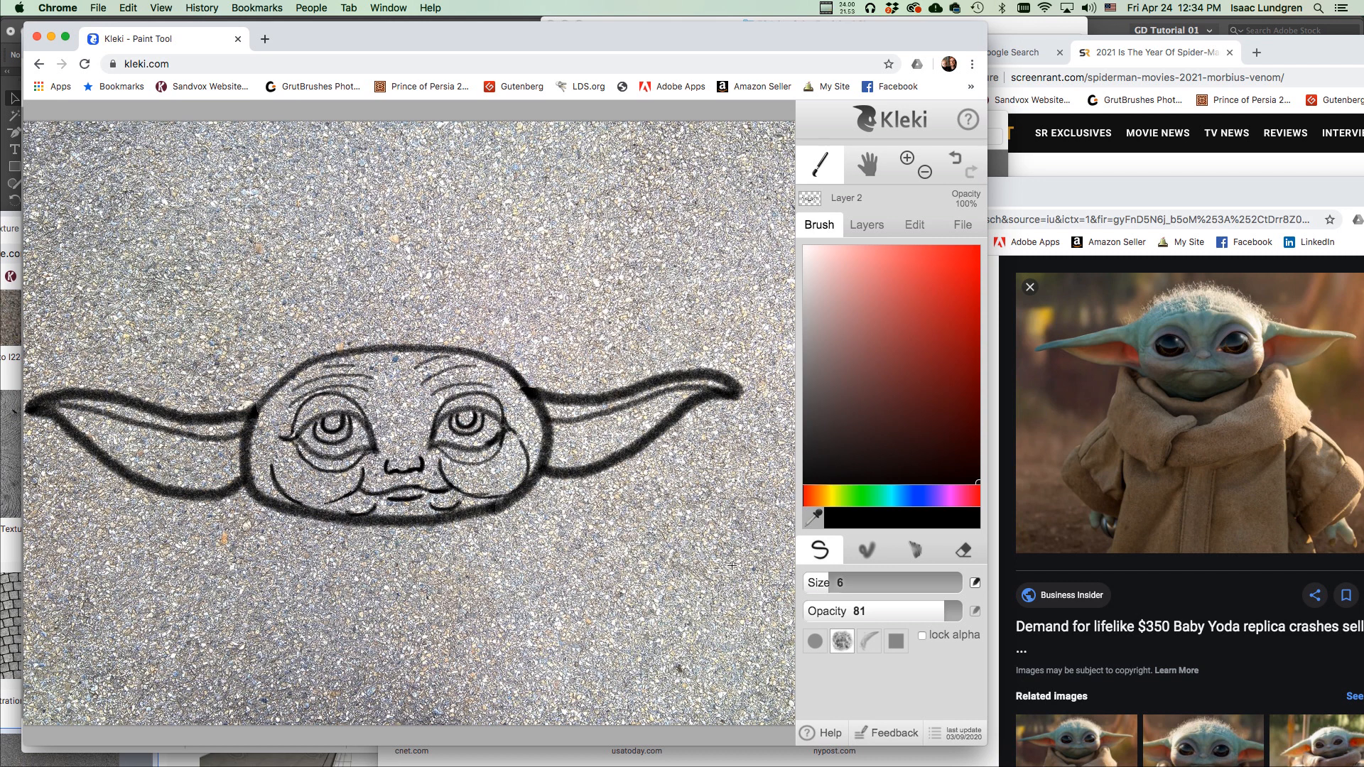
drag(826, 575, 848, 582)
mouse_move(275, 513)
mouse_down()
mouse_move(256, 509)
mouse_move(247, 592)
mouse_move(405, 625)
mouse_move(422, 555)
mouse_move(440, 554)
mouse_move(398, 529)
mouse_move(313, 517)
mouse_up()
mouse_move(435, 555)
mouse_down()
mouse_move(532, 522)
mouse_move(558, 482)
mouse_move(571, 492)
mouse_up()
mouse_move(410, 612)
mouse_down()
mouse_move(583, 579)
mouse_move(567, 489)
mouse_move(561, 504)
mouse_move(571, 494)
mouse_move(512, 500)
mouse_move(507, 529)
mouse_move(453, 542)
mouse_move(471, 538)
mouse_move(439, 525)
mouse_move(500, 510)
mouse_move(397, 526)
mouse_move(506, 509)
mouse_move(506, 531)
mouse_move(537, 474)
mouse_up()
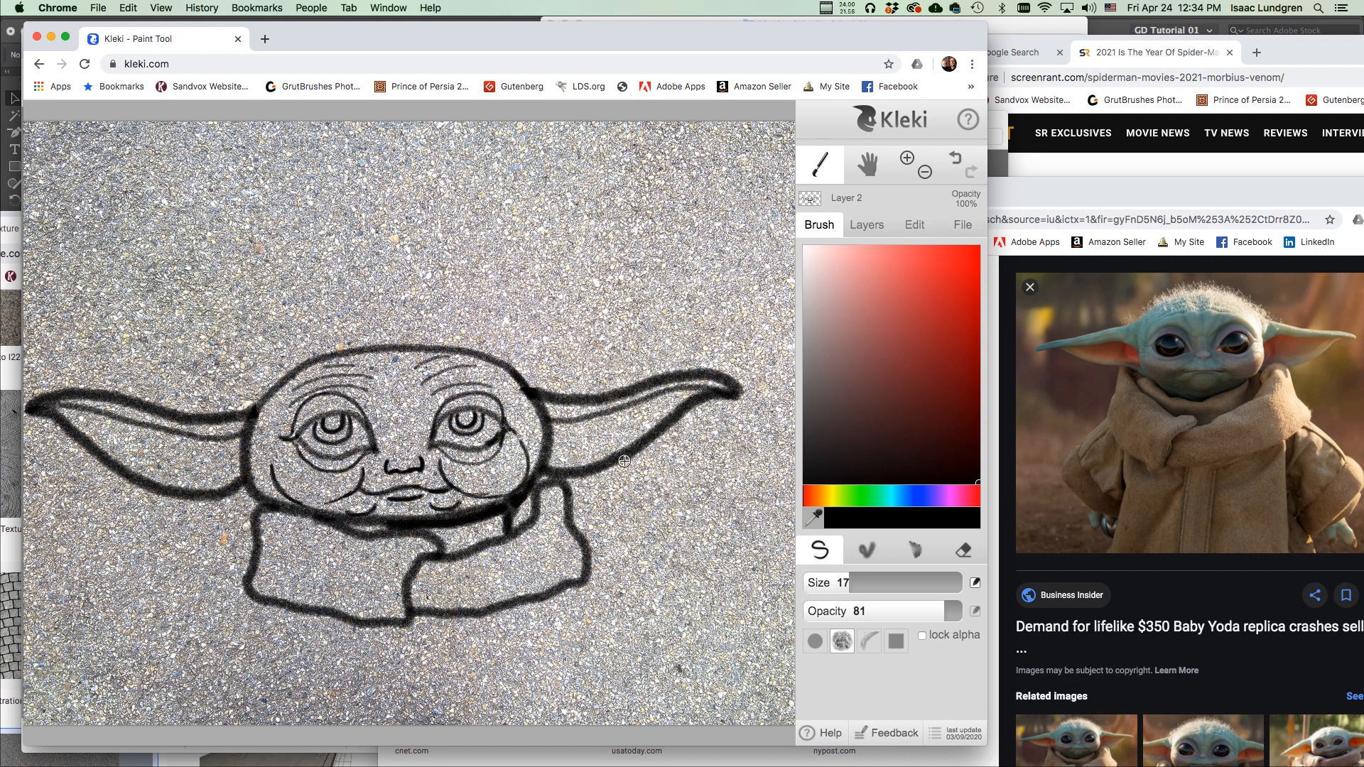
drag(852, 582, 841, 584)
At brush size 12, draw the left arm, the robe's left side, its lower edge and a foot.
drag(246, 591, 184, 660)
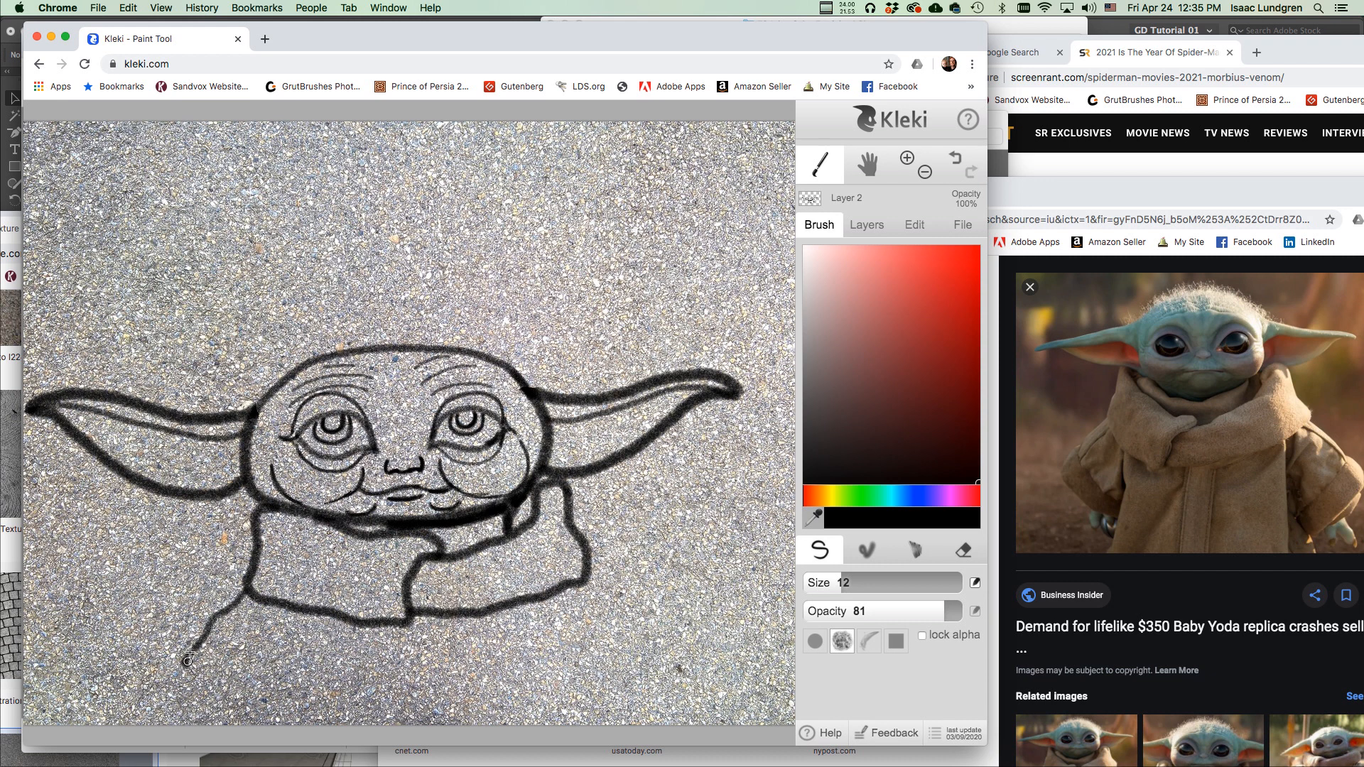
mouse_move(185, 659)
mouse_down()
mouse_move(146, 696)
mouse_move(190, 725)
mouse_up()
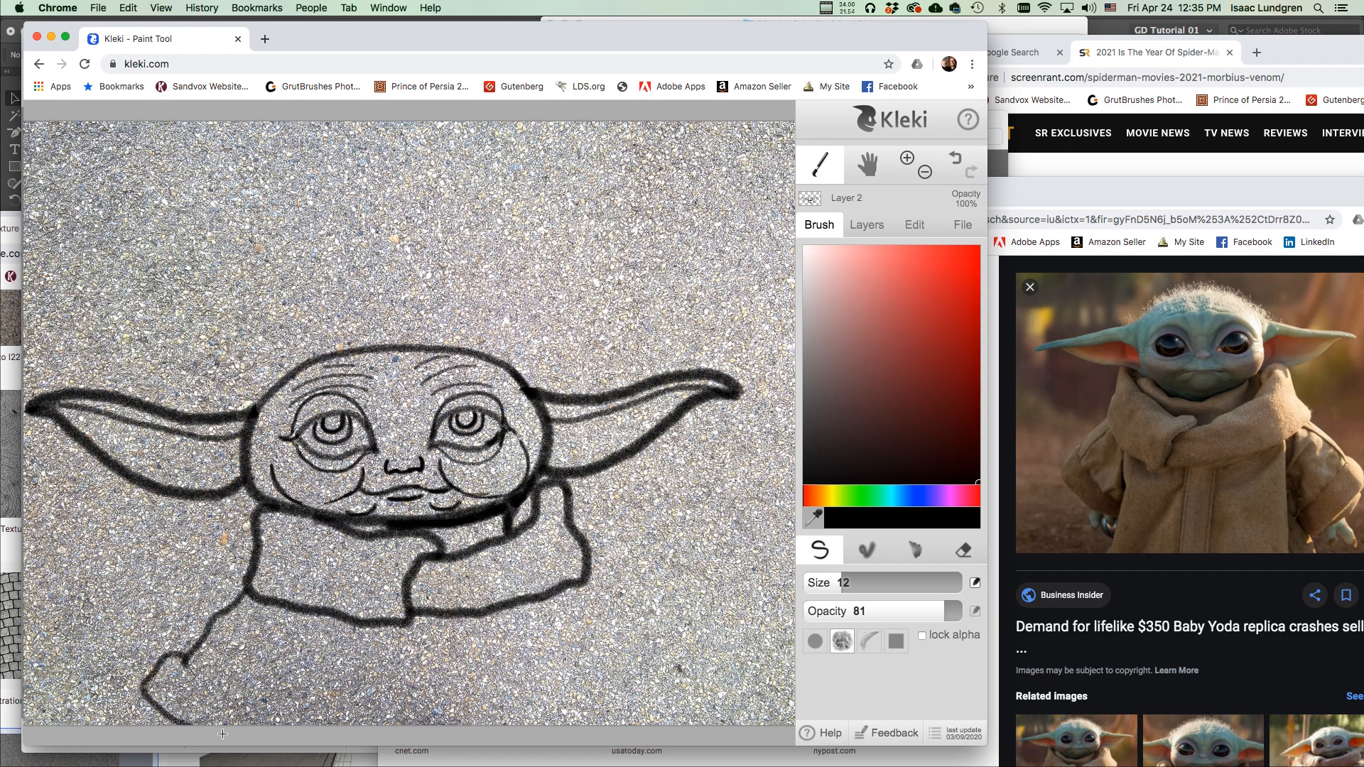
mouse_move(184, 659)
mouse_down()
mouse_move(220, 692)
mouse_move(285, 715)
mouse_up()
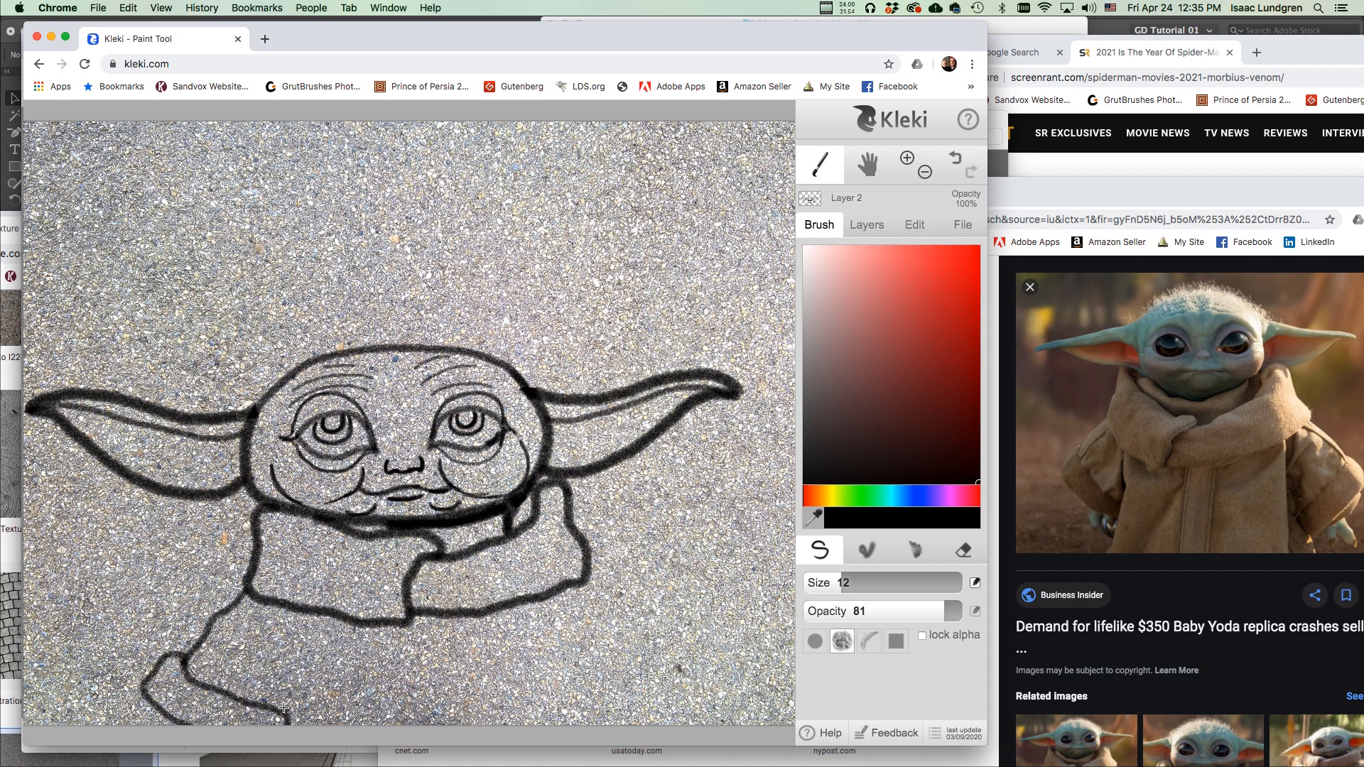
mouse_move(295, 678)
mouse_down()
mouse_move(289, 629)
mouse_move(292, 728)
mouse_move(292, 710)
mouse_up()
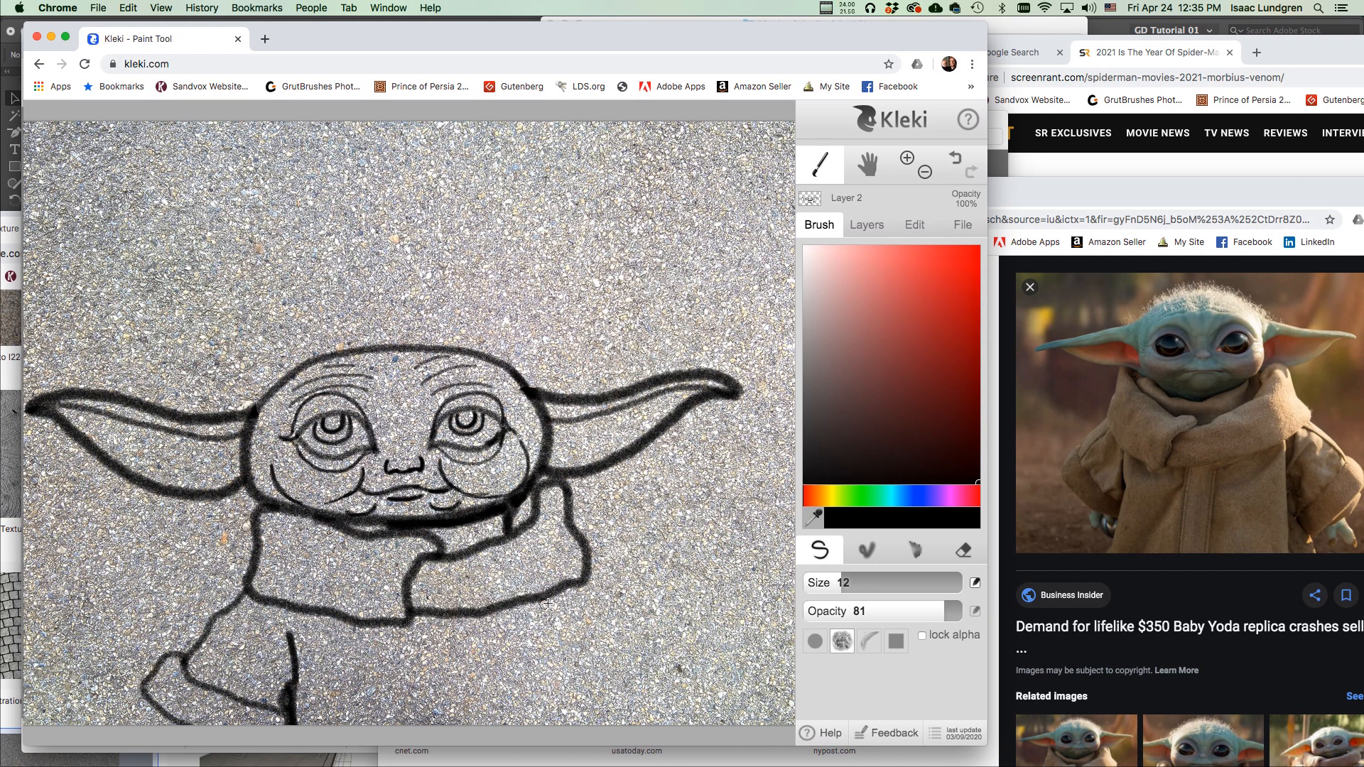
Draw the right robe line, the right arm, and vertical folds down to the canvas edge.
drag(557, 595, 559, 732)
mouse_move(582, 593)
mouse_down()
mouse_move(639, 652)
mouse_move(641, 630)
mouse_move(588, 584)
mouse_up()
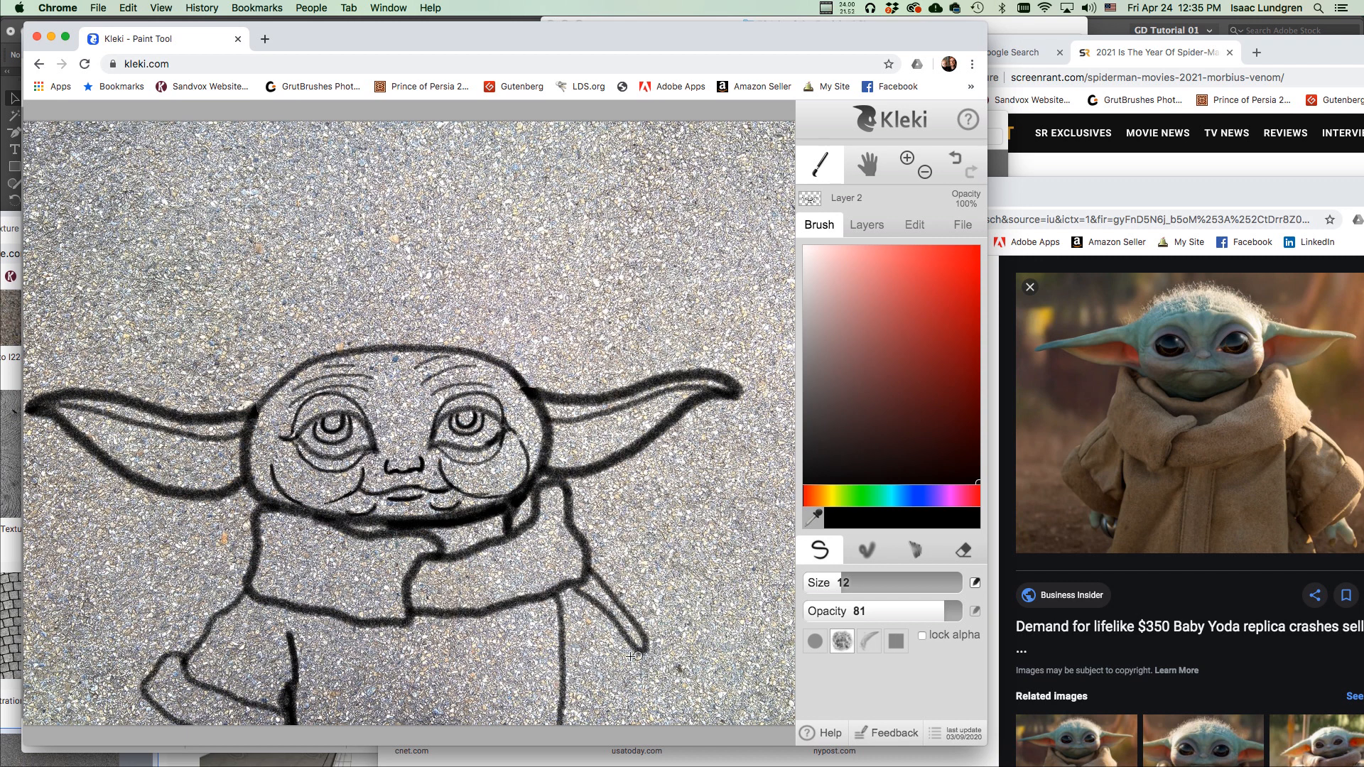
mouse_move(564, 693)
mouse_down()
mouse_move(656, 639)
mouse_move(676, 699)
mouse_move(633, 726)
mouse_up()
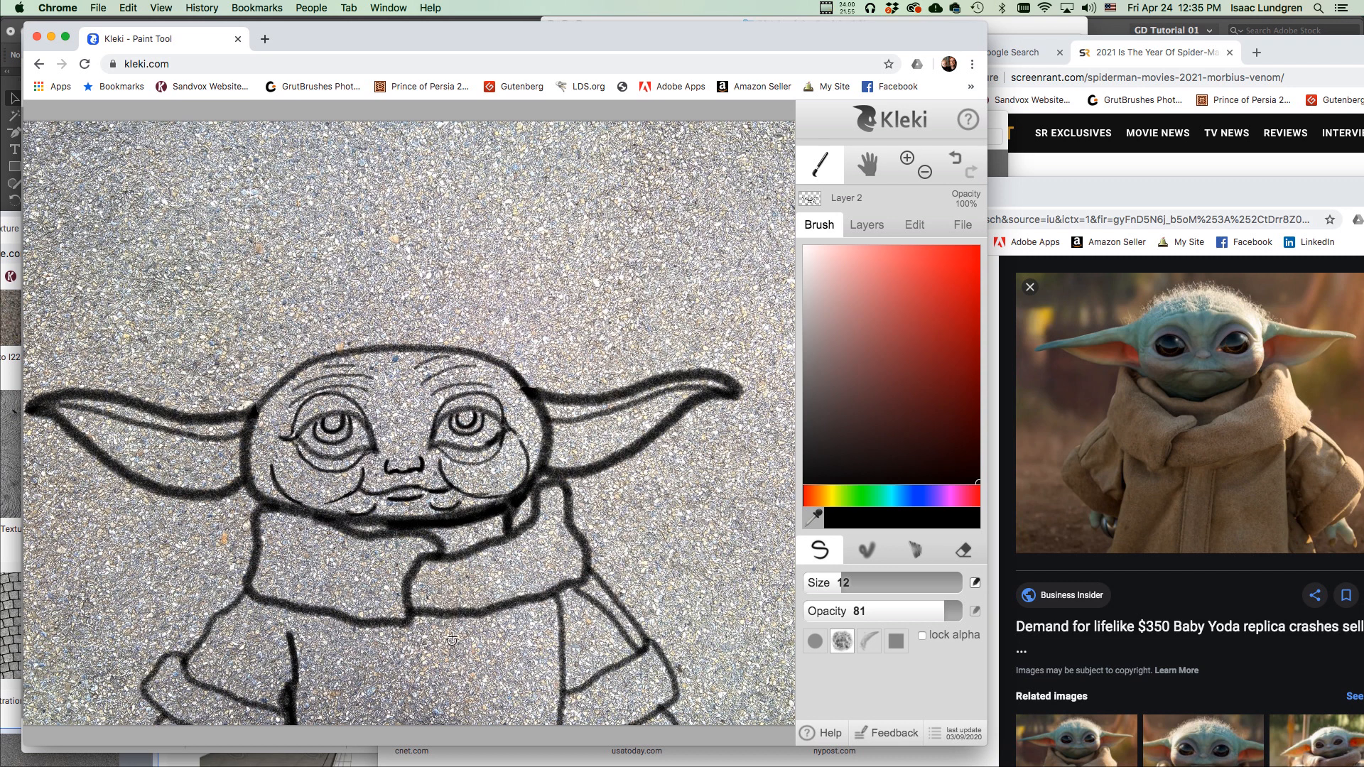
drag(462, 622, 441, 732)
drag(392, 628, 395, 730)
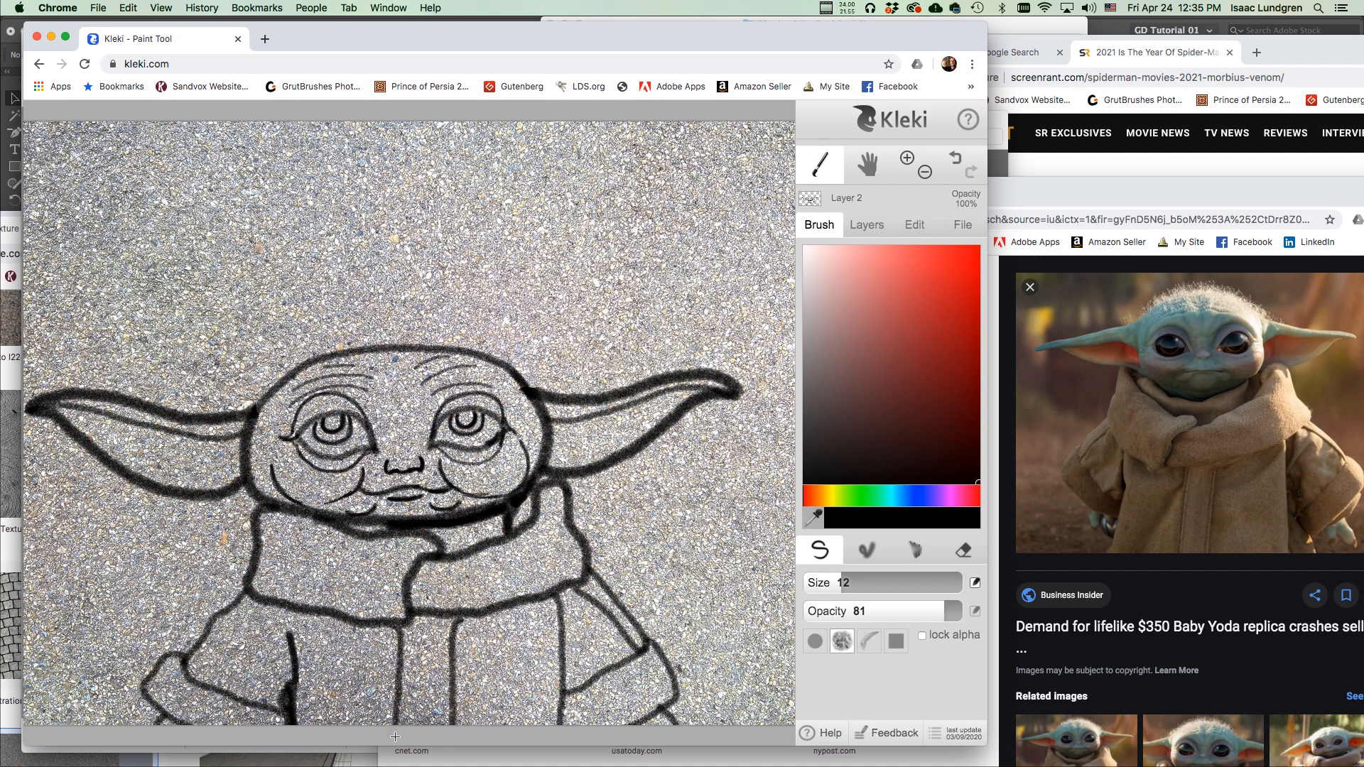
drag(501, 655, 549, 589)
key(minus)
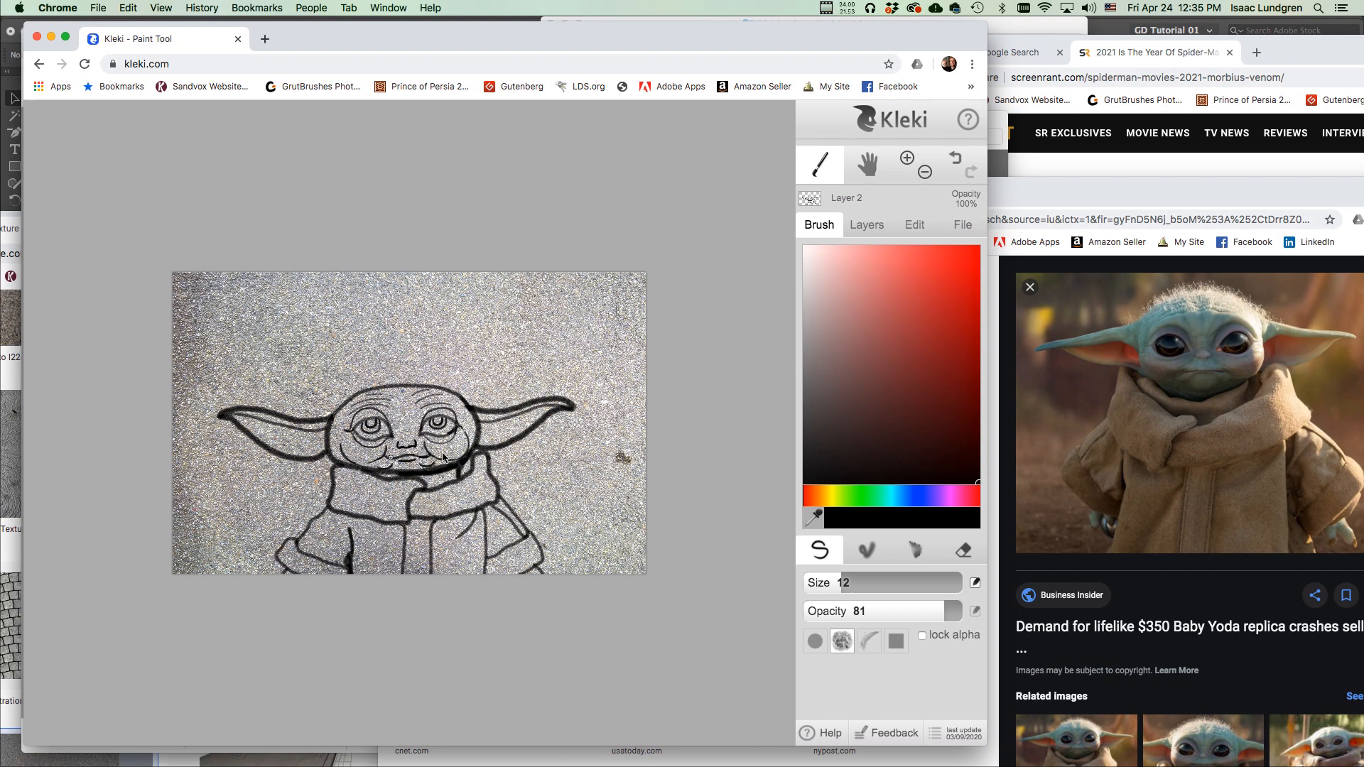
key(plus)
key(plus)
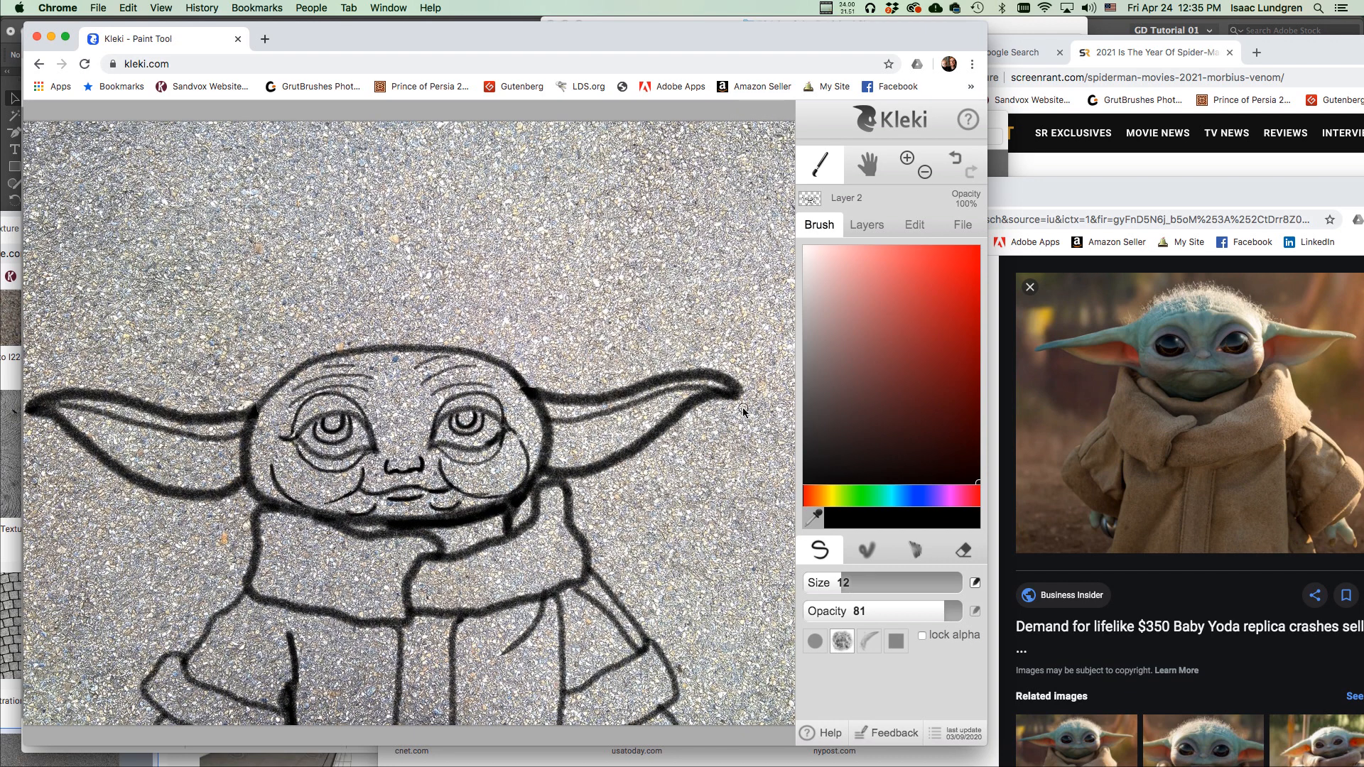
Add a new Layer 3 and move it between line-art Layer 2 and sidewalk Layer 1.
click(868, 226)
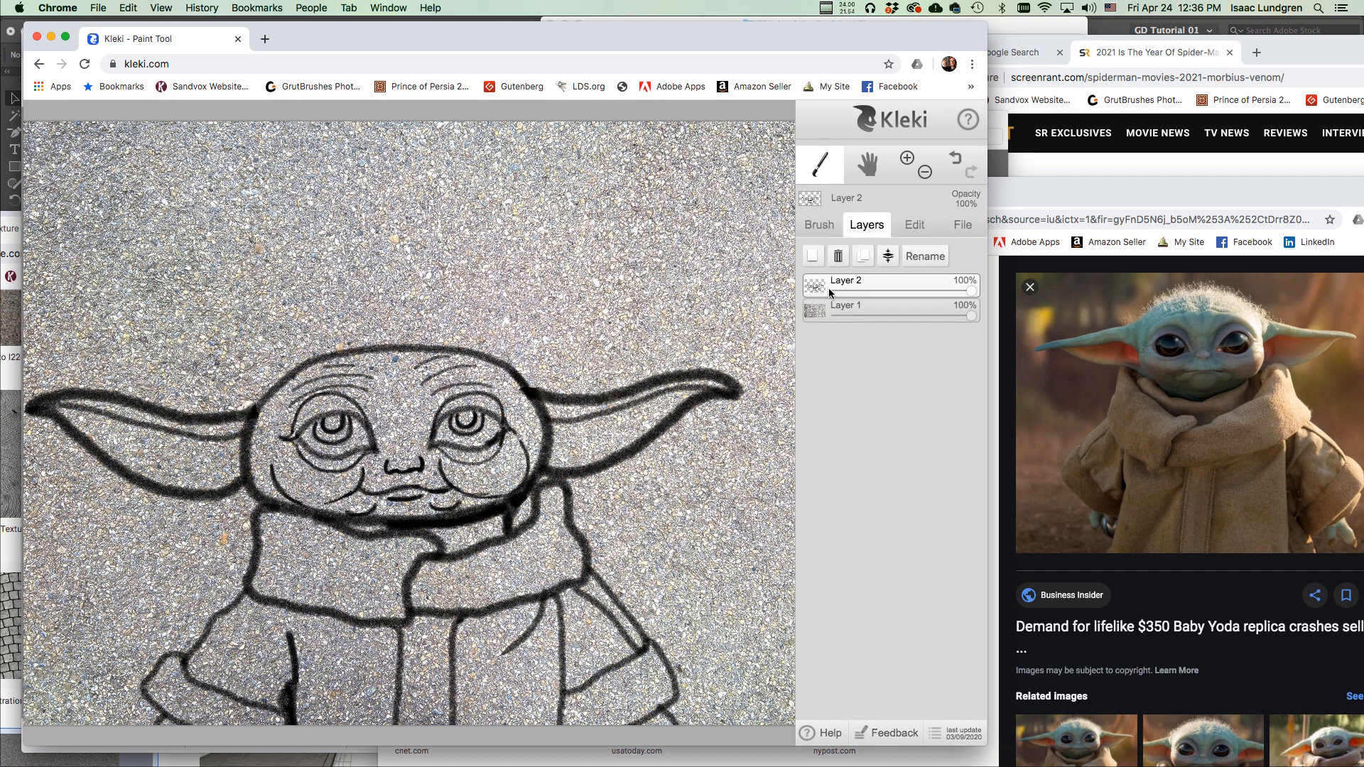
click(861, 306)
mouse_move(971, 315)
mouse_down()
mouse_move(856, 315)
mouse_move(984, 300)
mouse_move(874, 291)
mouse_move(942, 291)
mouse_move(927, 283)
mouse_move(828, 289)
mouse_move(977, 295)
mouse_up()
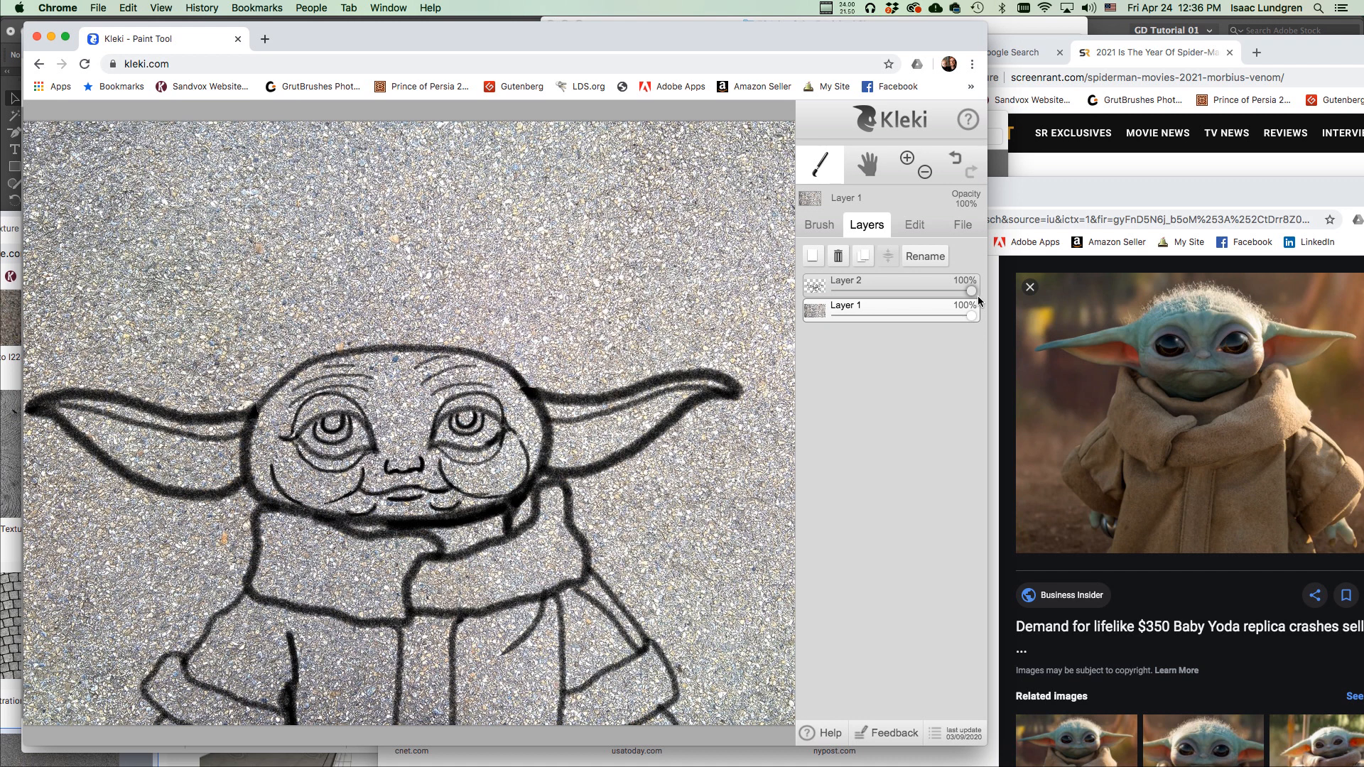
click(880, 284)
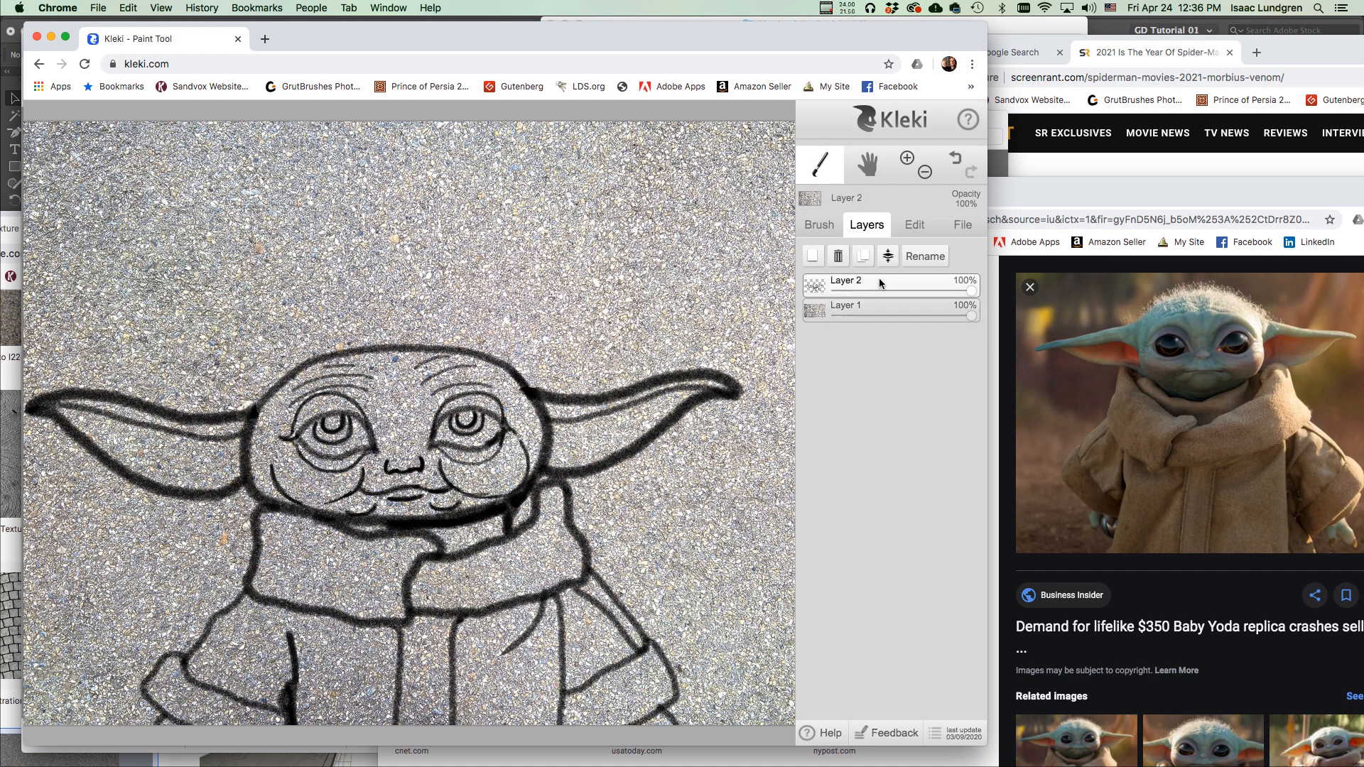
click(812, 259)
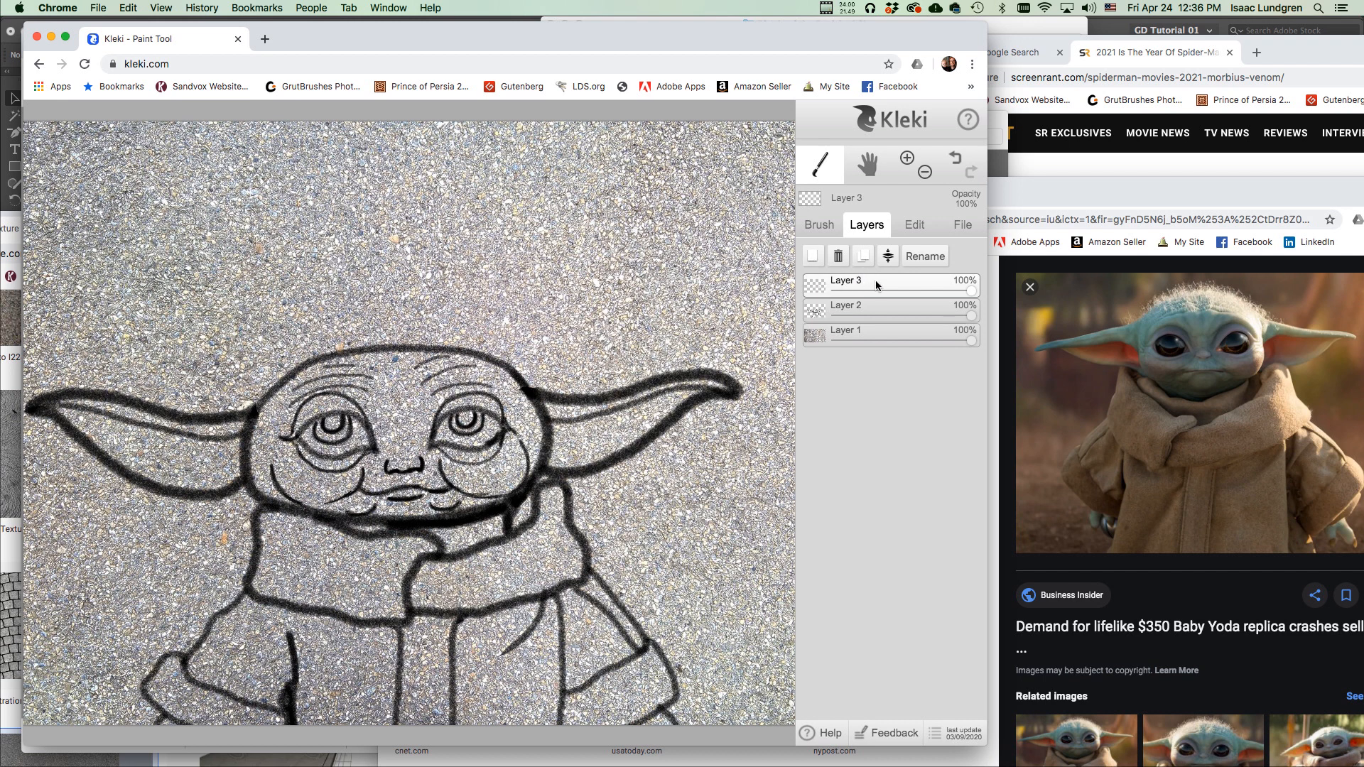
drag(875, 280, 871, 322)
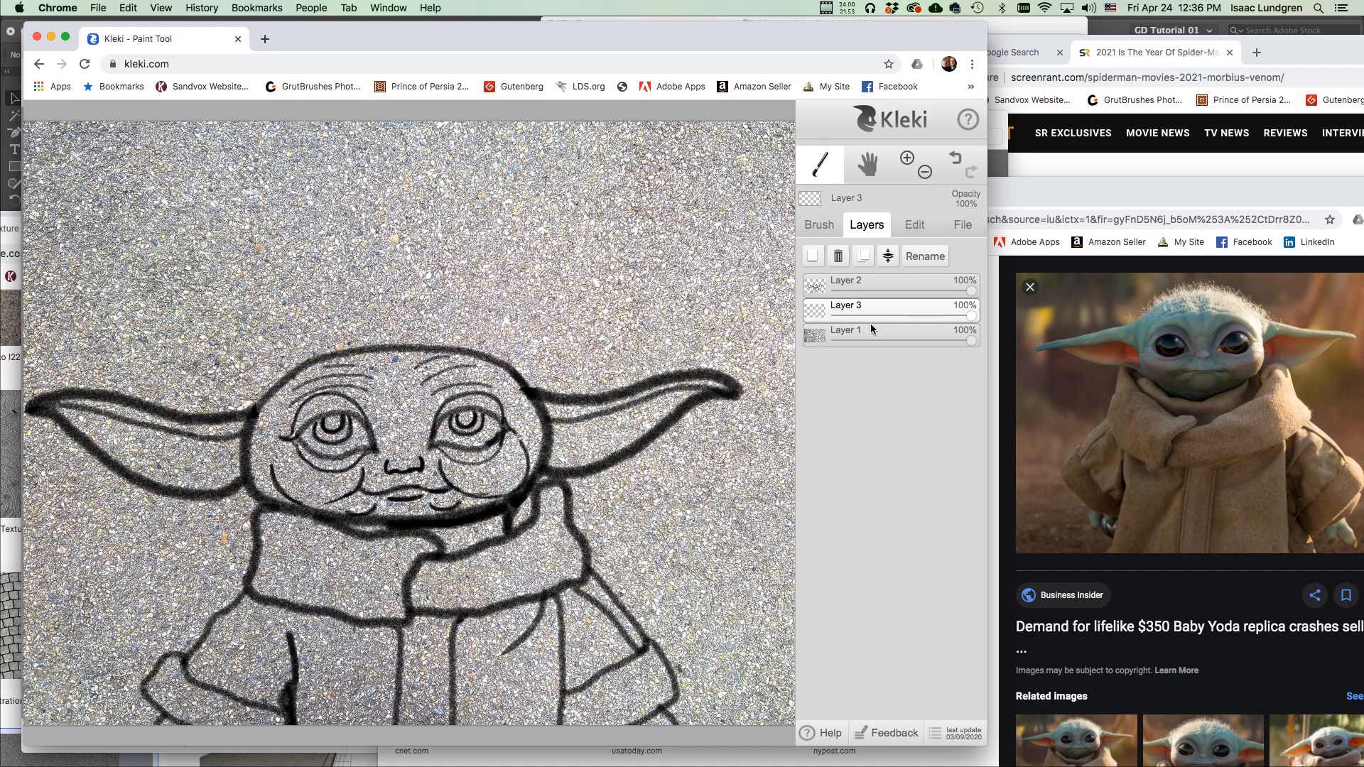
click(870, 331)
click(867, 282)
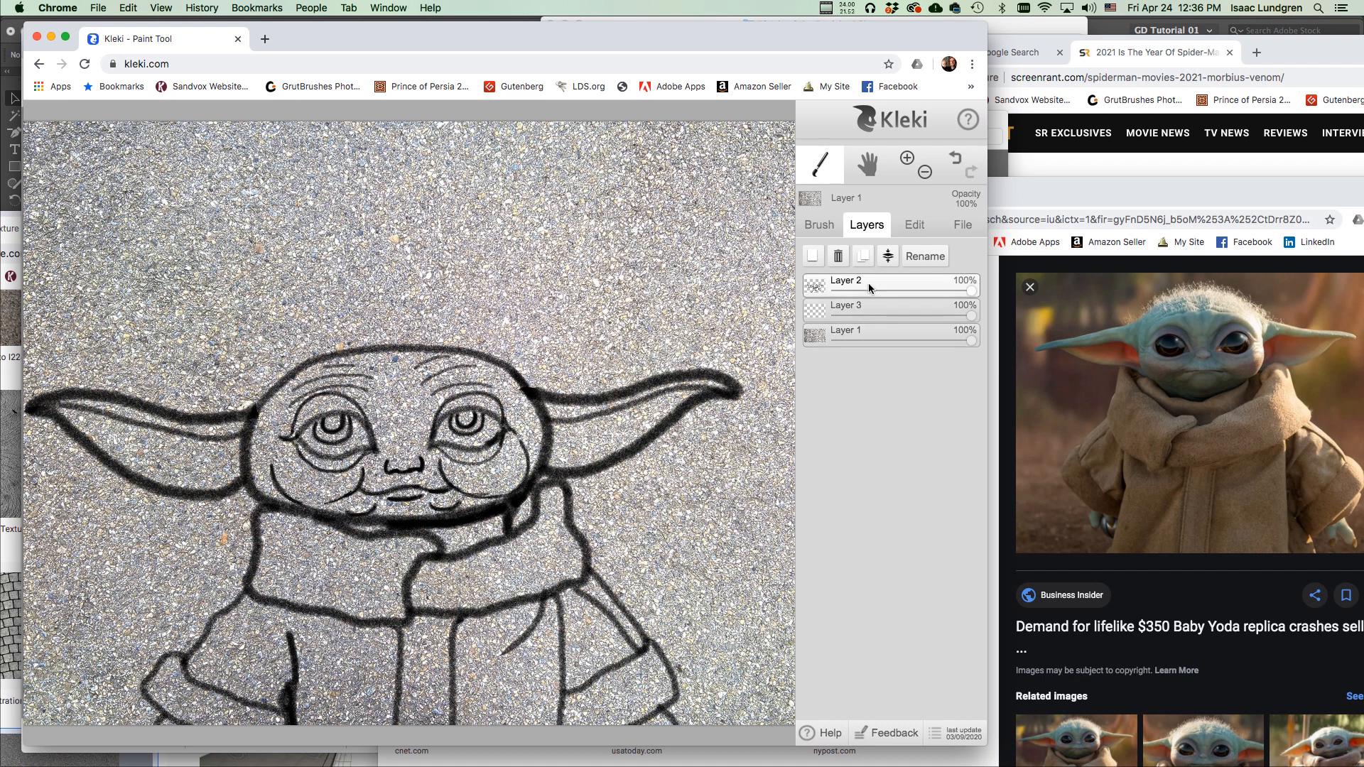
click(871, 305)
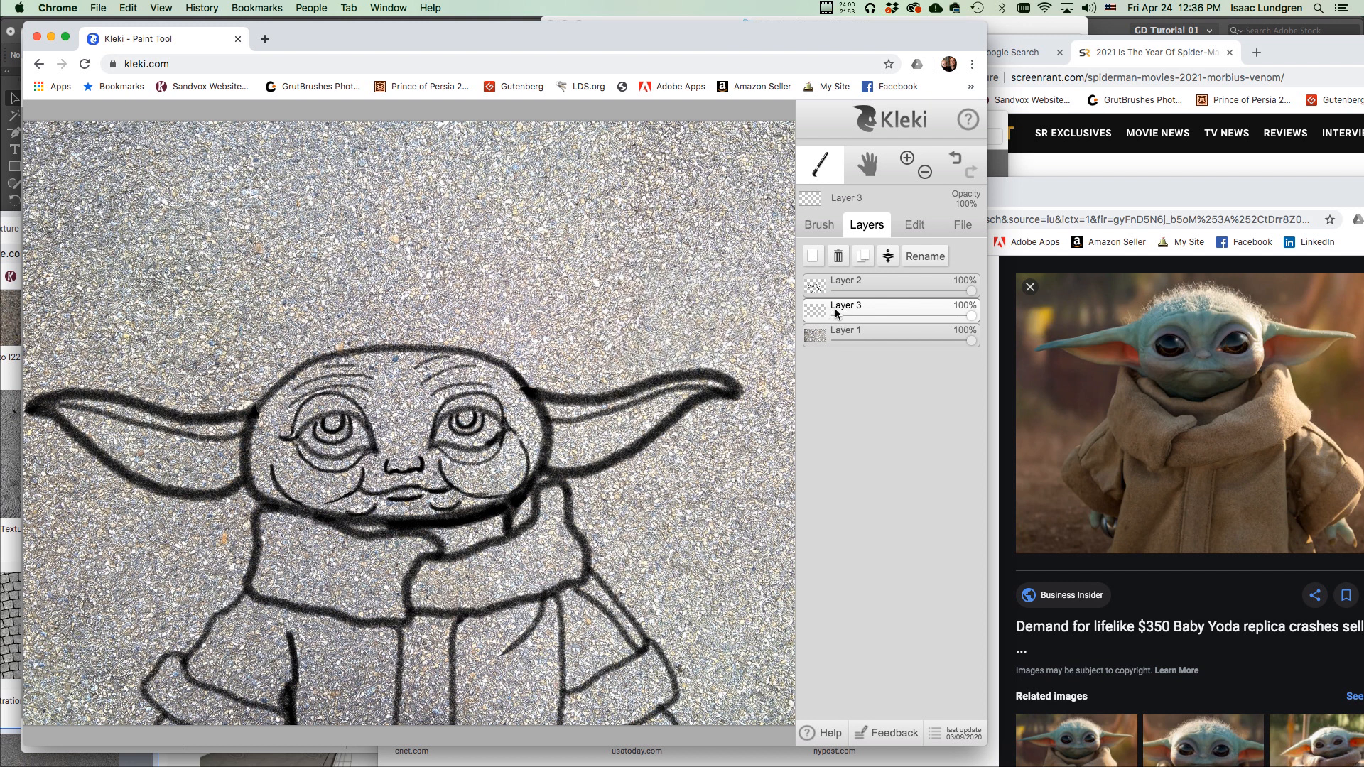
Rename Layer 3 to 'Color' and Layer 2 to 'Line'.
click(929, 259)
text(Color)
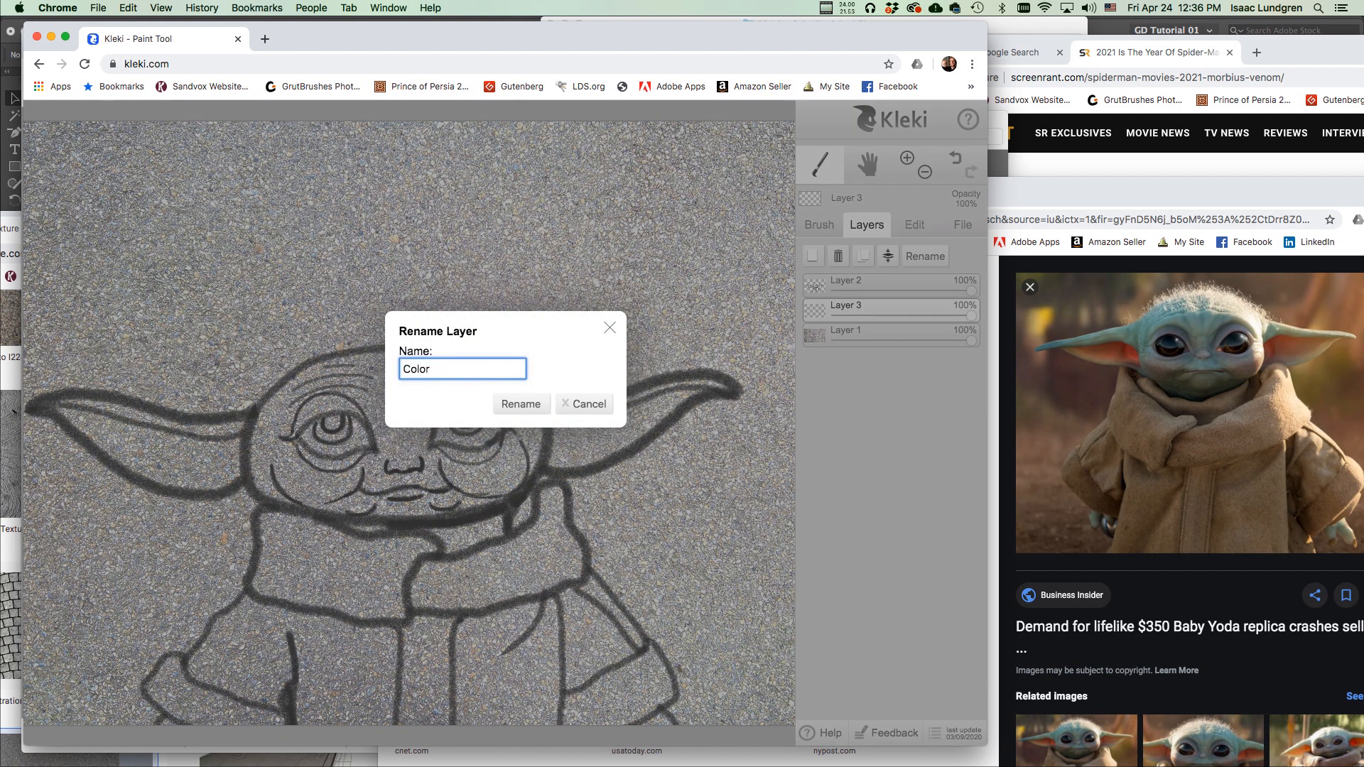
click(526, 402)
click(885, 287)
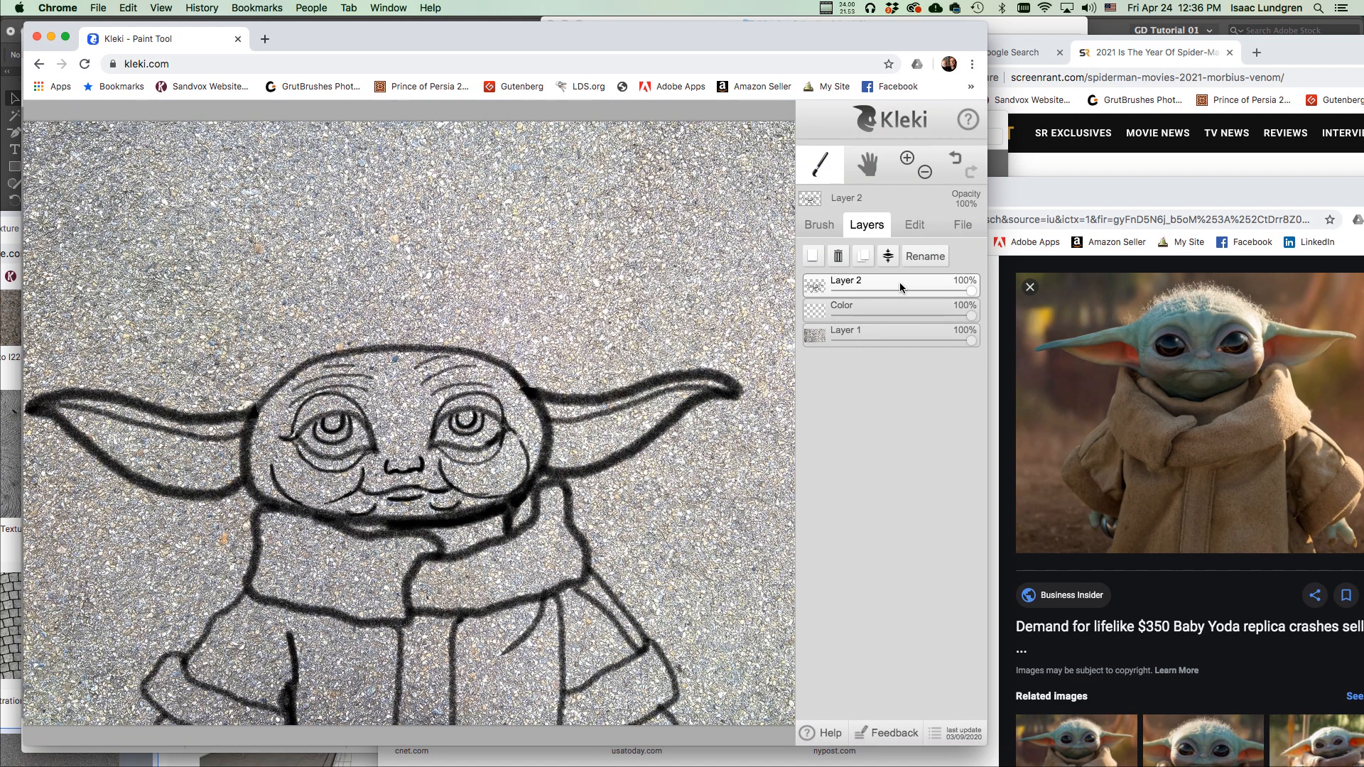
click(926, 257)
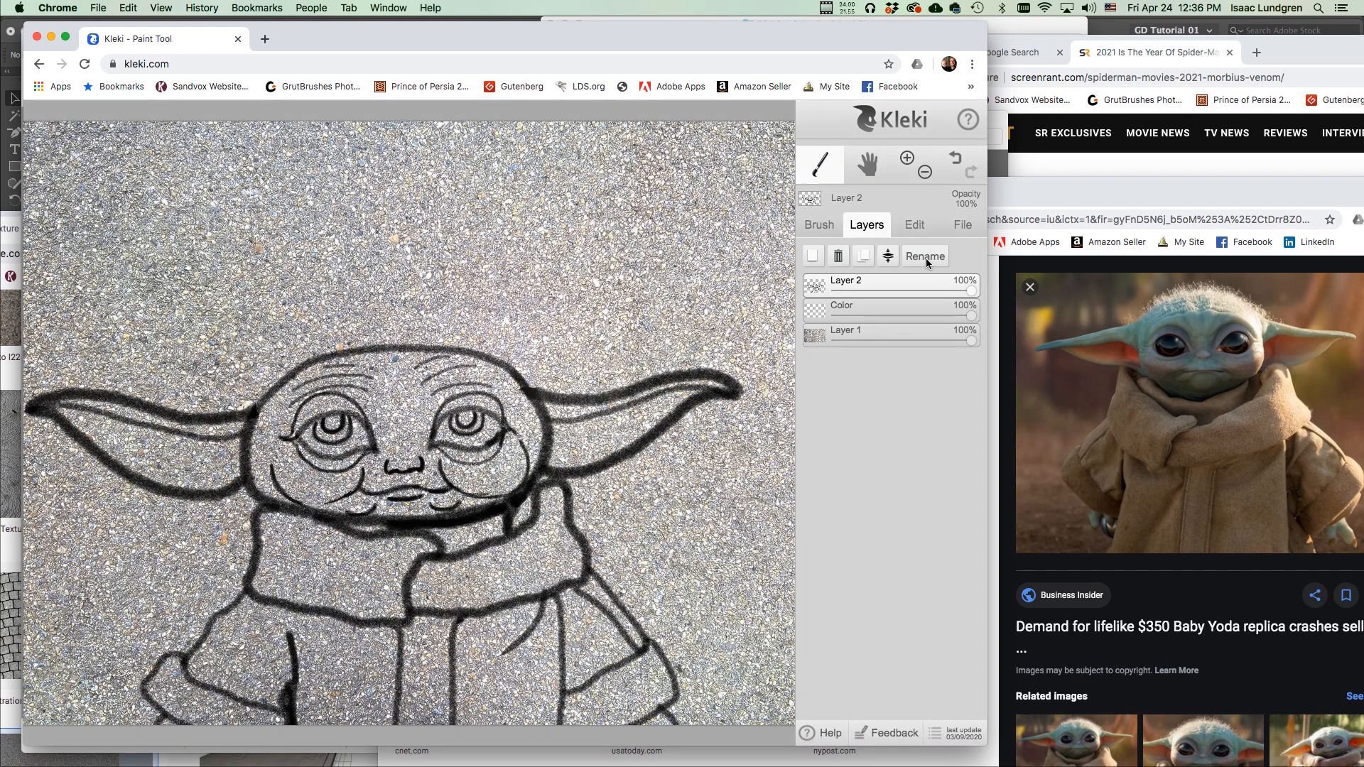
text(Line)
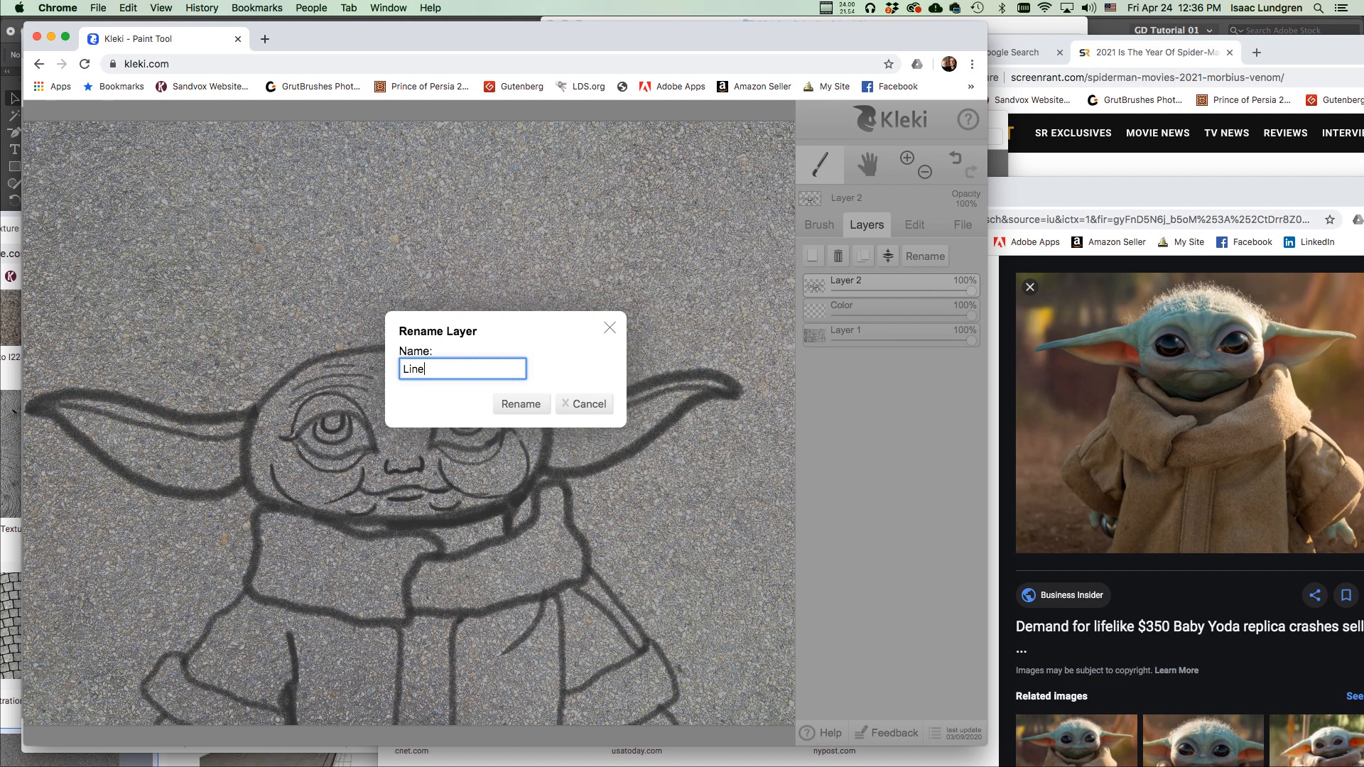
key(Return)
Rename Layer 1 to 'Sidewalk', then add and delete an extra Layer 4.
click(889, 330)
click(916, 262)
text(Sidewalk)
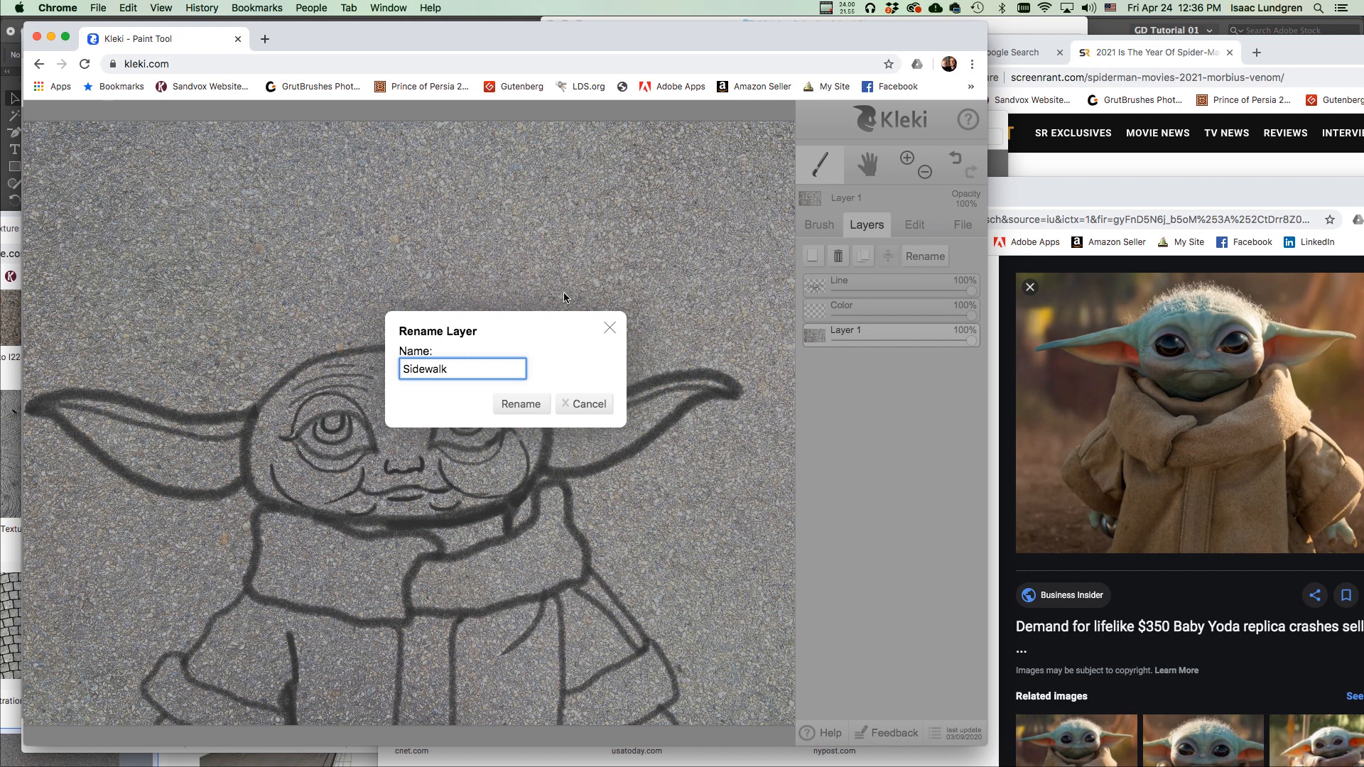
click(510, 404)
click(902, 306)
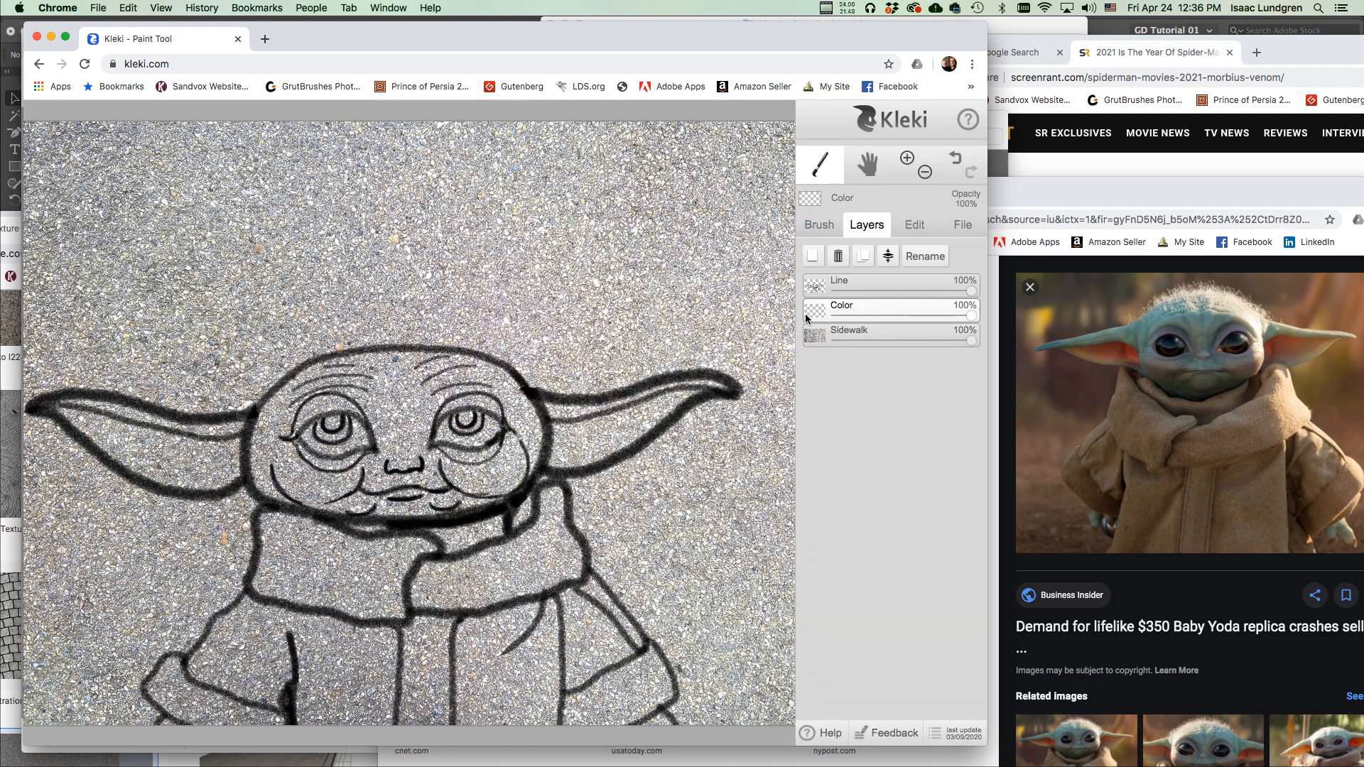
click(815, 257)
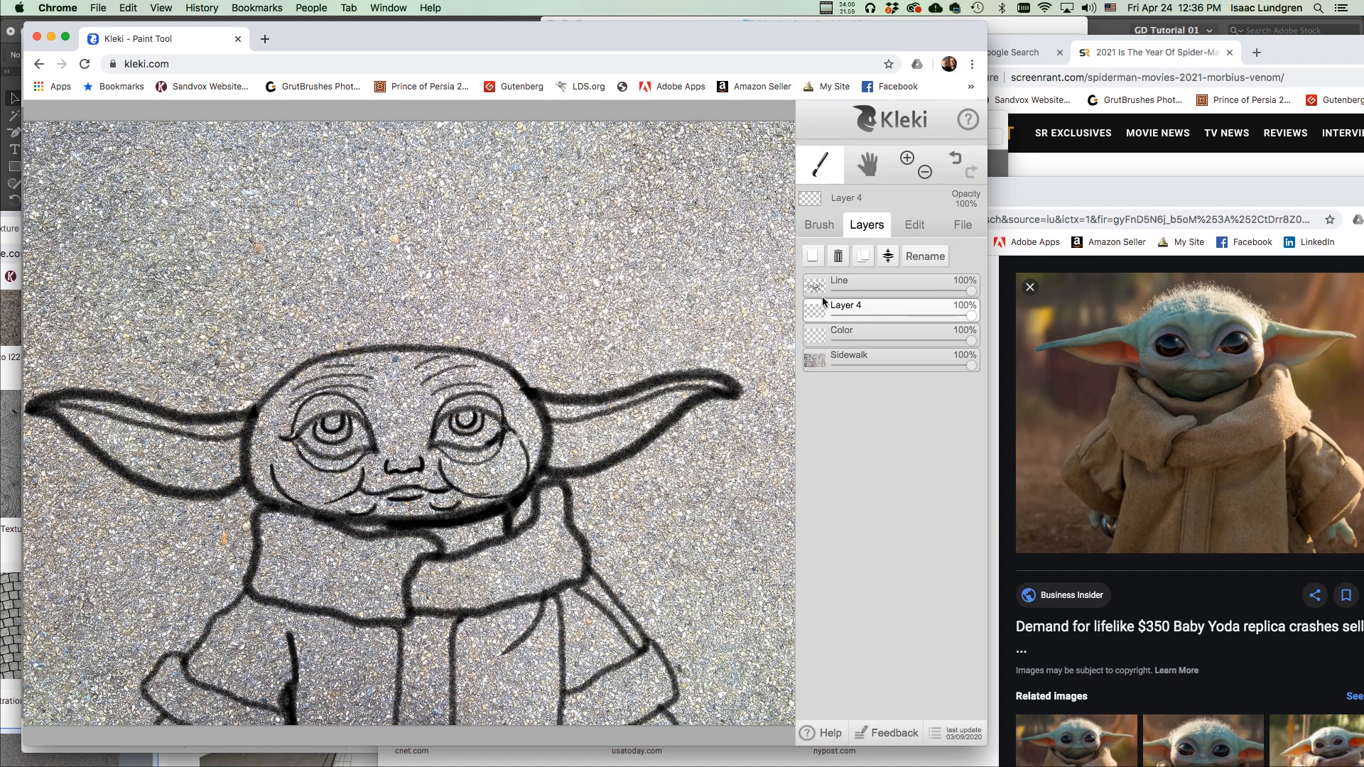
click(838, 258)
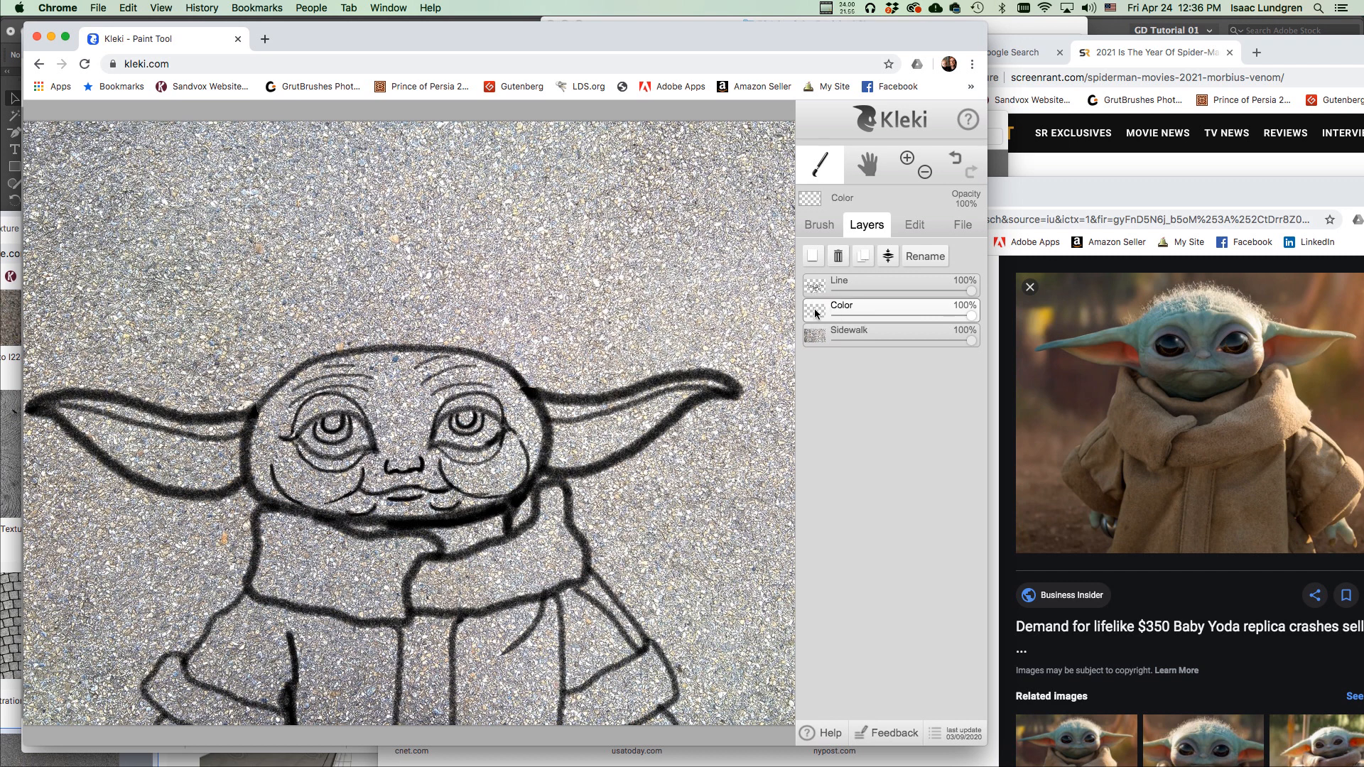
Set the brush to size 44, opacity 8, and a light teal colour for the skin.
click(819, 227)
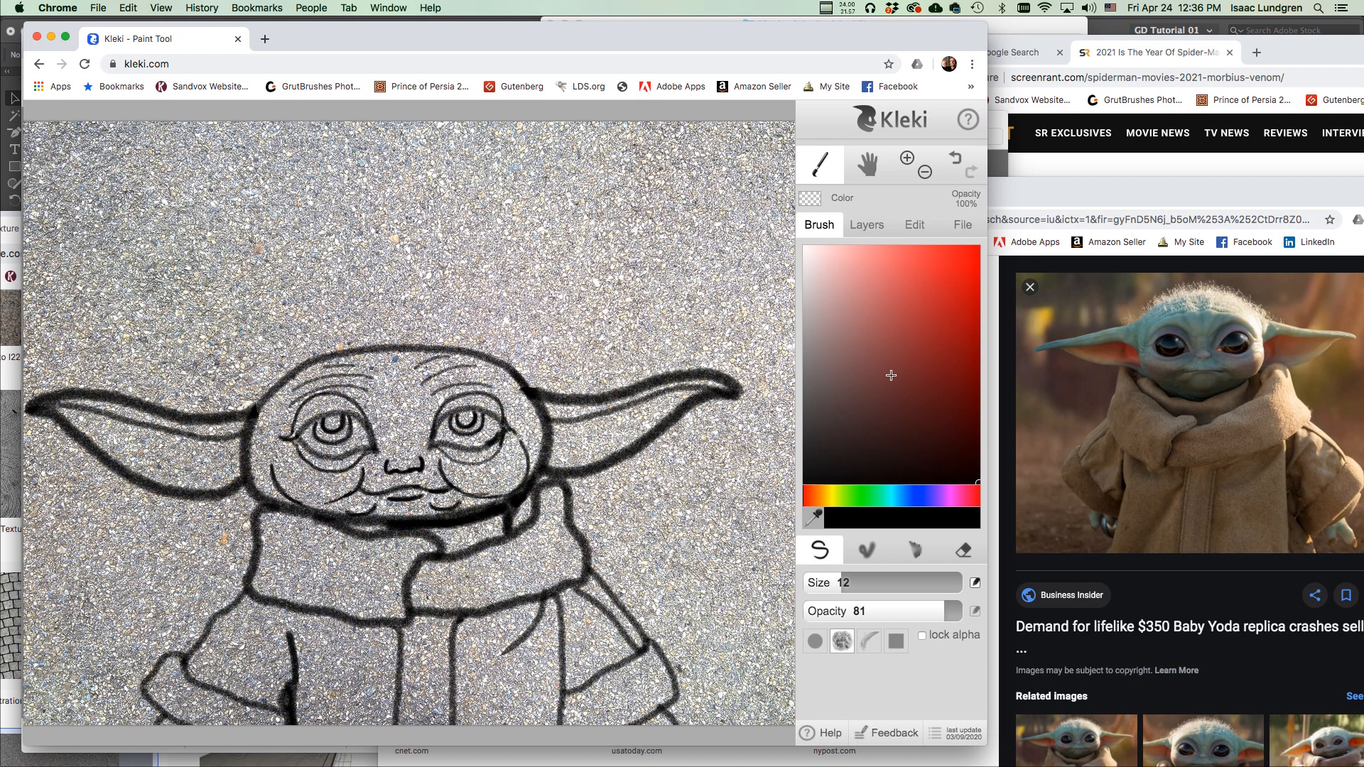
drag(846, 583, 877, 590)
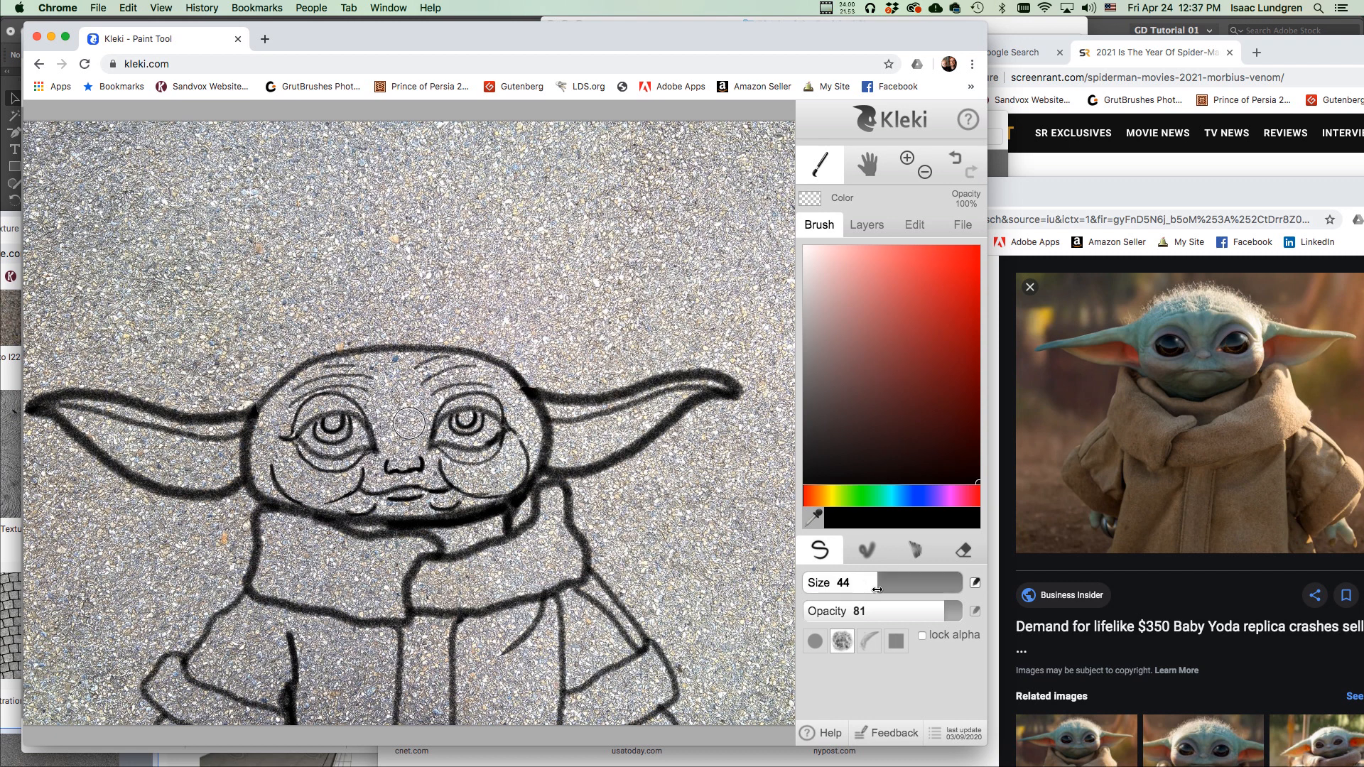
drag(920, 615, 841, 623)
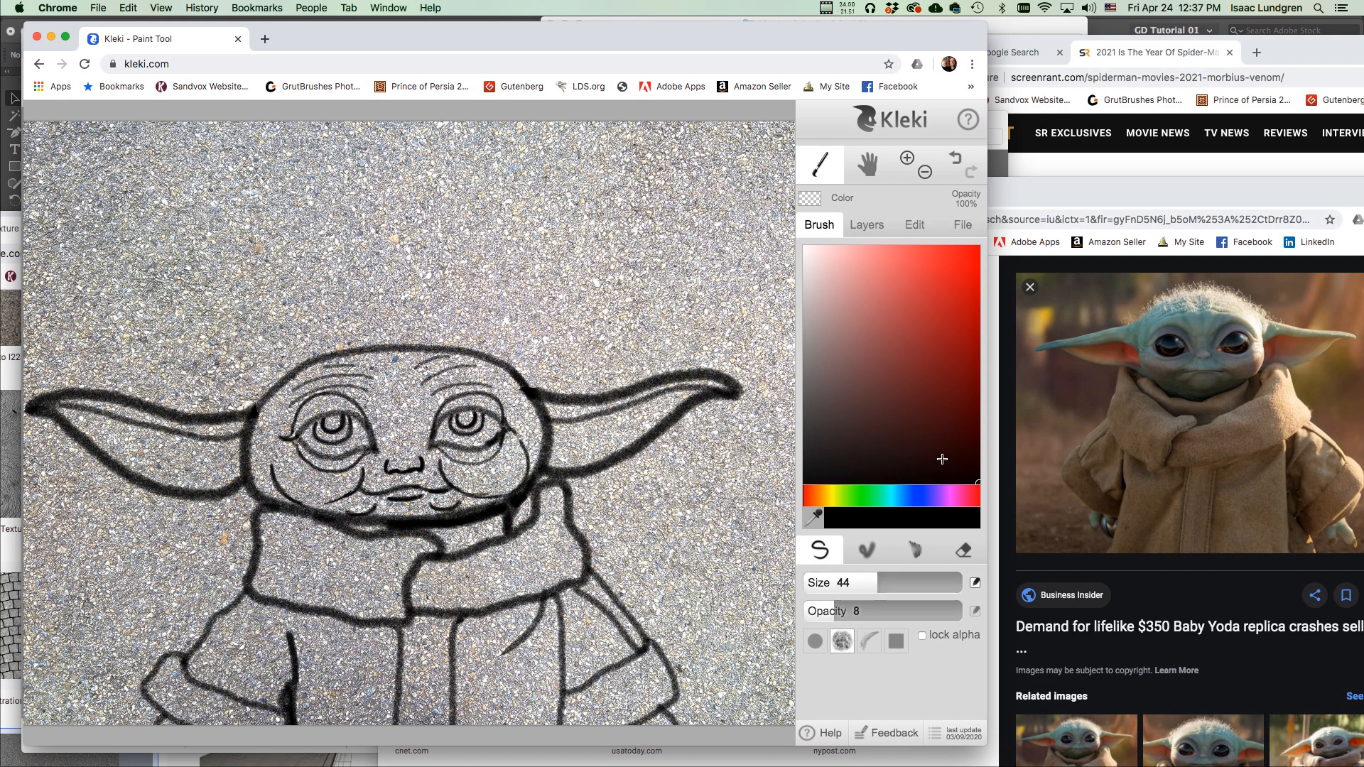
drag(899, 500, 894, 503)
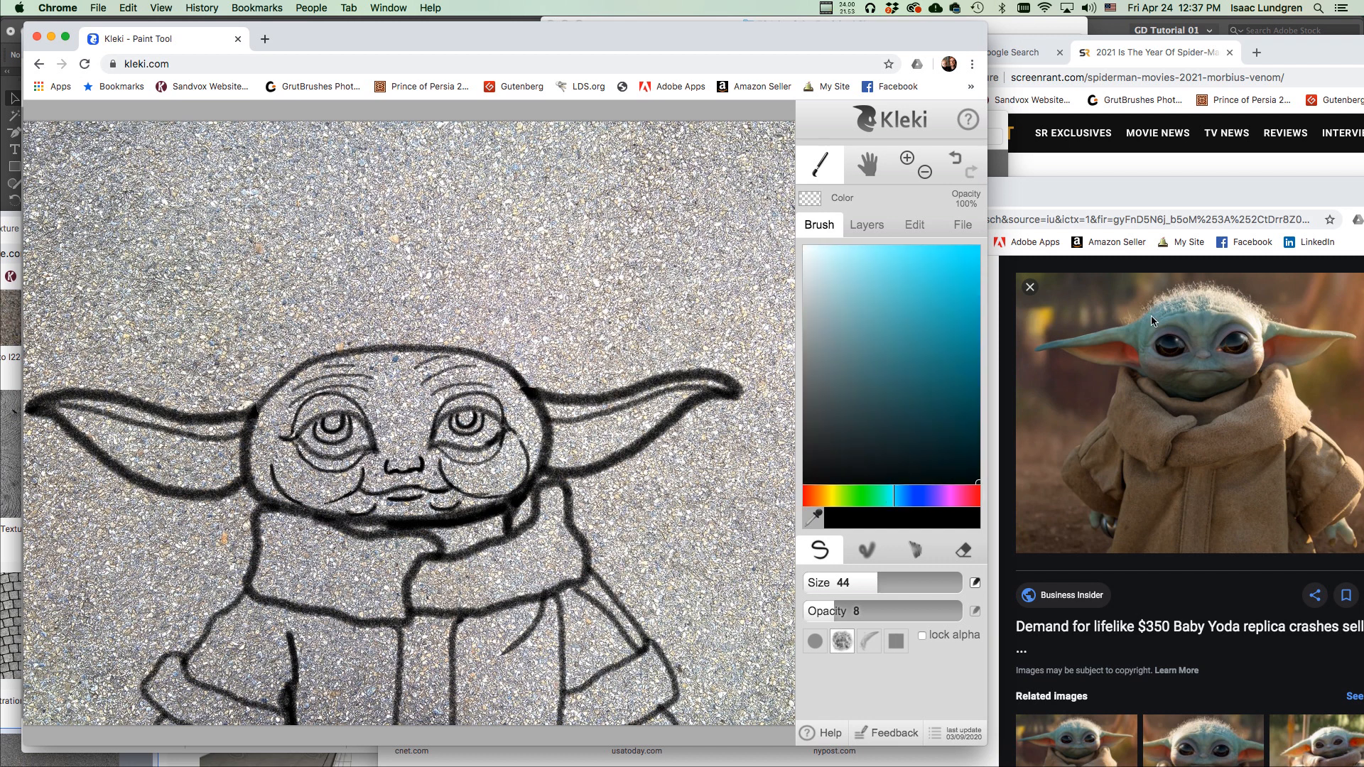
drag(893, 495, 882, 502)
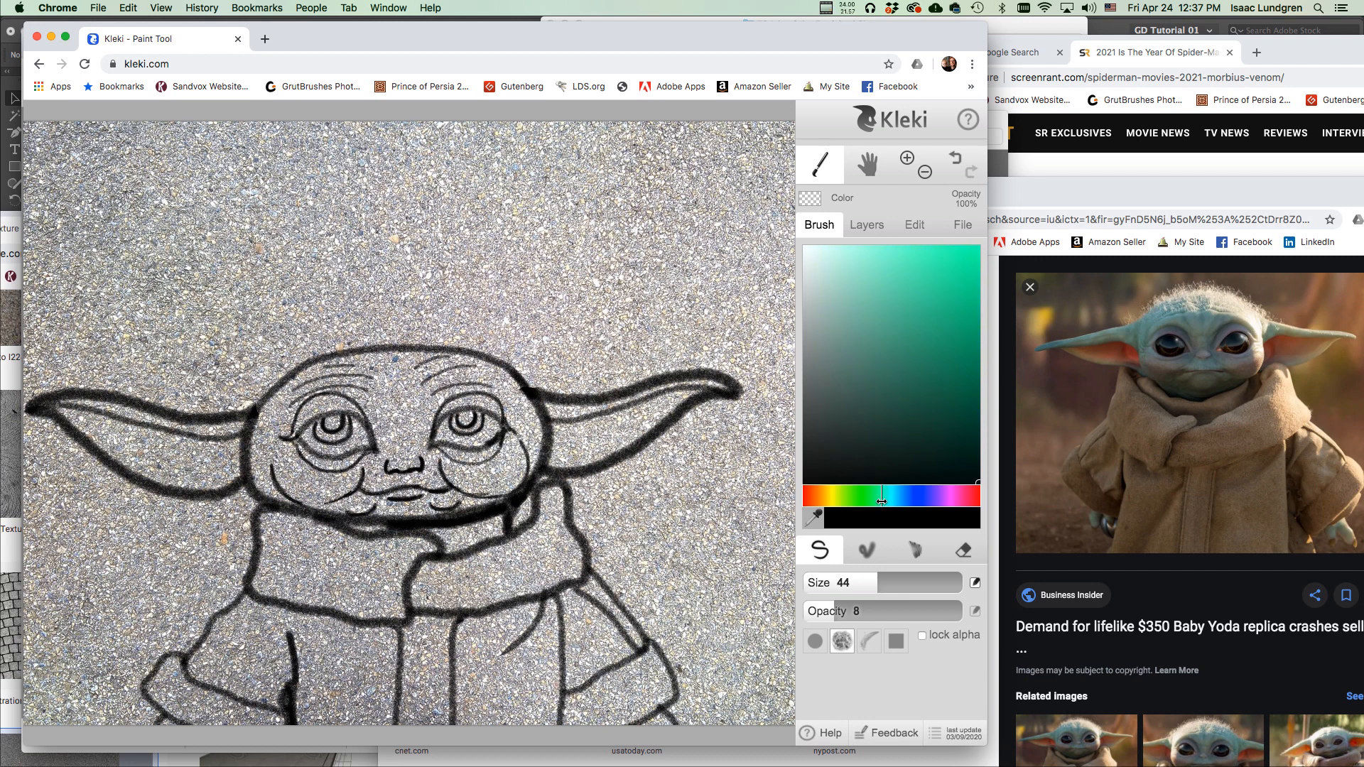
drag(907, 348, 893, 298)
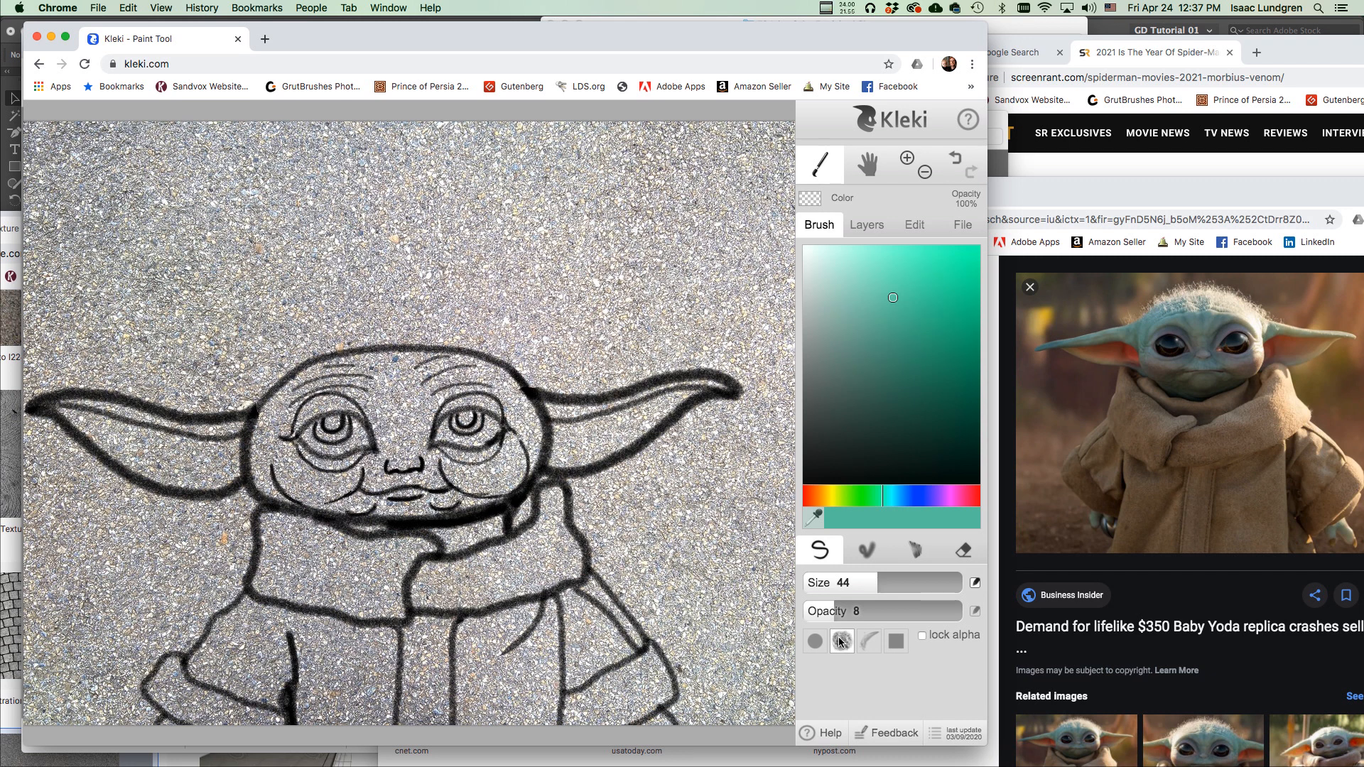
Paint soft teal over Baby Yoda's lower face, chin and left ear.
mouse_move(419, 481)
mouse_down()
mouse_move(512, 484)
mouse_move(468, 464)
mouse_move(390, 497)
mouse_move(417, 453)
mouse_move(329, 478)
mouse_move(310, 501)
mouse_move(262, 421)
mouse_move(284, 466)
mouse_move(343, 478)
mouse_move(389, 462)
mouse_move(291, 459)
mouse_move(377, 452)
mouse_move(397, 404)
mouse_move(313, 400)
mouse_move(317, 390)
mouse_move(275, 425)
mouse_move(381, 405)
mouse_move(334, 393)
mouse_move(329, 375)
mouse_move(277, 395)
mouse_move(362, 377)
mouse_move(411, 404)
mouse_move(397, 456)
mouse_move(463, 386)
mouse_move(396, 395)
mouse_move(404, 363)
mouse_move(476, 365)
mouse_move(469, 392)
mouse_move(480, 388)
mouse_move(433, 408)
mouse_move(408, 442)
mouse_move(437, 402)
mouse_move(463, 394)
mouse_move(513, 408)
mouse_move(496, 456)
mouse_move(477, 456)
mouse_move(530, 440)
mouse_move(500, 469)
mouse_move(404, 503)
mouse_move(519, 491)
mouse_move(537, 444)
mouse_move(484, 366)
mouse_move(539, 446)
mouse_move(612, 457)
mouse_move(530, 409)
mouse_move(599, 439)
mouse_move(646, 418)
mouse_move(609, 416)
mouse_move(684, 406)
mouse_move(679, 395)
mouse_move(615, 413)
mouse_up()
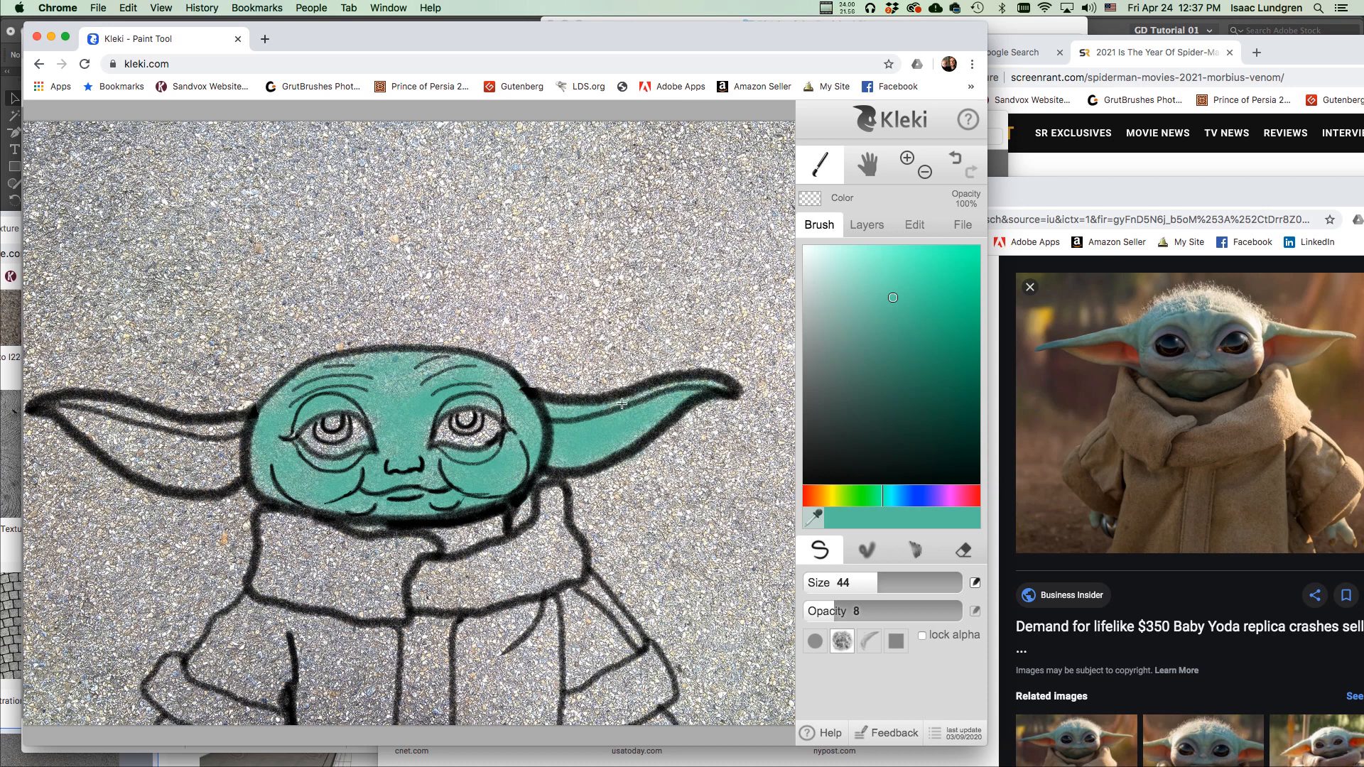
mouse_move(530, 455)
mouse_down()
mouse_move(490, 523)
mouse_move(477, 529)
mouse_move(499, 515)
mouse_move(432, 543)
mouse_up()
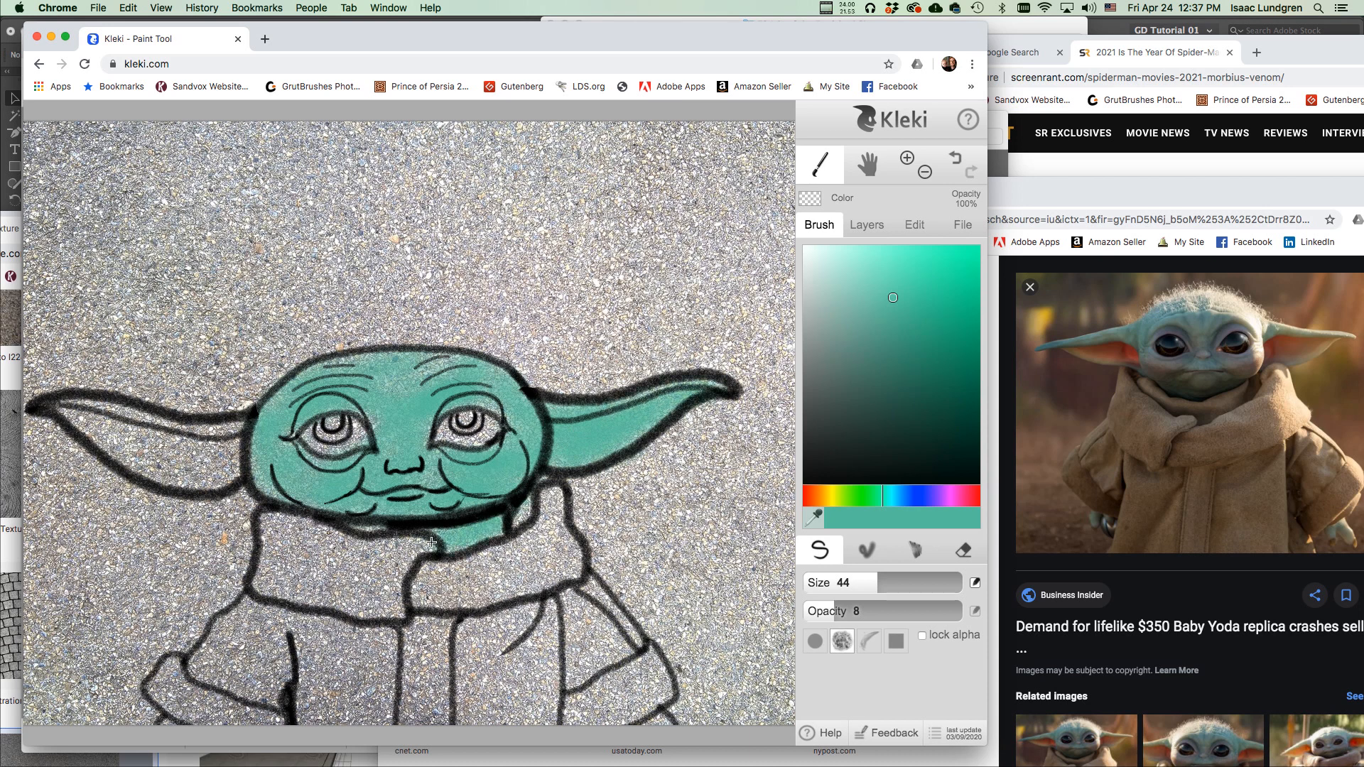
mouse_move(241, 460)
mouse_down()
mouse_move(213, 434)
mouse_move(168, 455)
mouse_move(180, 486)
mouse_move(170, 483)
mouse_move(217, 468)
mouse_move(249, 431)
mouse_move(208, 421)
mouse_move(118, 458)
mouse_move(140, 454)
mouse_move(70, 409)
mouse_up()
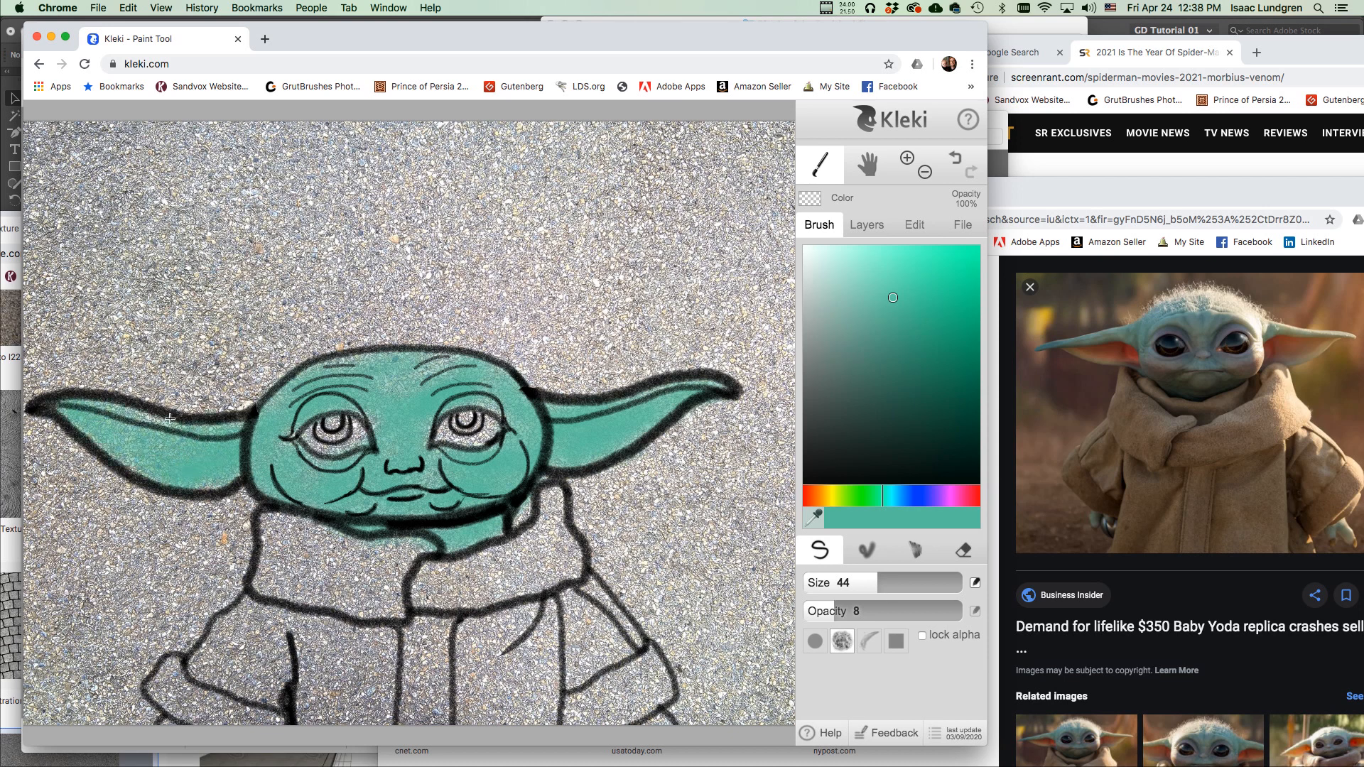
mouse_move(233, 457)
mouse_down()
mouse_move(174, 487)
mouse_move(248, 463)
mouse_up()
Change the paint colour to a light pink.
click(970, 498)
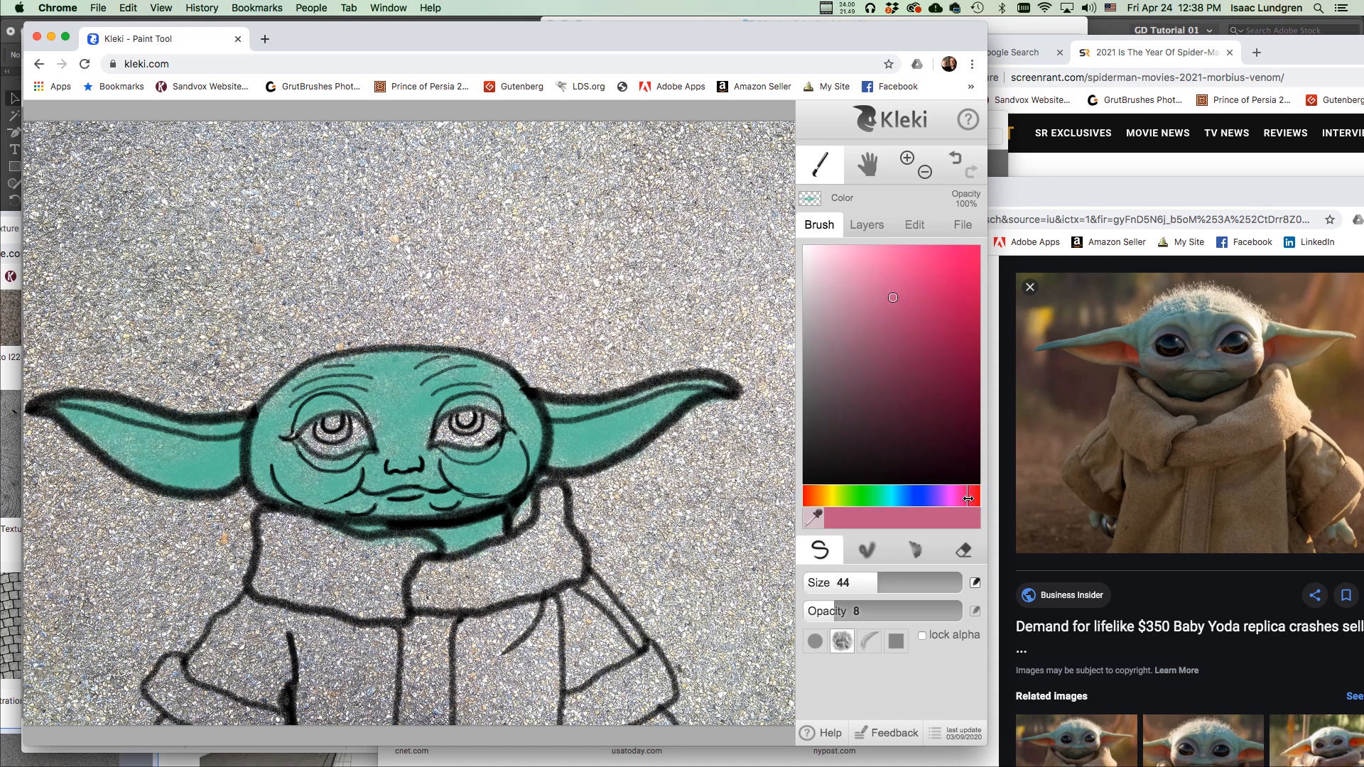
drag(972, 500, 973, 500)
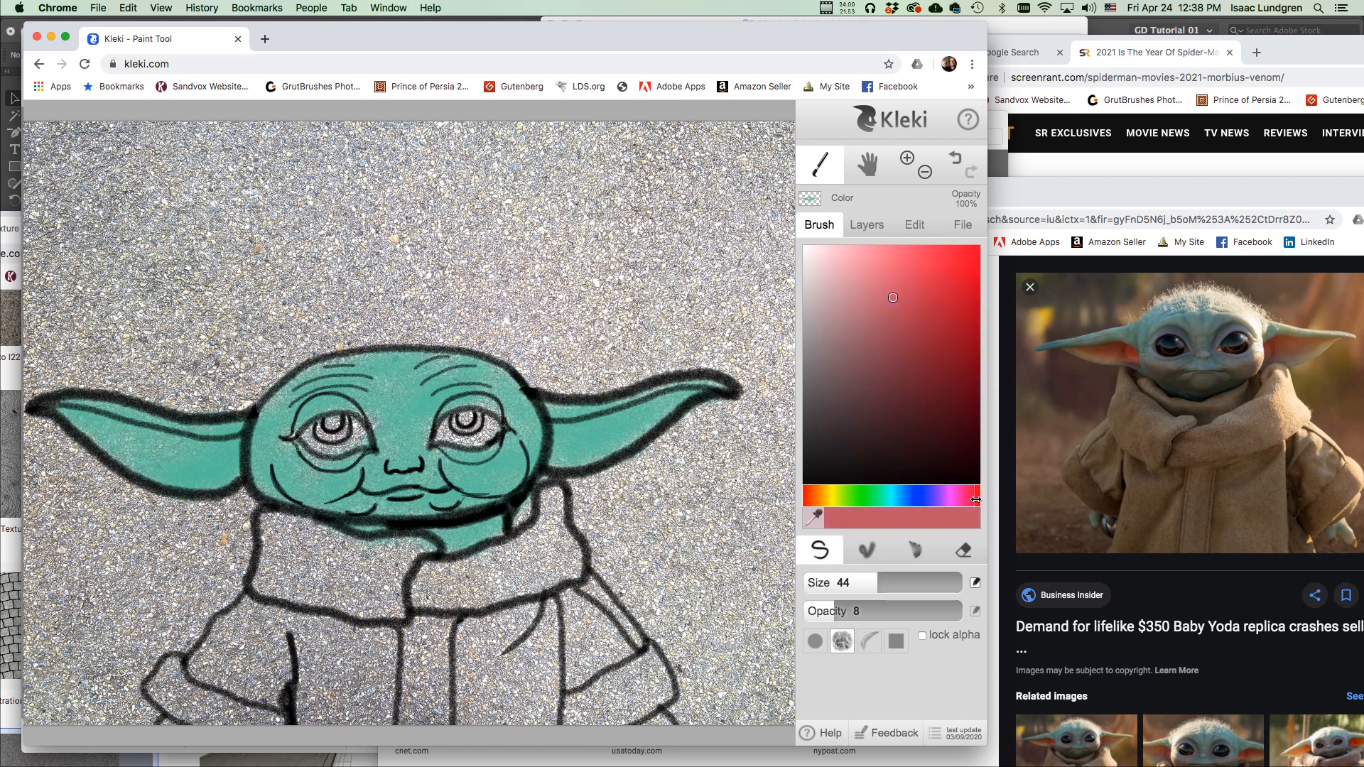
drag(893, 301, 881, 269)
Add pink blush to the right cheek, undoing one stray mark.
drag(494, 469, 500, 476)
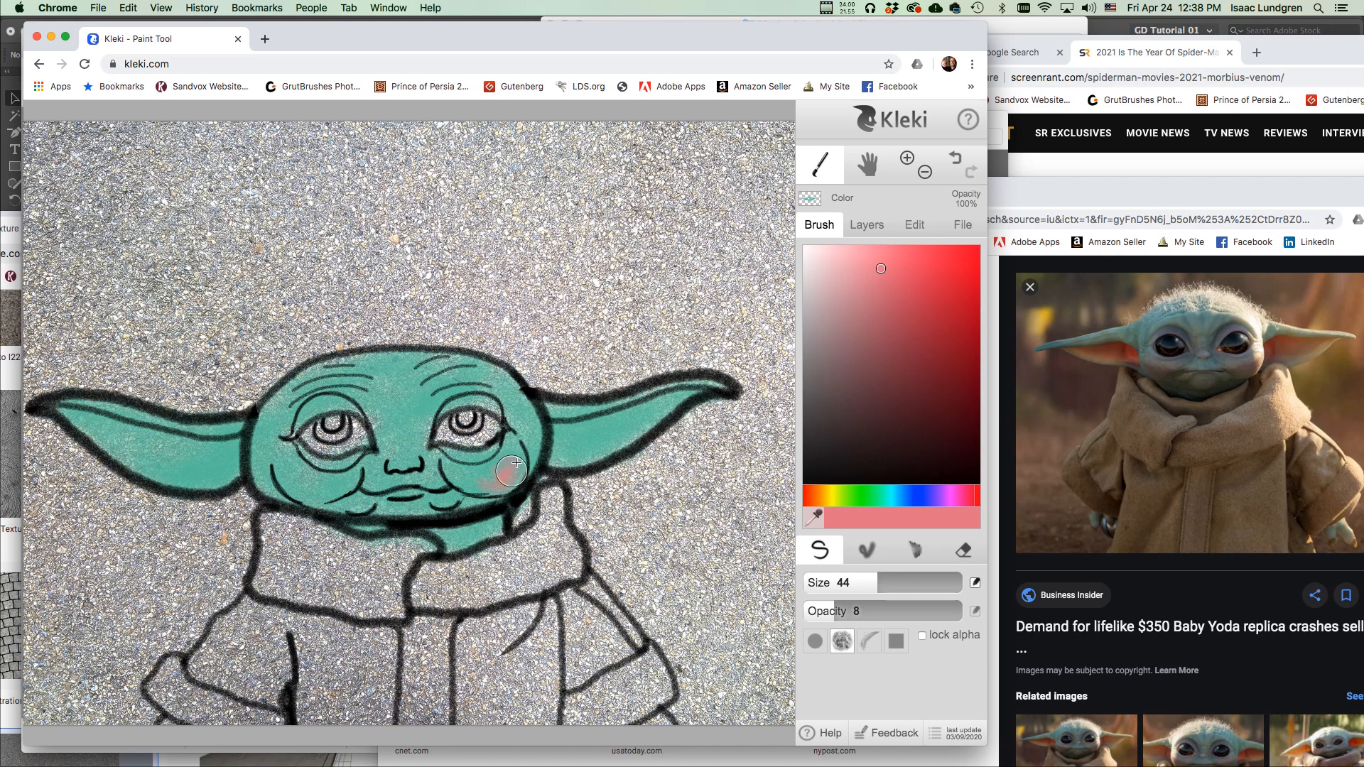
key(ctrl+z)
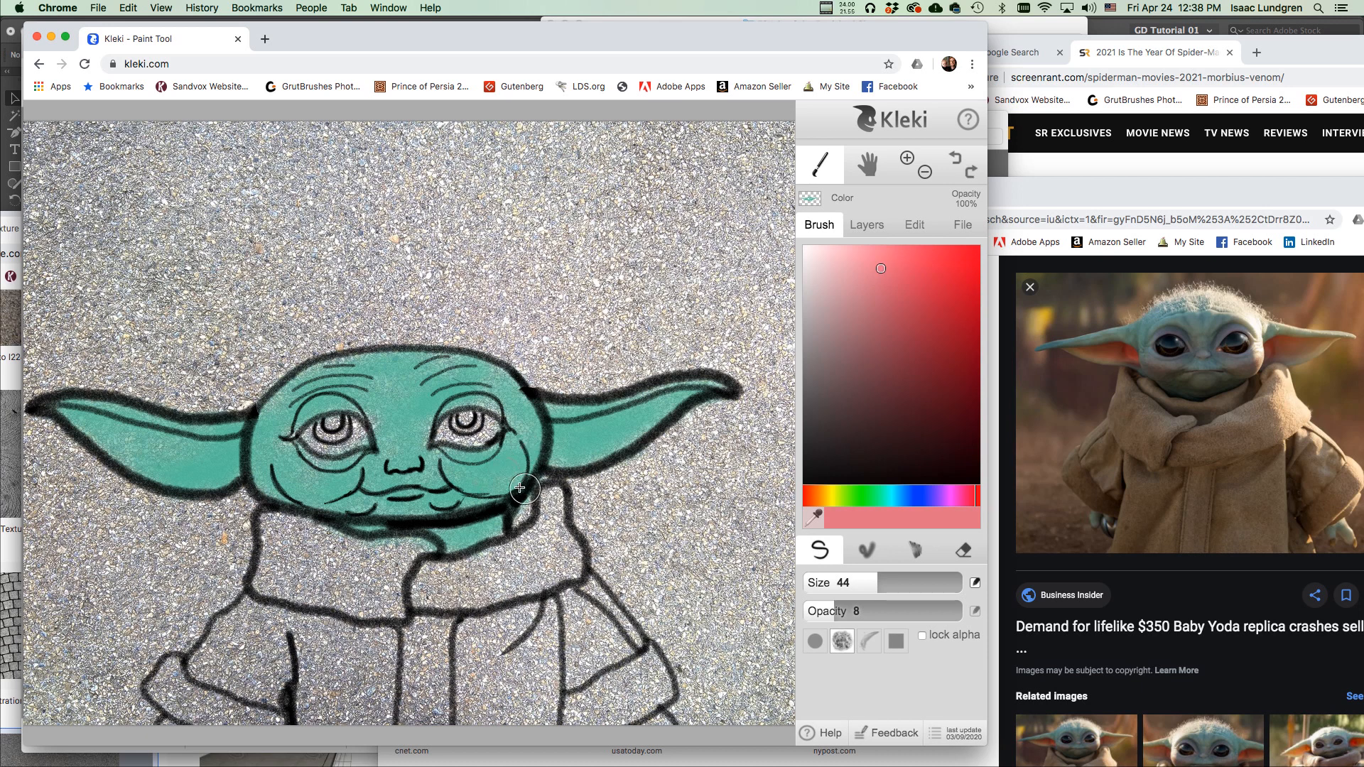
mouse_move(491, 484)
mouse_down()
mouse_move(517, 455)
mouse_move(489, 481)
mouse_move(513, 450)
mouse_move(480, 488)
mouse_up()
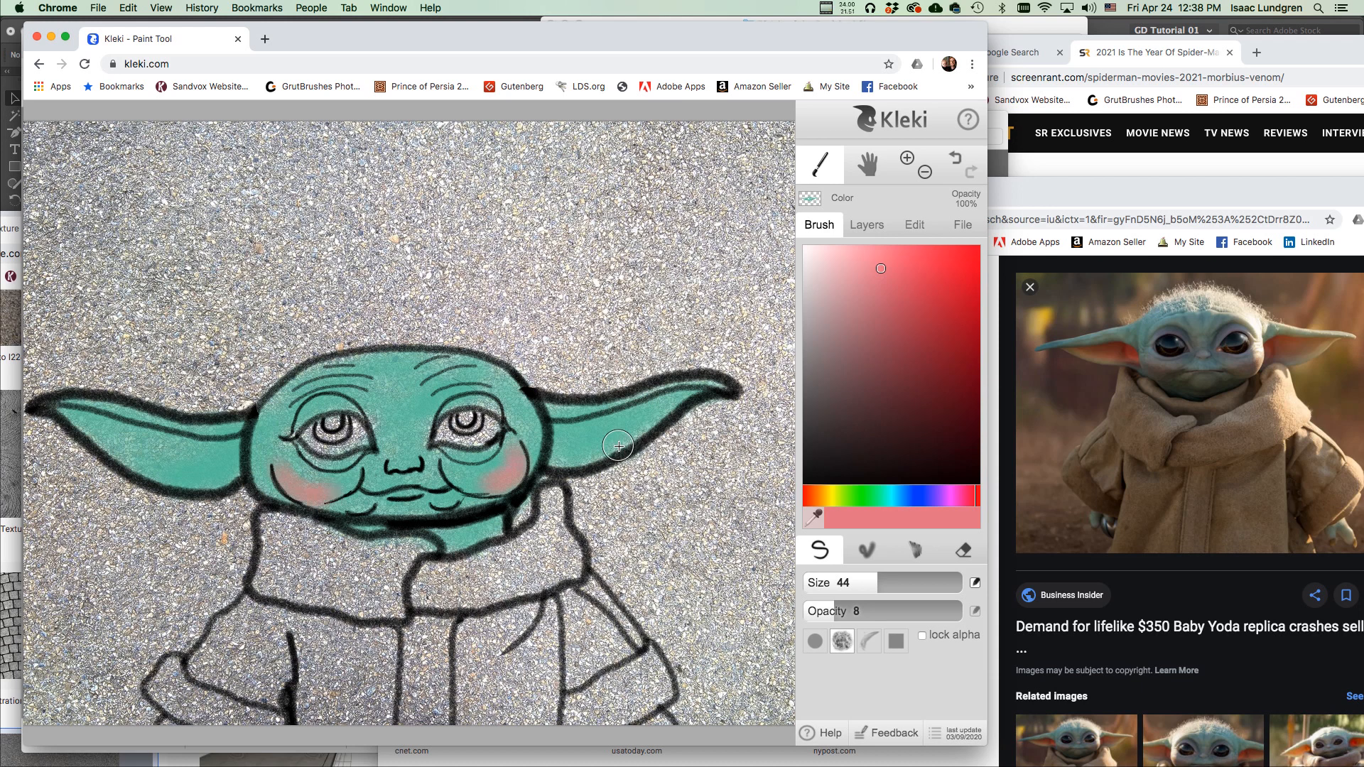
Paint pink inside both ears, then switch the colour to near-white.
mouse_move(577, 442)
mouse_down()
mouse_move(555, 460)
mouse_move(555, 426)
mouse_move(647, 403)
mouse_up()
drag(581, 444, 682, 387)
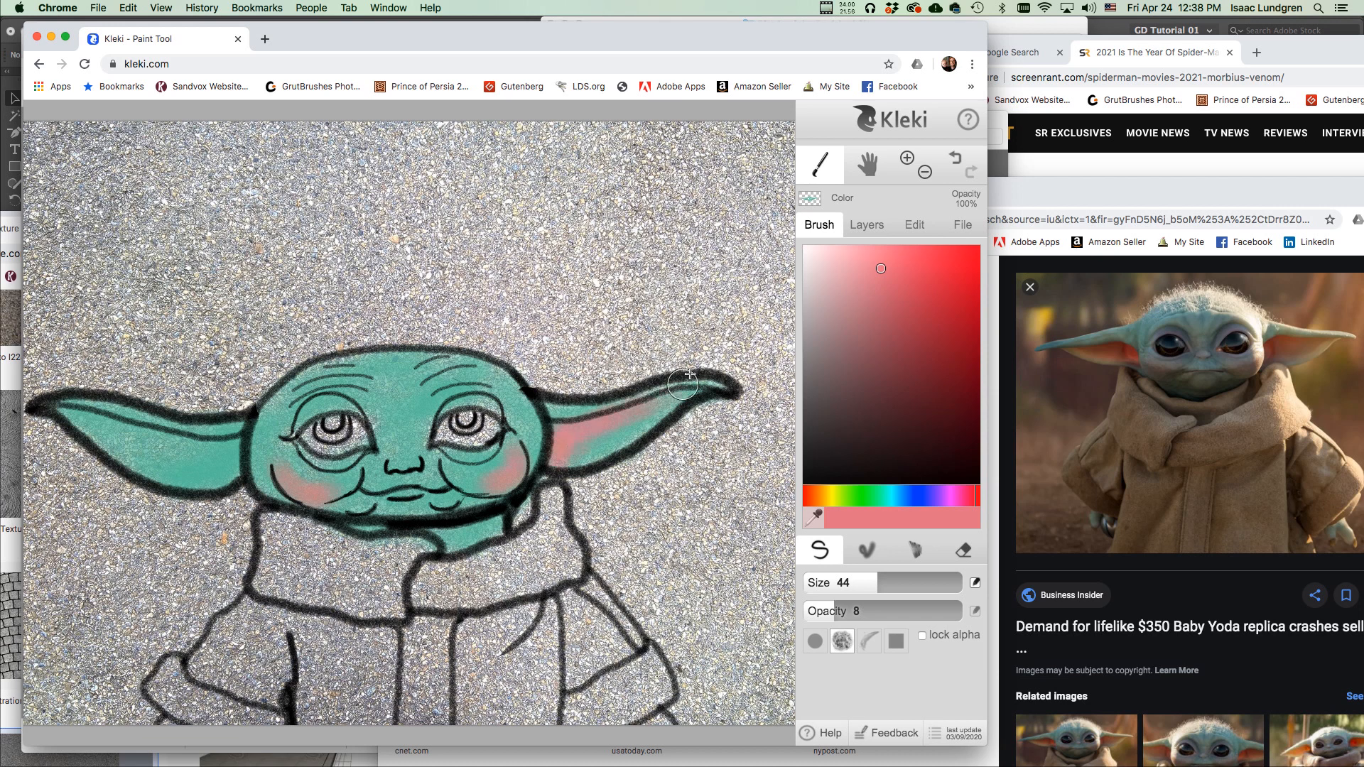
drag(232, 476, 222, 446)
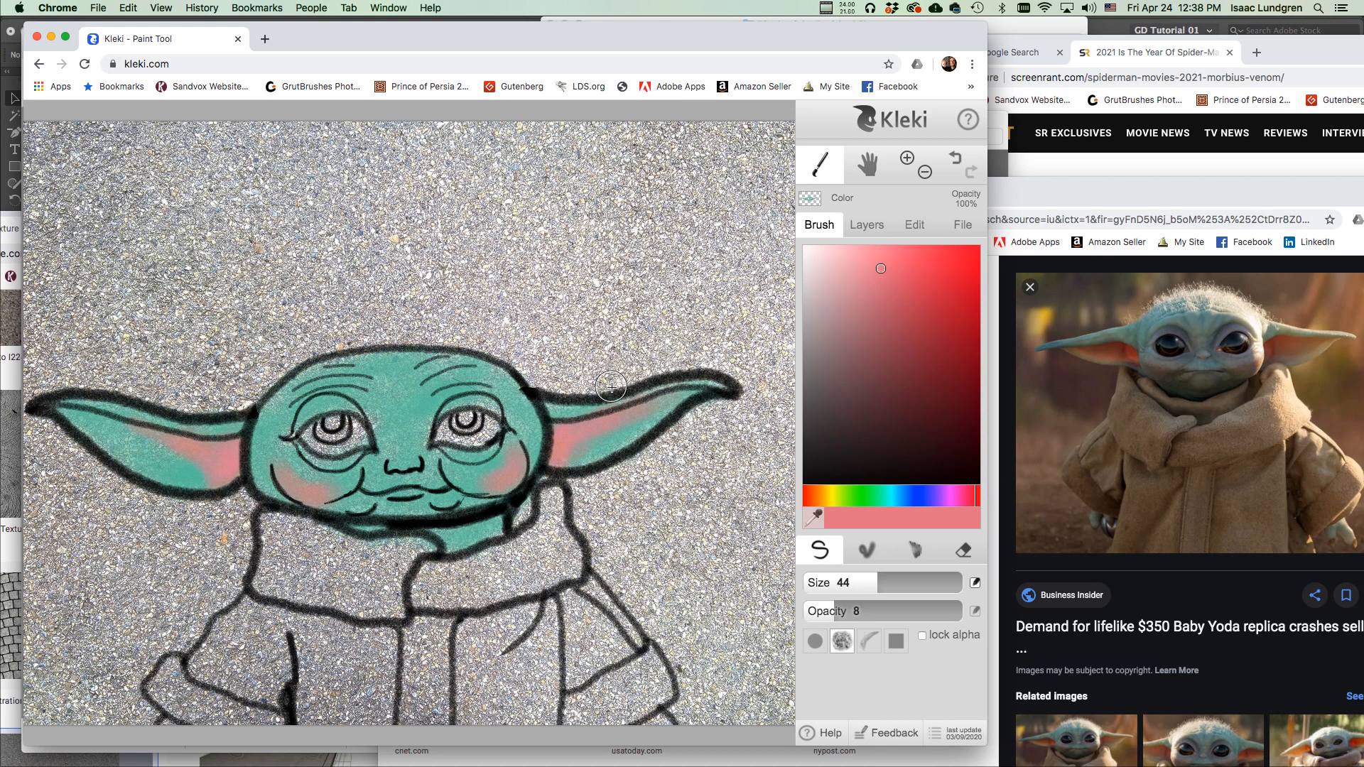
mouse_move(839, 311)
mouse_down()
mouse_move(795, 292)
mouse_move(801, 272)
mouse_up()
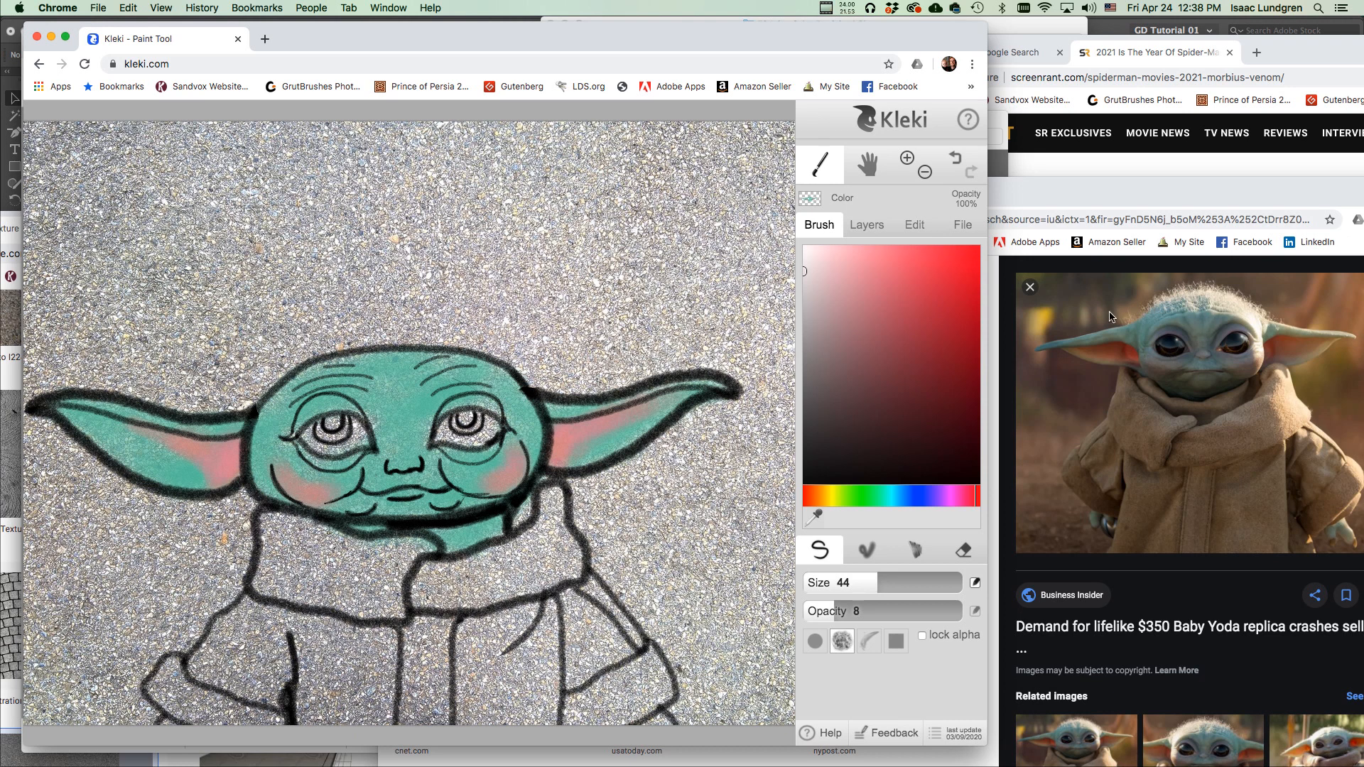
Whiten both eye whites with a size-17 white brush at opacity 25.
drag(801, 274, 790, 273)
drag(861, 582, 847, 584)
click(804, 246)
drag(446, 441, 481, 430)
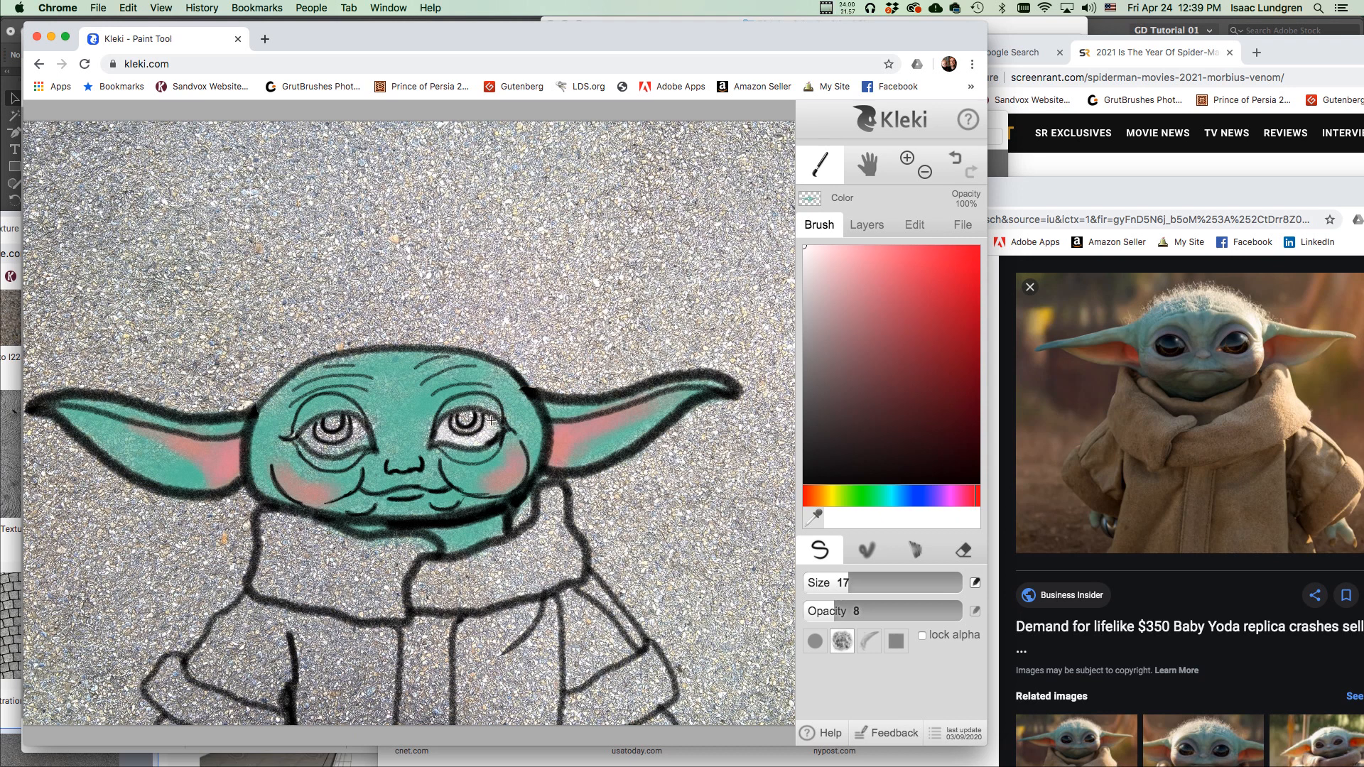
drag(828, 611, 874, 611)
drag(446, 428, 455, 434)
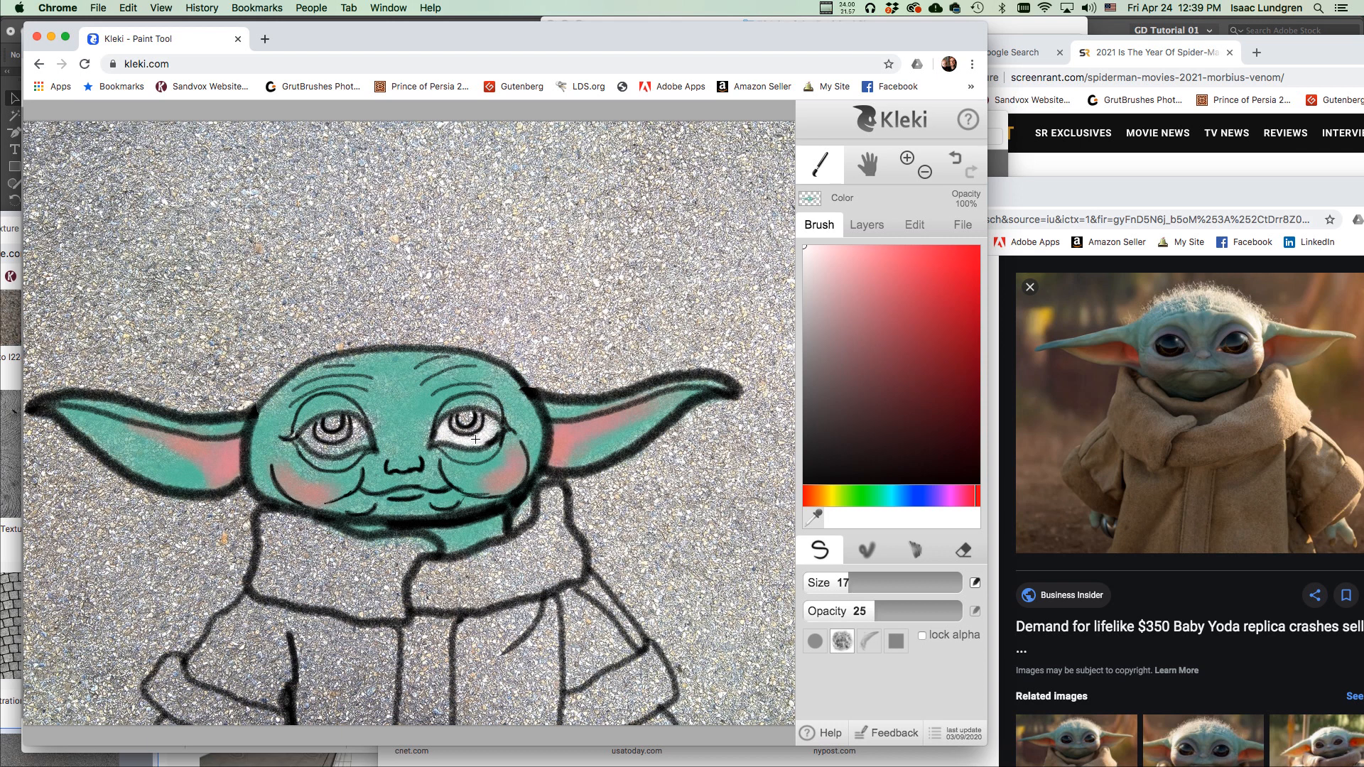
mouse_move(308, 435)
mouse_down()
mouse_move(344, 451)
mouse_move(354, 421)
mouse_up()
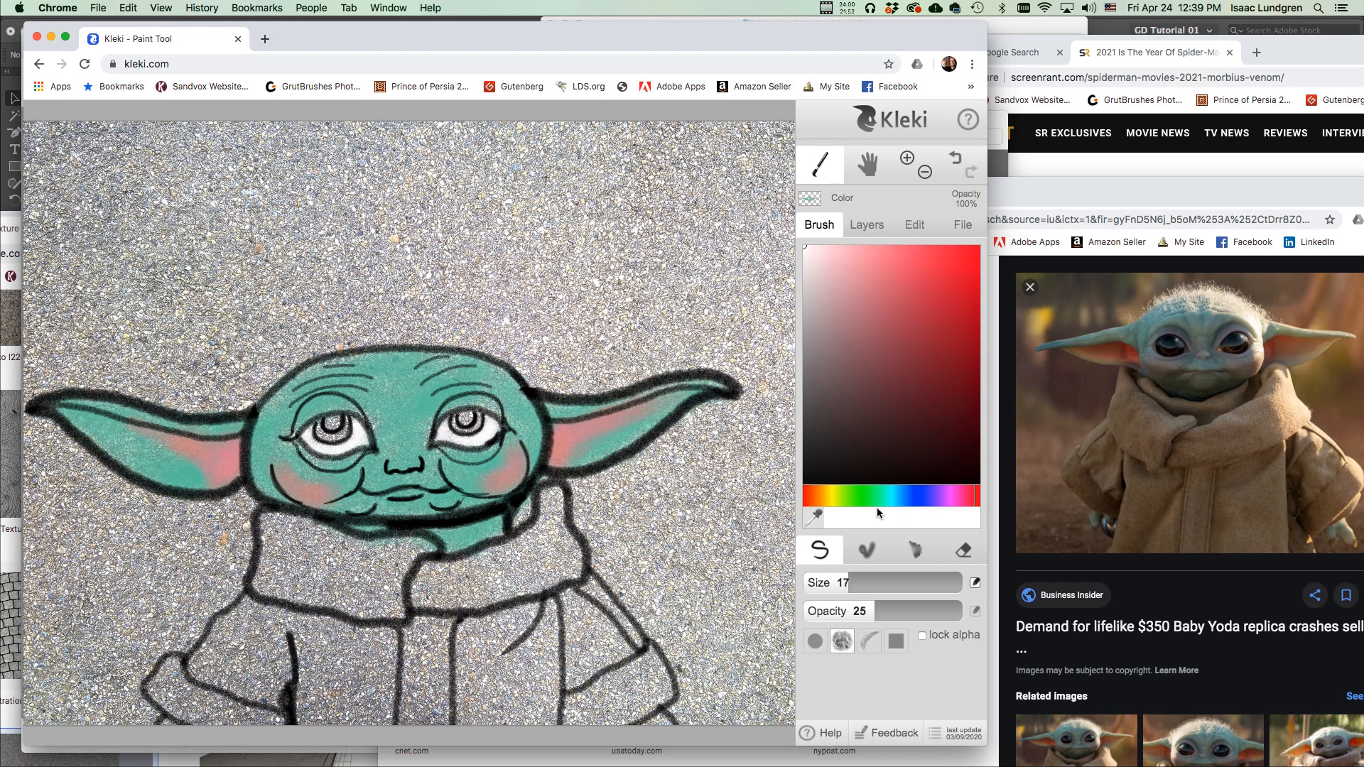
Colour both irises tan-orange with the brush at size 8.2.
drag(841, 498, 821, 502)
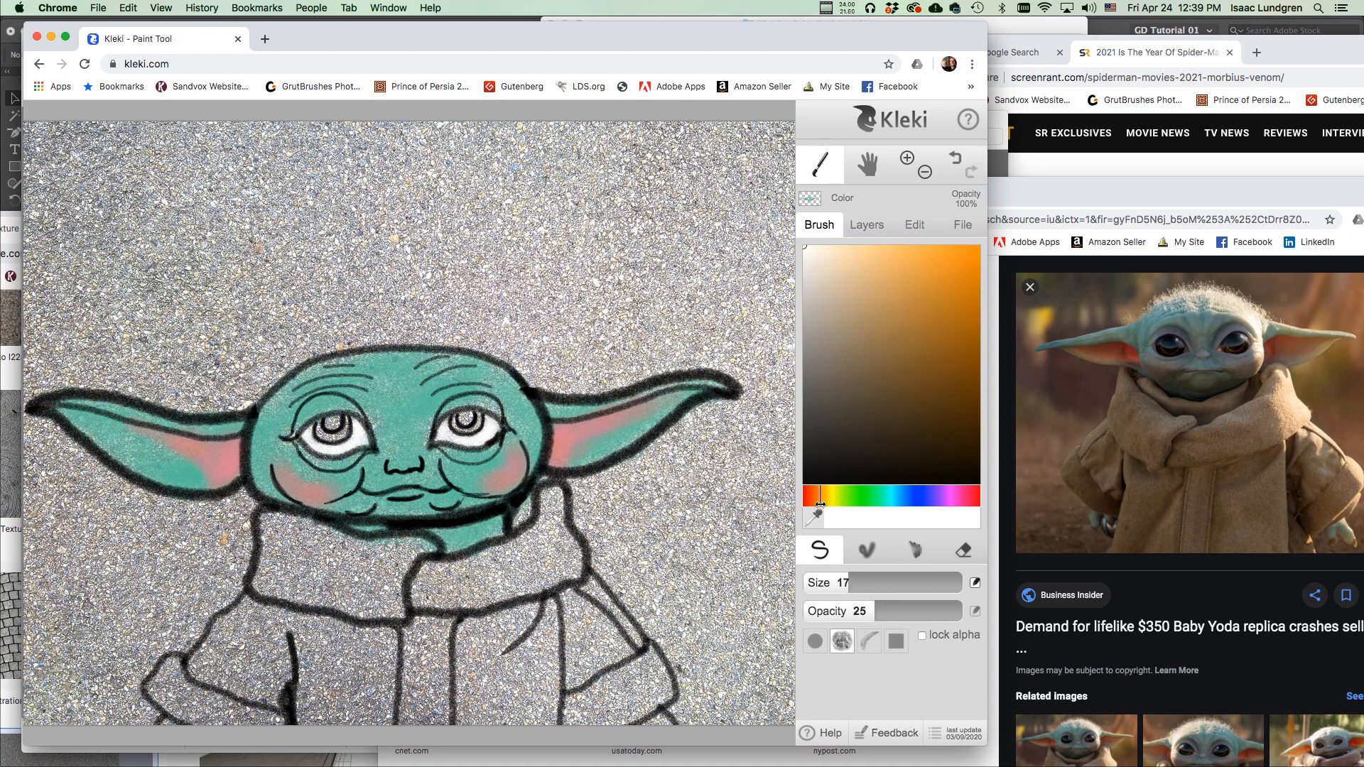
click(910, 295)
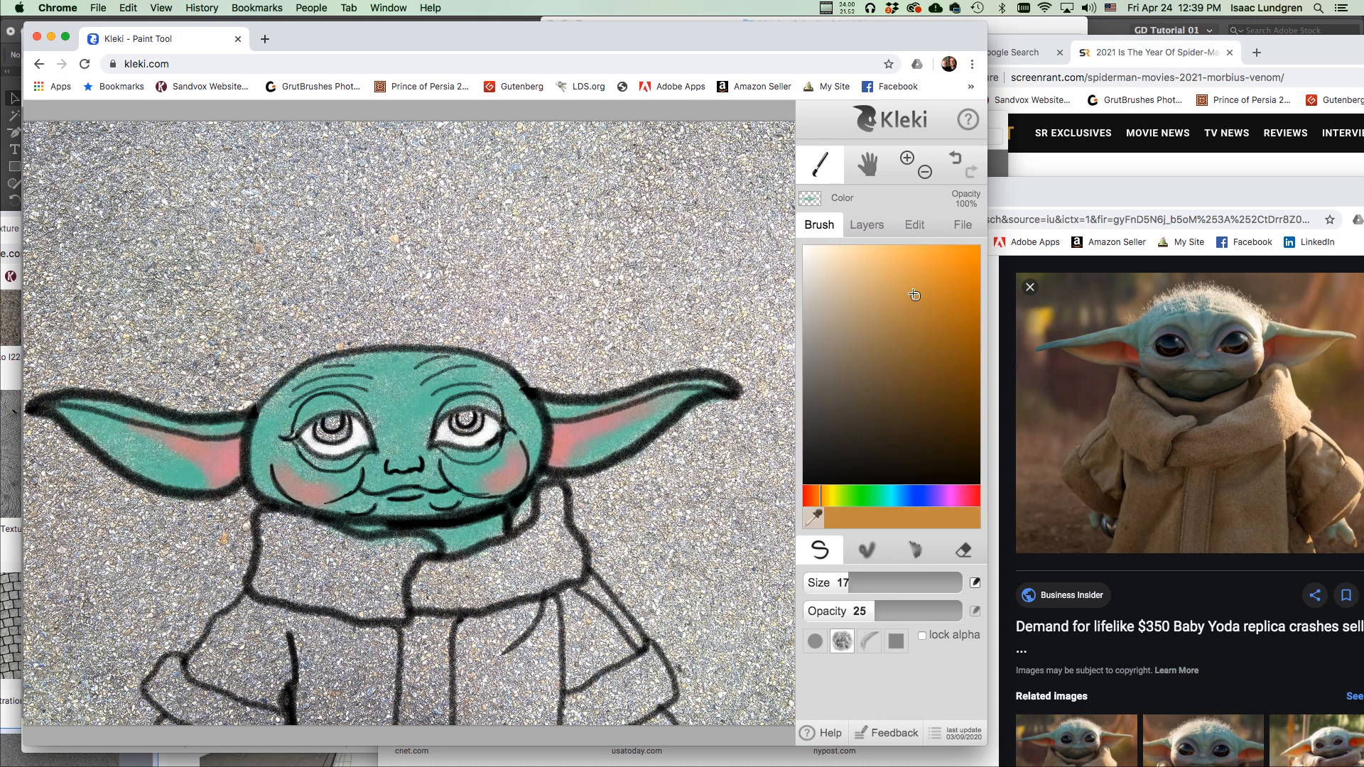
drag(845, 583, 833, 582)
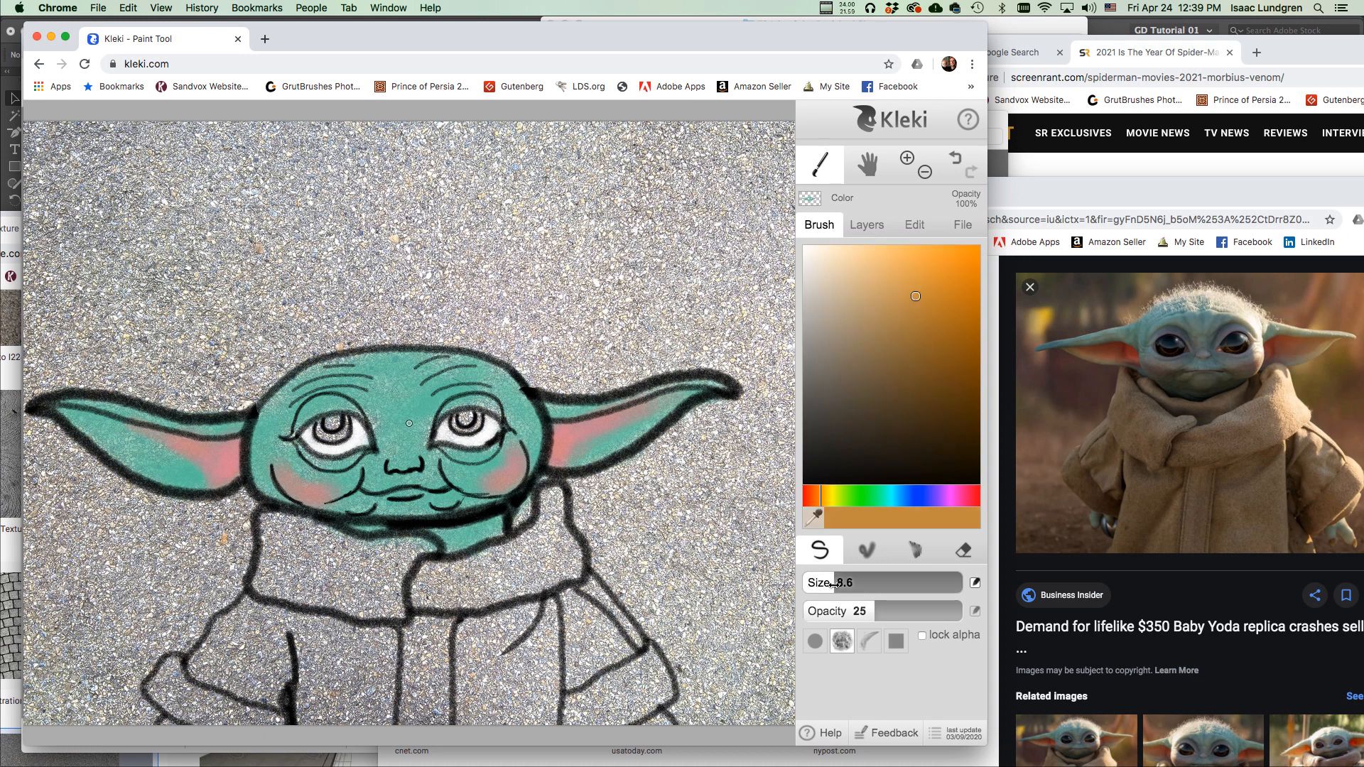
mouse_move(461, 429)
mouse_down()
mouse_move(478, 418)
mouse_move(458, 427)
mouse_up()
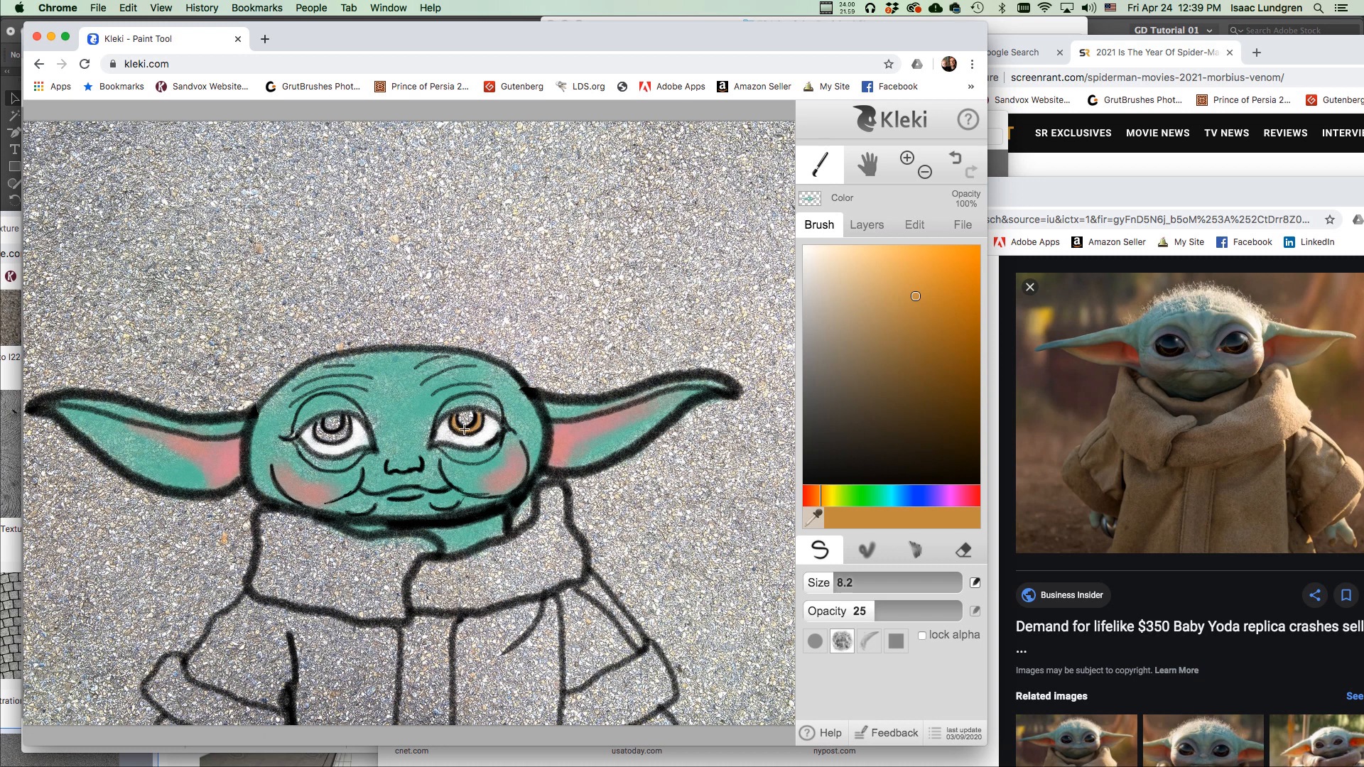
mouse_move(321, 424)
mouse_down()
mouse_move(328, 439)
mouse_move(345, 420)
mouse_move(343, 437)
mouse_move(323, 435)
mouse_up()
Darken both pupils black at opacity 71, then pick white.
drag(870, 409, 734, 533)
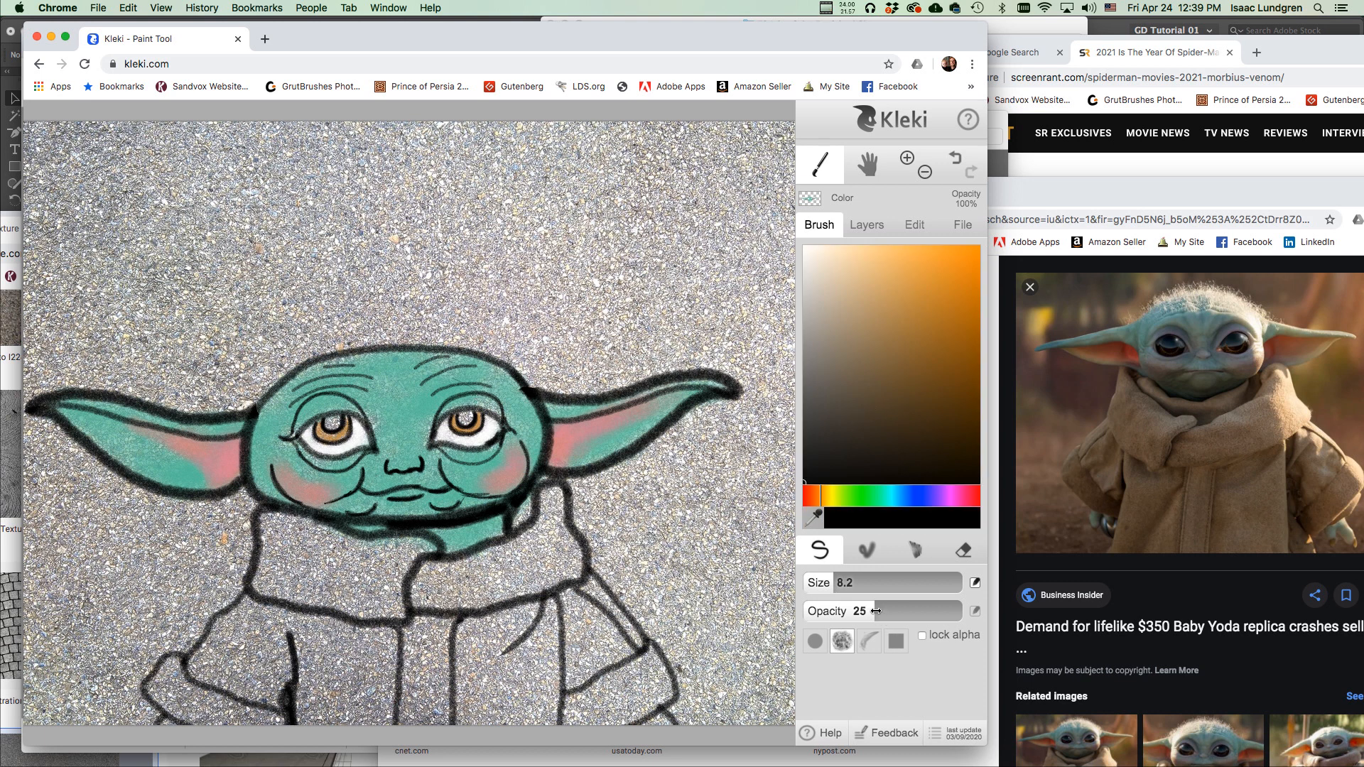
drag(880, 614, 934, 605)
drag(466, 422, 473, 413)
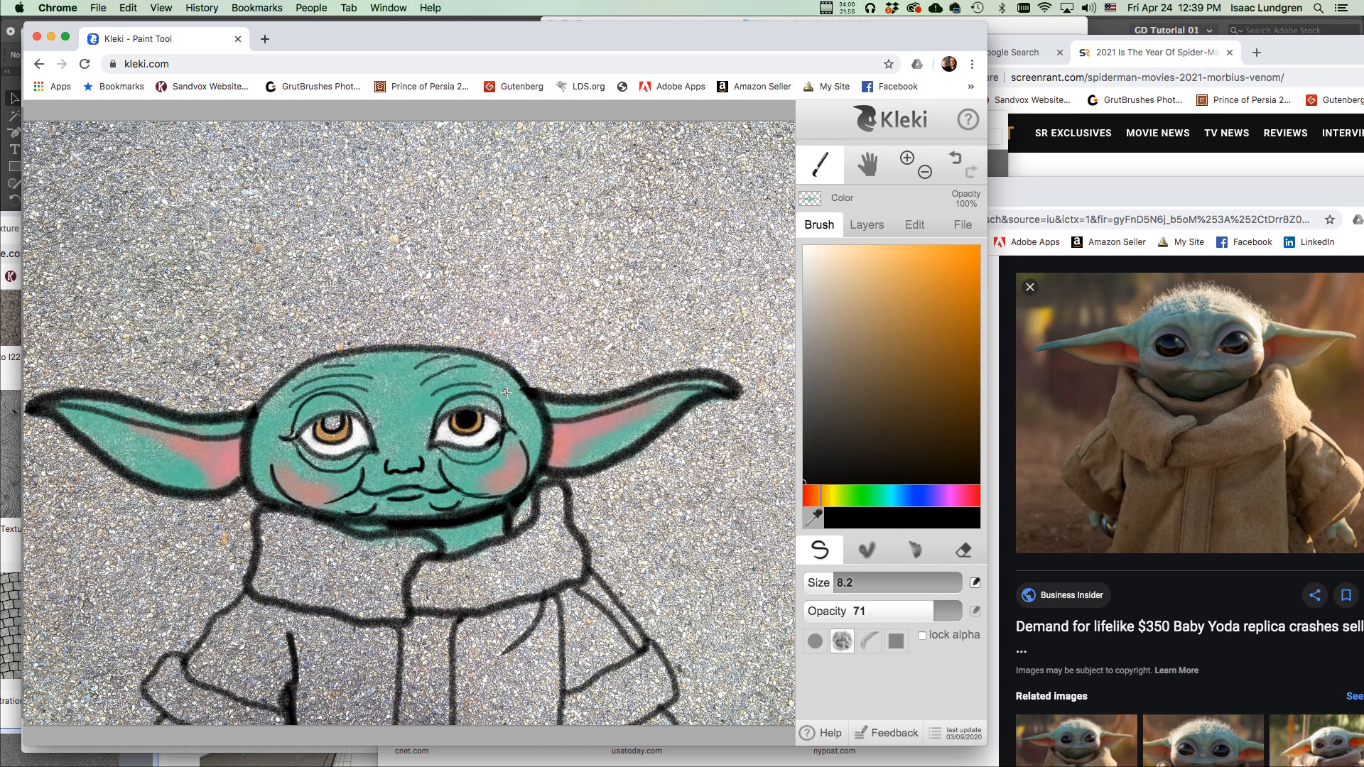
drag(333, 423, 340, 416)
drag(831, 291, 790, 232)
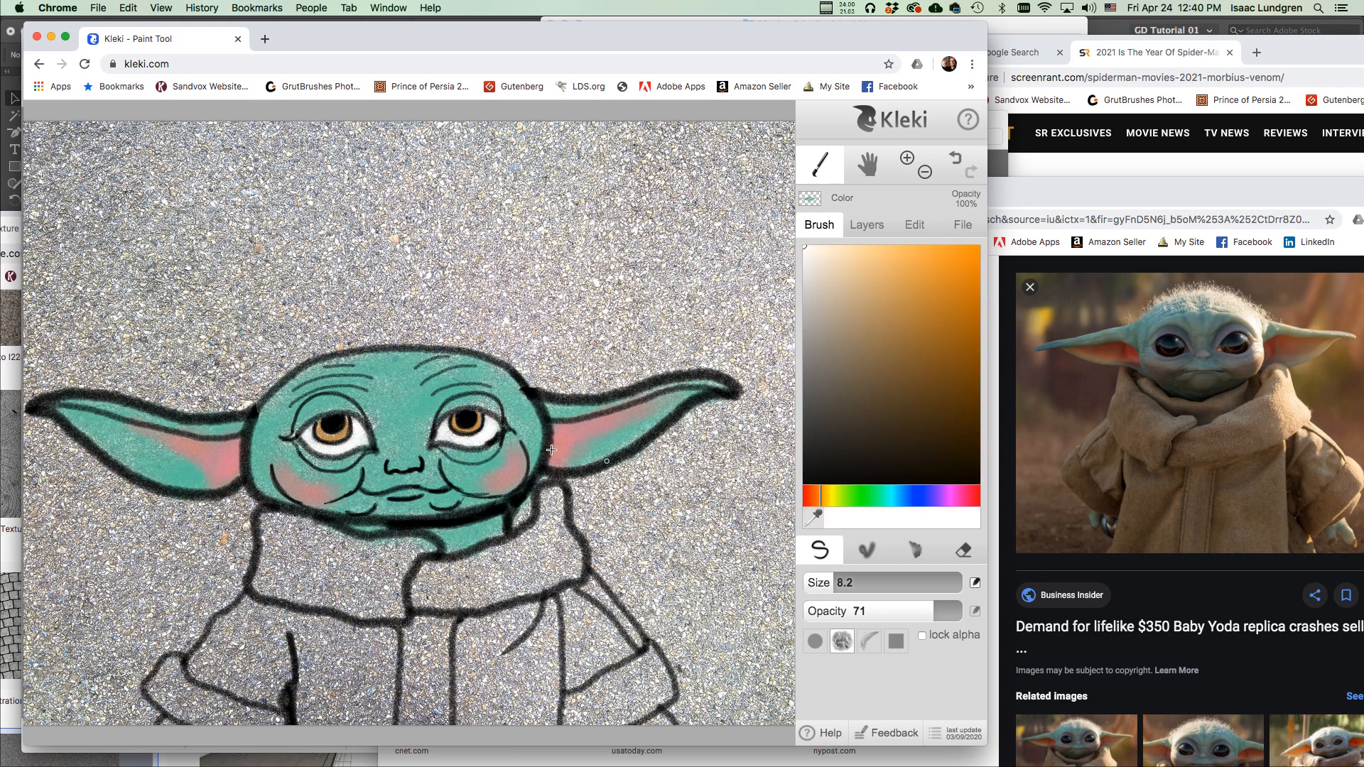
Set the brush to a light mint green at about opacity 12.
drag(852, 577, 837, 582)
drag(885, 504, 875, 498)
mouse_move(839, 309)
mouse_down()
mouse_move(870, 296)
mouse_move(847, 269)
mouse_up()
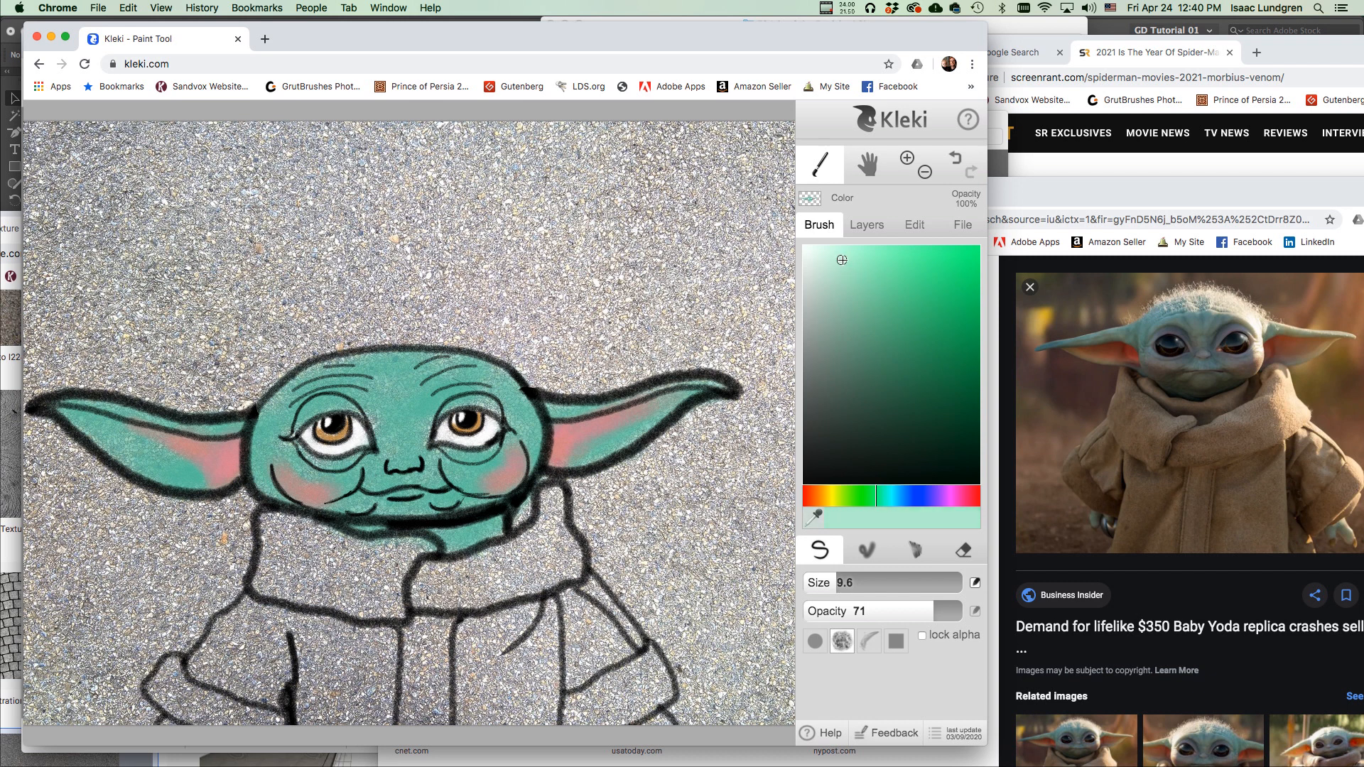
mouse_move(828, 613)
mouse_down()
mouse_move(845, 613)
mouse_move(841, 583)
mouse_move(852, 583)
mouse_up()
Brush mint highlights on the forehead, under the right eye and along both ear tops.
mouse_move(375, 362)
mouse_down()
mouse_move(432, 359)
mouse_move(304, 374)
mouse_move(419, 369)
mouse_move(343, 361)
mouse_move(374, 383)
mouse_move(489, 372)
mouse_move(428, 363)
mouse_move(414, 392)
mouse_move(314, 377)
mouse_move(278, 404)
mouse_move(354, 361)
mouse_move(470, 368)
mouse_move(385, 393)
mouse_move(331, 378)
mouse_move(382, 389)
mouse_move(425, 453)
mouse_up()
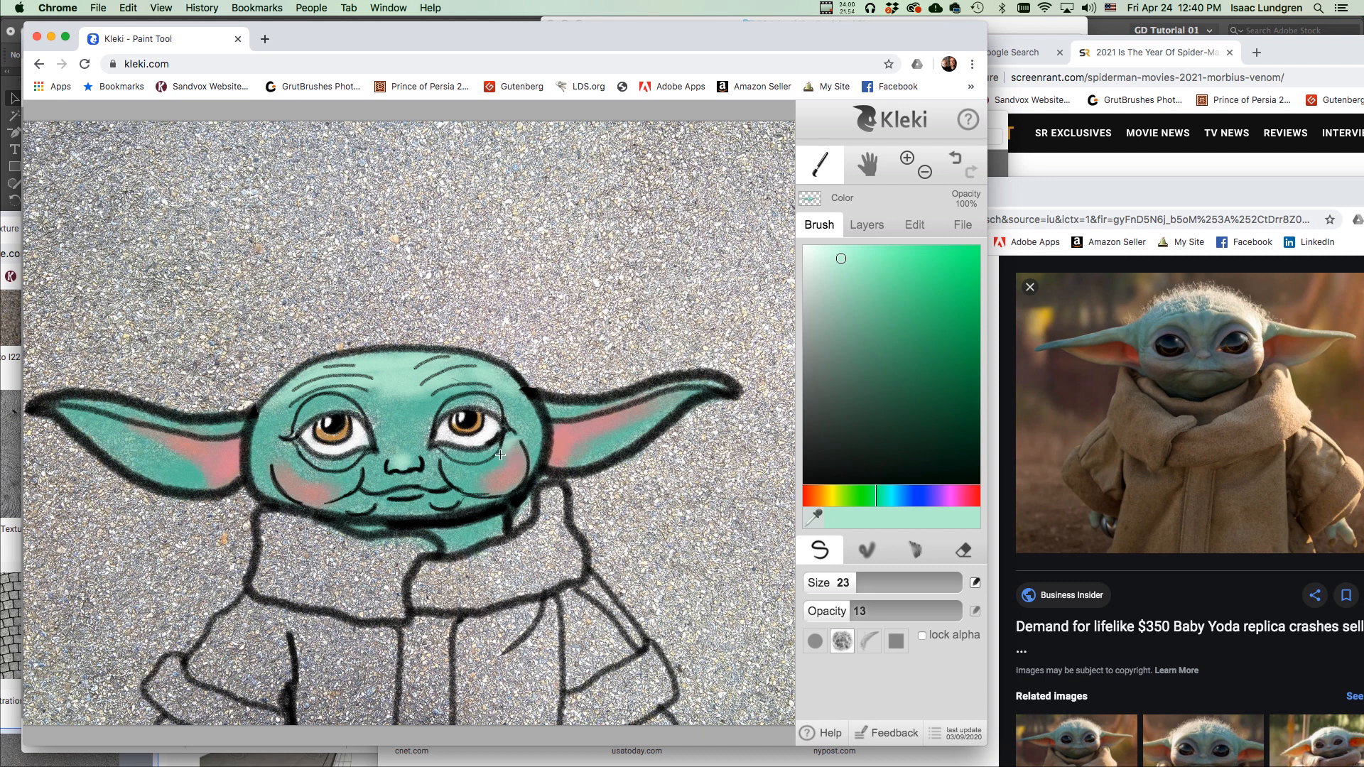
drag(500, 454, 471, 465)
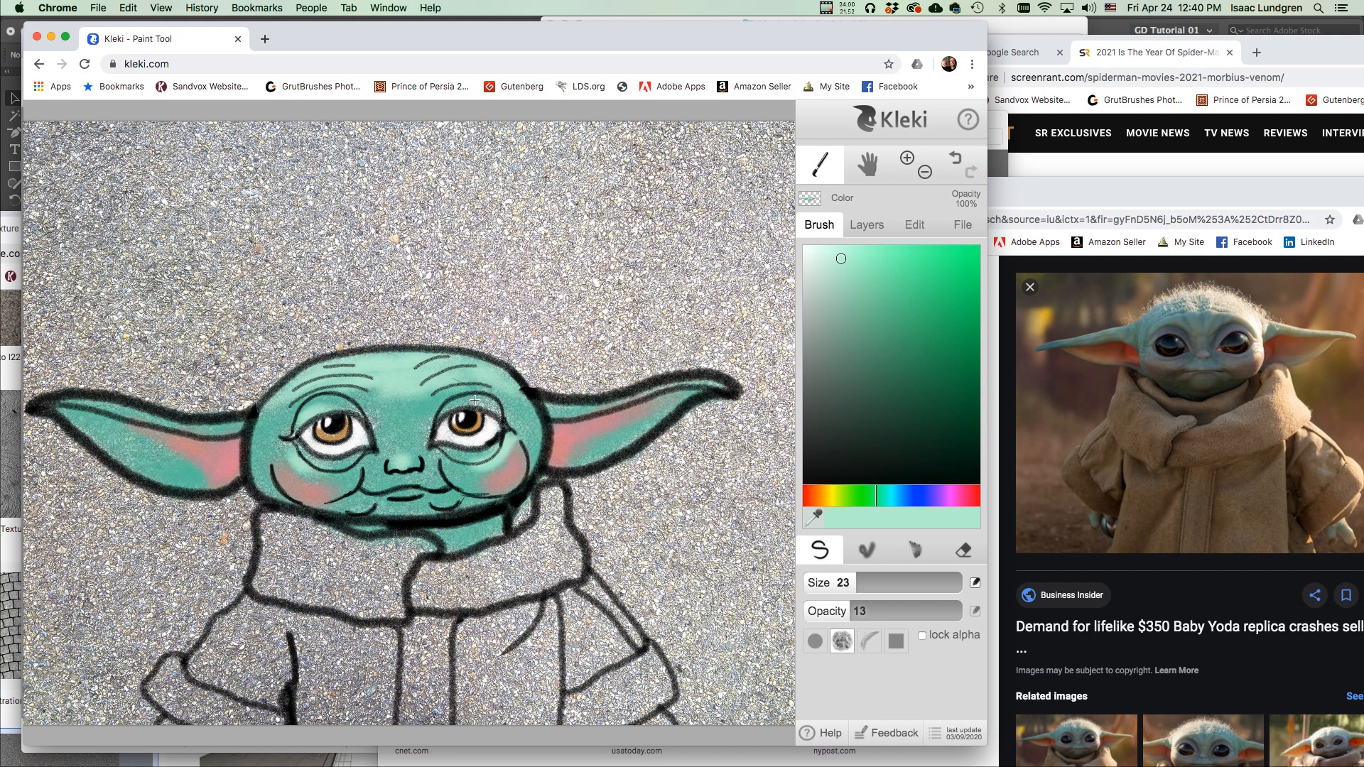
drag(565, 407, 620, 407)
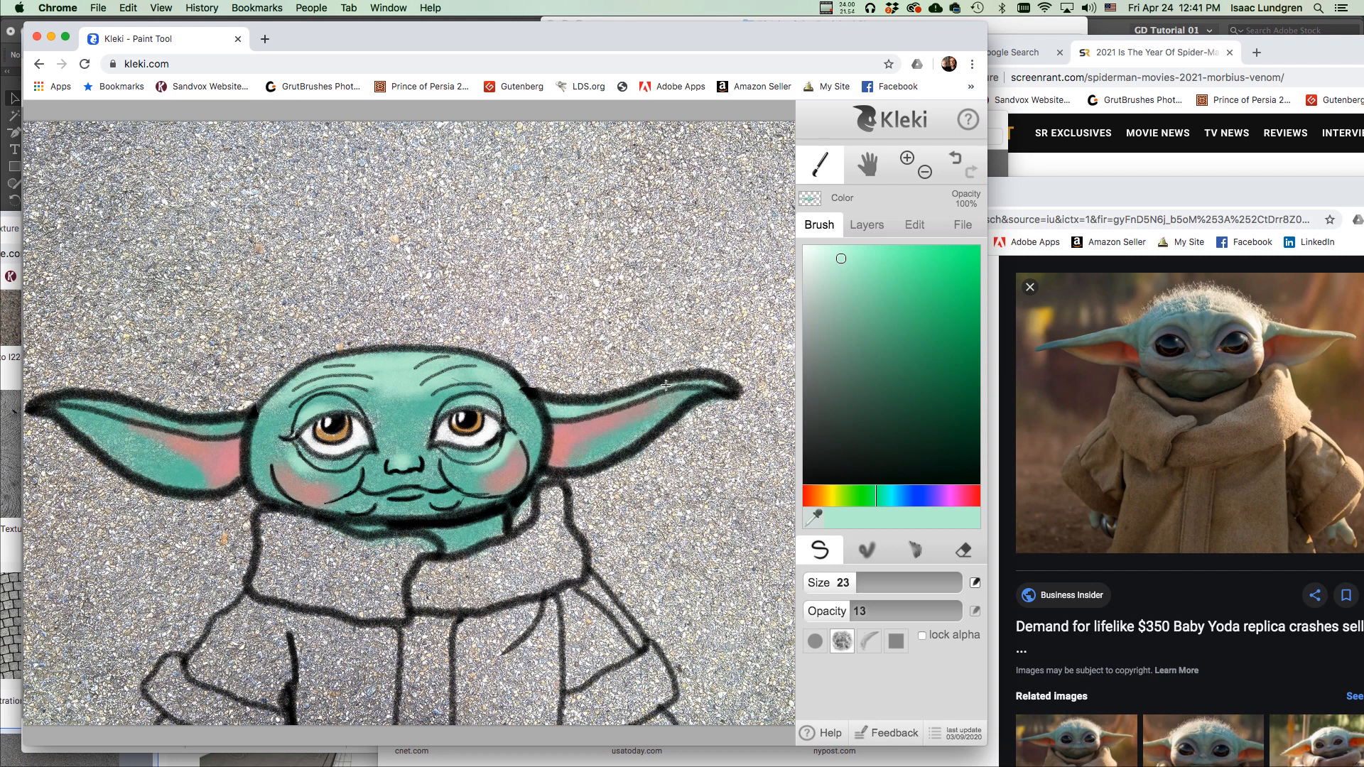
mouse_move(240, 428)
mouse_down()
mouse_move(165, 430)
mouse_move(72, 404)
mouse_up()
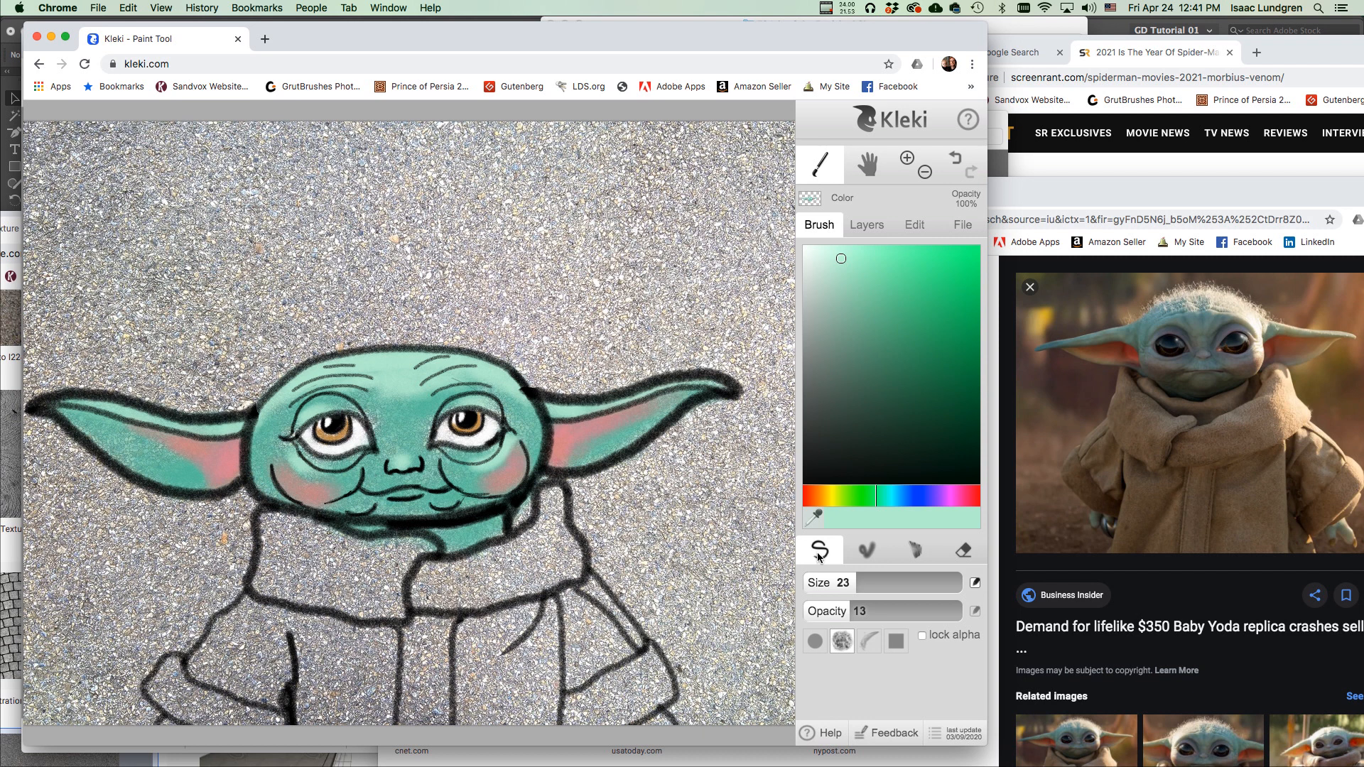
Set up the blending brush with opacity 0, high blending and a smaller size.
click(865, 549)
mouse_move(897, 614)
mouse_down()
mouse_move(903, 624)
mouse_move(774, 632)
mouse_up()
drag(917, 640, 991, 648)
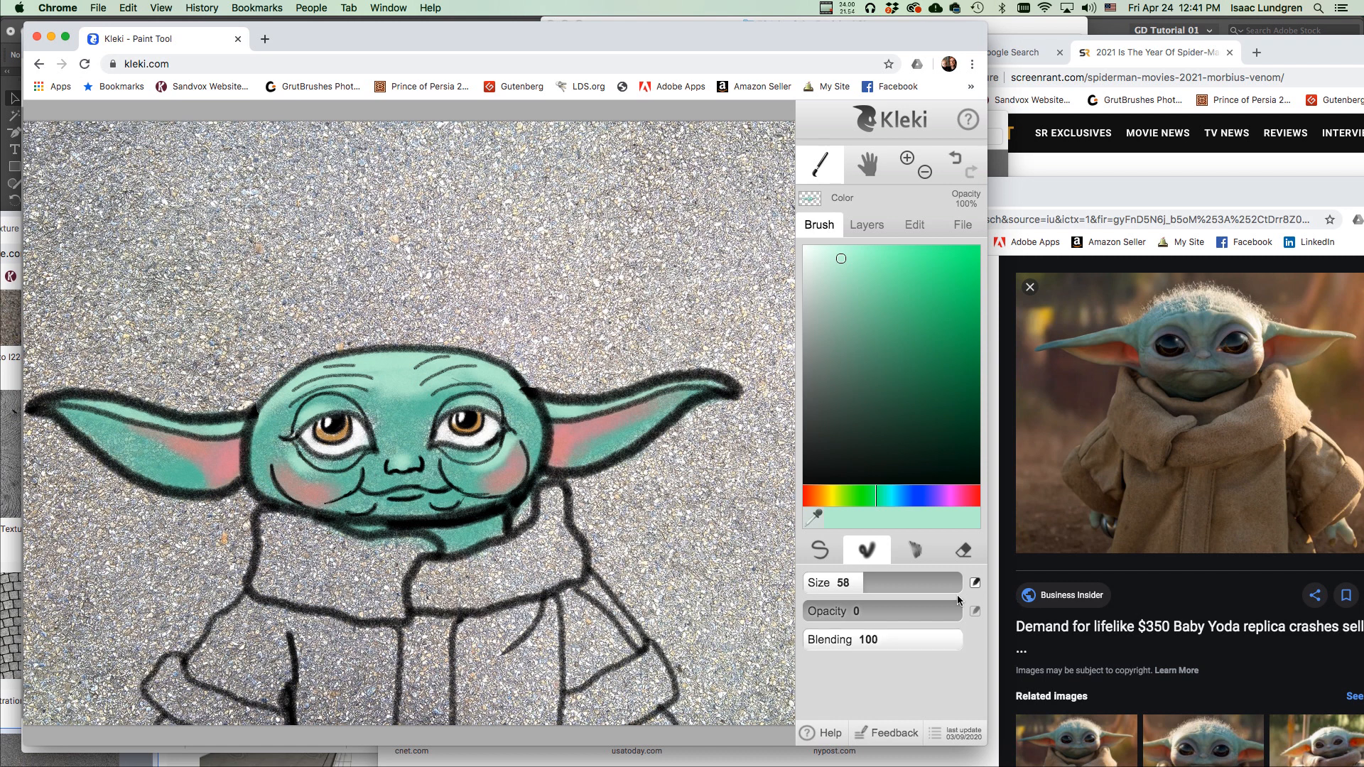
drag(861, 582, 847, 590)
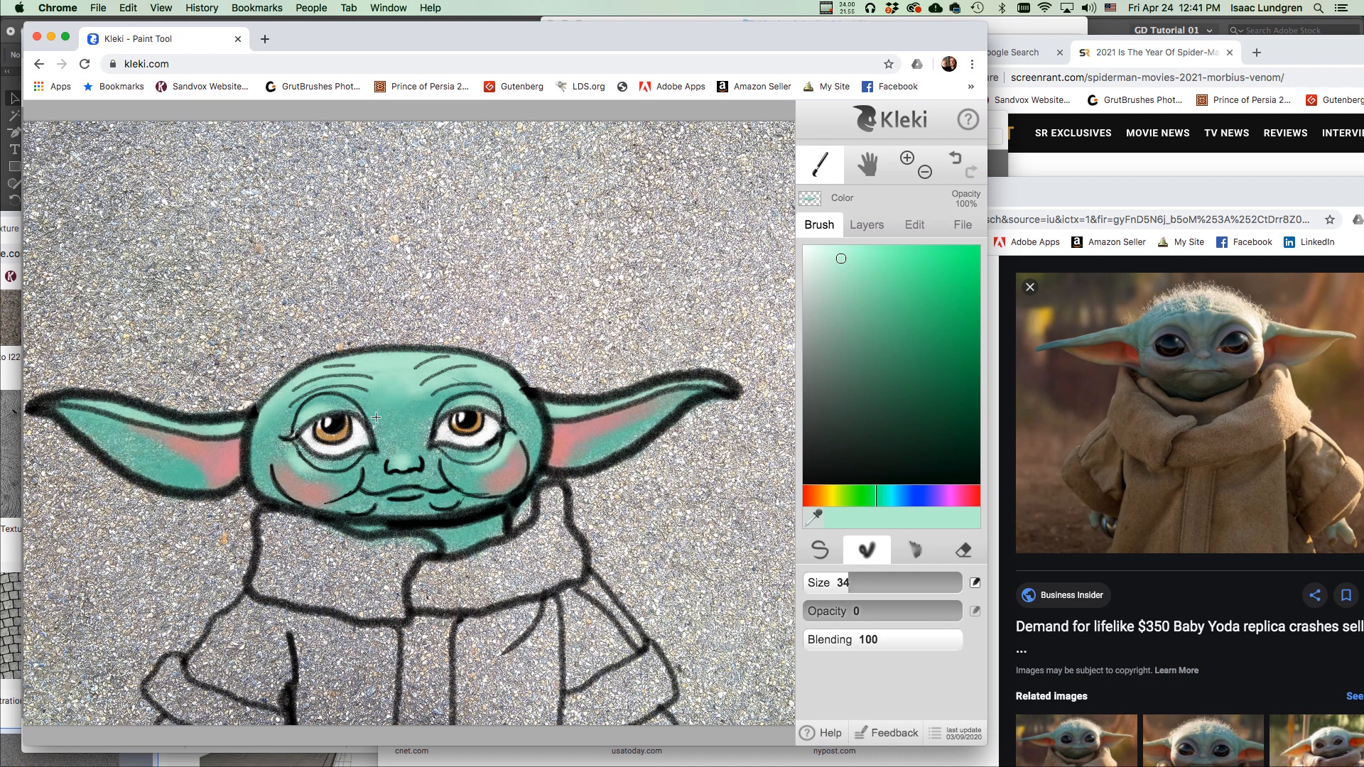
Blend the forehead green, right ear pink and left cheek, then pick a dark olive-brown.
drag(477, 379, 523, 393)
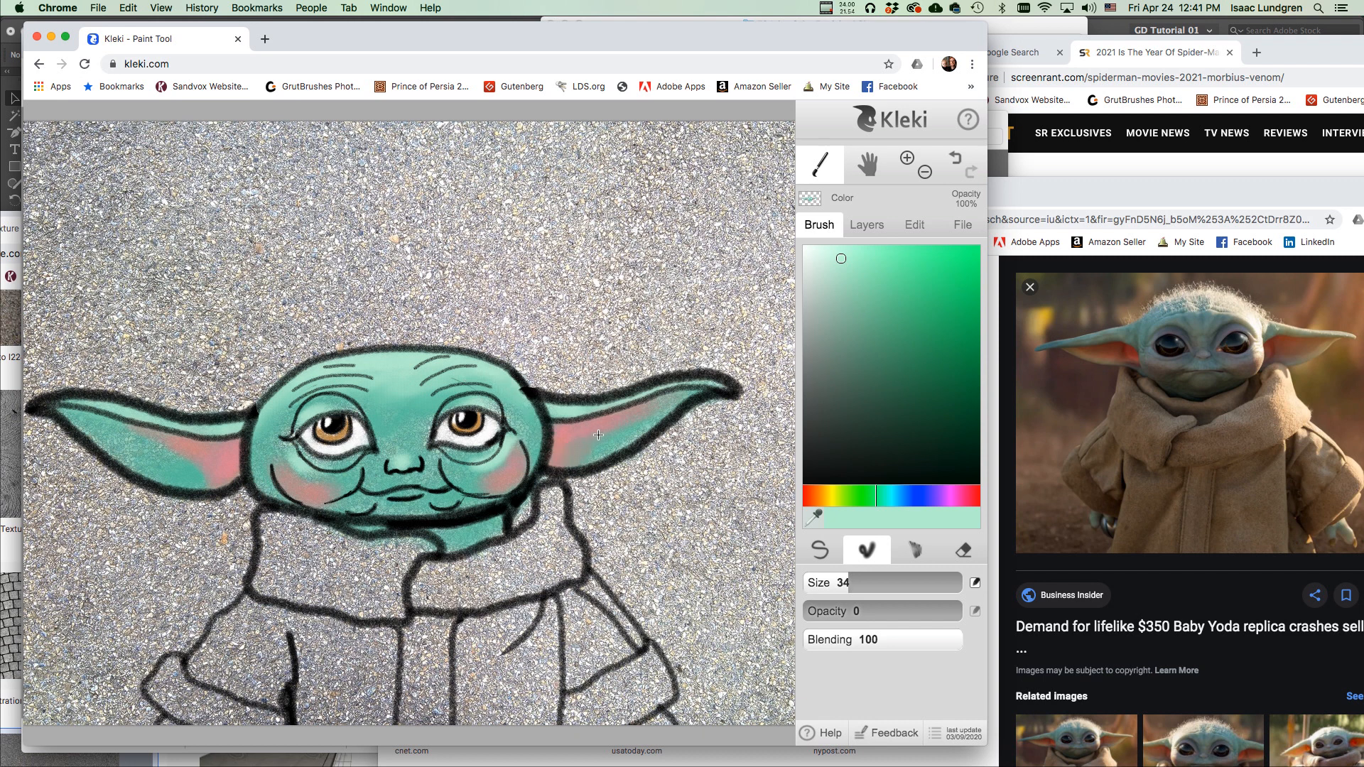
drag(658, 418, 587, 458)
mouse_move(611, 409)
mouse_down()
mouse_move(557, 419)
mouse_move(589, 411)
mouse_move(529, 444)
mouse_up()
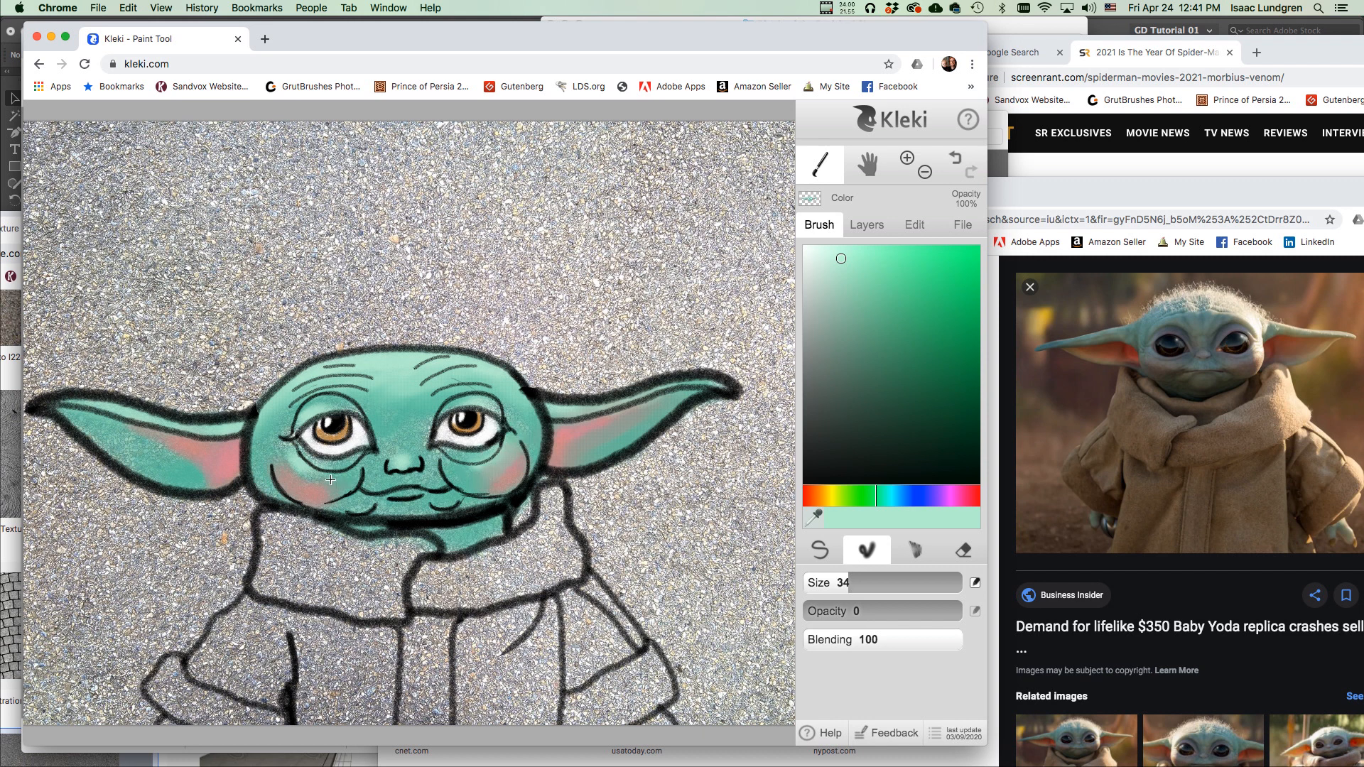
drag(314, 495, 339, 493)
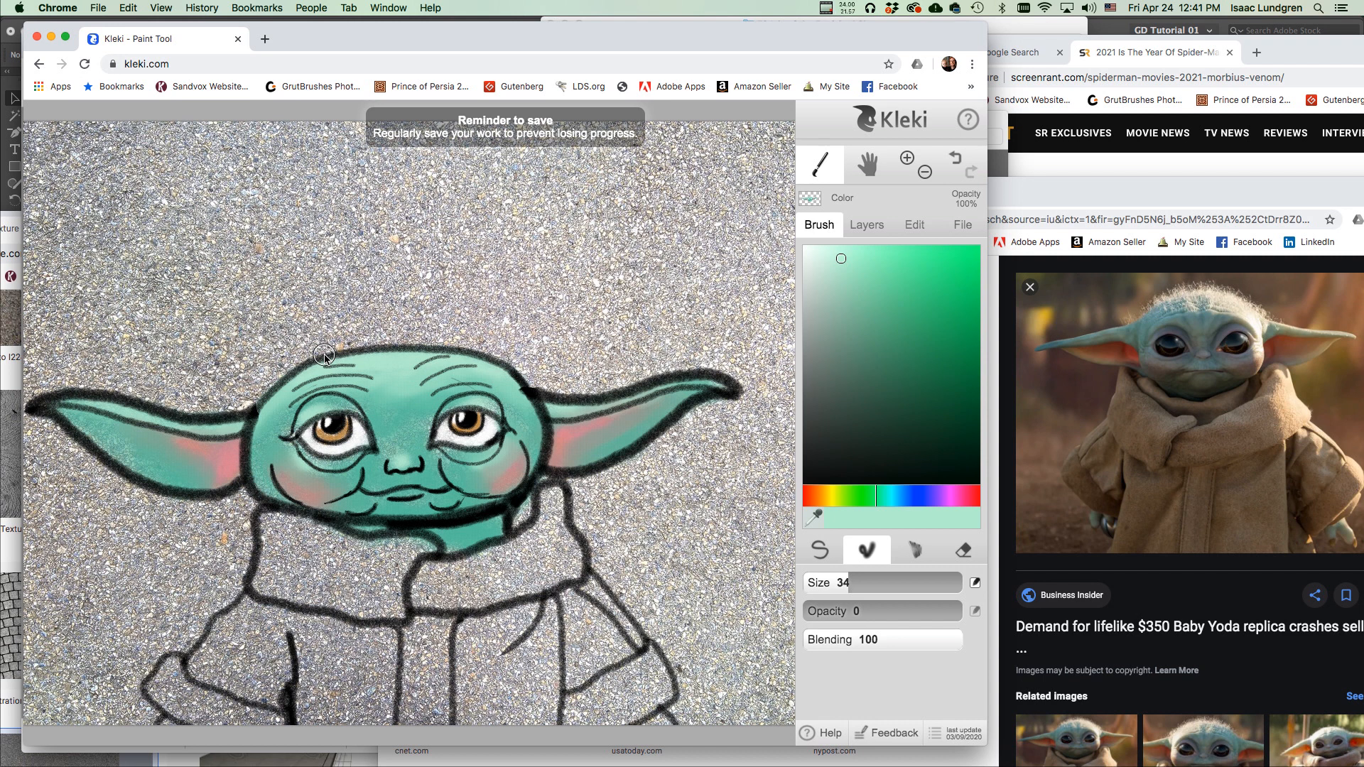
drag(849, 427, 848, 411)
mouse_move(840, 498)
mouse_down()
mouse_move(811, 509)
mouse_move(824, 521)
mouse_move(825, 502)
mouse_up()
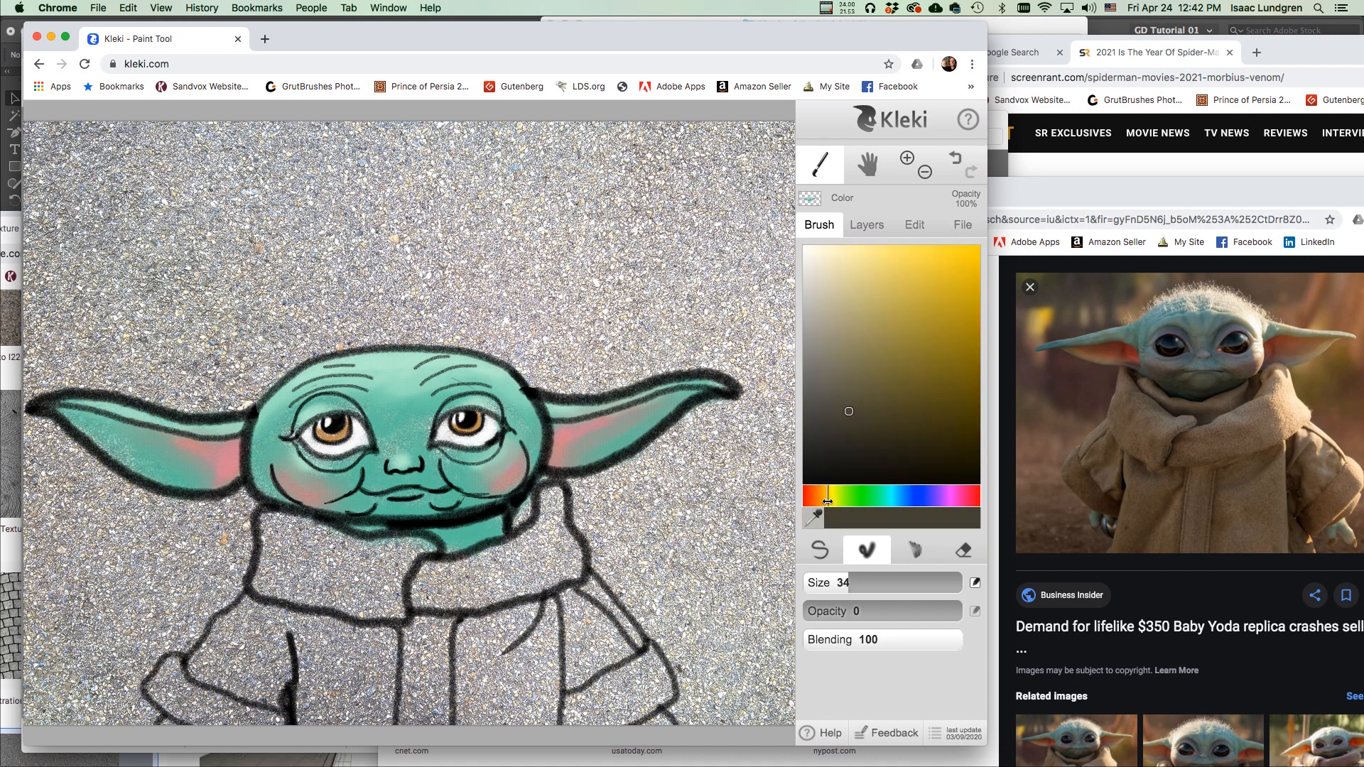
Pick a lighter brown, enlarge the brush to 77, and undo a stray collar stroke.
drag(848, 409, 839, 345)
drag(843, 583, 873, 586)
mouse_move(513, 570)
mouse_down()
mouse_move(434, 594)
mouse_move(463, 568)
mouse_up()
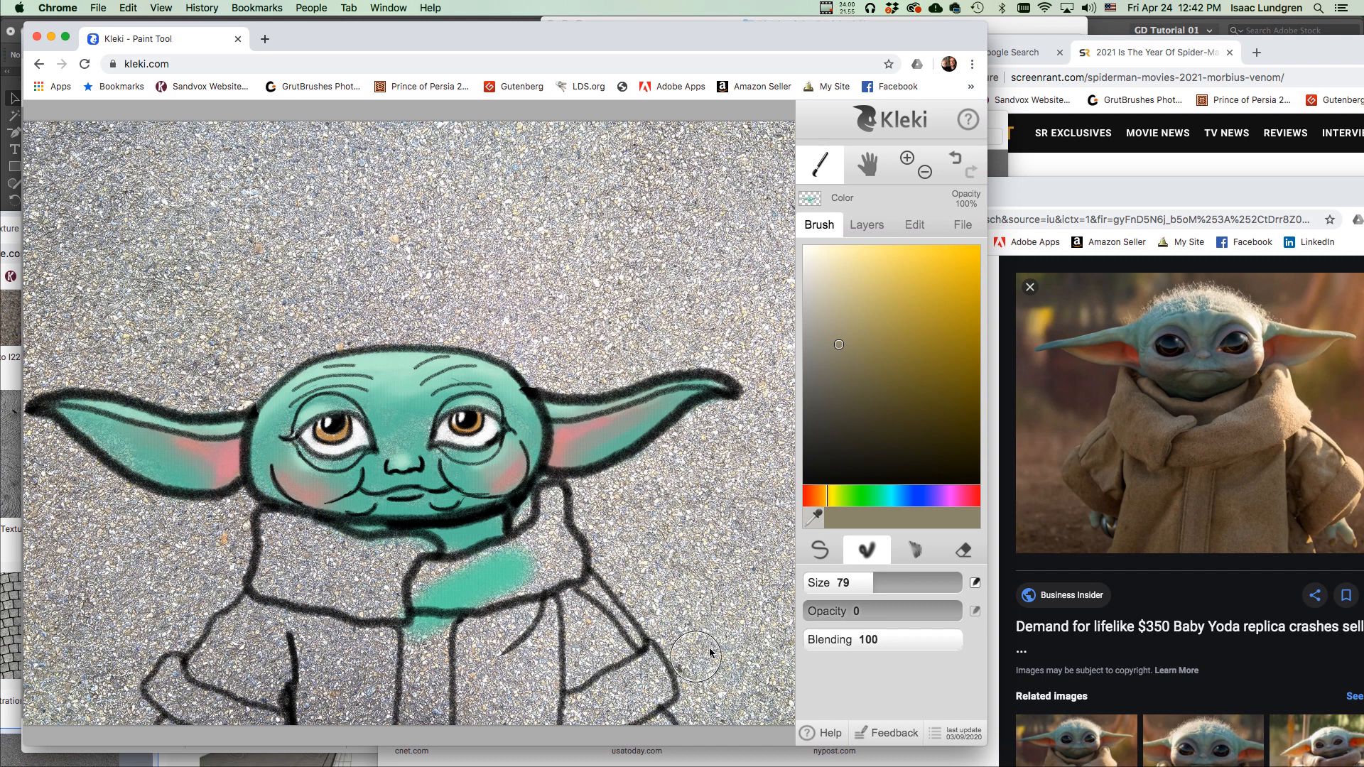
key(super+z)
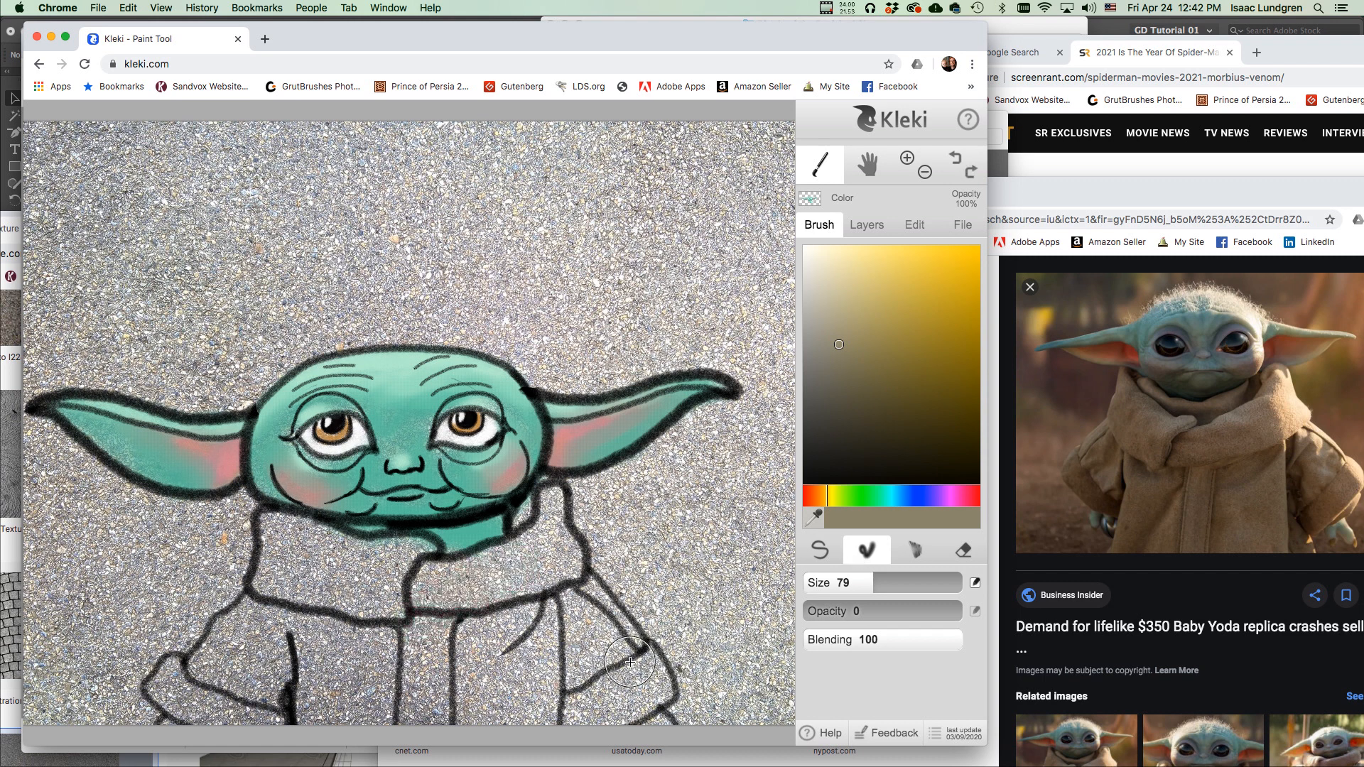
Paint soft tan over the robe below the chin and across both lower sides.
click(819, 551)
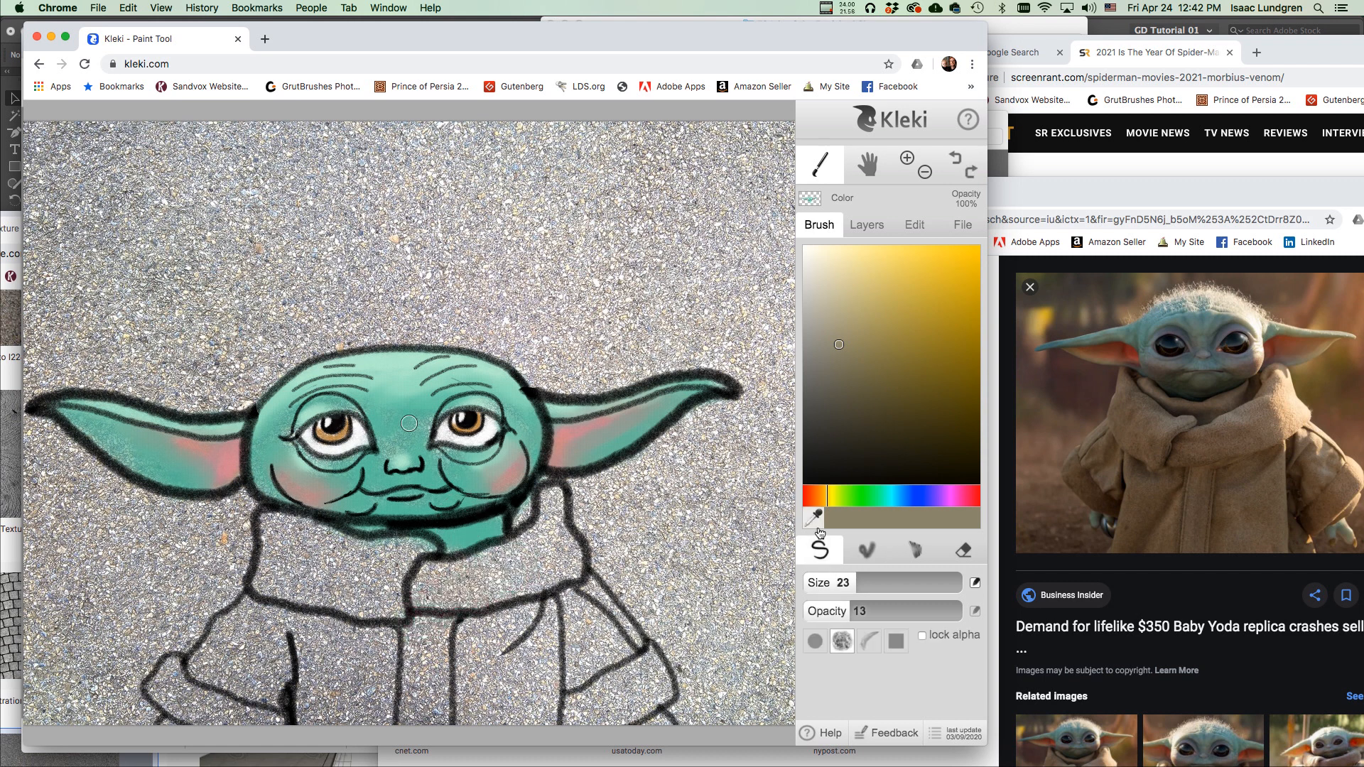
mouse_move(857, 587)
mouse_down()
mouse_move(894, 587)
mouse_move(849, 617)
mouse_move(898, 615)
mouse_move(843, 615)
mouse_up()
mouse_move(465, 629)
mouse_down()
mouse_move(437, 632)
mouse_move(513, 571)
mouse_move(485, 568)
mouse_move(407, 610)
mouse_move(480, 635)
mouse_move(532, 569)
mouse_move(389, 588)
mouse_move(502, 606)
mouse_move(546, 559)
mouse_move(547, 520)
mouse_move(525, 550)
mouse_move(481, 568)
mouse_move(544, 599)
mouse_move(522, 558)
mouse_move(533, 509)
mouse_move(515, 528)
mouse_move(546, 612)
mouse_move(538, 659)
mouse_move(416, 646)
mouse_up()
drag(836, 612, 884, 613)
mouse_move(403, 703)
mouse_down()
mouse_move(435, 639)
mouse_move(335, 696)
mouse_move(331, 669)
mouse_move(381, 591)
mouse_move(308, 615)
mouse_move(319, 555)
mouse_move(275, 602)
mouse_move(264, 528)
mouse_move(332, 536)
mouse_move(368, 596)
mouse_move(427, 571)
mouse_move(378, 541)
mouse_move(394, 558)
mouse_move(424, 554)
mouse_move(329, 627)
mouse_move(303, 733)
mouse_move(285, 693)
mouse_move(295, 636)
mouse_move(211, 717)
mouse_move(163, 696)
mouse_move(193, 686)
mouse_move(252, 605)
mouse_move(272, 638)
mouse_up()
mouse_move(478, 639)
mouse_down()
mouse_move(496, 721)
mouse_move(542, 673)
mouse_move(541, 628)
mouse_move(579, 661)
mouse_move(559, 709)
mouse_move(581, 723)
mouse_move(654, 694)
mouse_move(639, 692)
mouse_move(640, 659)
mouse_move(602, 622)
mouse_move(537, 640)
mouse_move(537, 612)
mouse_move(576, 592)
mouse_move(559, 514)
mouse_move(557, 616)
mouse_move(592, 665)
mouse_move(629, 658)
mouse_move(635, 686)
mouse_up()
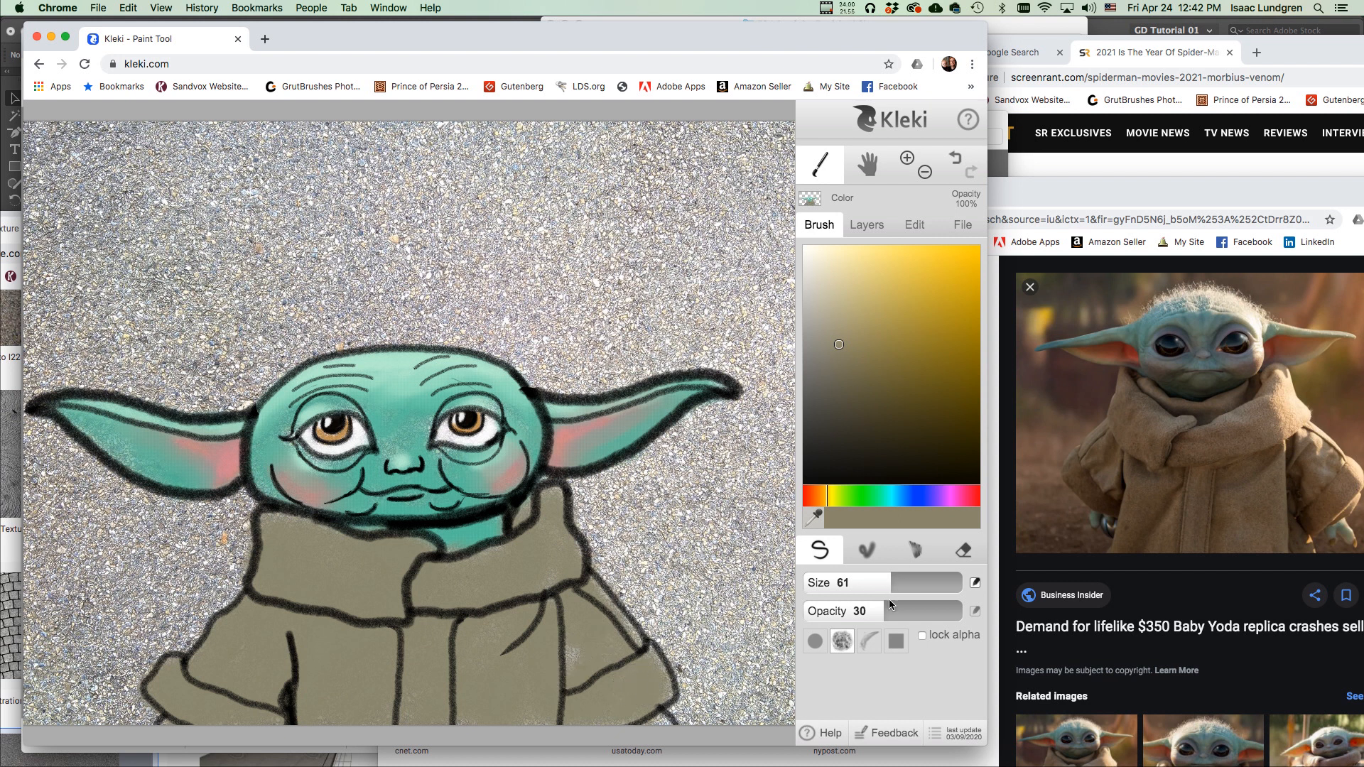
Shade the sleeve, collar line and robe folds in dark brown at opacity 13.
drag(880, 612, 850, 611)
drag(841, 348, 837, 421)
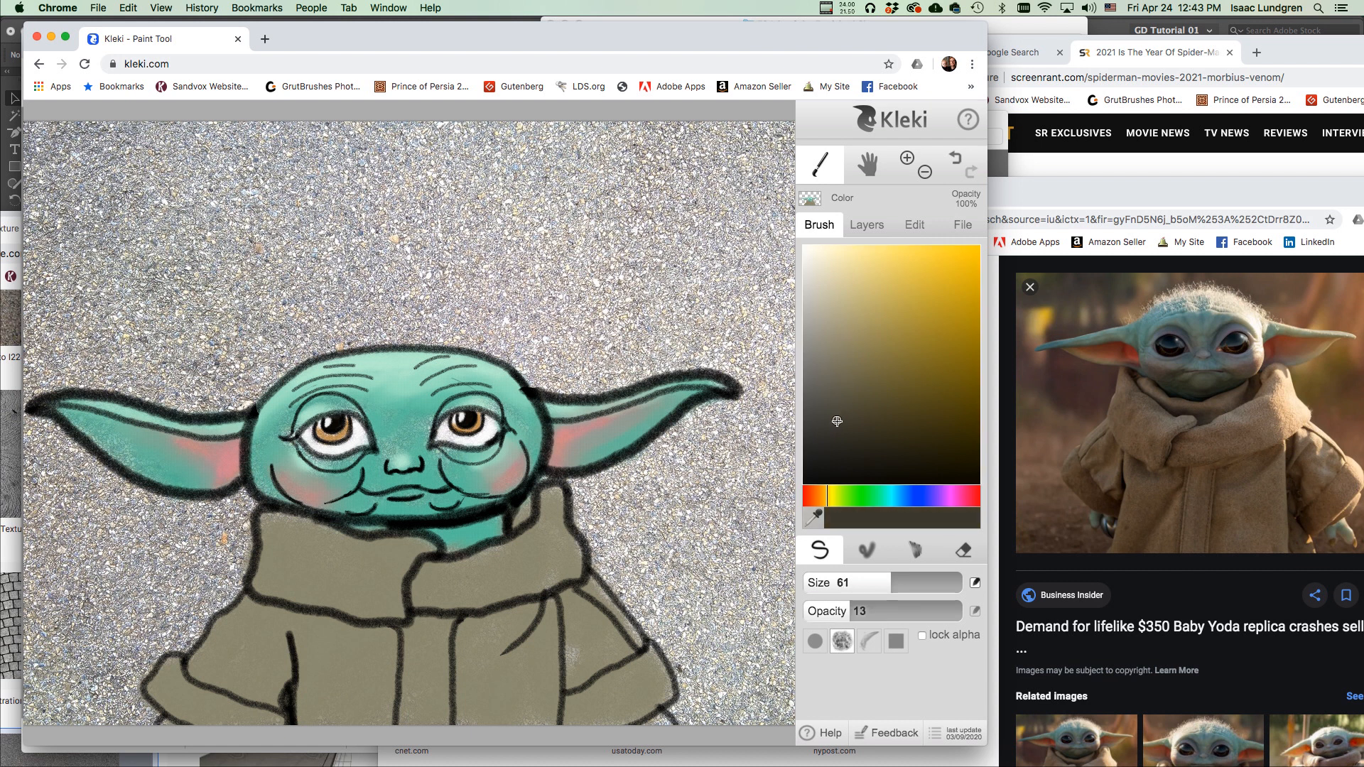
mouse_move(278, 704)
mouse_down()
mouse_move(231, 715)
mouse_move(286, 720)
mouse_move(288, 678)
mouse_move(274, 705)
mouse_move(282, 678)
mouse_move(209, 719)
mouse_move(250, 712)
mouse_up()
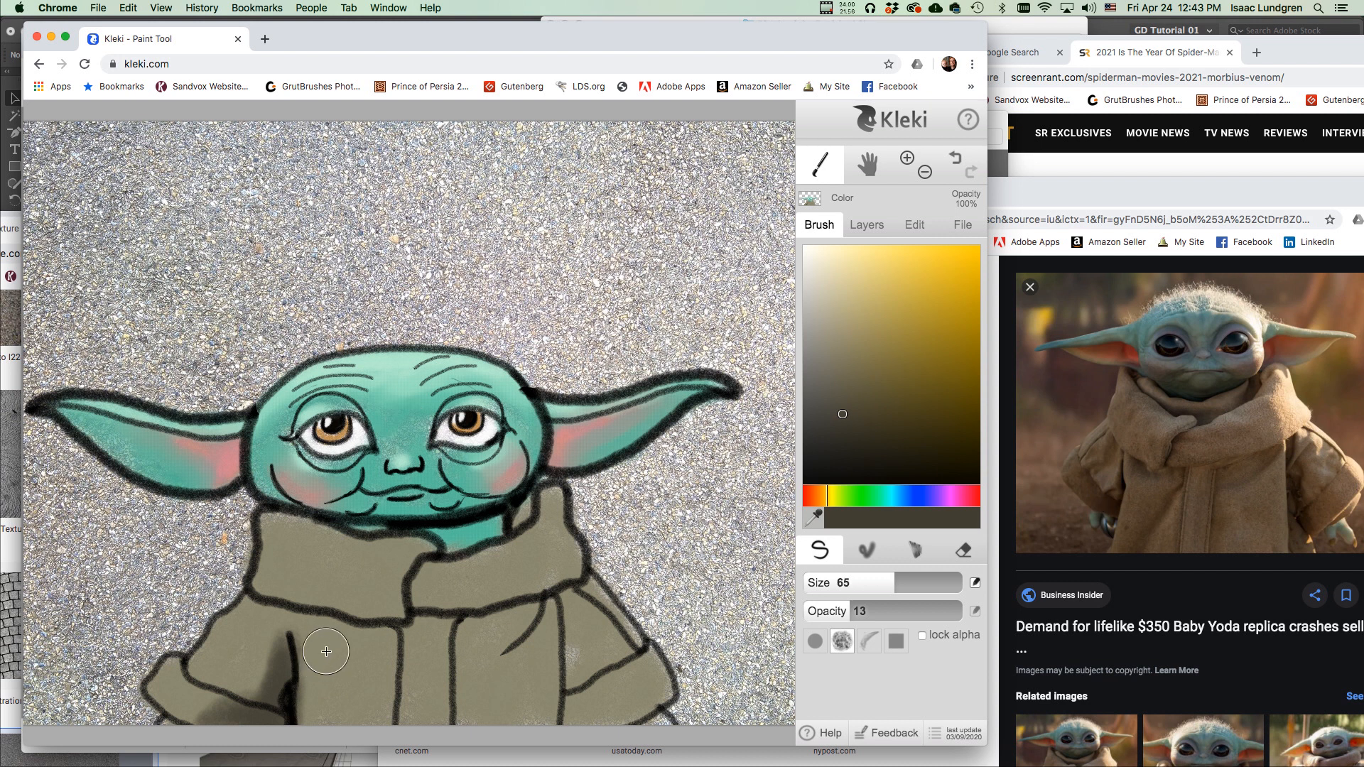
drag(892, 584, 856, 588)
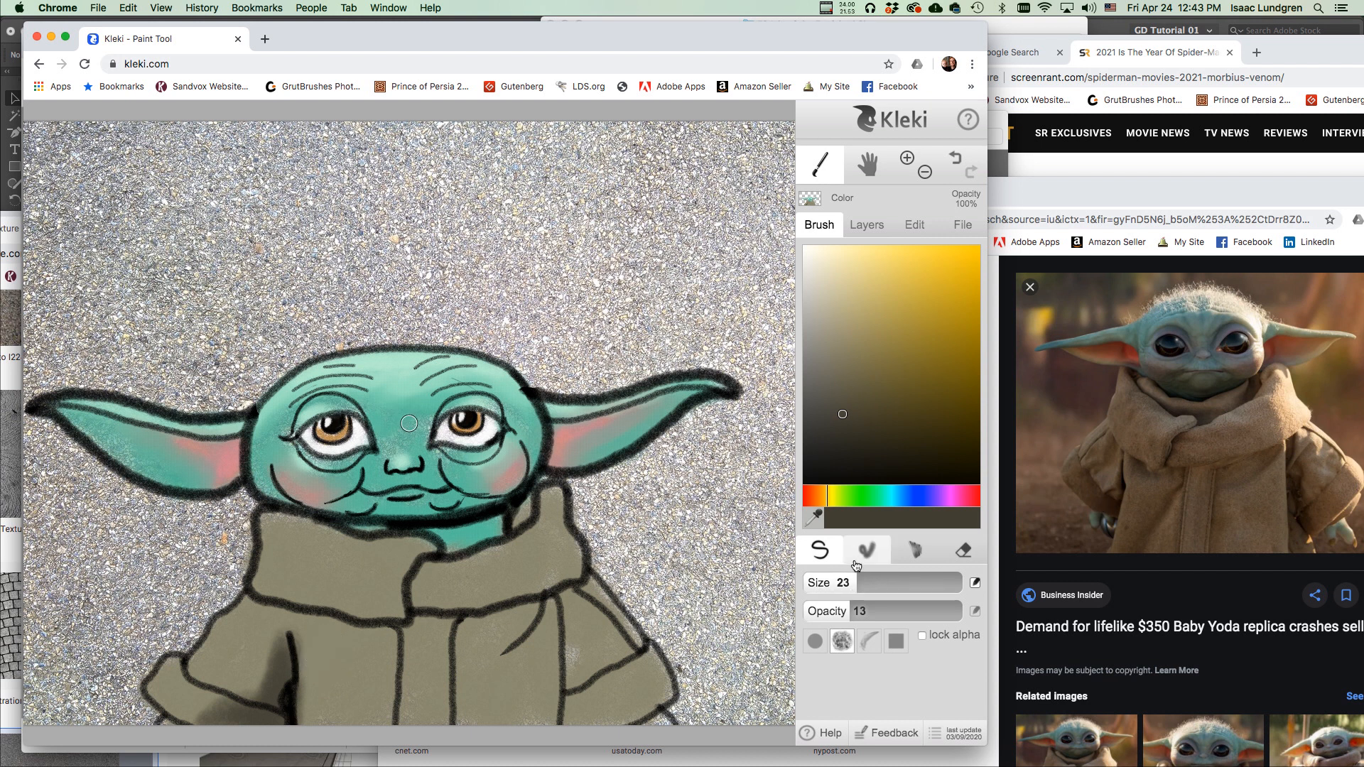
mouse_move(411, 604)
mouse_down()
mouse_move(432, 560)
mouse_move(411, 623)
mouse_move(346, 621)
mouse_move(336, 631)
mouse_move(347, 638)
mouse_move(401, 628)
mouse_move(323, 629)
mouse_move(261, 602)
mouse_move(319, 617)
mouse_move(341, 644)
mouse_move(359, 608)
mouse_up()
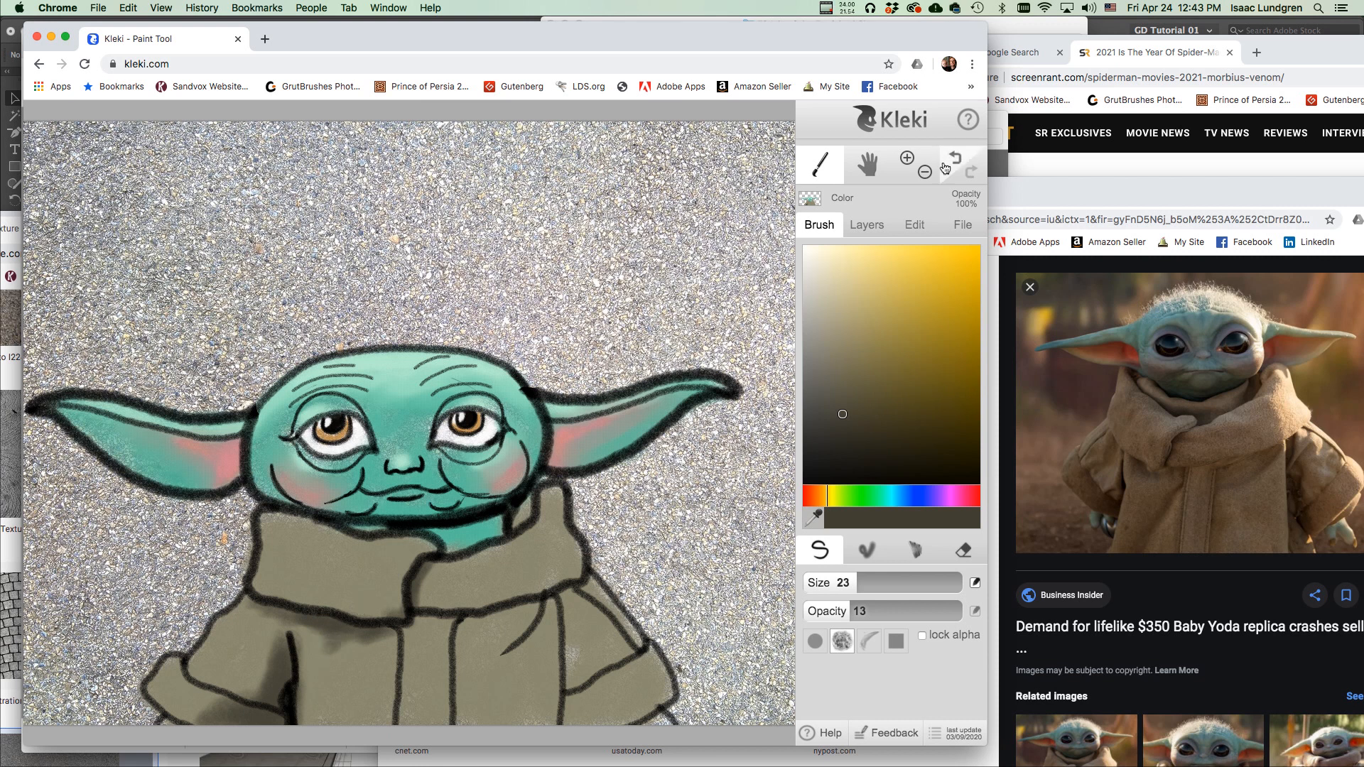
mouse_move(467, 613)
mouse_down()
mouse_move(455, 634)
mouse_move(464, 721)
mouse_move(467, 617)
mouse_move(522, 620)
mouse_move(506, 652)
mouse_move(482, 628)
mouse_move(501, 664)
mouse_move(468, 632)
mouse_up()
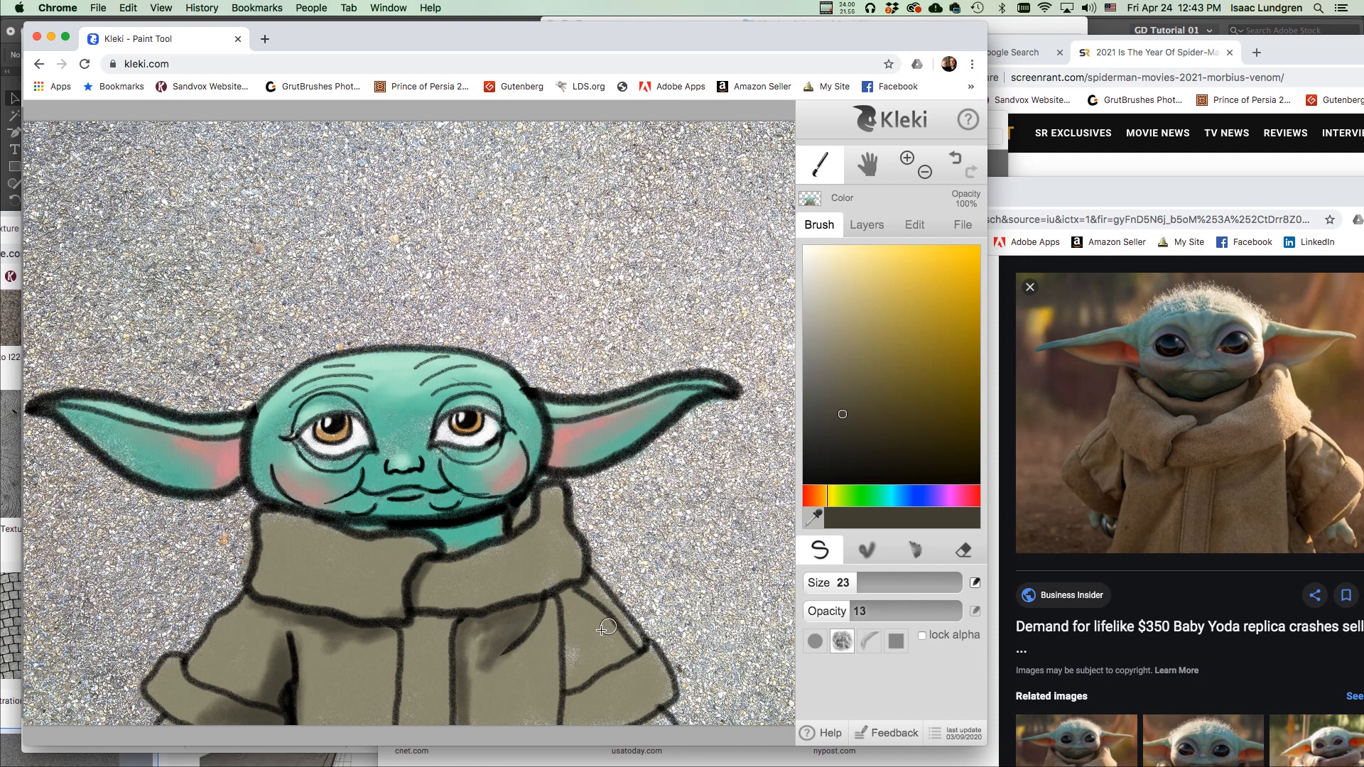
mouse_move(558, 601)
mouse_down()
mouse_move(562, 659)
mouse_move(574, 647)
mouse_move(565, 629)
mouse_move(566, 674)
mouse_move(607, 636)
mouse_move(570, 707)
mouse_up()
mouse_move(544, 545)
mouse_down()
mouse_move(426, 533)
mouse_move(497, 524)
mouse_up()
Deepen the fold, collar and sleeve shading with a darker brown at opacity 19.
drag(566, 636, 573, 666)
click(828, 452)
click(862, 611)
drag(570, 607, 571, 667)
mouse_move(564, 718)
mouse_down()
mouse_move(561, 589)
mouse_move(475, 620)
mouse_up()
drag(388, 632, 392, 691)
drag(363, 629, 320, 621)
mouse_move(403, 609)
mouse_down()
mouse_move(399, 573)
mouse_move(430, 540)
mouse_up()
mouse_move(287, 638)
mouse_down()
mouse_move(287, 720)
mouse_move(276, 718)
mouse_up()
drag(555, 650, 556, 718)
drag(577, 681, 613, 666)
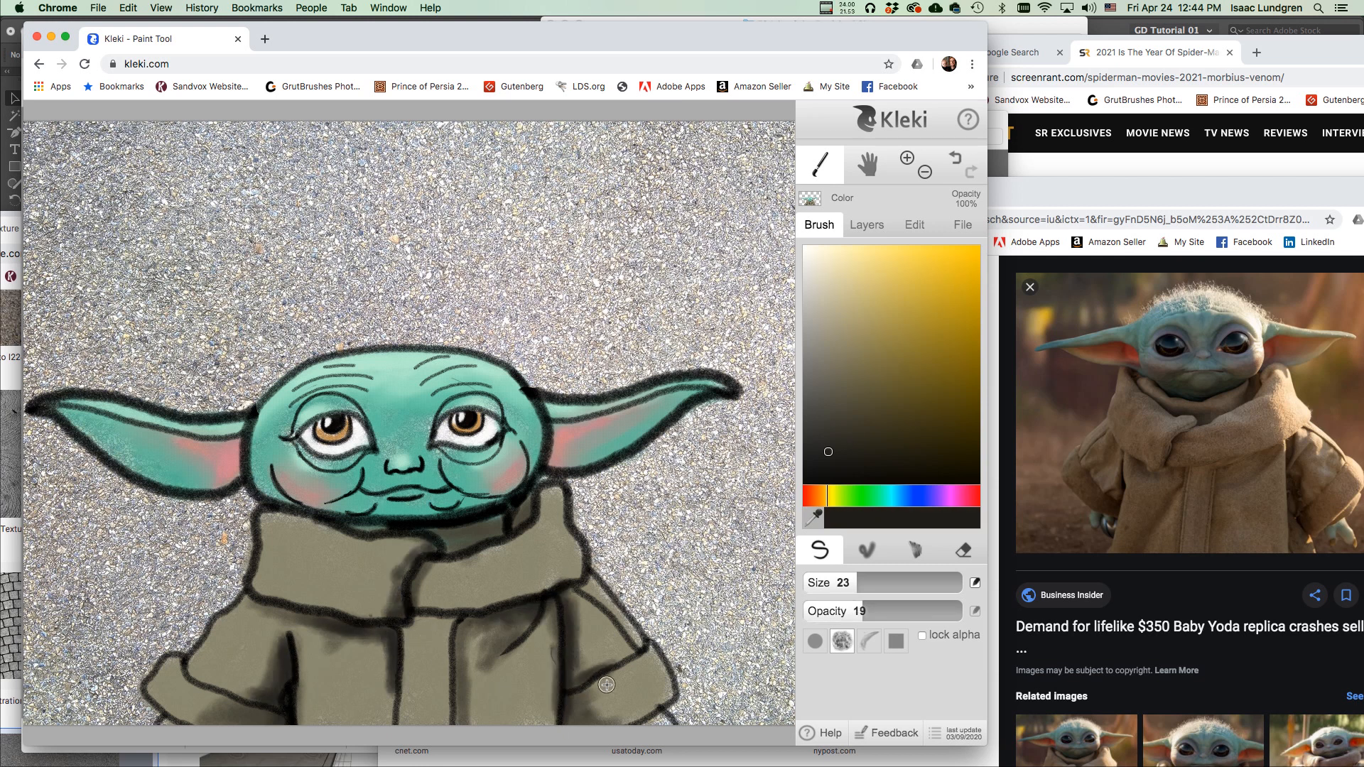
Switch to the blend brush with opacity 0 and adjusted blending strength.
click(871, 548)
drag(863, 612, 789, 617)
drag(932, 643, 963, 643)
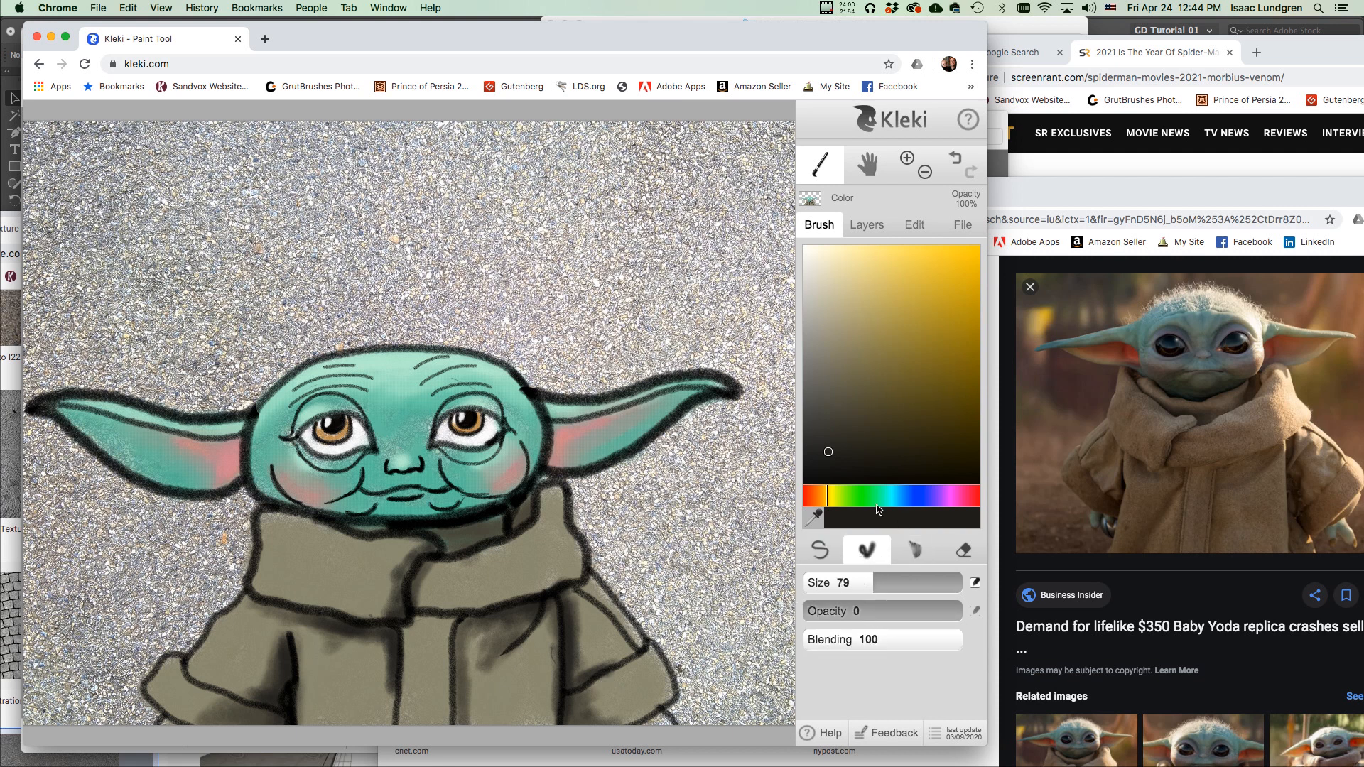
Smudge the robe shading beside the collar, chest and sleeve with the blend brush at size 21.
key(bracketleft)
key(bracketleft)
key(bracketleft)
key(bracketleft)
key(bracketleft)
key(bracketleft)
key(bracketleft)
mouse_move(397, 564)
mouse_down()
mouse_move(359, 621)
mouse_move(392, 659)
mouse_move(306, 628)
mouse_up()
mouse_move(510, 626)
mouse_down()
mouse_move(477, 635)
mouse_move(590, 696)
mouse_up()
mouse_move(271, 628)
mouse_down()
mouse_move(256, 686)
mouse_move(218, 716)
mouse_up()
drag(343, 610, 305, 620)
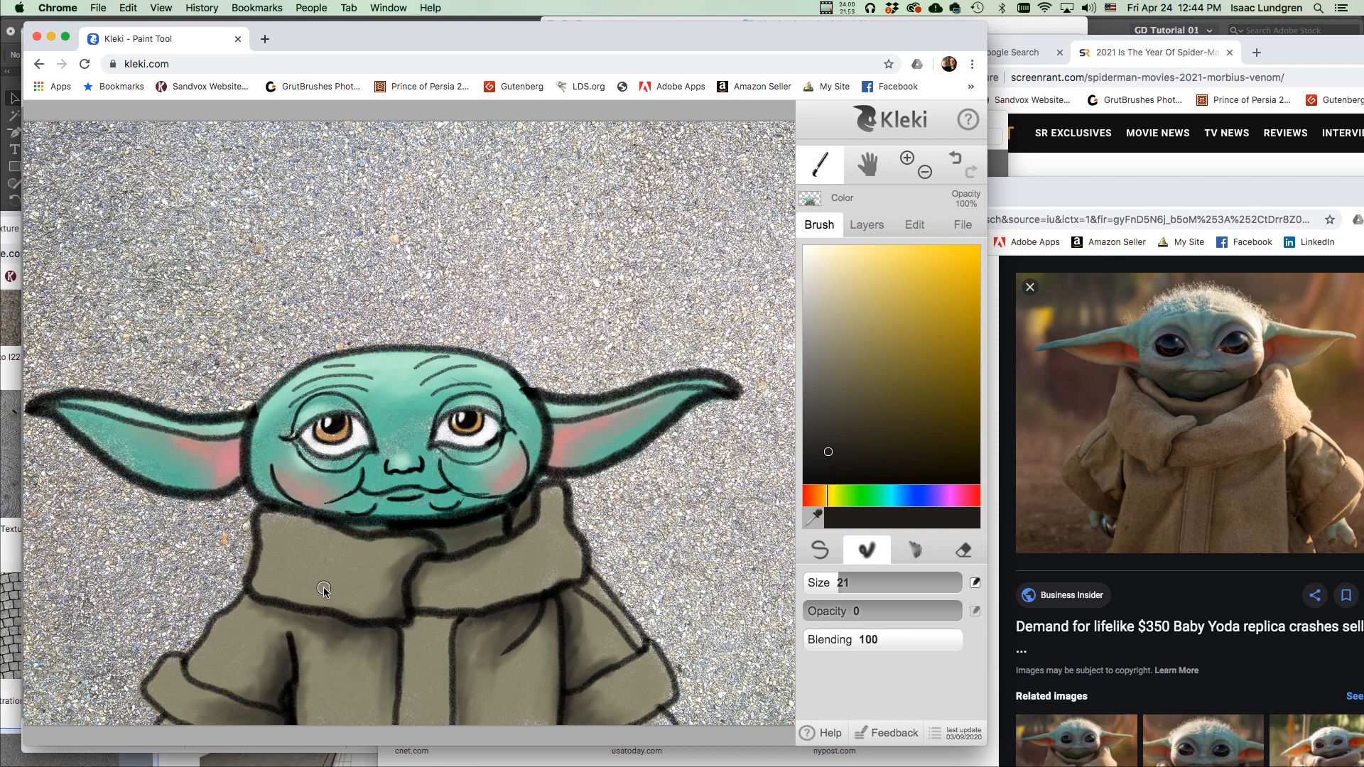
Set the soft painting brush to pale beige at opacity 15.
drag(841, 375, 834, 257)
click(820, 550)
drag(917, 612, 853, 620)
click(849, 585)
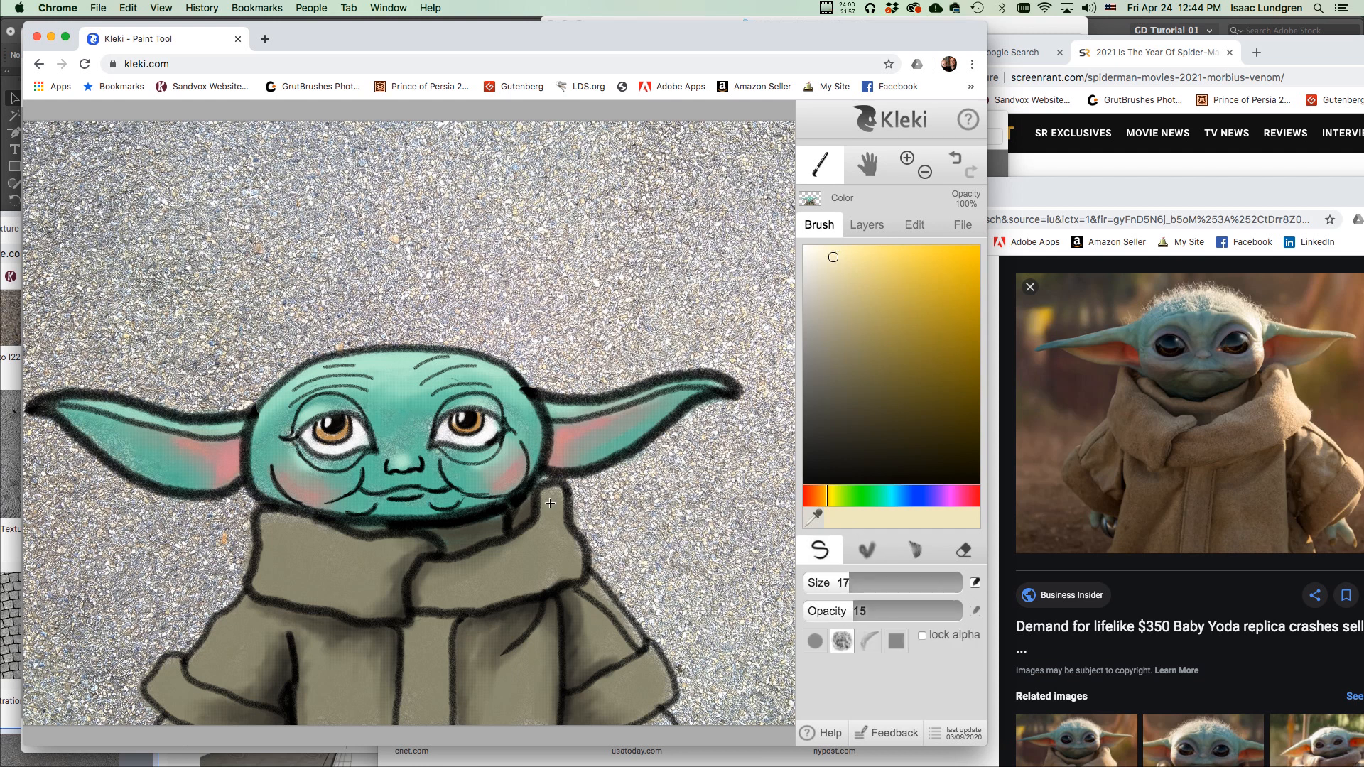
Highlight the collar, shoulders, sleeves and coat front in pale beige.
drag(550, 503, 476, 555)
mouse_move(564, 553)
mouse_down()
mouse_move(614, 606)
mouse_move(625, 668)
mouse_move(666, 693)
mouse_move(639, 668)
mouse_up()
drag(260, 519, 426, 559)
mouse_move(238, 612)
mouse_down()
mouse_move(190, 659)
mouse_move(226, 701)
mouse_up()
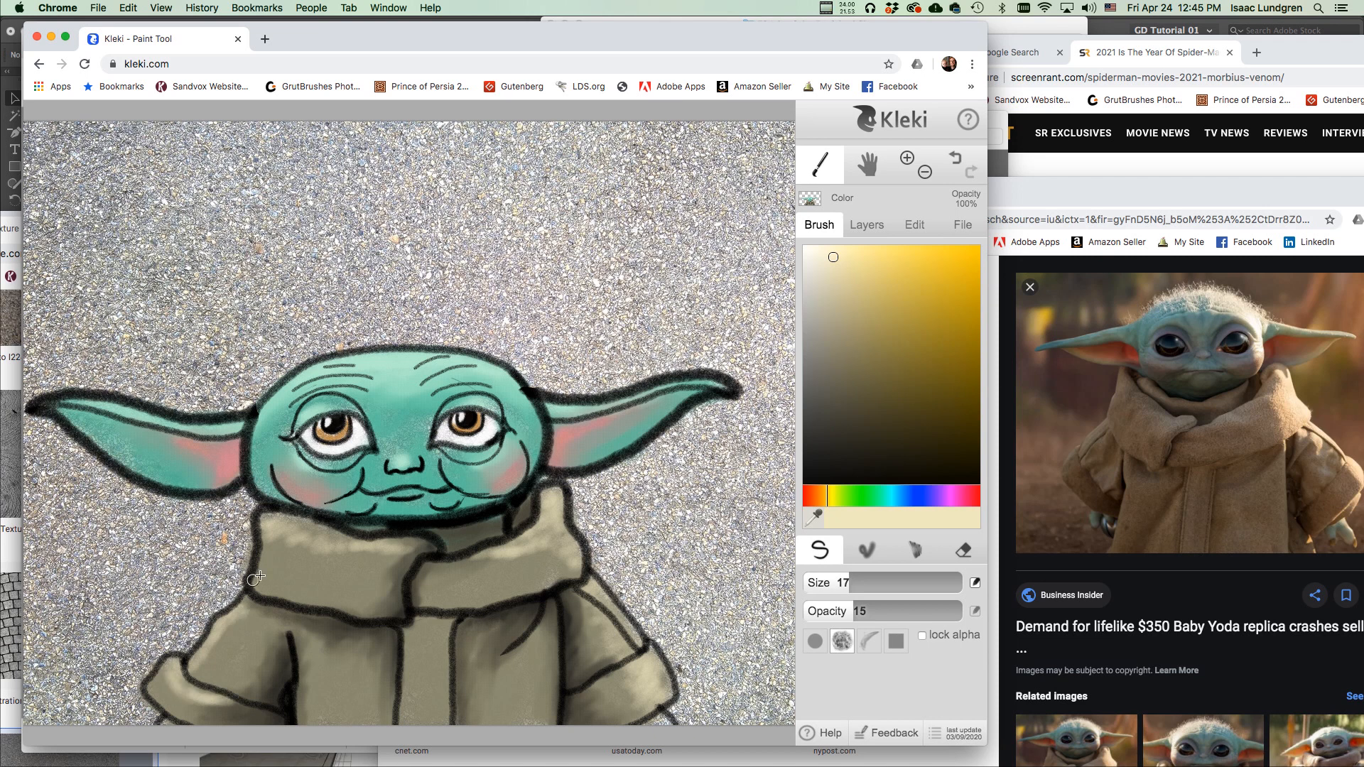
drag(284, 537, 419, 547)
drag(492, 555, 446, 570)
drag(446, 626, 429, 718)
drag(623, 670, 645, 713)
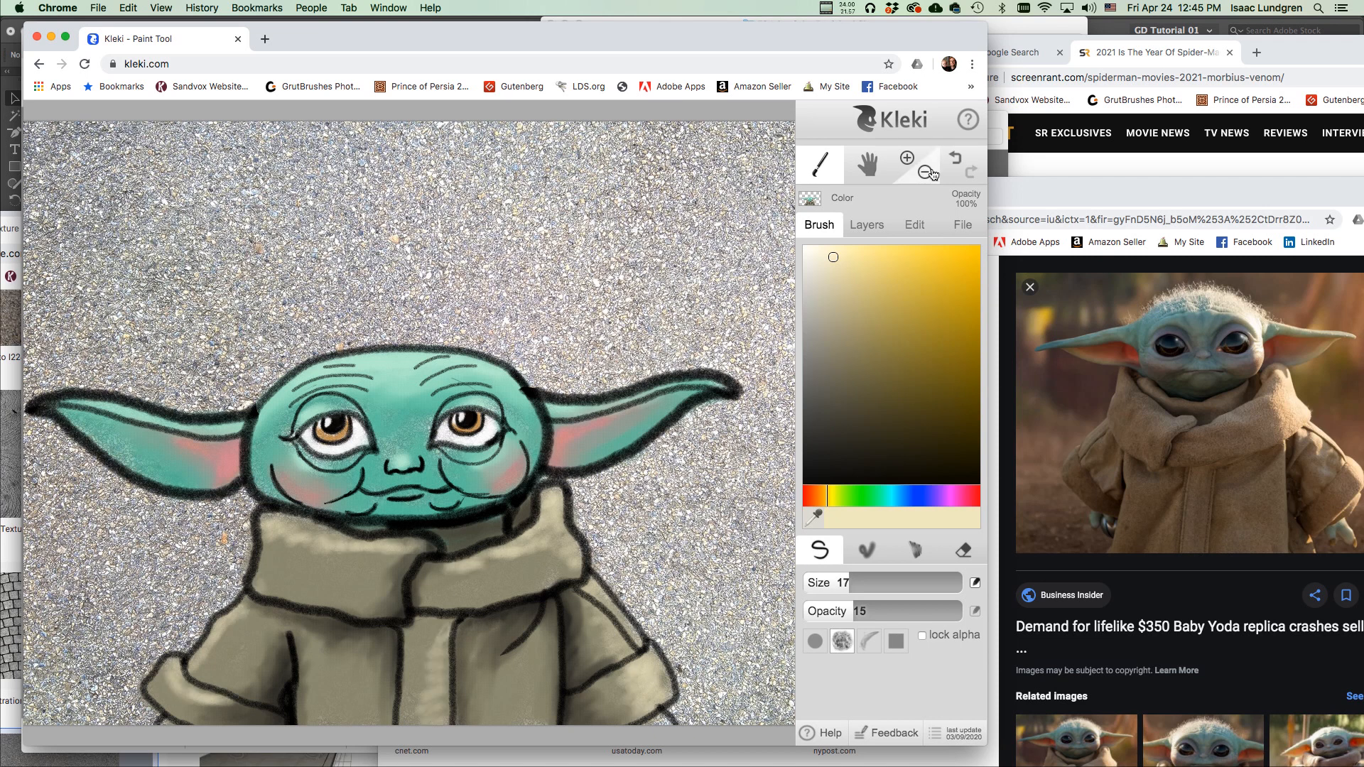
click(926, 171)
click(914, 158)
Lower the Color layer's opacity to 87% in the layers list.
click(863, 226)
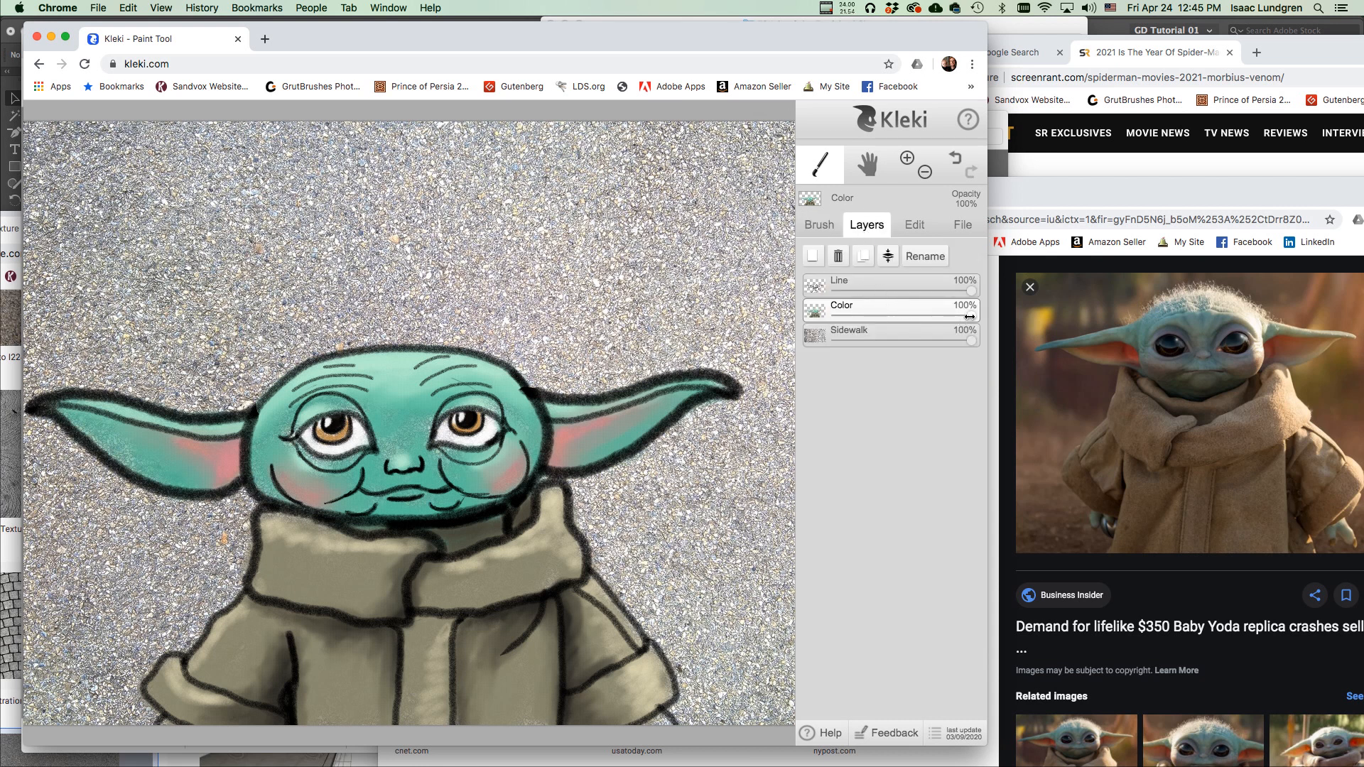
drag(968, 316, 953, 293)
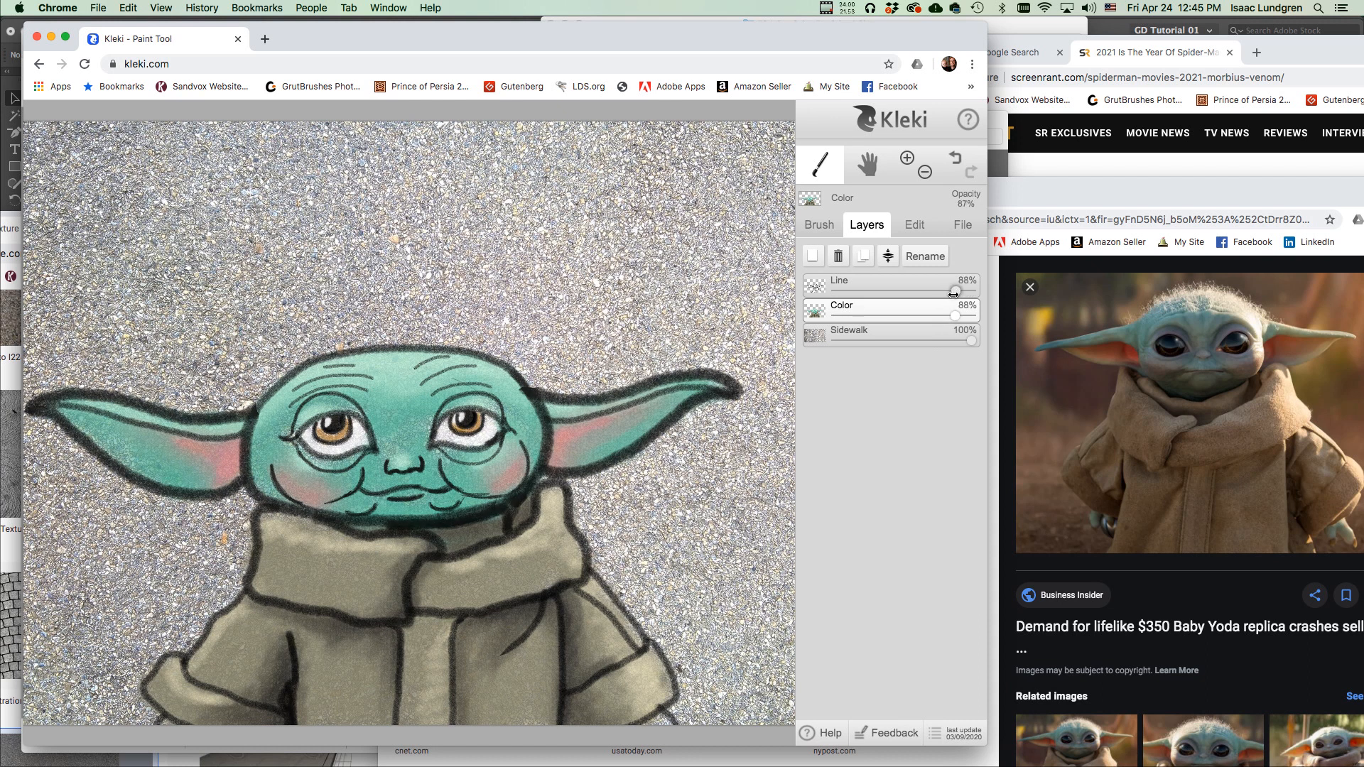
click(954, 317)
scroll(647, 324, down, 2)
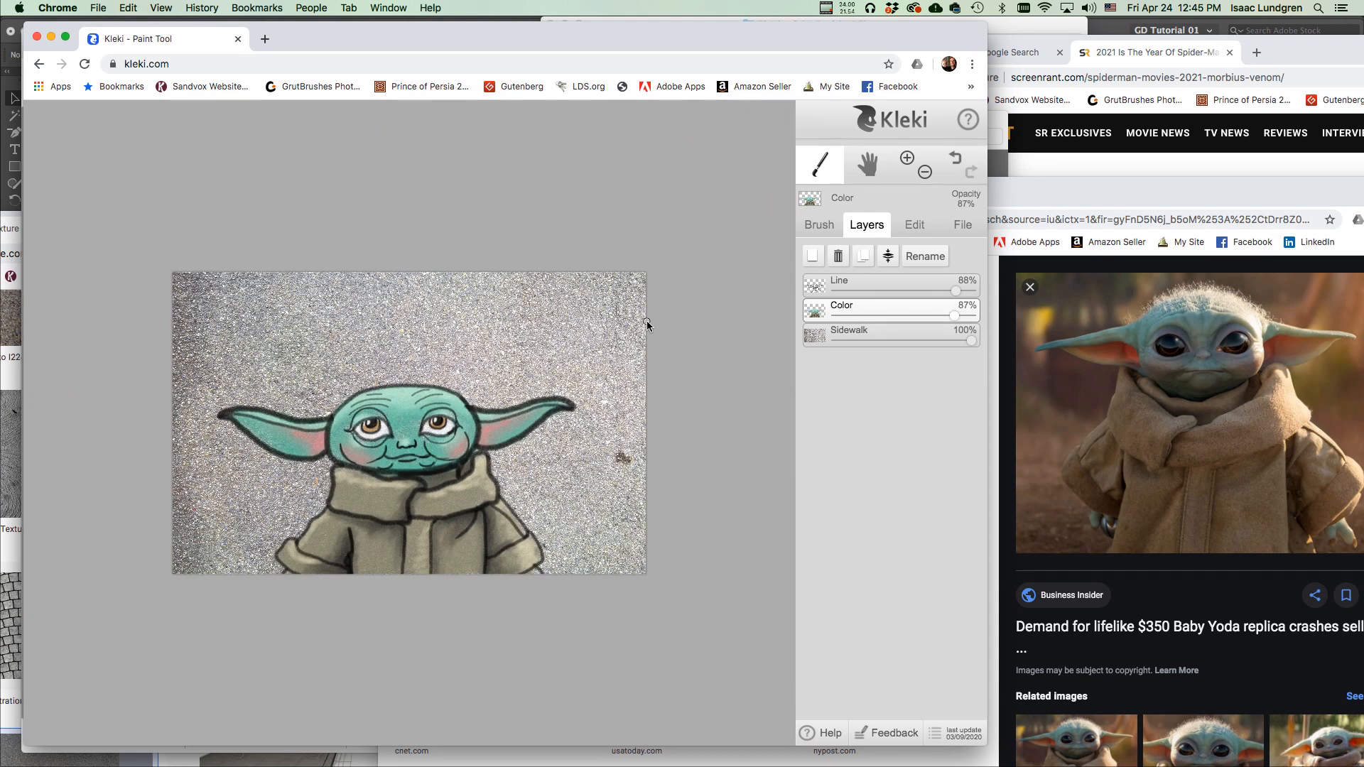
scroll(647, 325, up, 3)
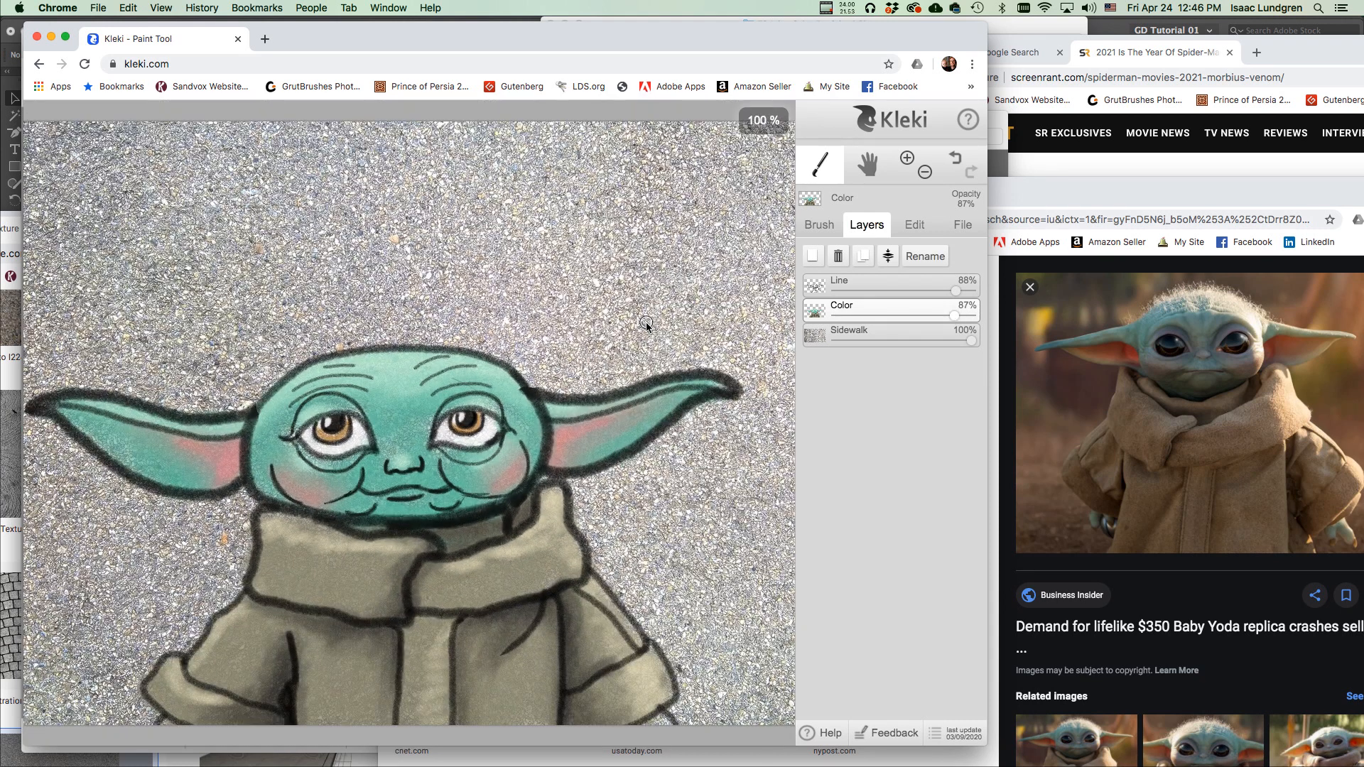
scroll(646, 321, down, 2)
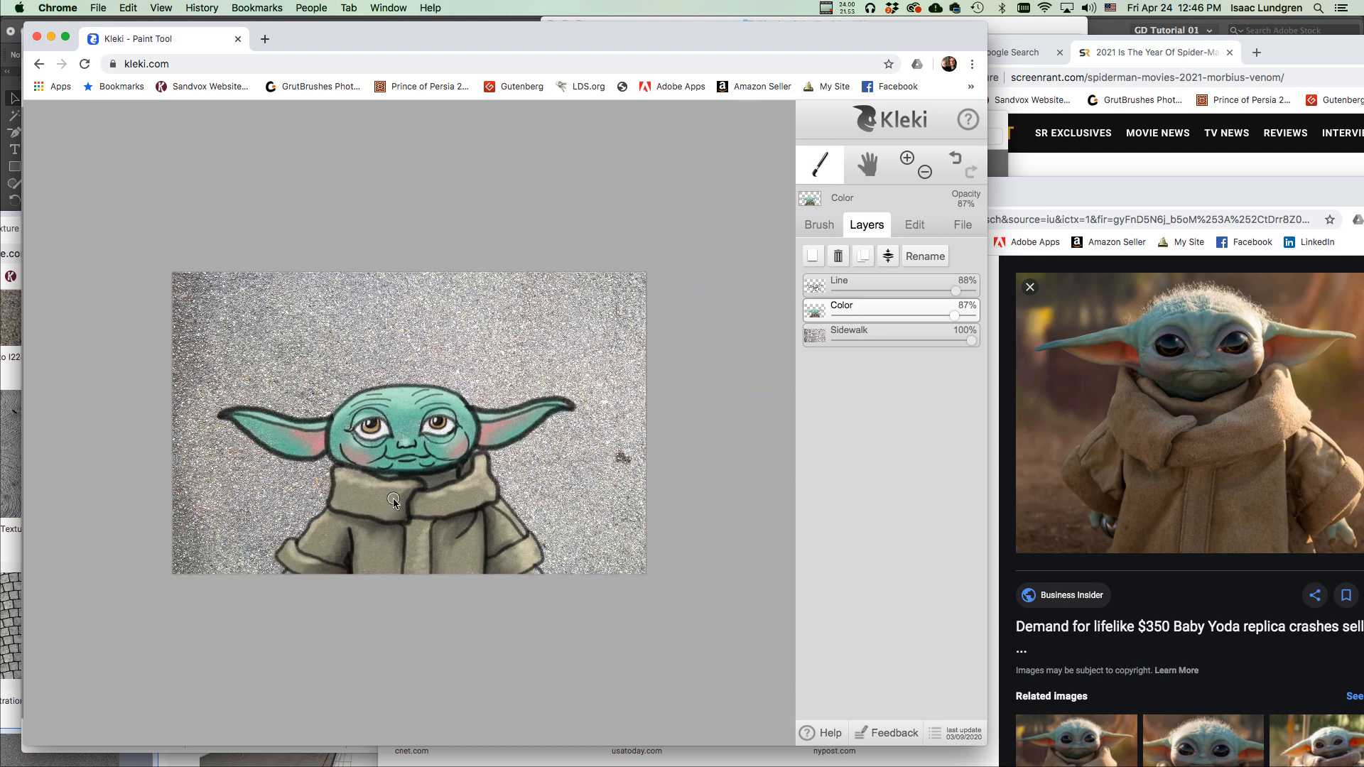
scroll(393, 499, up, 2)
scroll(403, 500, up, 2)
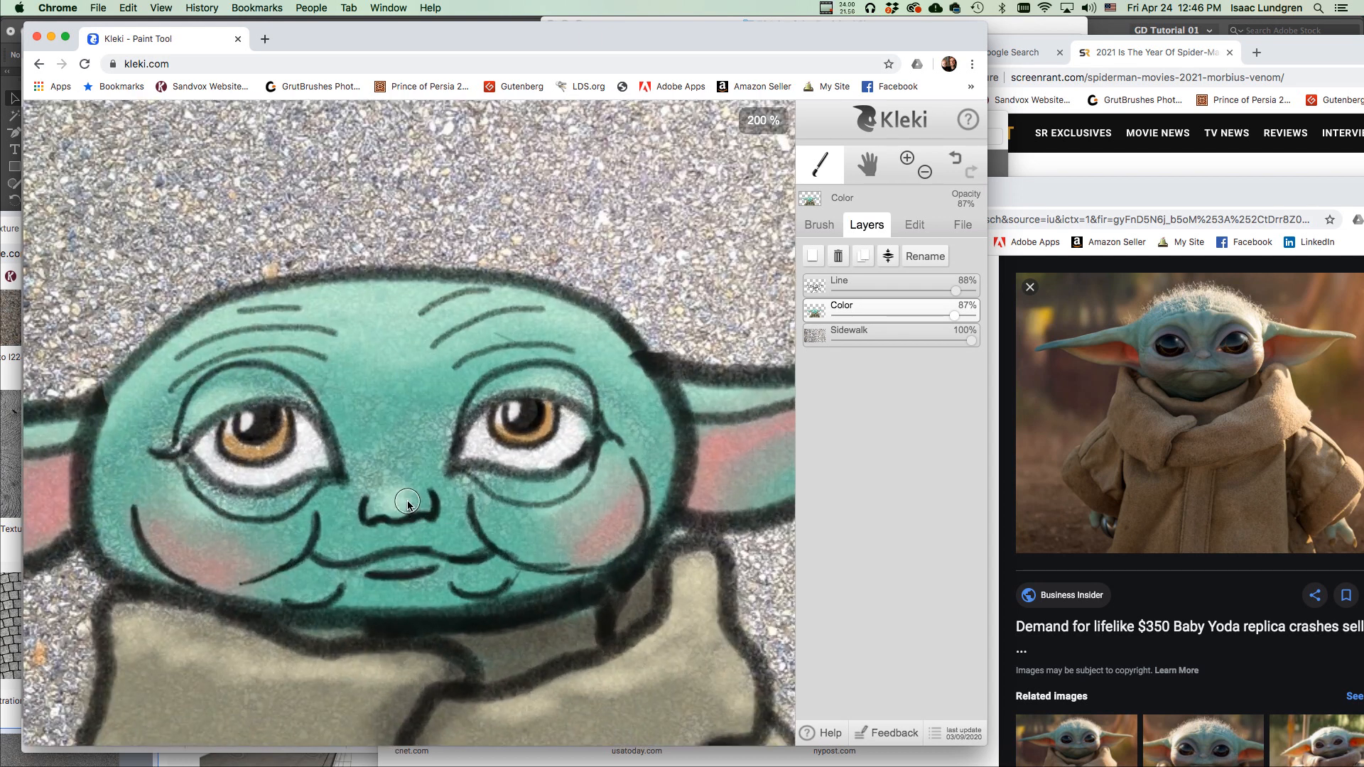
scroll(407, 504, down, 1)
scroll(407, 504, down, 2)
scroll(619, 460, up, 2)
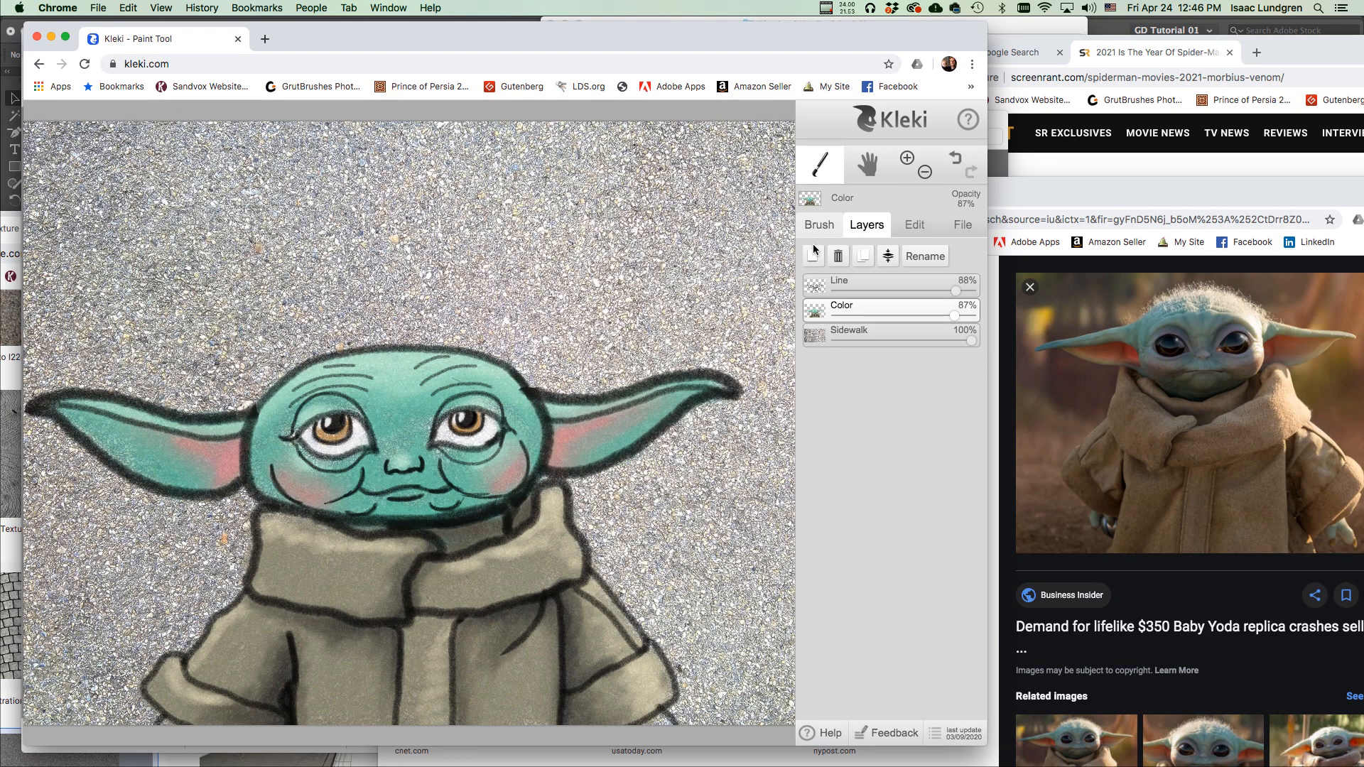
Make the Line layer the active layer.
click(852, 279)
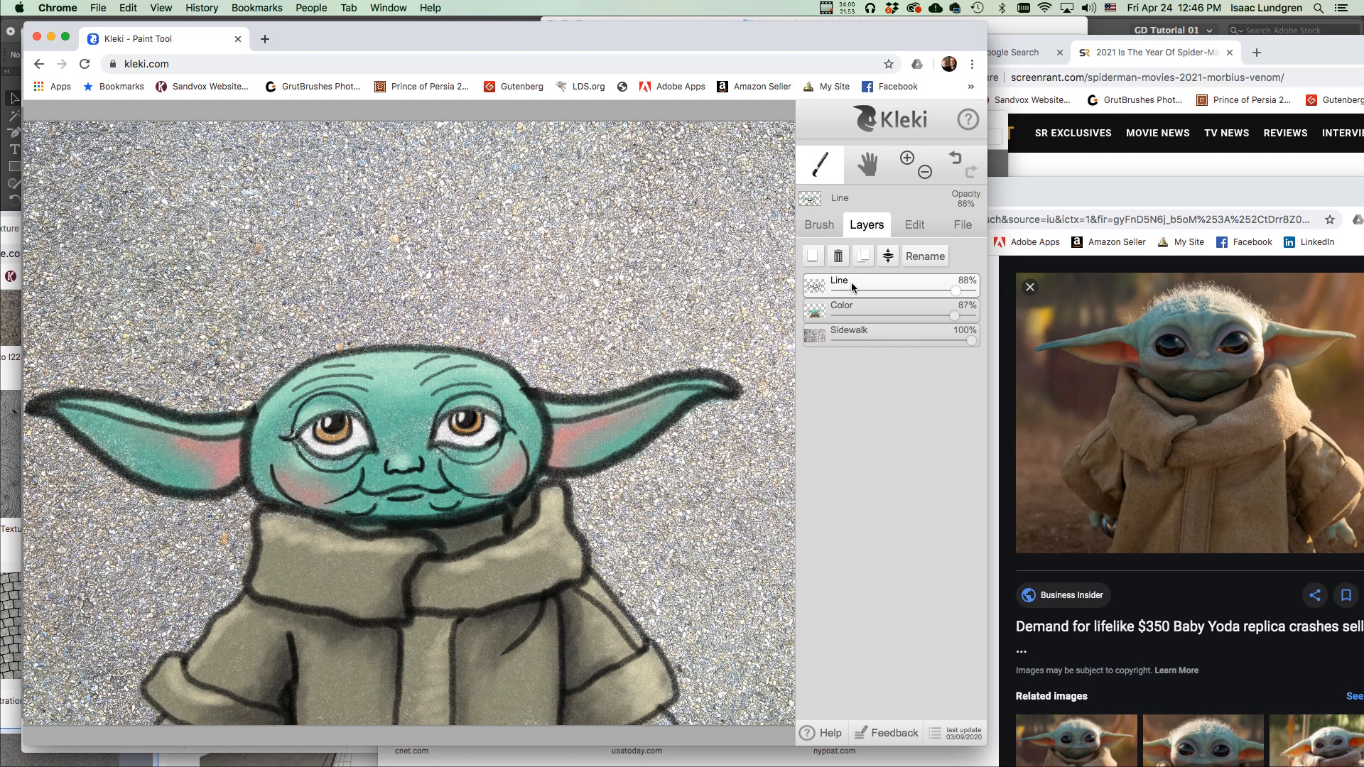
mouse_move(813, 287)
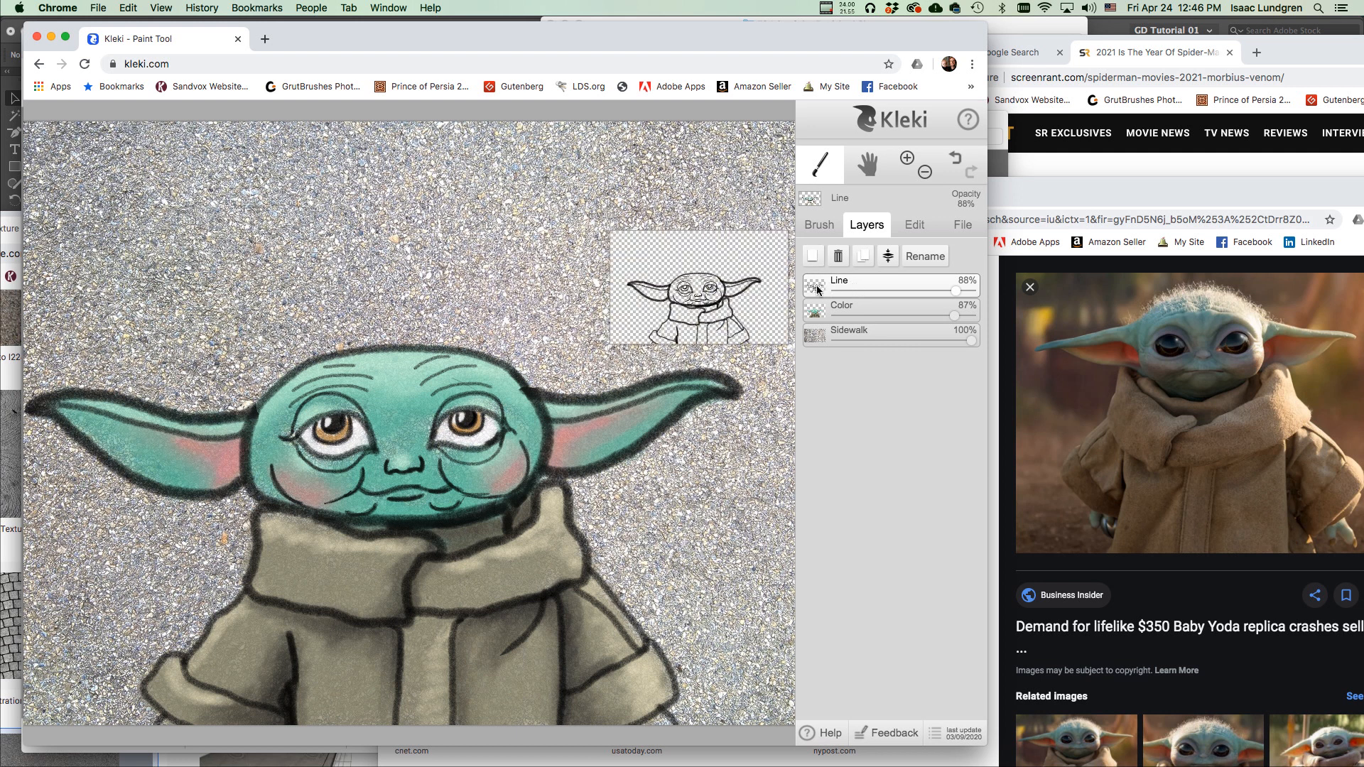
mouse_move(815, 311)
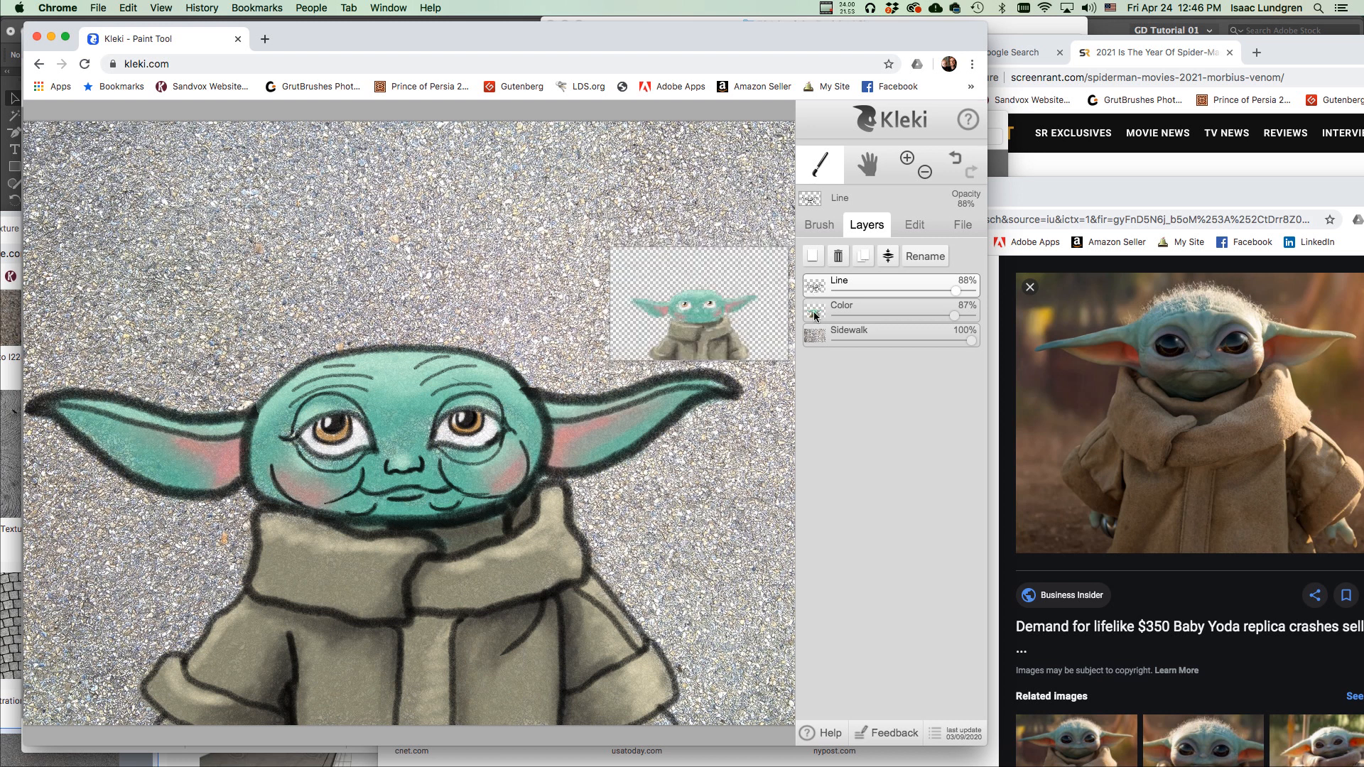
Add a new top layer and pick a dark green paint colour on the Brush tab.
click(812, 257)
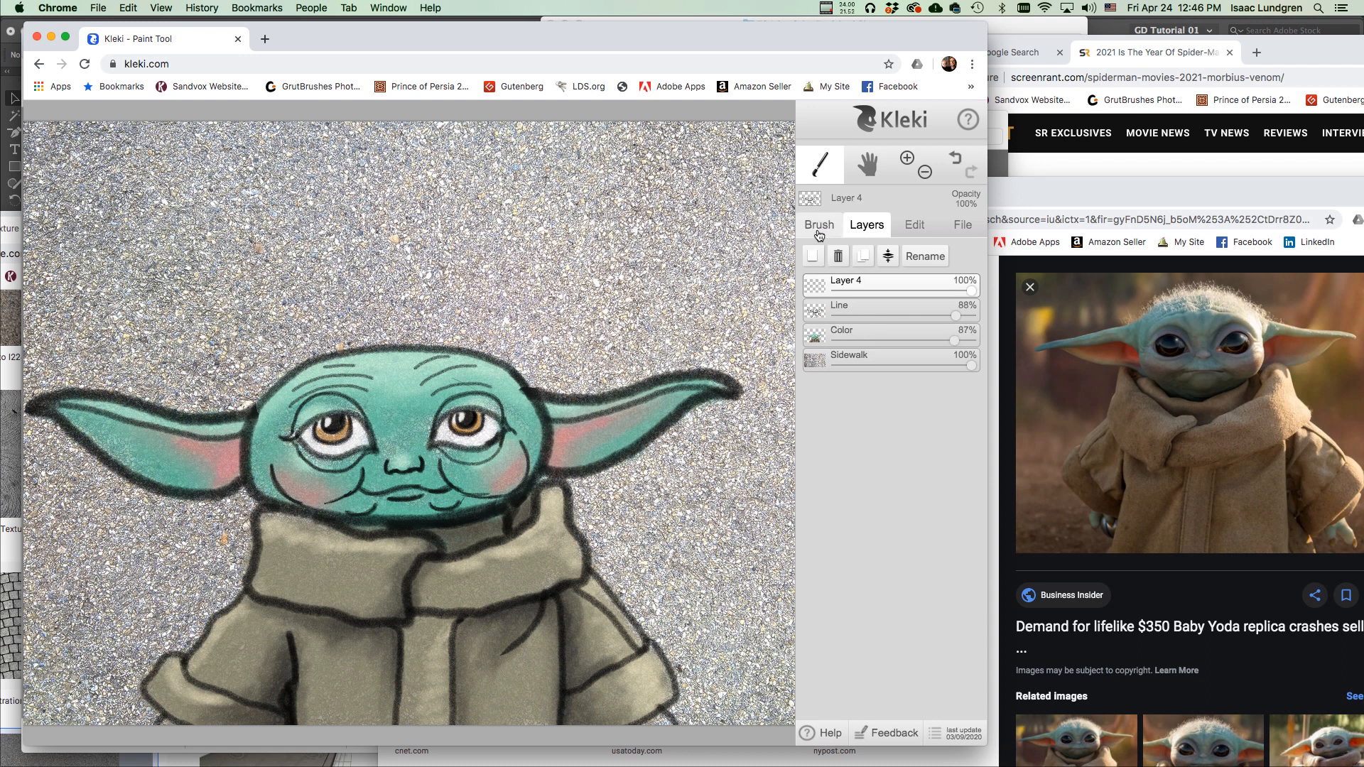
click(818, 225)
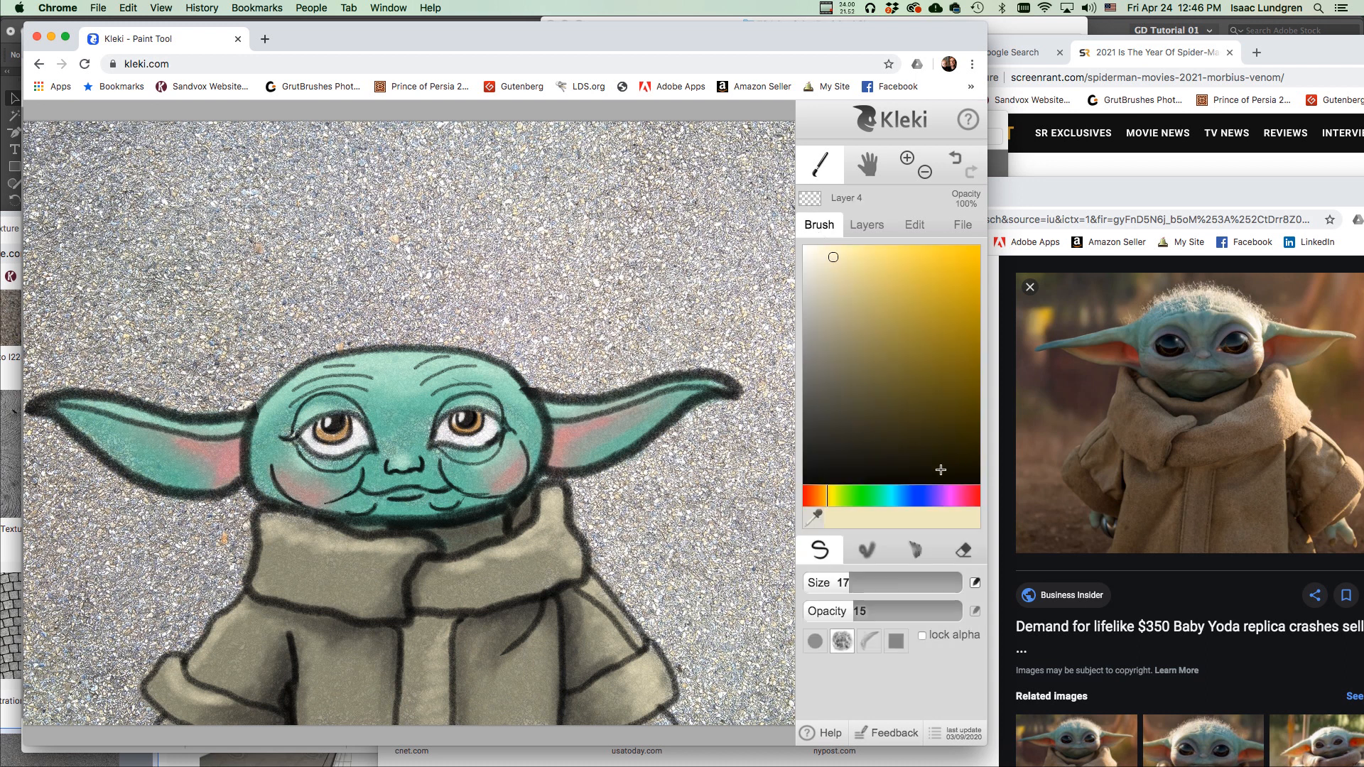
click(859, 496)
drag(885, 350, 908, 401)
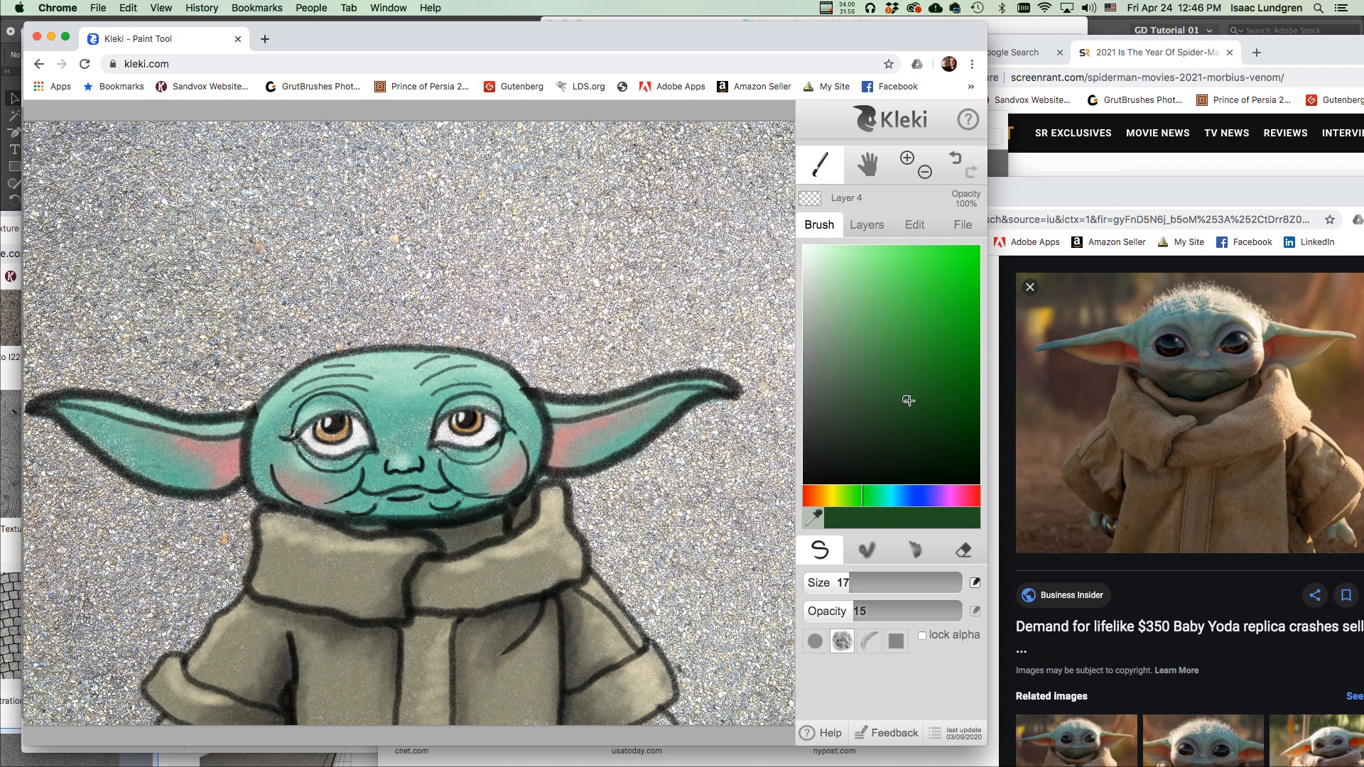
scroll(421, 363, down, 2)
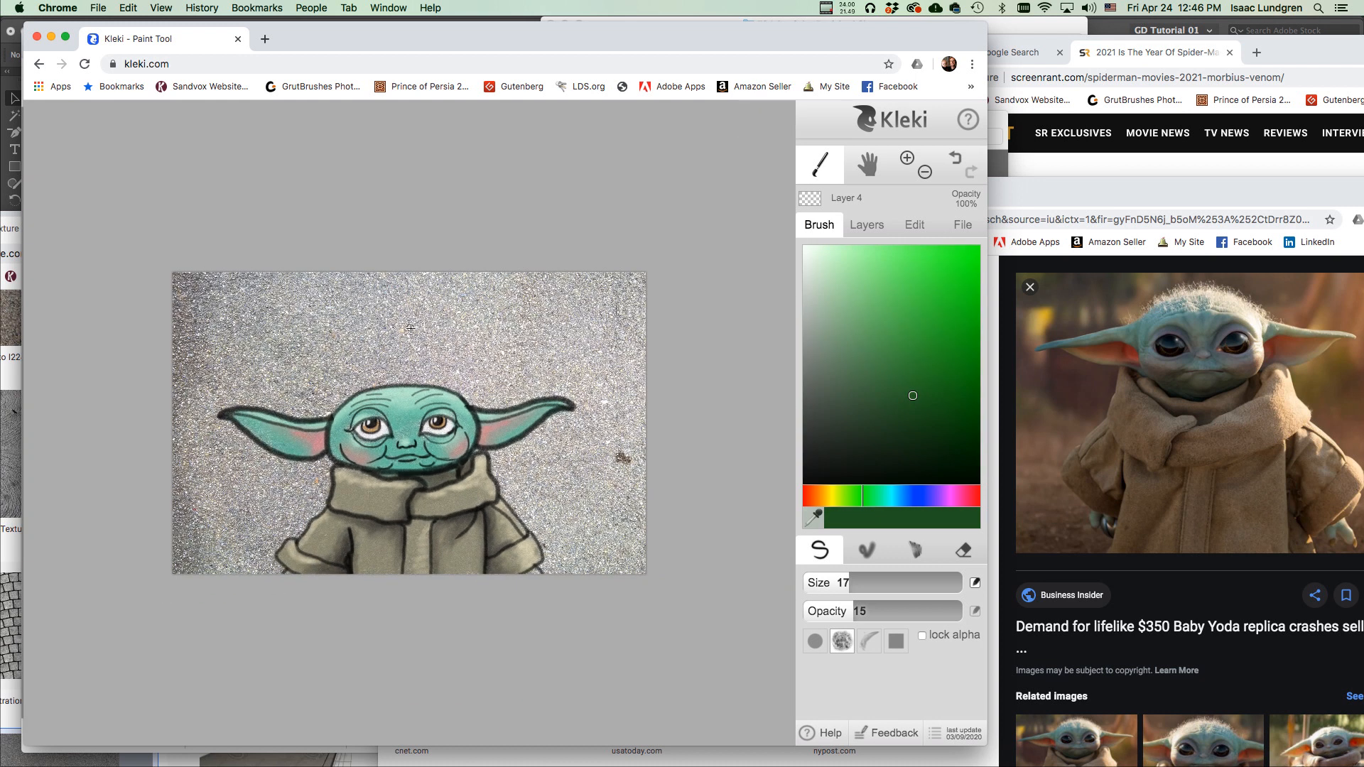
Glance at the finished example drawing in the other Kleki window, then return to the working drawing.
drag(385, 37, 474, 133)
click(861, 49)
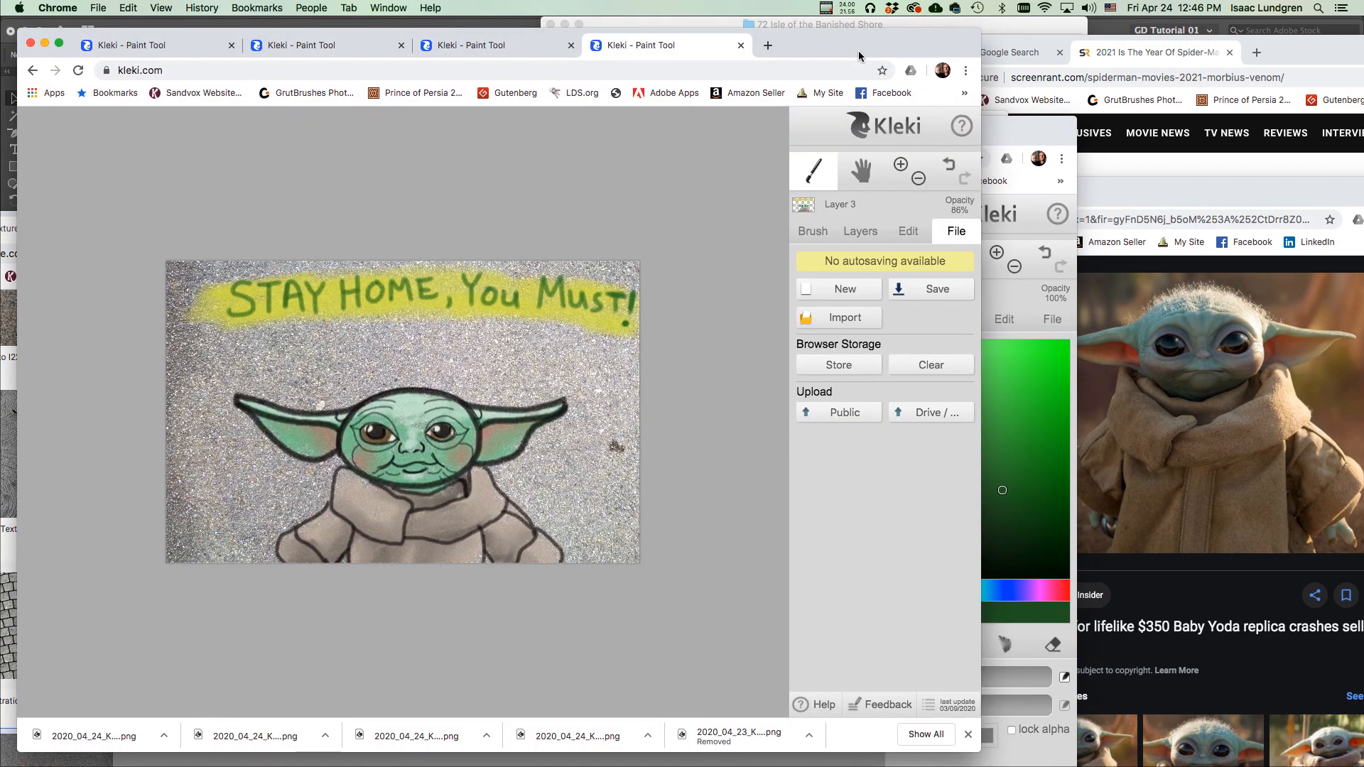
drag(1006, 133, 944, 66)
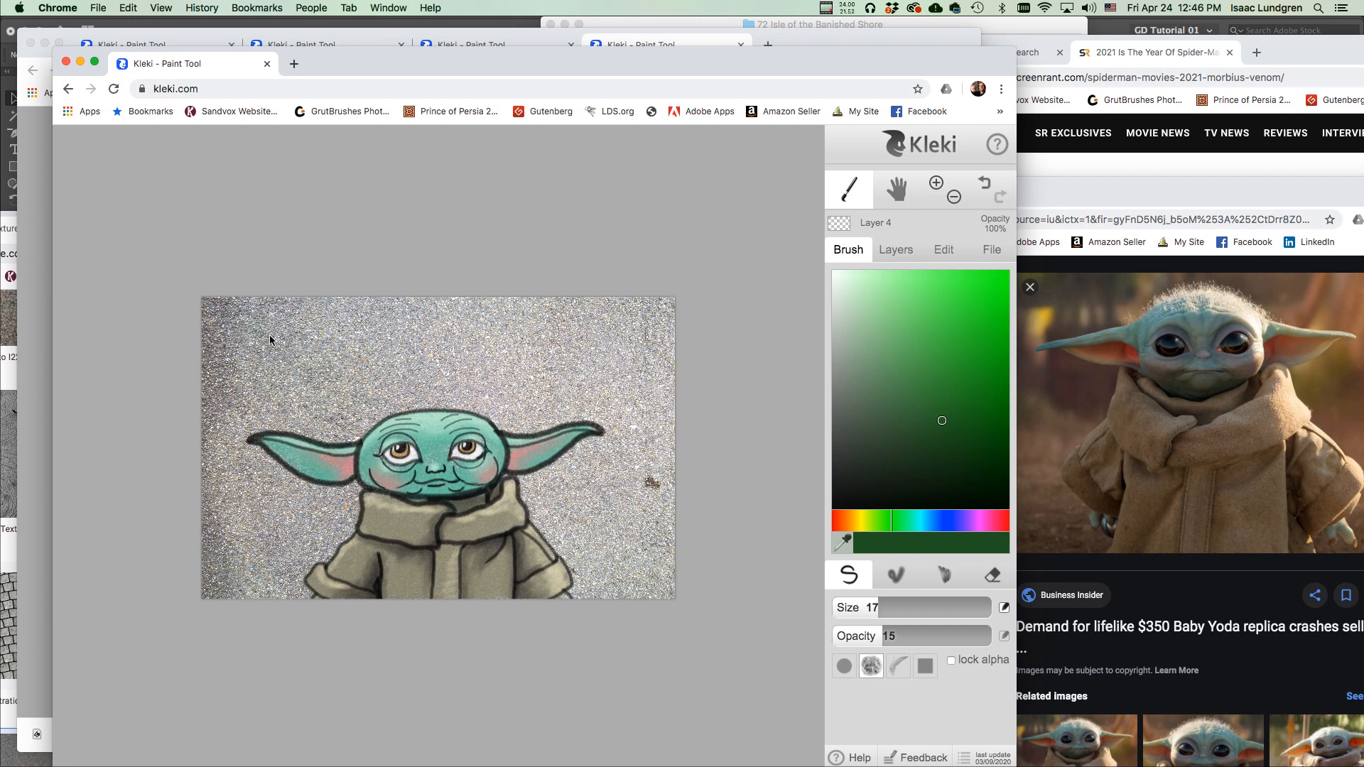
Raise brush opacity to 80 and letter 'STAY HOME,' in dark green above Baby Yoda.
drag(890, 636, 964, 640)
mouse_move(283, 321)
mouse_down()
mouse_move(267, 348)
mouse_move(299, 344)
mouse_move(290, 325)
mouse_move(312, 316)
mouse_move(326, 343)
mouse_up()
drag(325, 333, 361, 336)
mouse_move(372, 310)
mouse_down()
mouse_move(373, 334)
mouse_move(389, 317)
mouse_up()
drag(400, 332, 435, 331)
mouse_move(443, 328)
mouse_down()
mouse_move(440, 341)
mouse_move(467, 336)
mouse_up()
Paint 'You Must!' to finish the slogan across the top of the sidewalk.
drag(495, 320, 546, 334)
drag(551, 321, 568, 336)
drag(587, 311, 589, 336)
drag(581, 323, 603, 316)
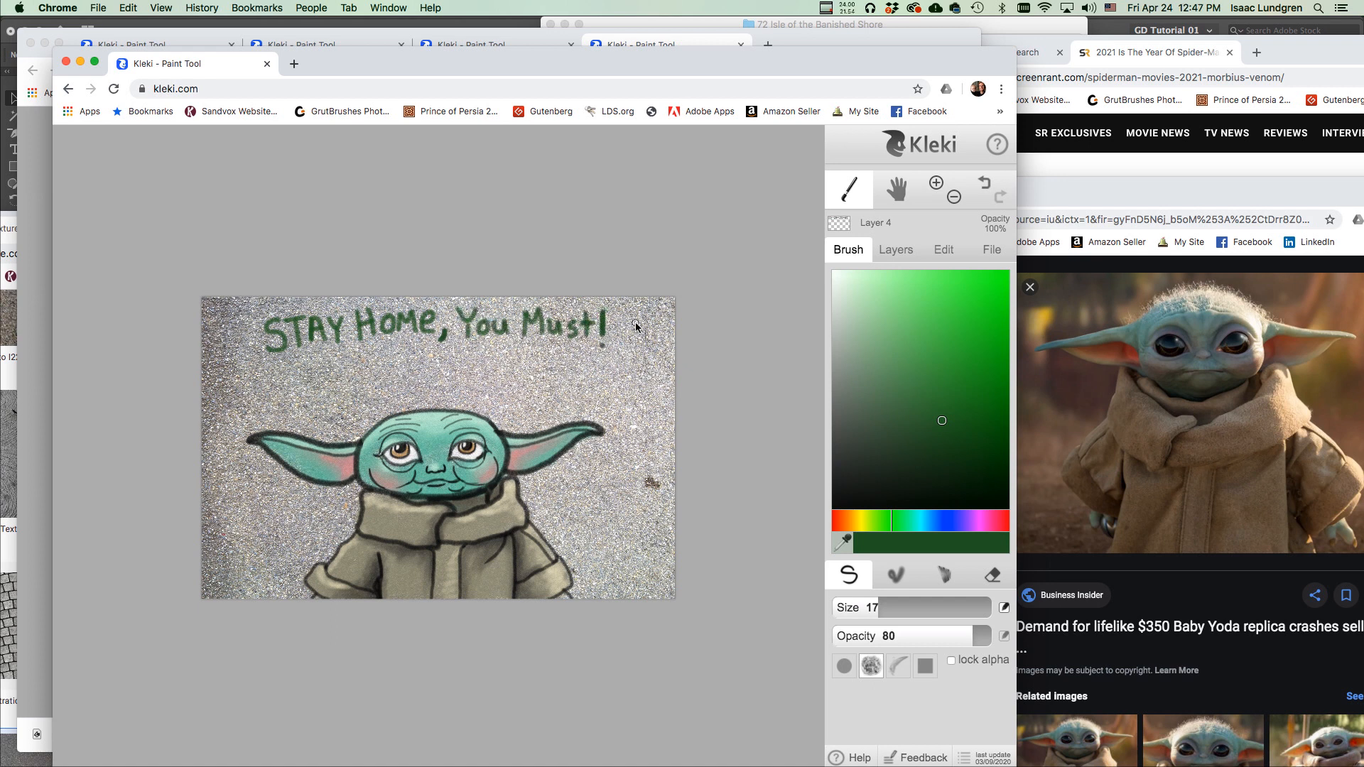
click(896, 250)
Add a new Layer 5 and move it beneath the lettering's Layer 4, leaving names unchanged.
click(843, 282)
drag(929, 300, 930, 332)
double_click(899, 301)
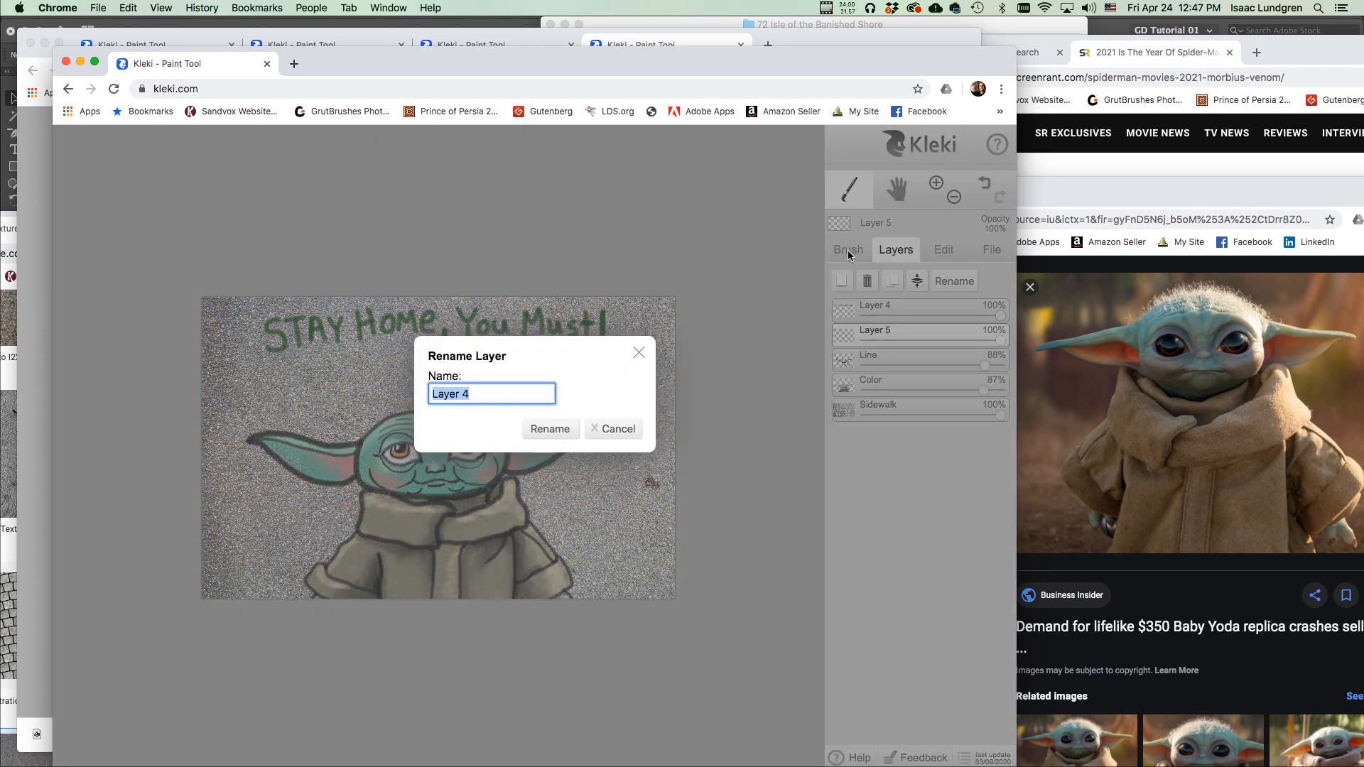
click(602, 429)
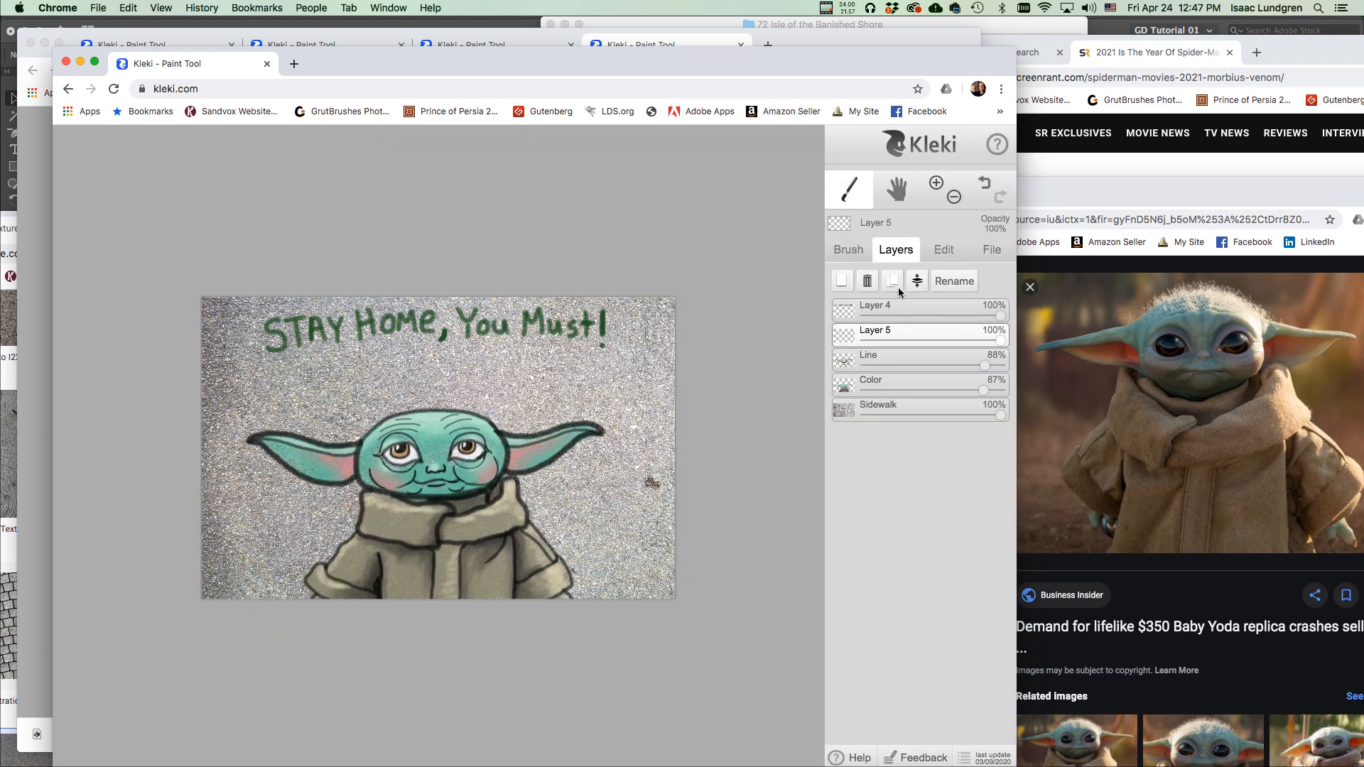
Set the paint colour to a bright yellow using the hue bar and colour field.
click(843, 249)
drag(882, 531, 864, 530)
drag(949, 403, 947, 307)
click(895, 249)
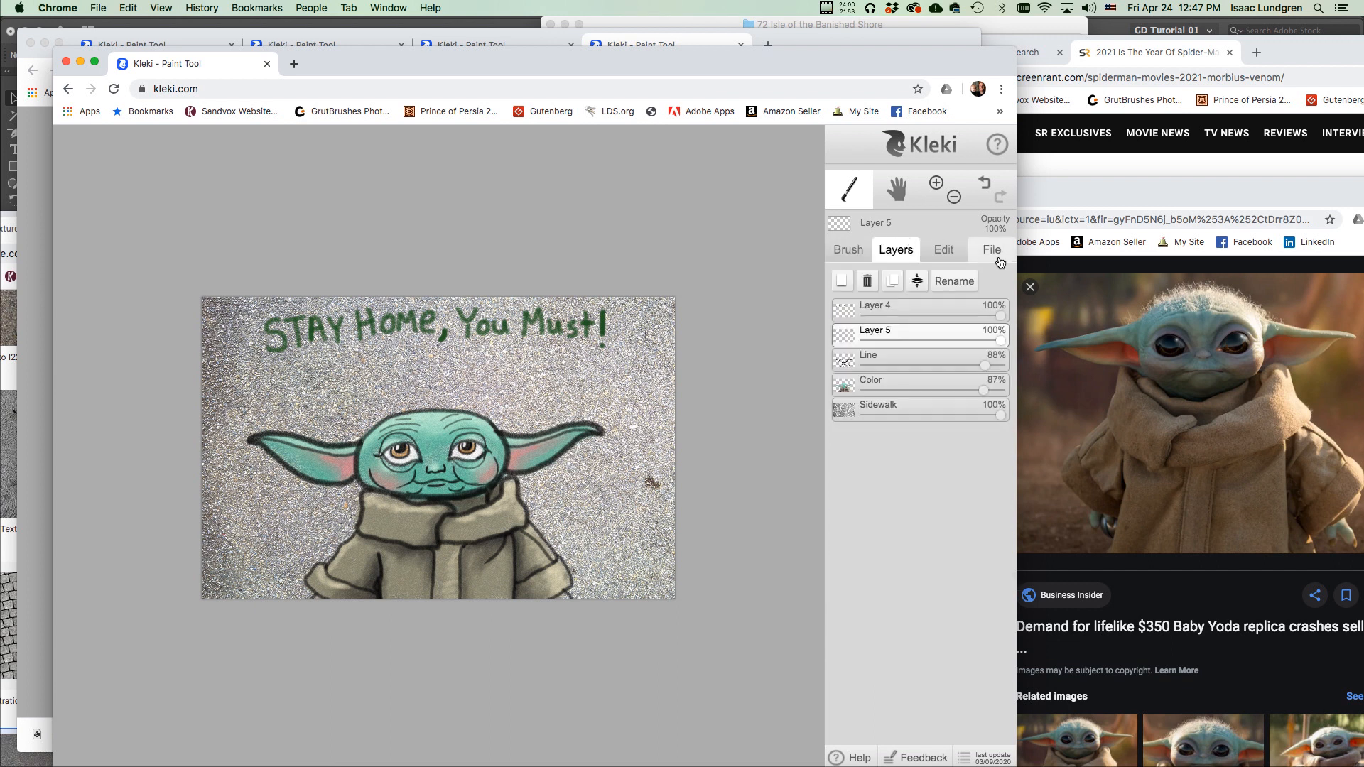
With a much larger brush at opacity 7, paint a faint yellow band behind the lettering, undoing a too-strong first stroke.
click(852, 249)
mouse_move(866, 608)
mouse_down()
mouse_move(928, 609)
mouse_move(963, 637)
mouse_move(914, 629)
mouse_up()
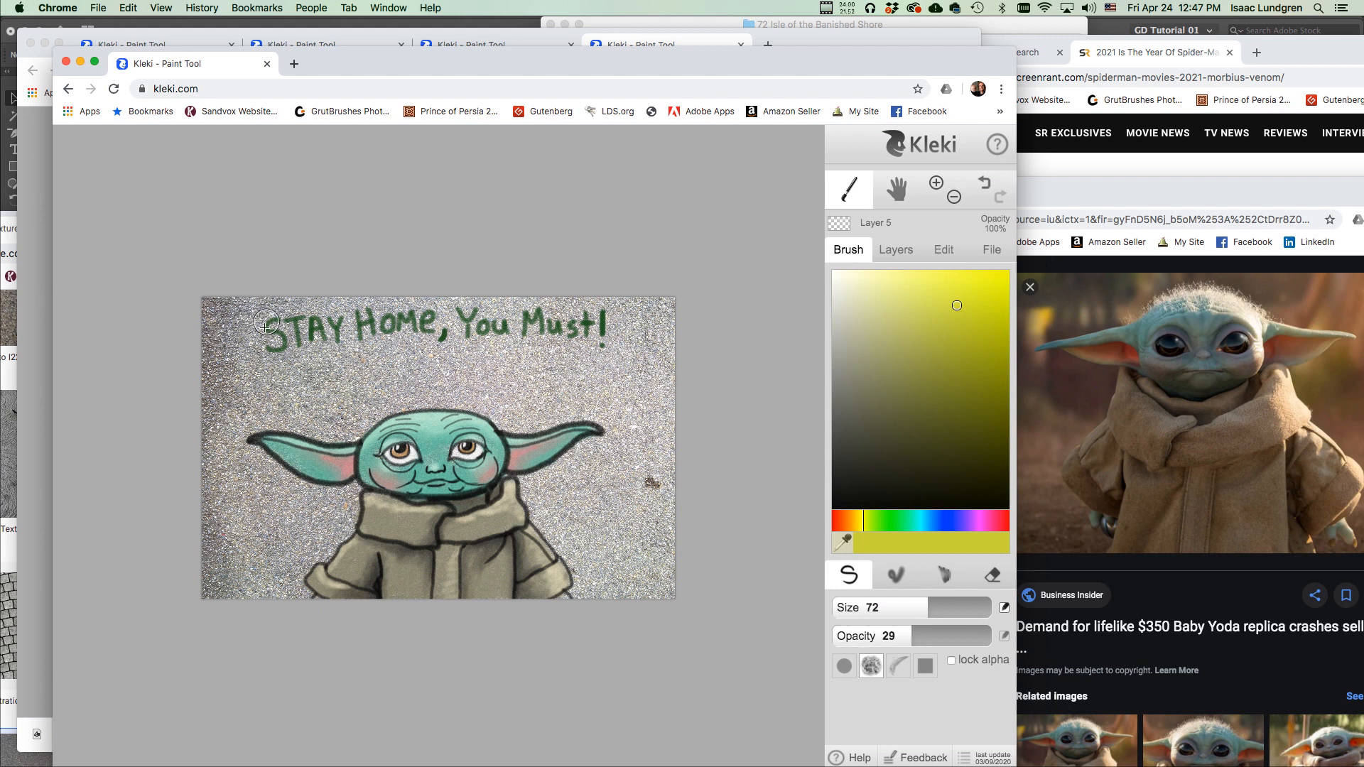
mouse_move(255, 334)
mouse_down()
mouse_move(305, 323)
mouse_move(259, 349)
mouse_move(377, 339)
mouse_up()
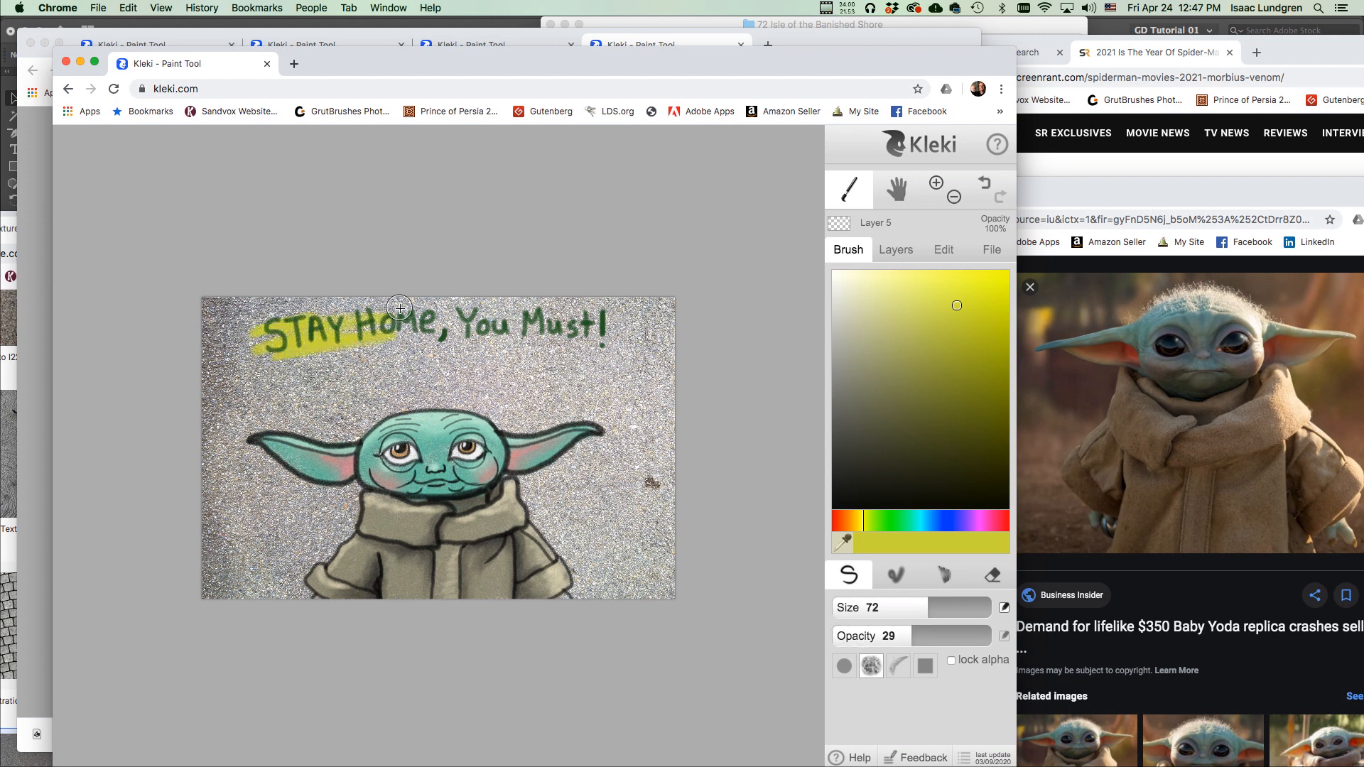
key(super+z)
drag(914, 639, 862, 644)
drag(242, 332, 331, 332)
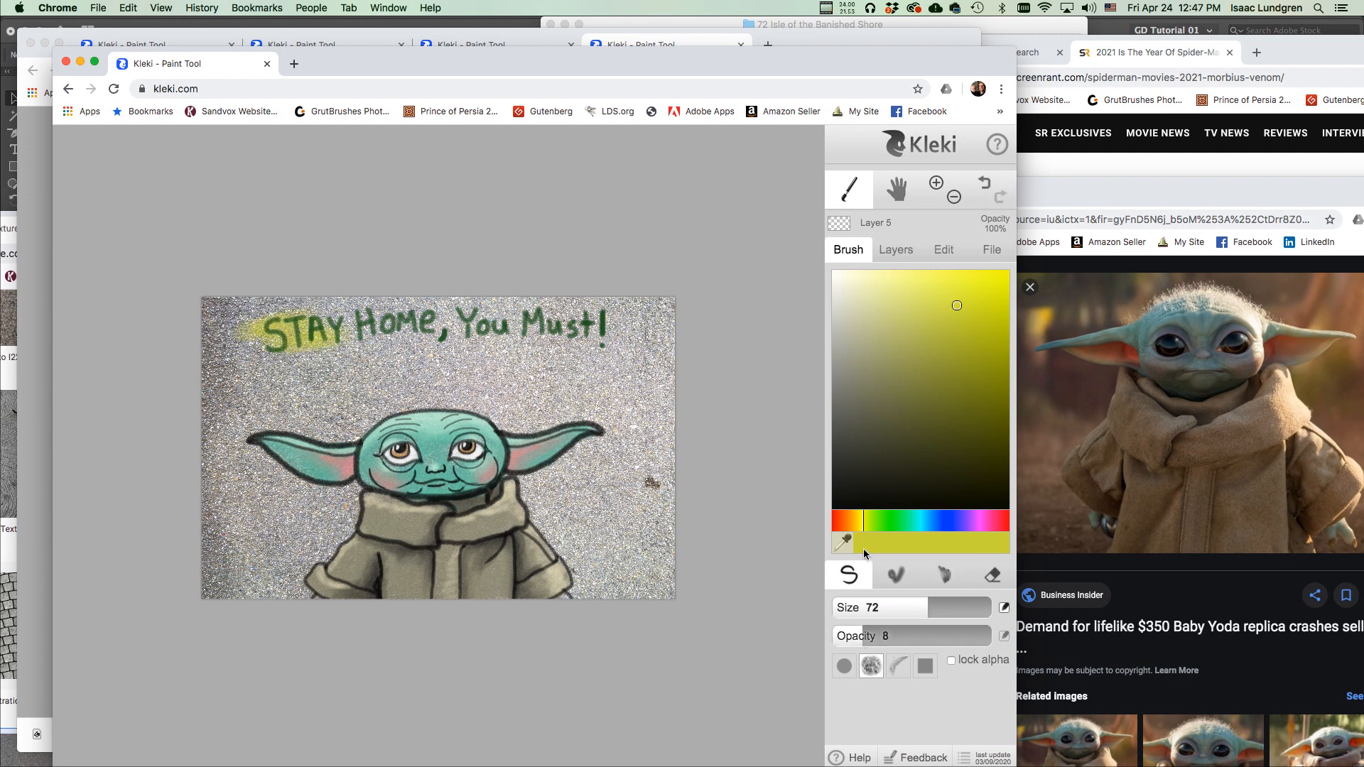
click(893, 607)
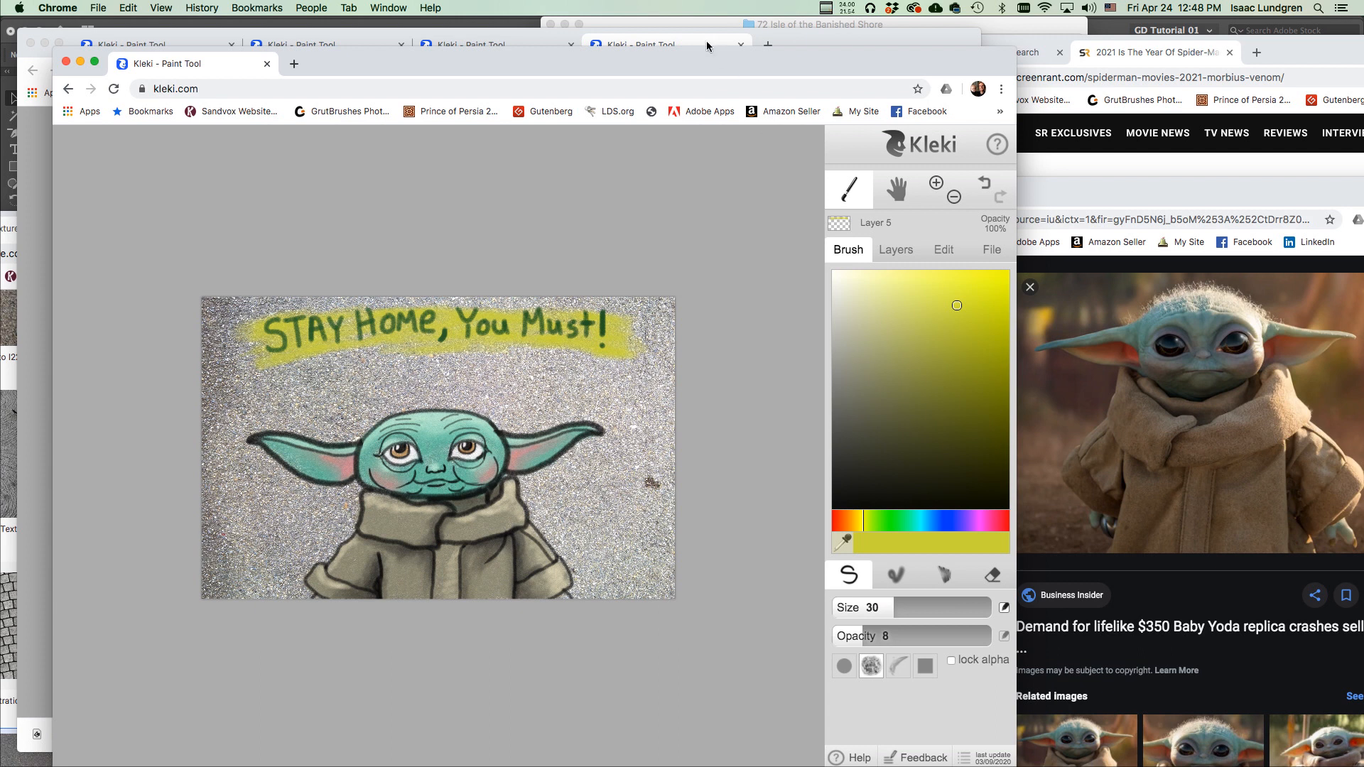
drag(697, 62, 697, 57)
Bring up the Chalk Drawings folder in Finder and step back to the Covid mask drawing.
mouse_move(117, 762)
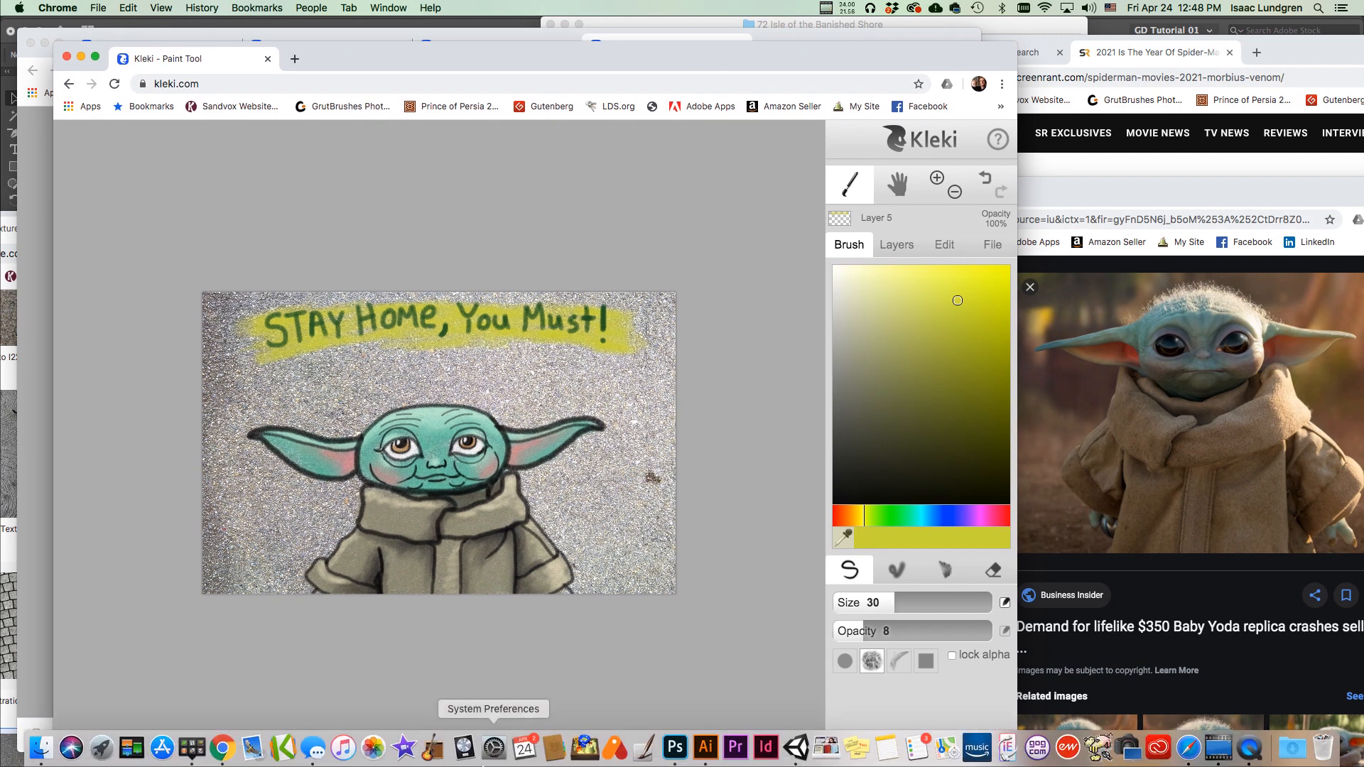
click(40, 747)
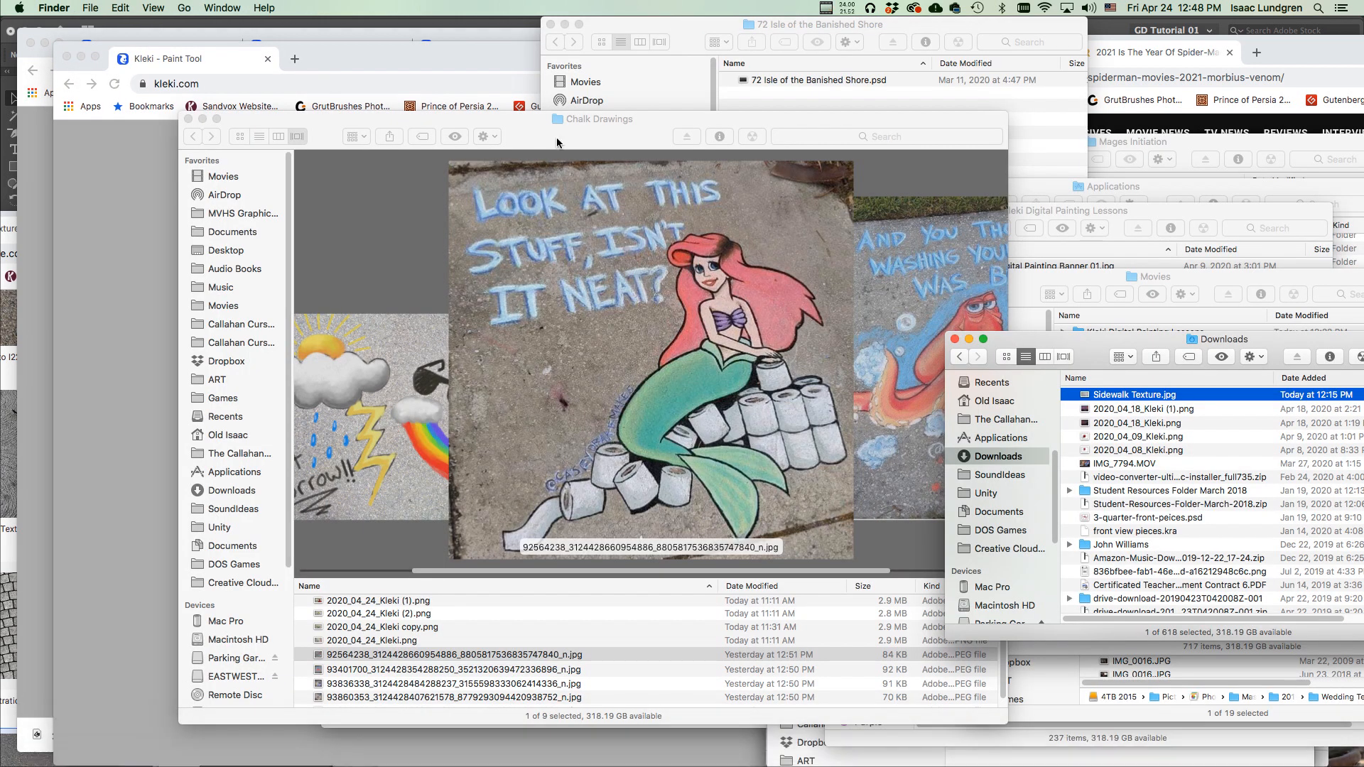
drag(671, 122, 832, 113)
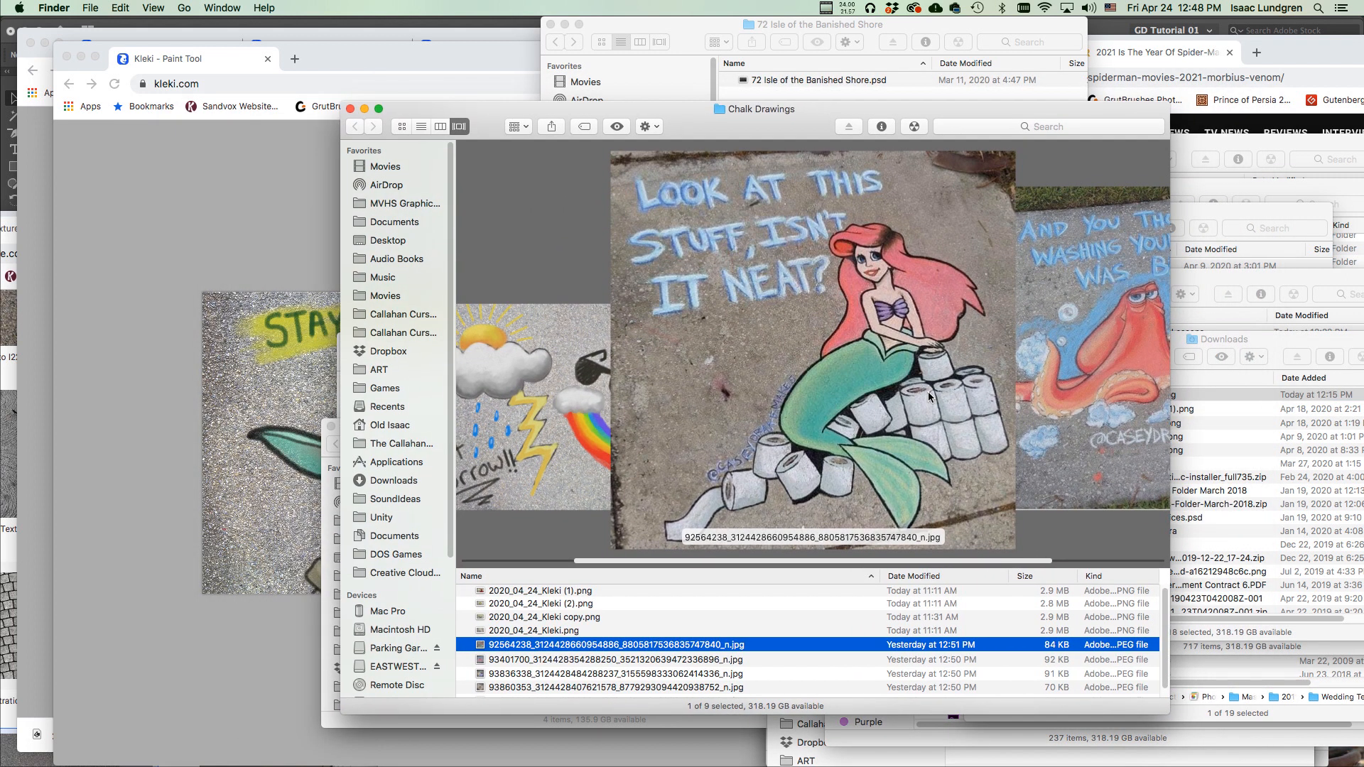
key(Up)
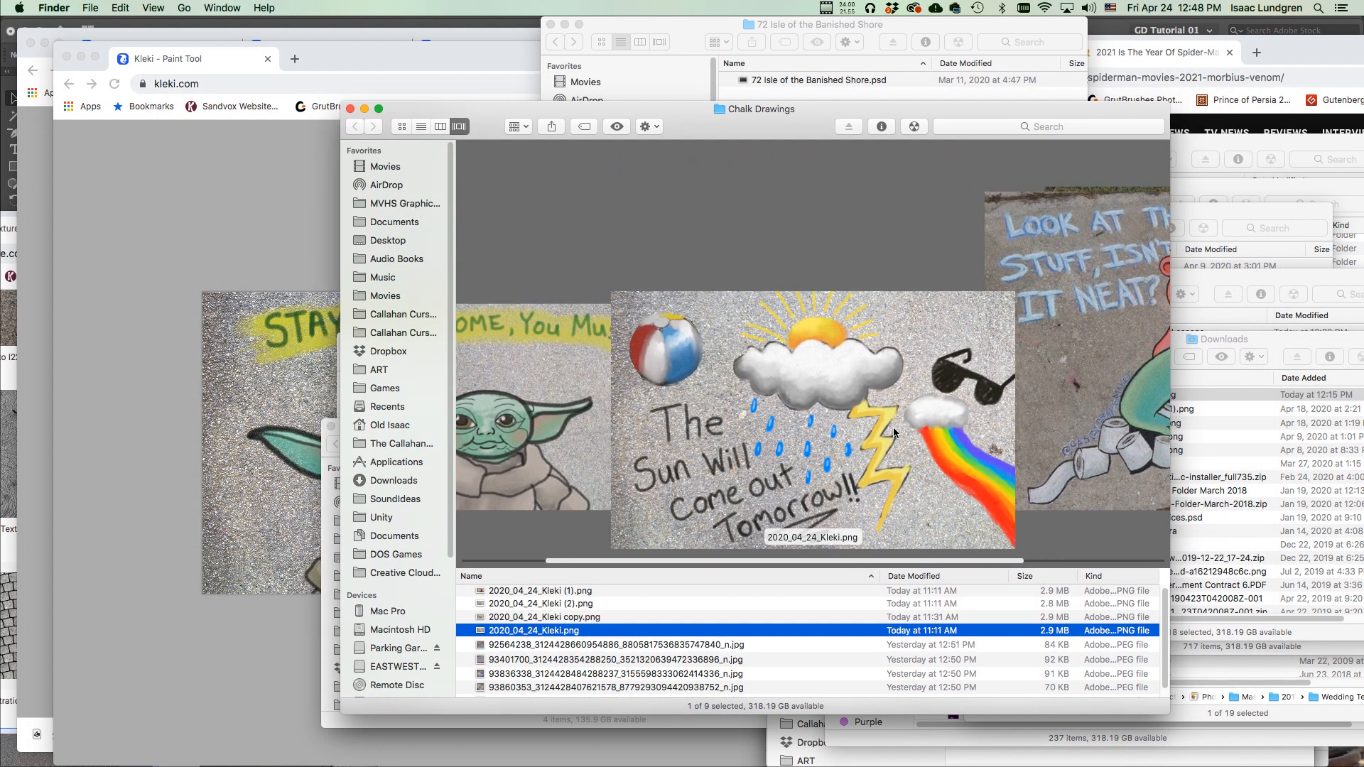
key(Up)
key(Up)
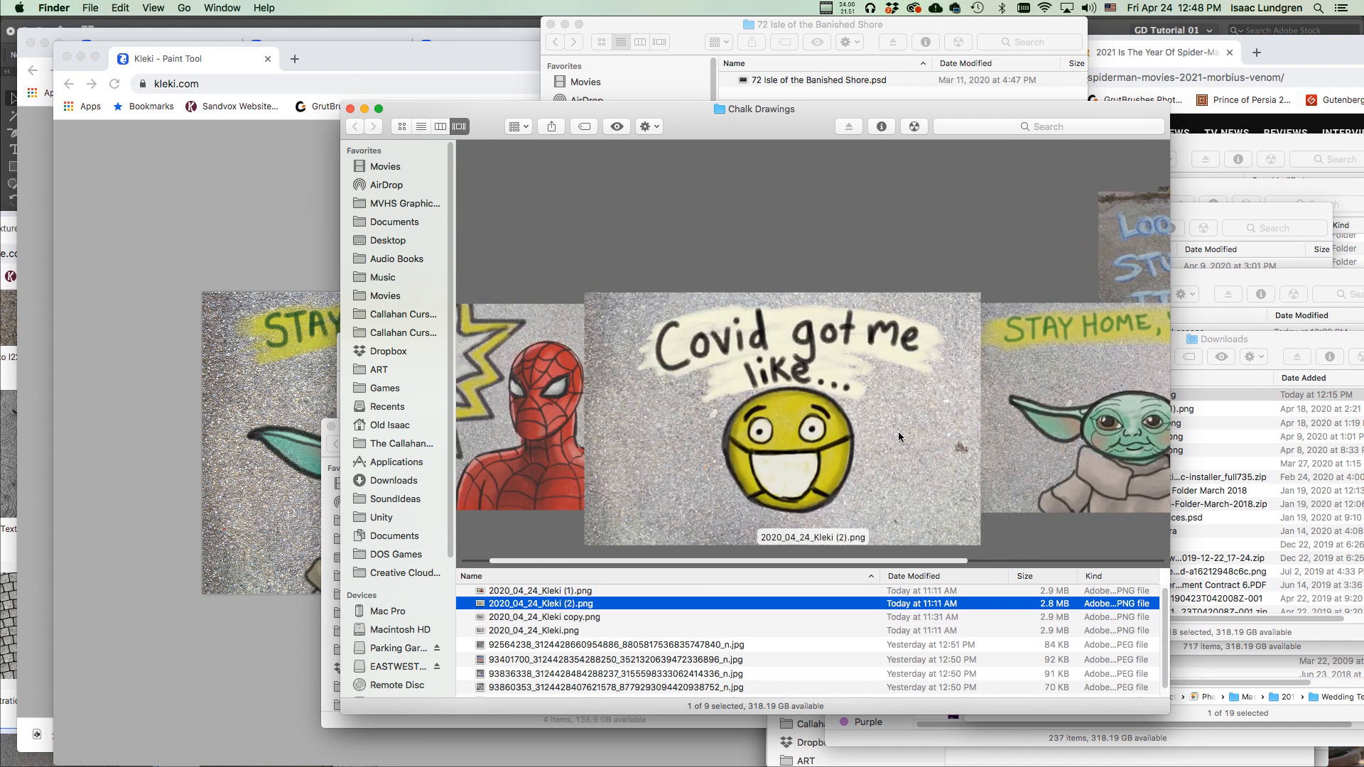
key(Up)
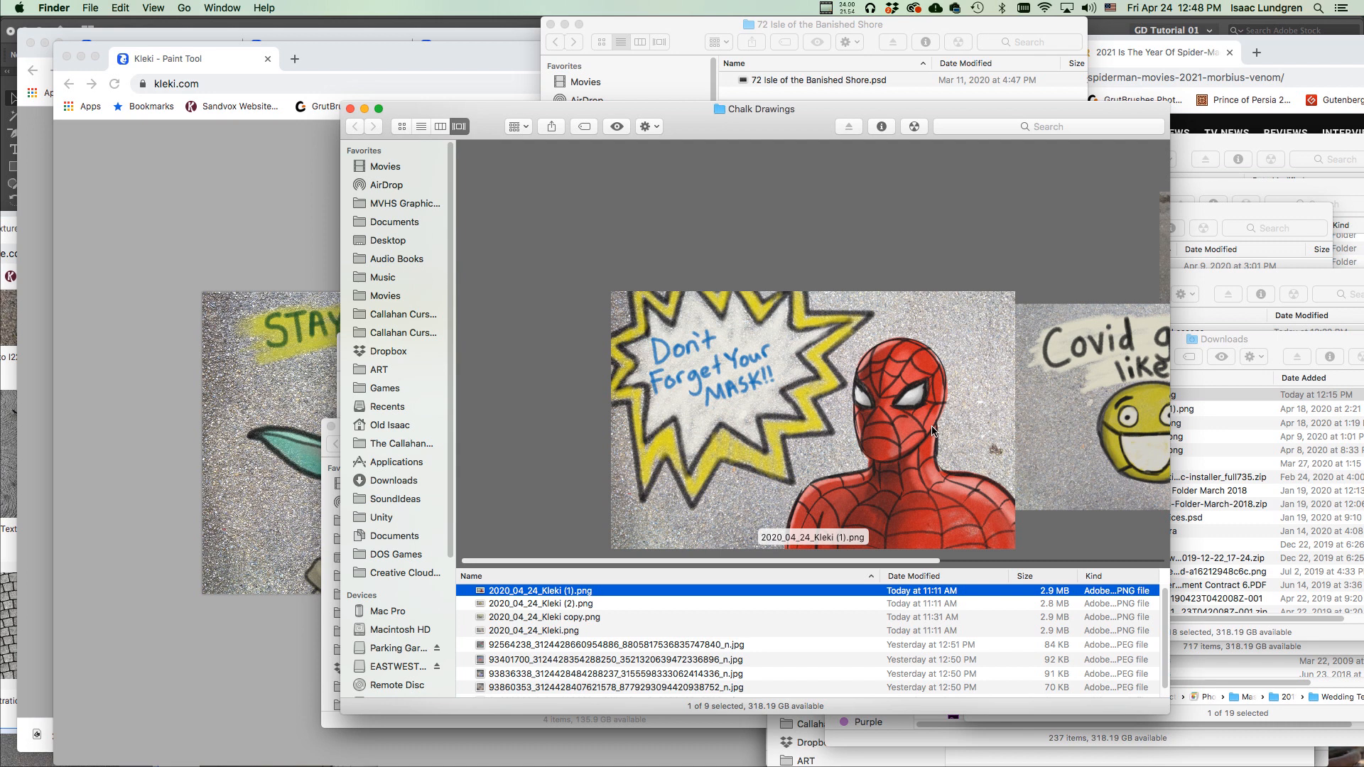
Browse forward through the folder's other sidewalk drawings, then return to the Kleki drawing in Chrome.
key(Down)
key(Down)
key(Down)
key(Down)
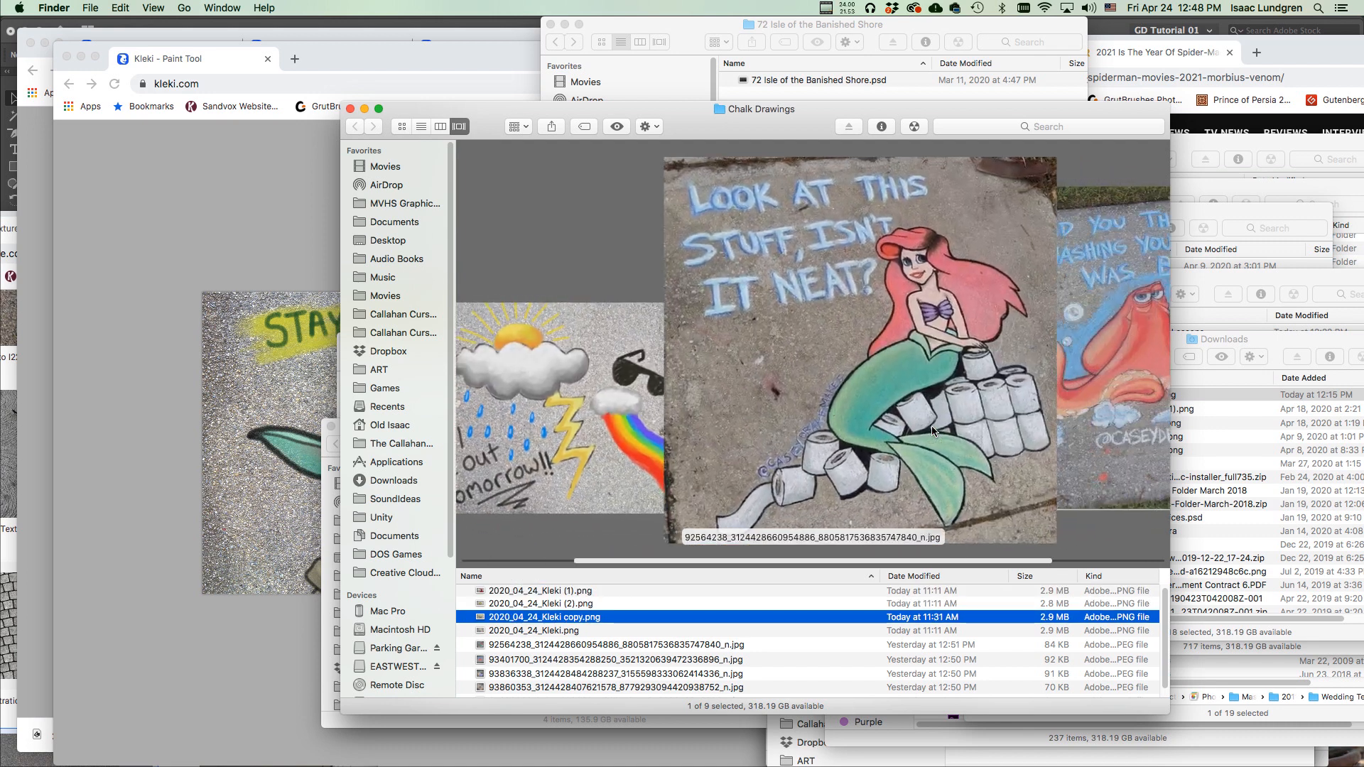
scroll(931, 431, down, 2)
scroll(931, 431, up, 3)
scroll(932, 431, down, 1)
scroll(932, 430, down, 1)
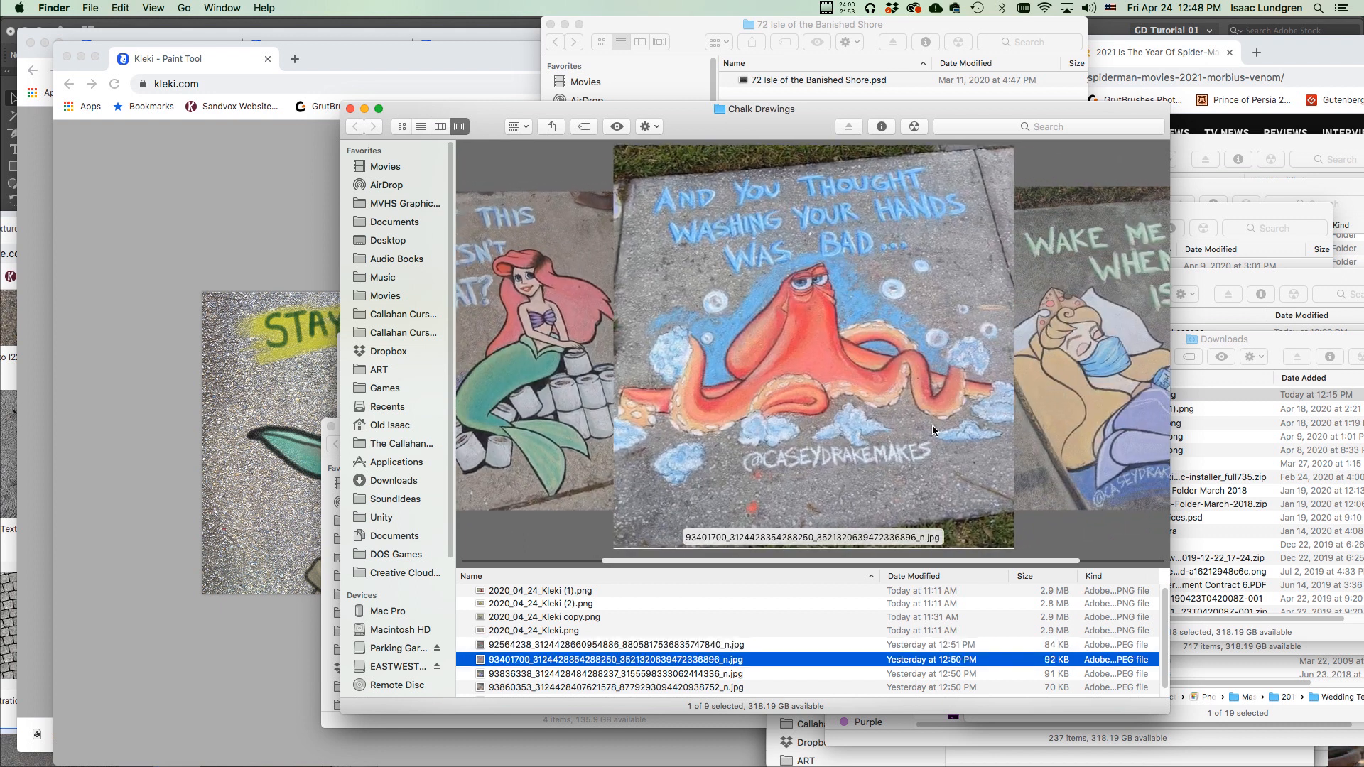
scroll(932, 426, down, 1)
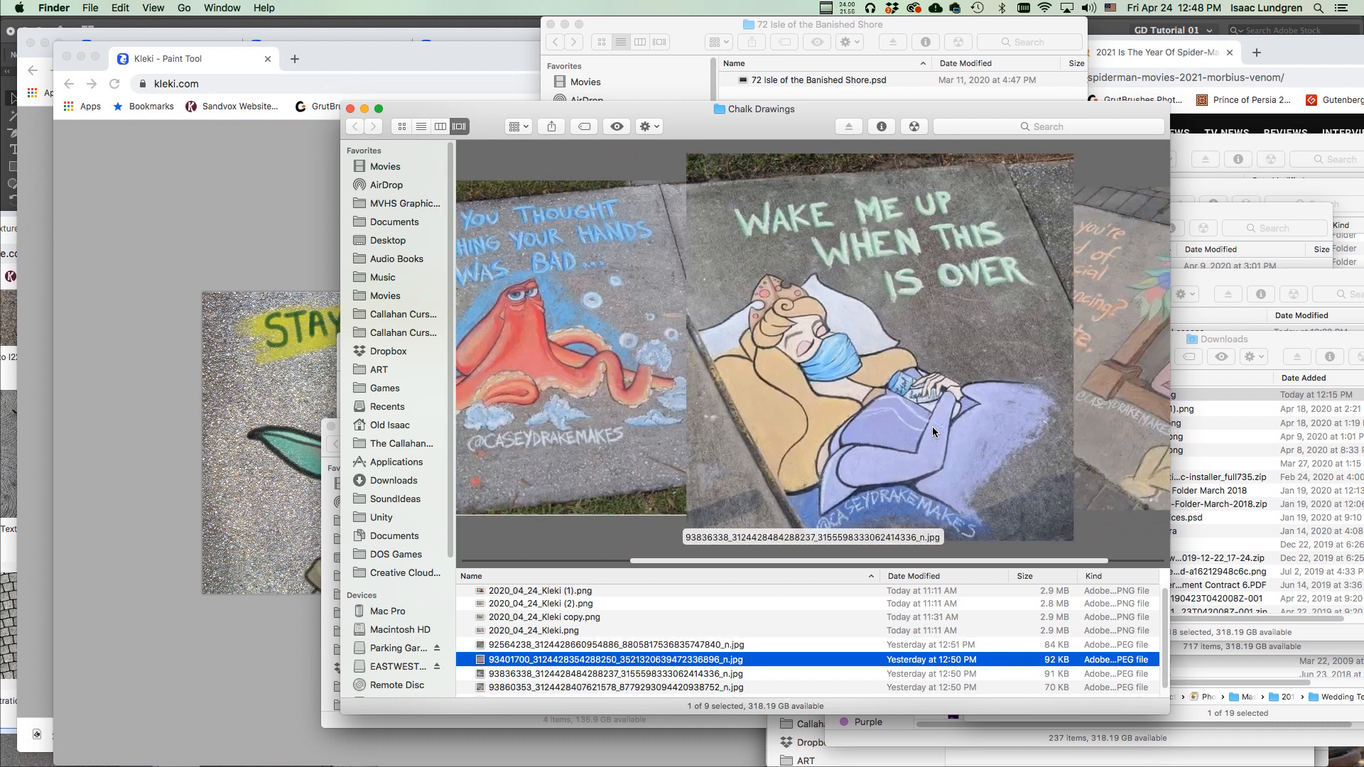
scroll(932, 431, down, 1)
scroll(932, 427, down, 1)
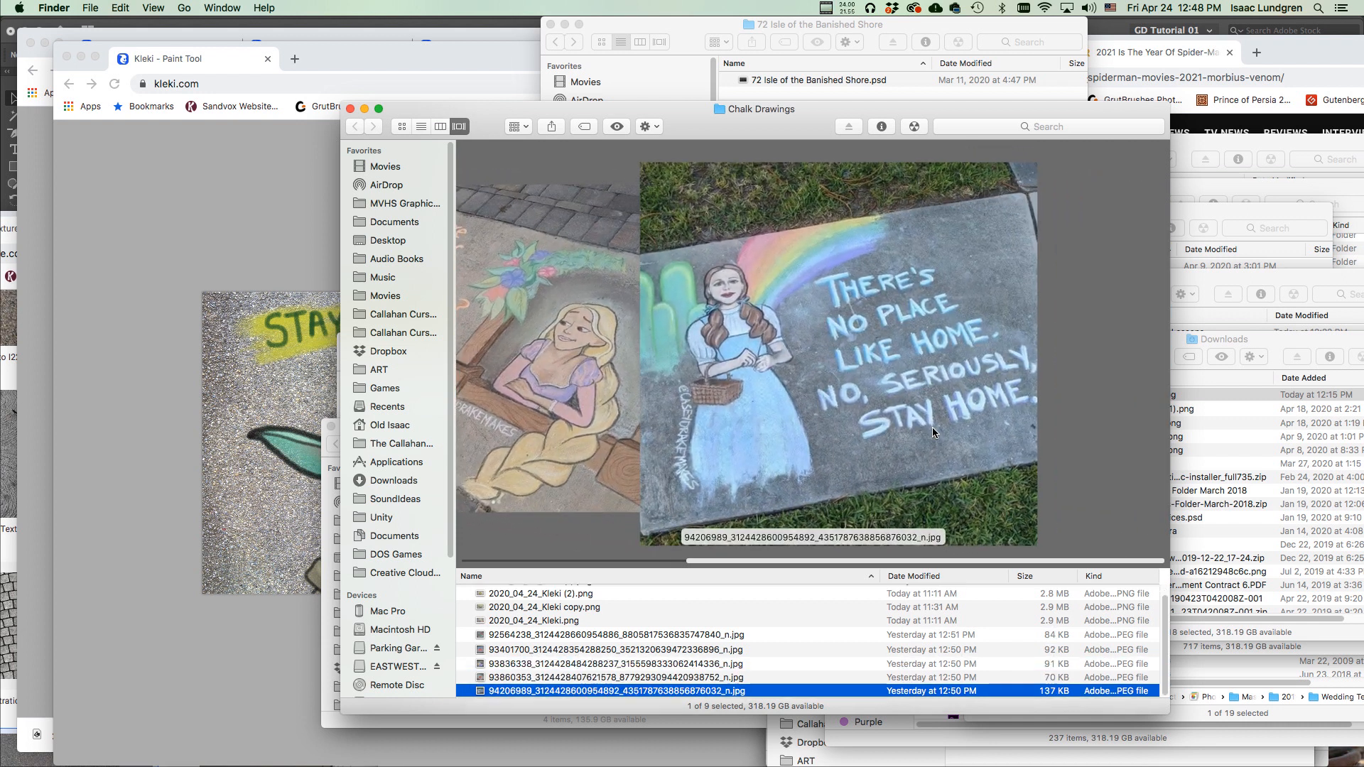
scroll(932, 430, up, 8)
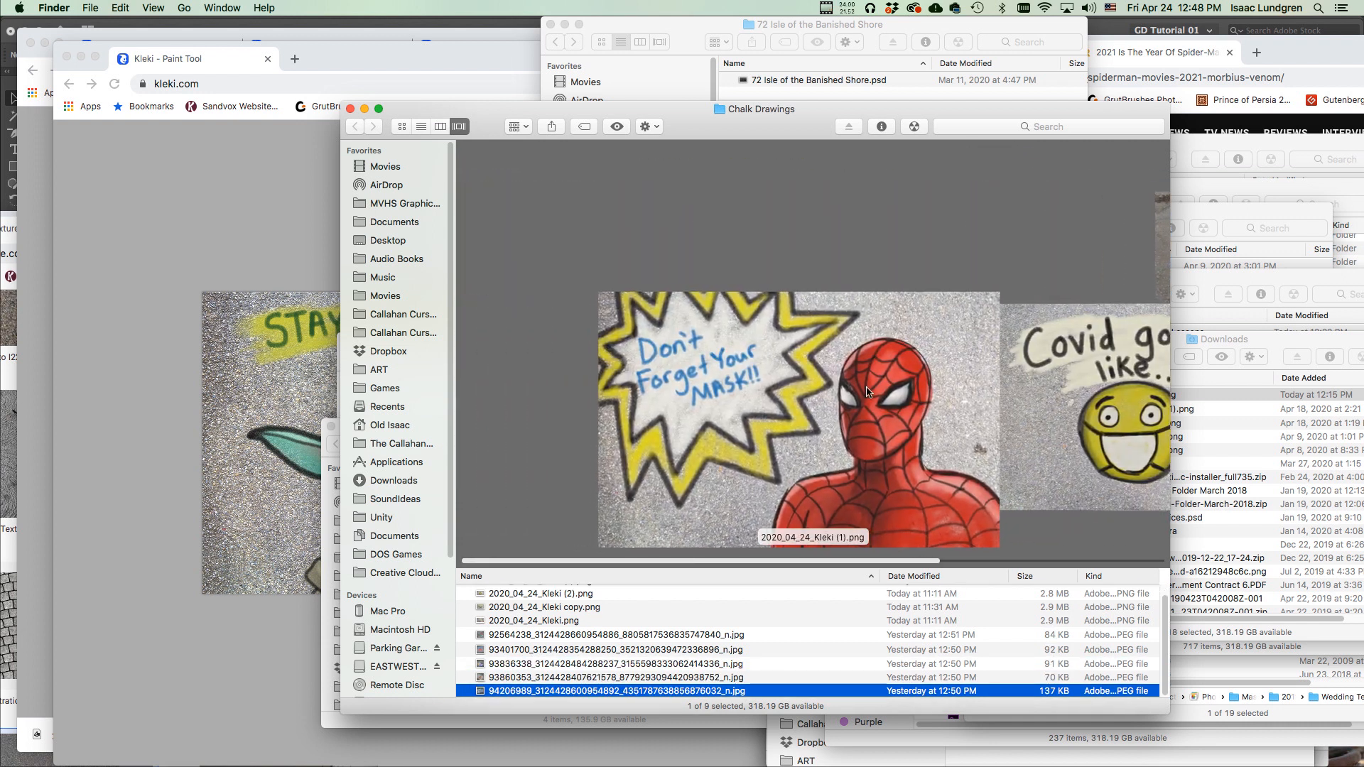
click(461, 64)
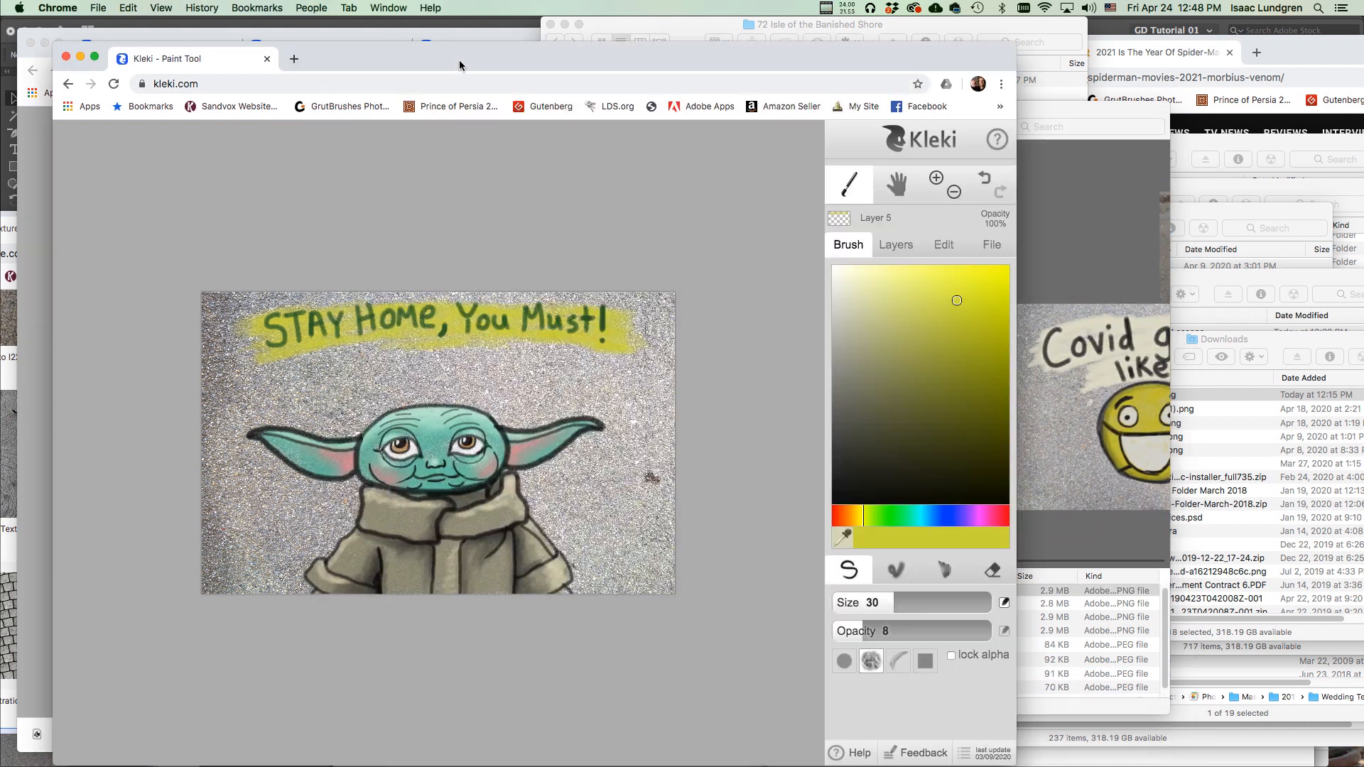
Select the Sidewalk layer, save the drawing as 2020_04_24_Kleki.png, and reveal it in Finder.
click(907, 253)
click(867, 406)
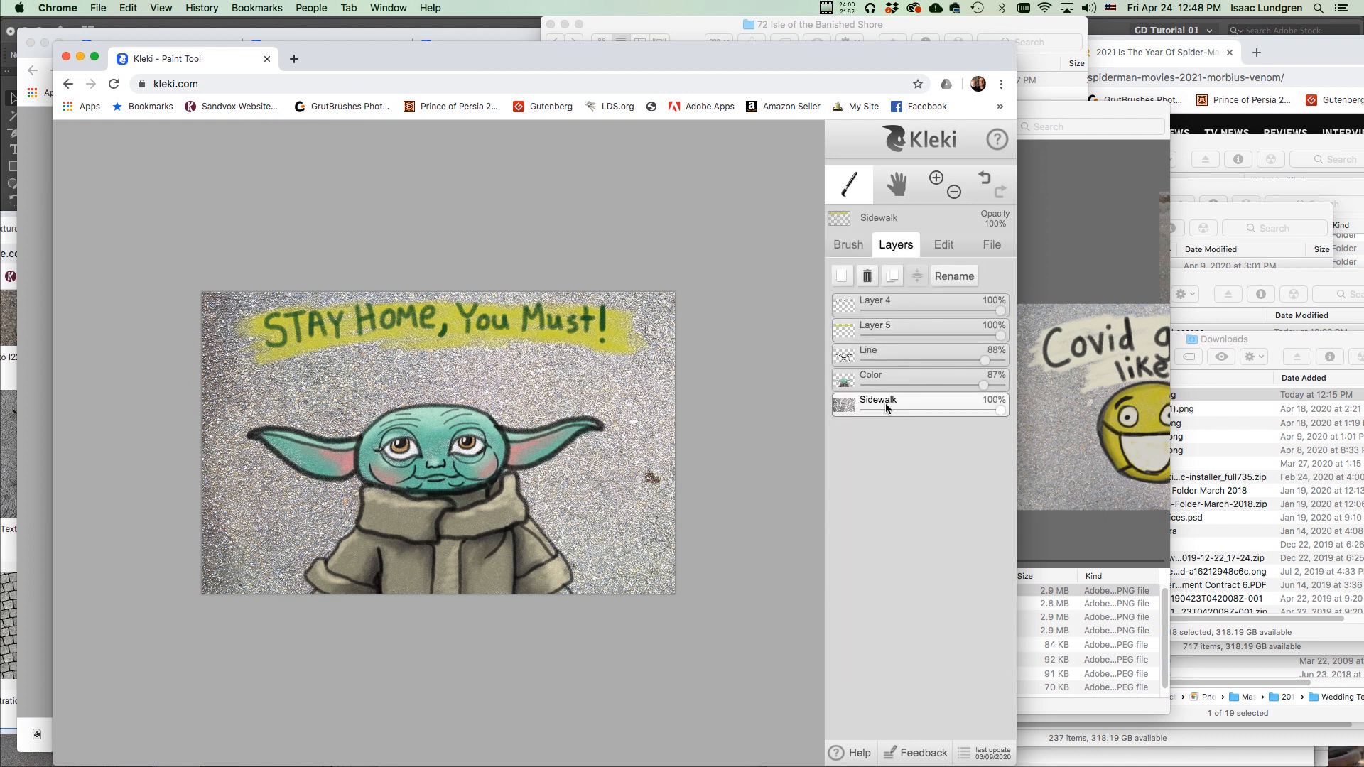
click(991, 244)
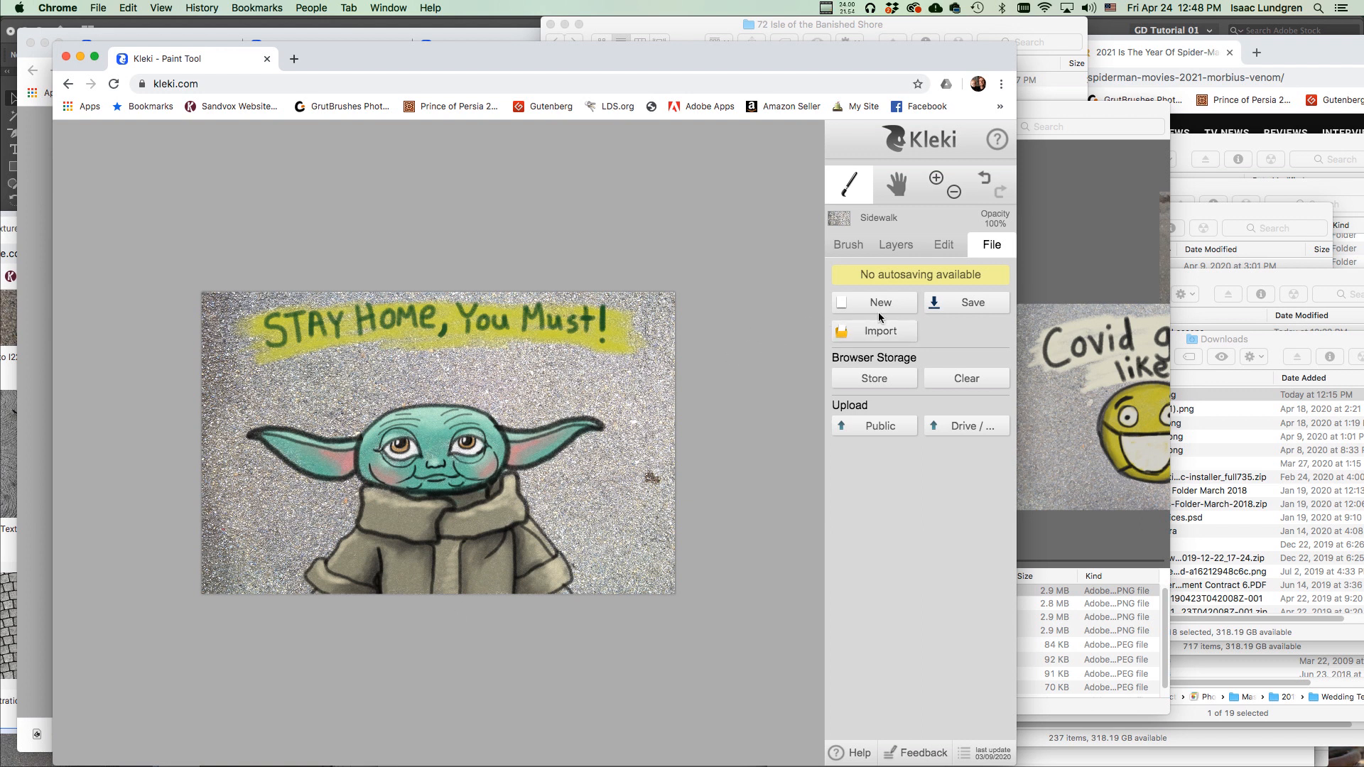
click(968, 304)
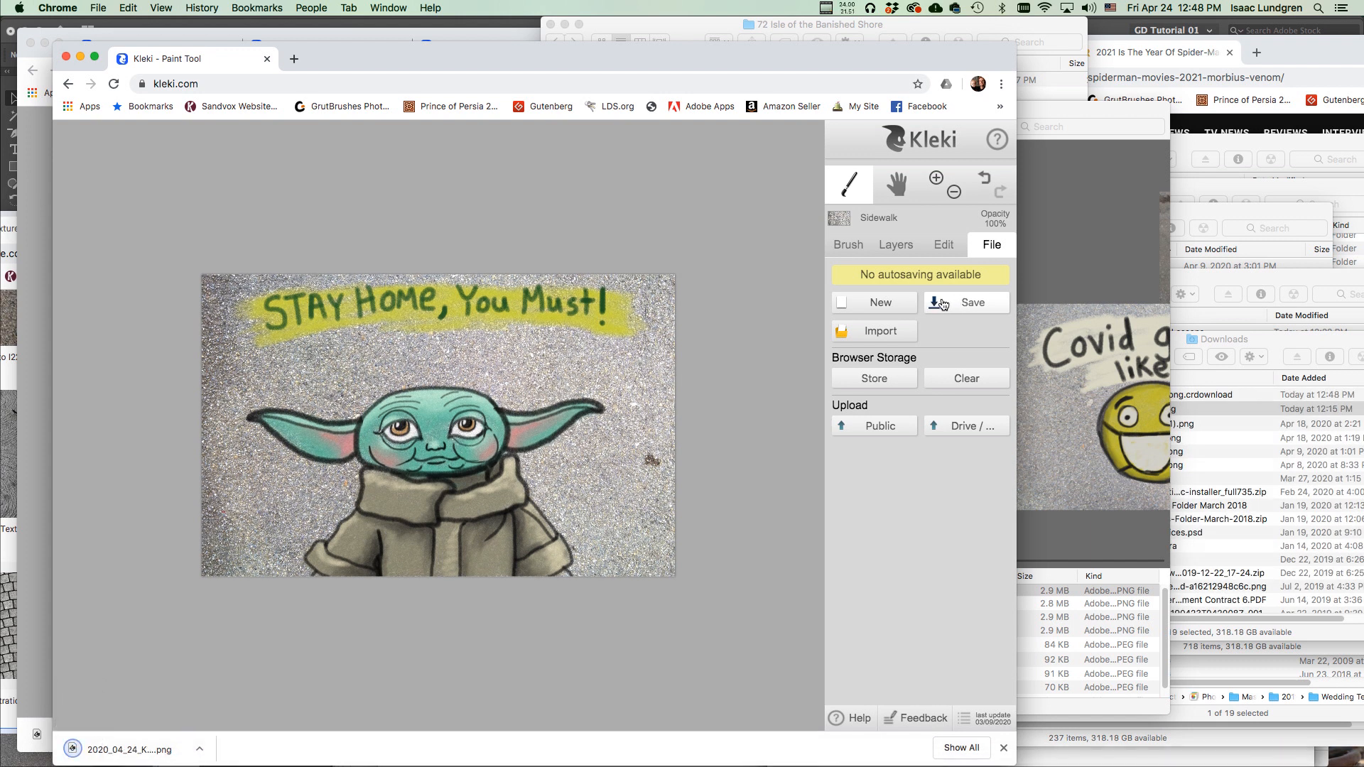
click(199, 749)
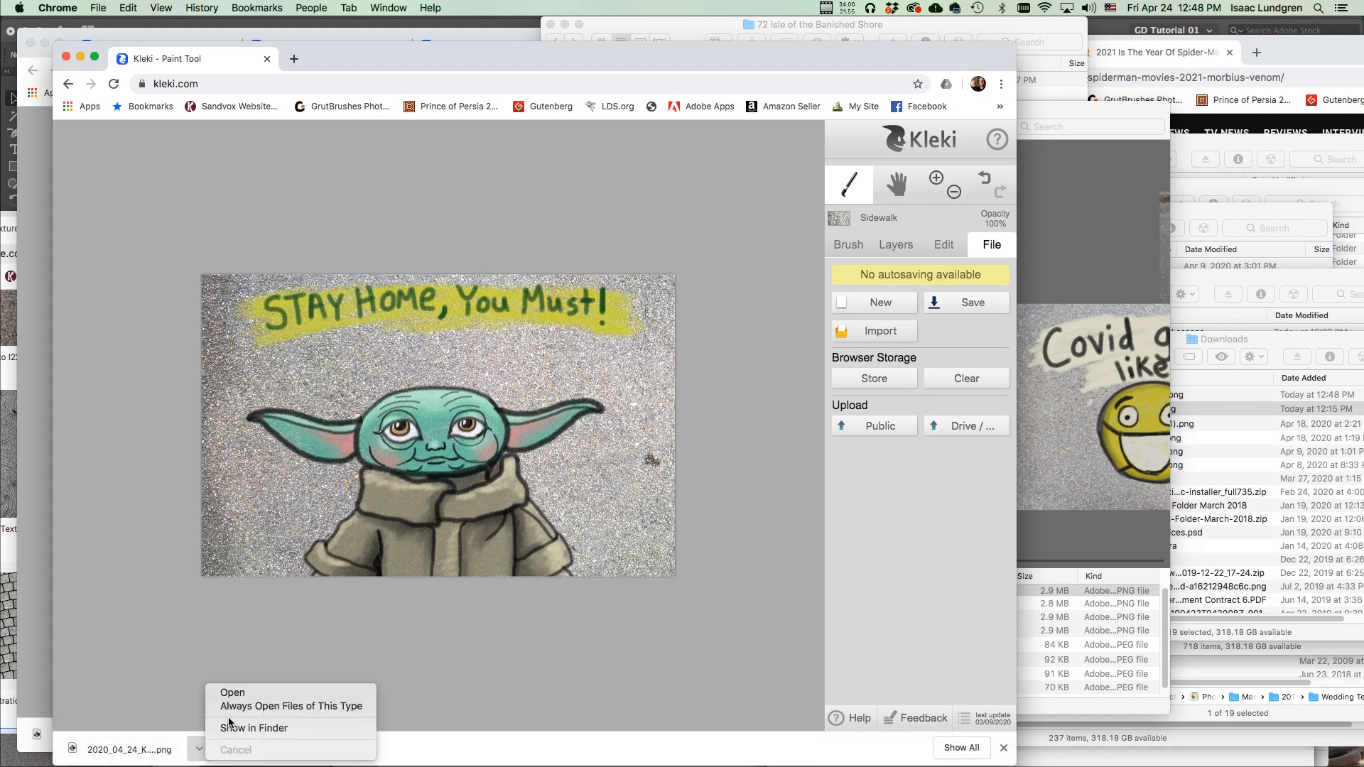
click(264, 726)
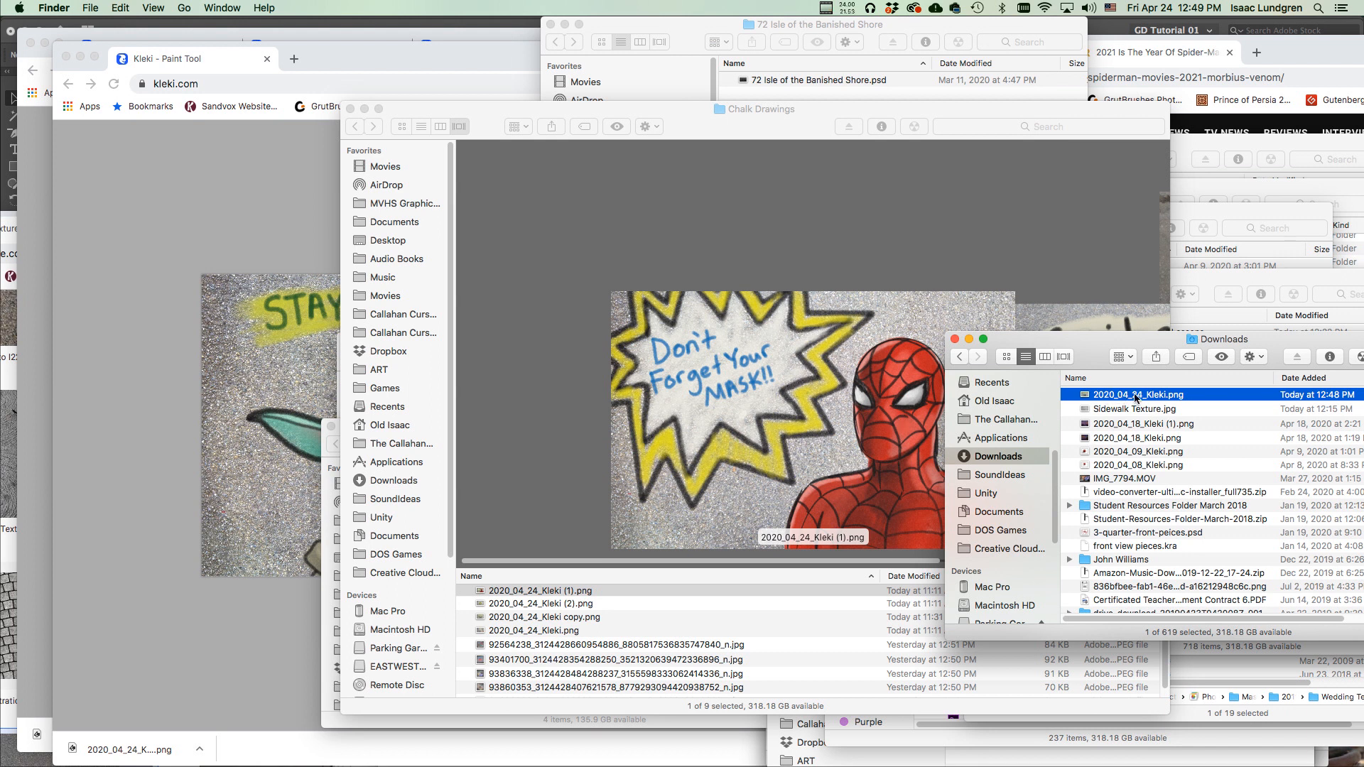
Quick Look 2020_04_24_Kleki.png to check the Yoda drawing, then go back to Kleki in Chrome.
key(space)
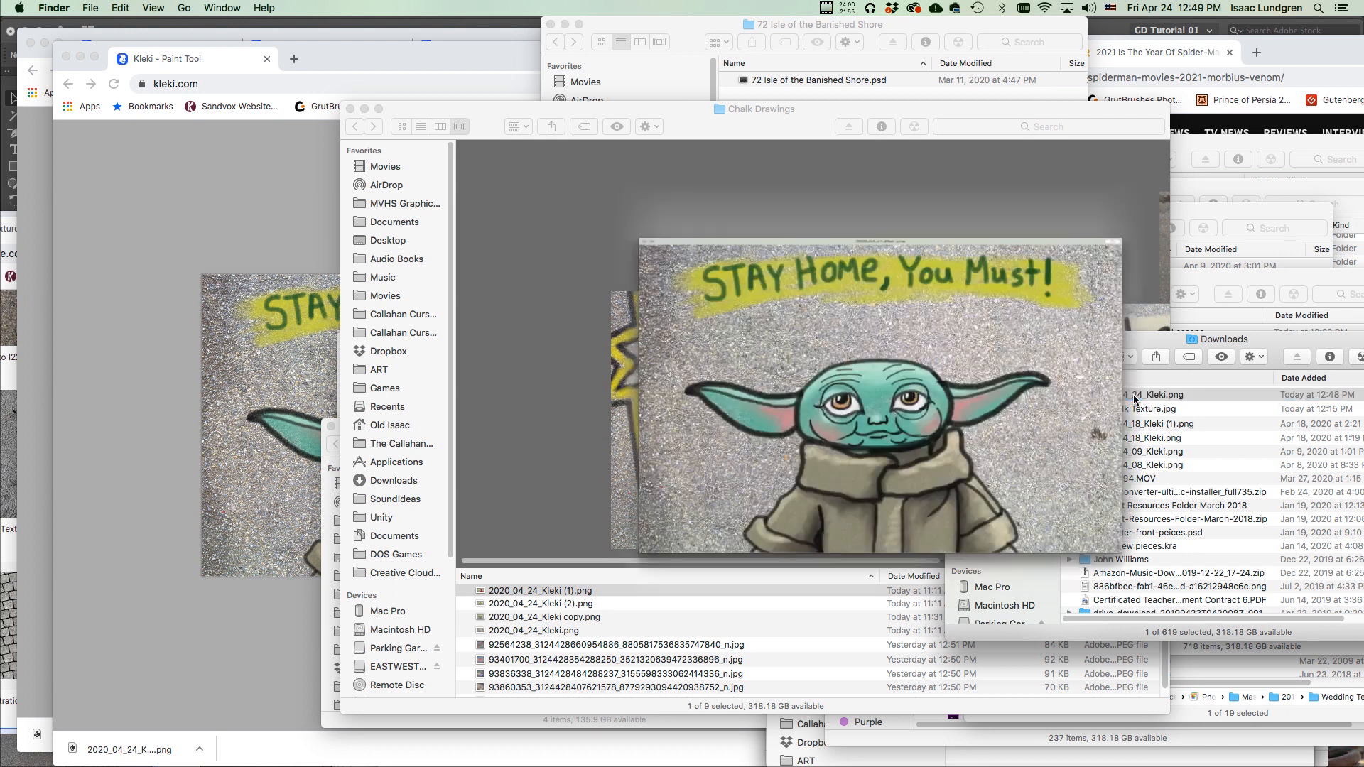
key(space)
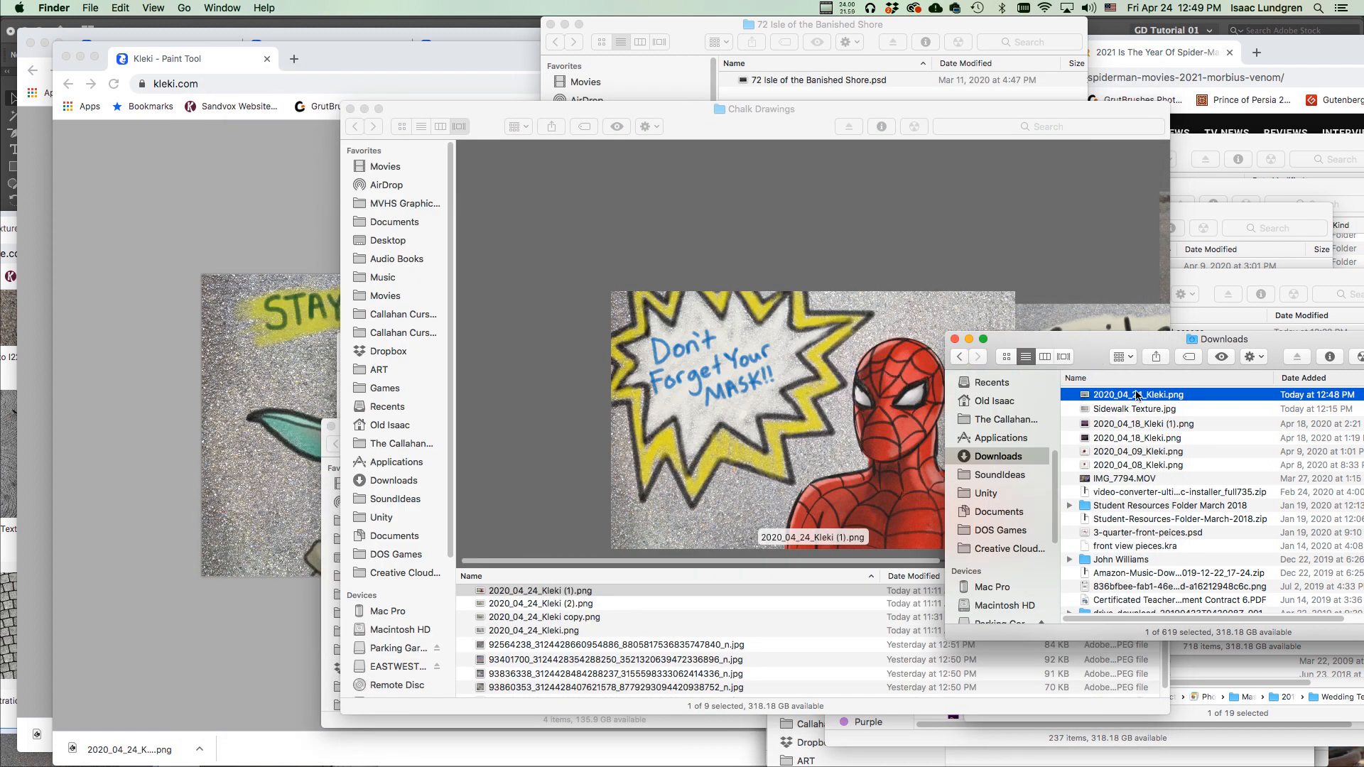
click(281, 217)
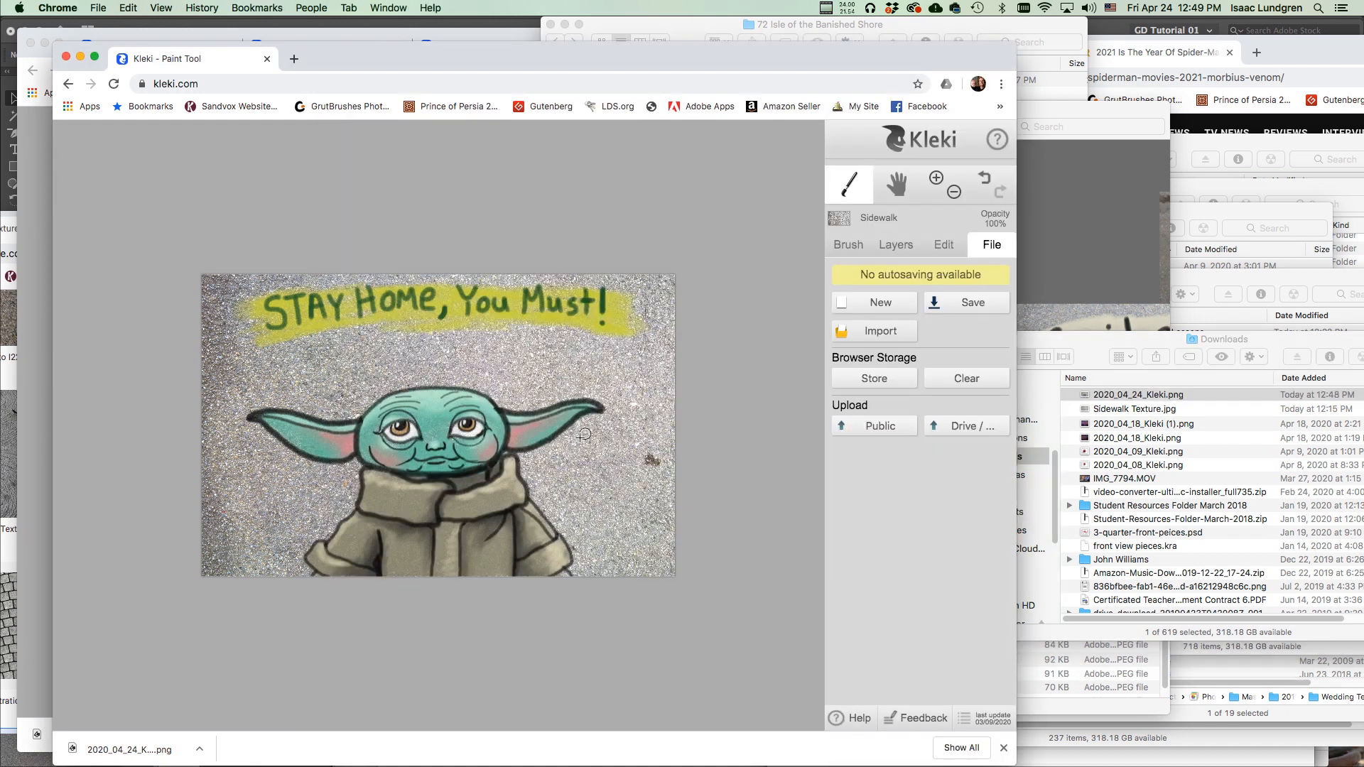
scroll(566, 438, up, 2)
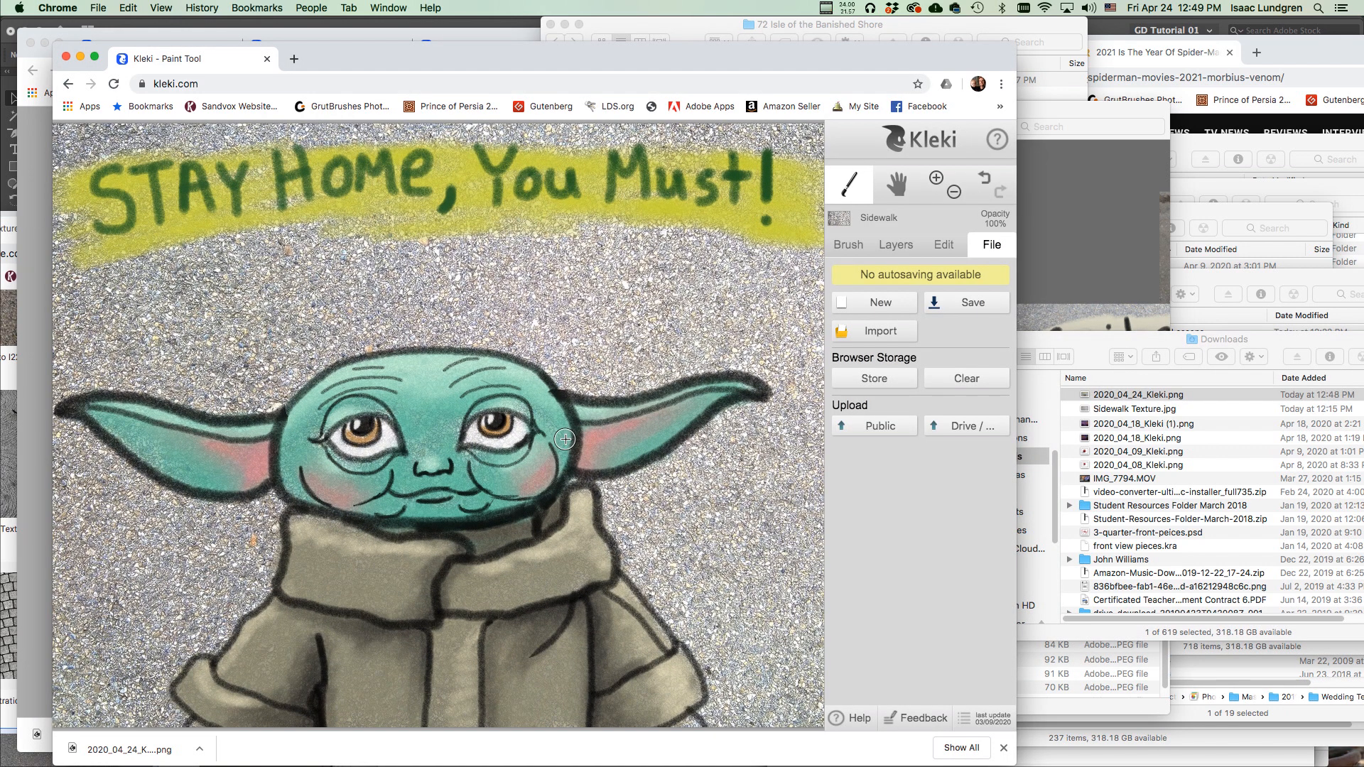
scroll(566, 438, down, 3)
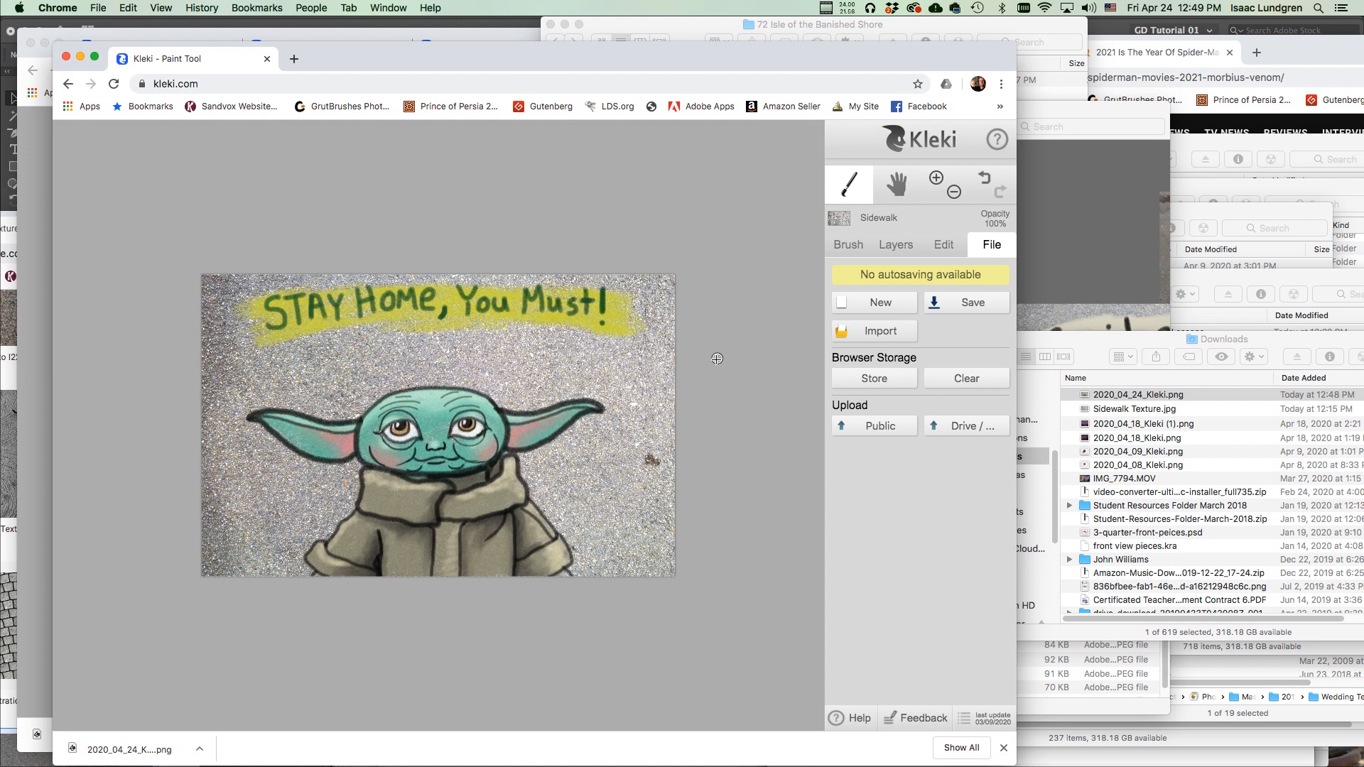